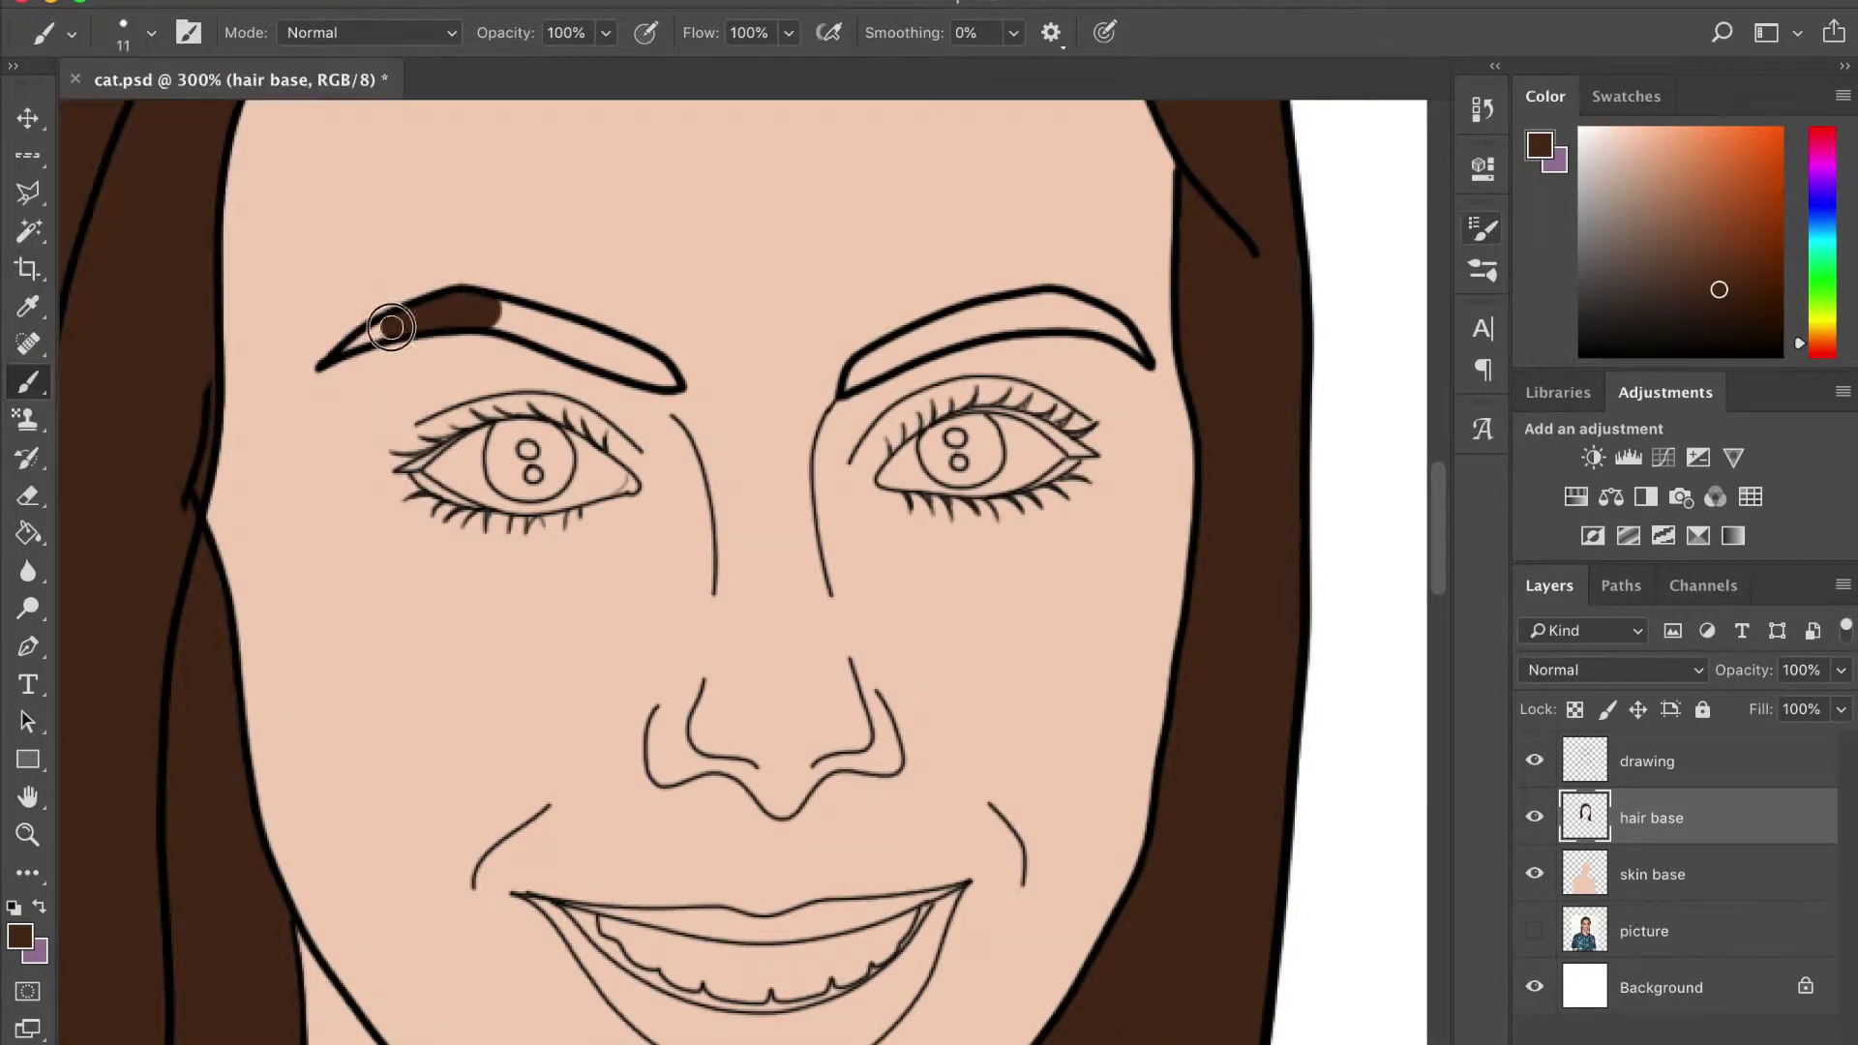
Paint the second eyebrow dark brown, checking it against the reference photo
left_click_drag(877, 365, 935, 331)
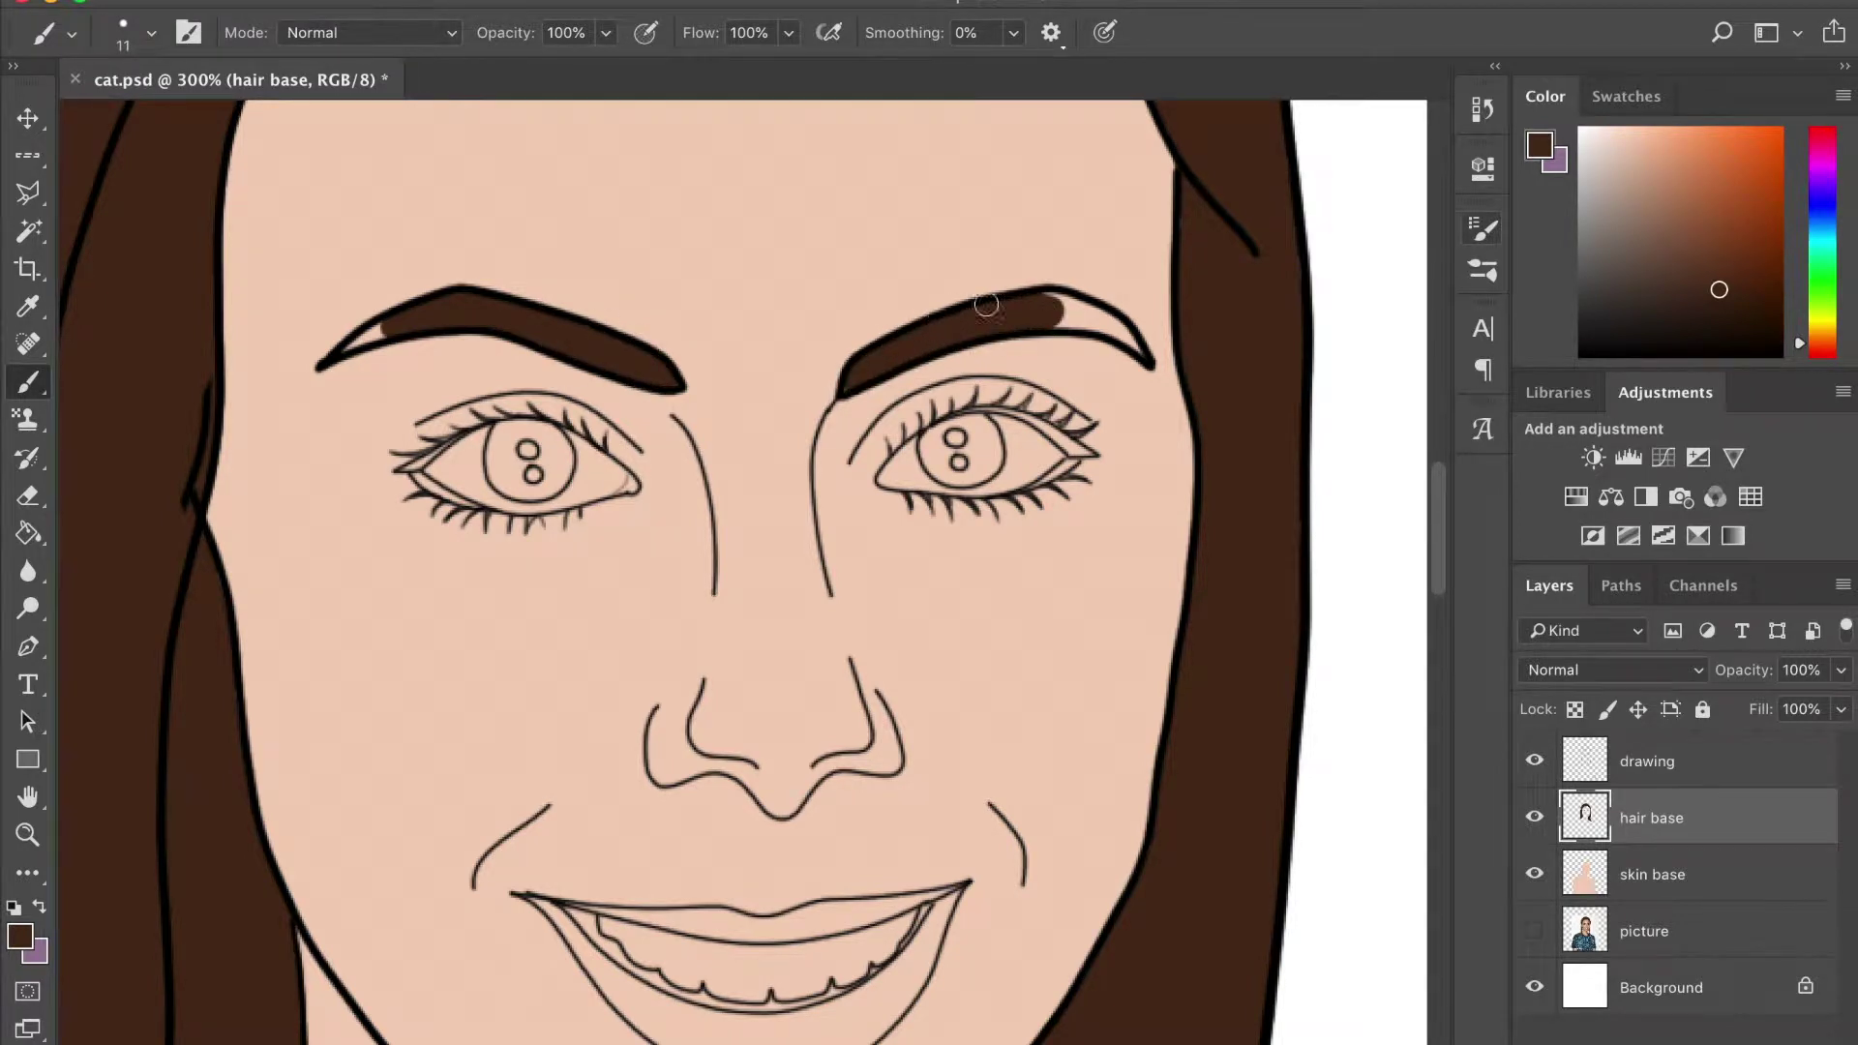
key("ctrl+minus")
key("ctrl+minus")
key("ctrl+minus")
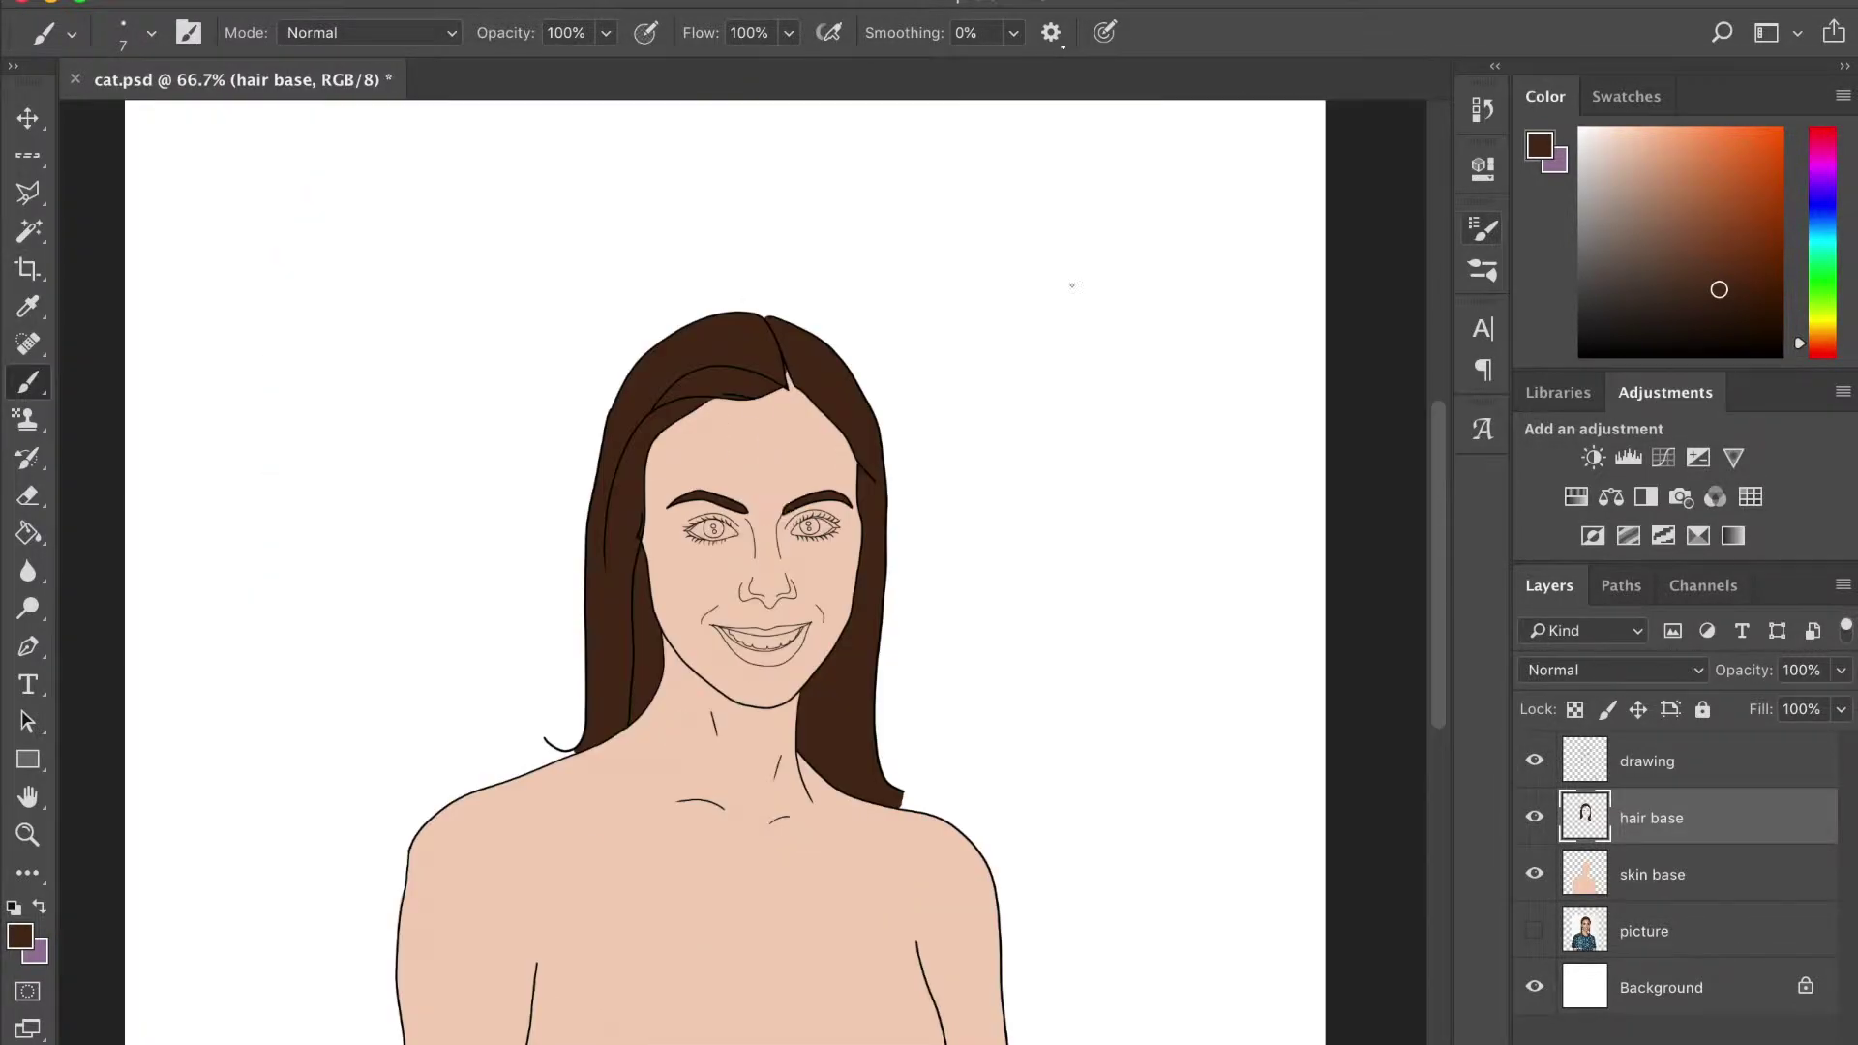
left_click(1534, 931)
left_click(1535, 931)
key("ctrl+plus")
key("ctrl+plus")
key("ctrl+plus")
Fill both irises dark brown
mouse_move(455, 319)
left_mouse_down()
mouse_move(484, 368)
mouse_move(552, 401)
left_mouse_up()
key("ctrl+plus")
mouse_move(939, 368)
left_mouse_down()
mouse_move(1014, 389)
mouse_move(967, 425)
left_mouse_up()
left_click_drag(677, 387, 919, 387)
Paint both eye whites and the teeth white with a larger brush for the teeth
left_click(1583, 131)
left_click_drag(571, 445, 588, 491)
left_click_drag(785, 522, 822, 488)
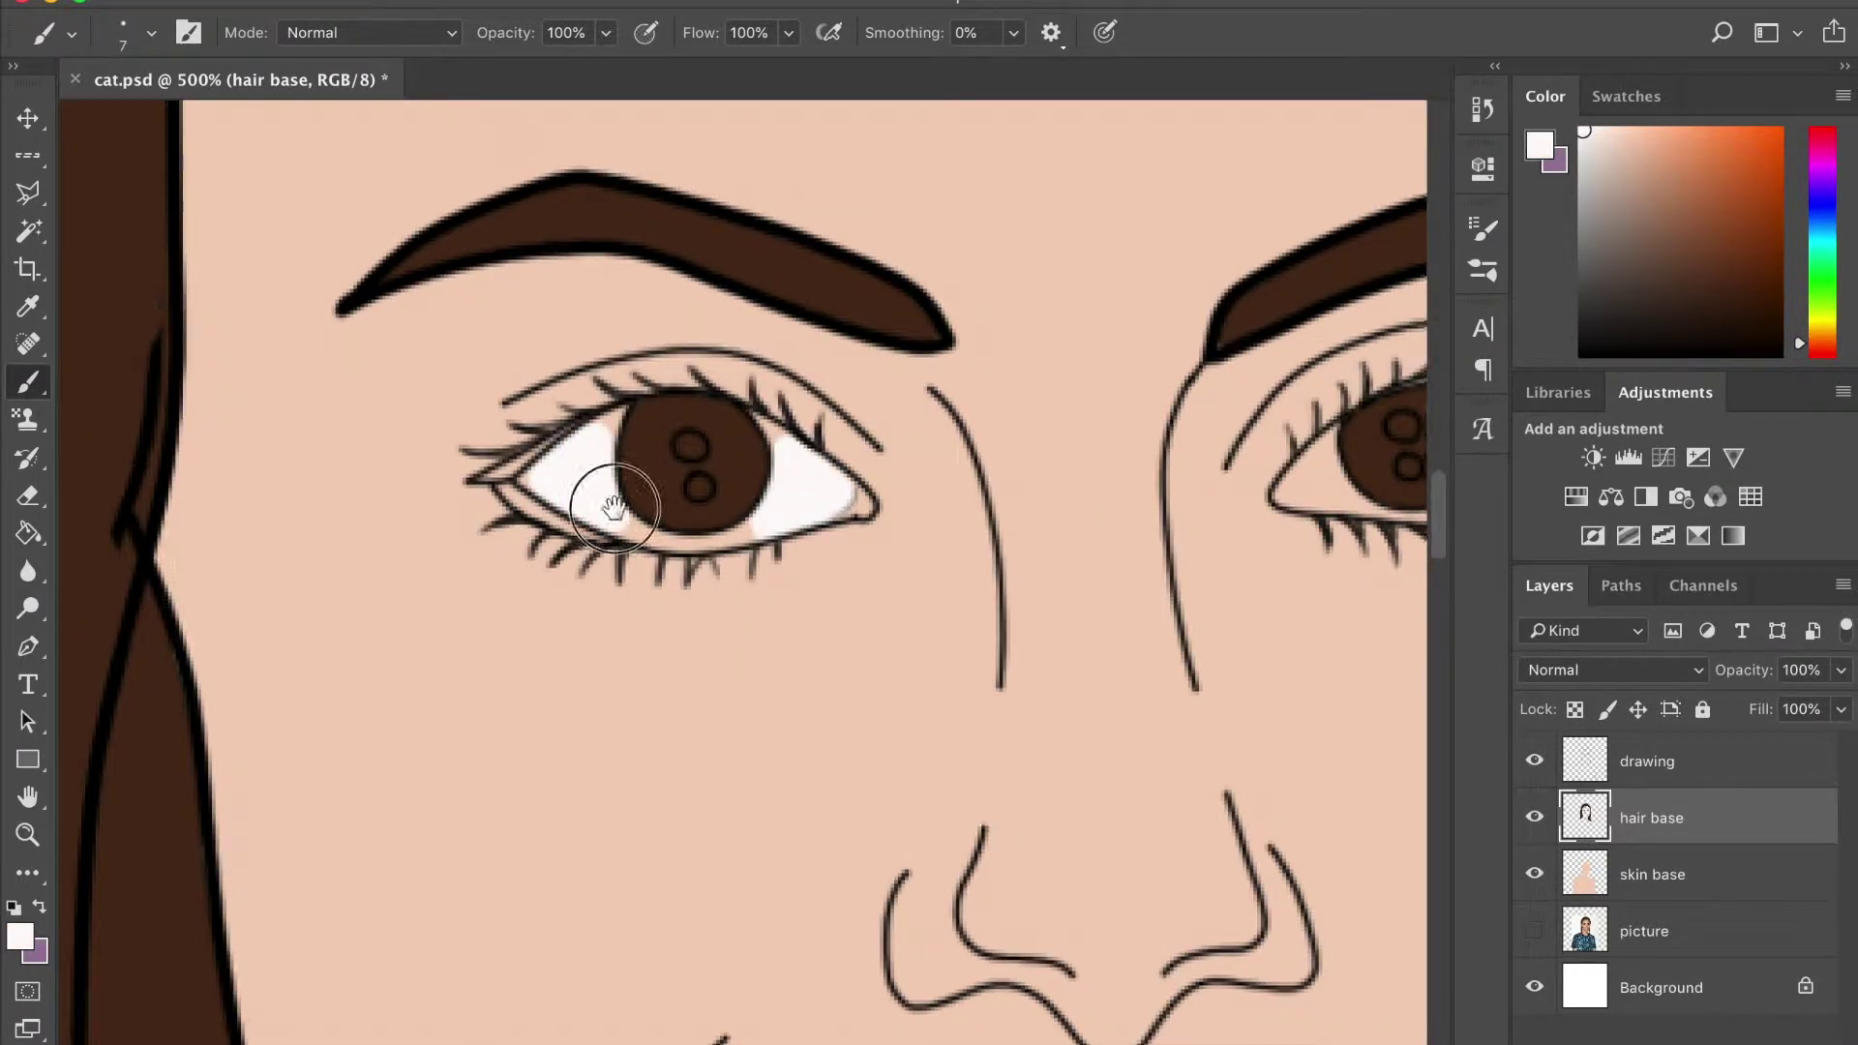
left_click_drag(600, 489, 929, 542)
left_click_drag(1054, 513, 1123, 561)
left_click_drag(1200, 474, 1248, 514)
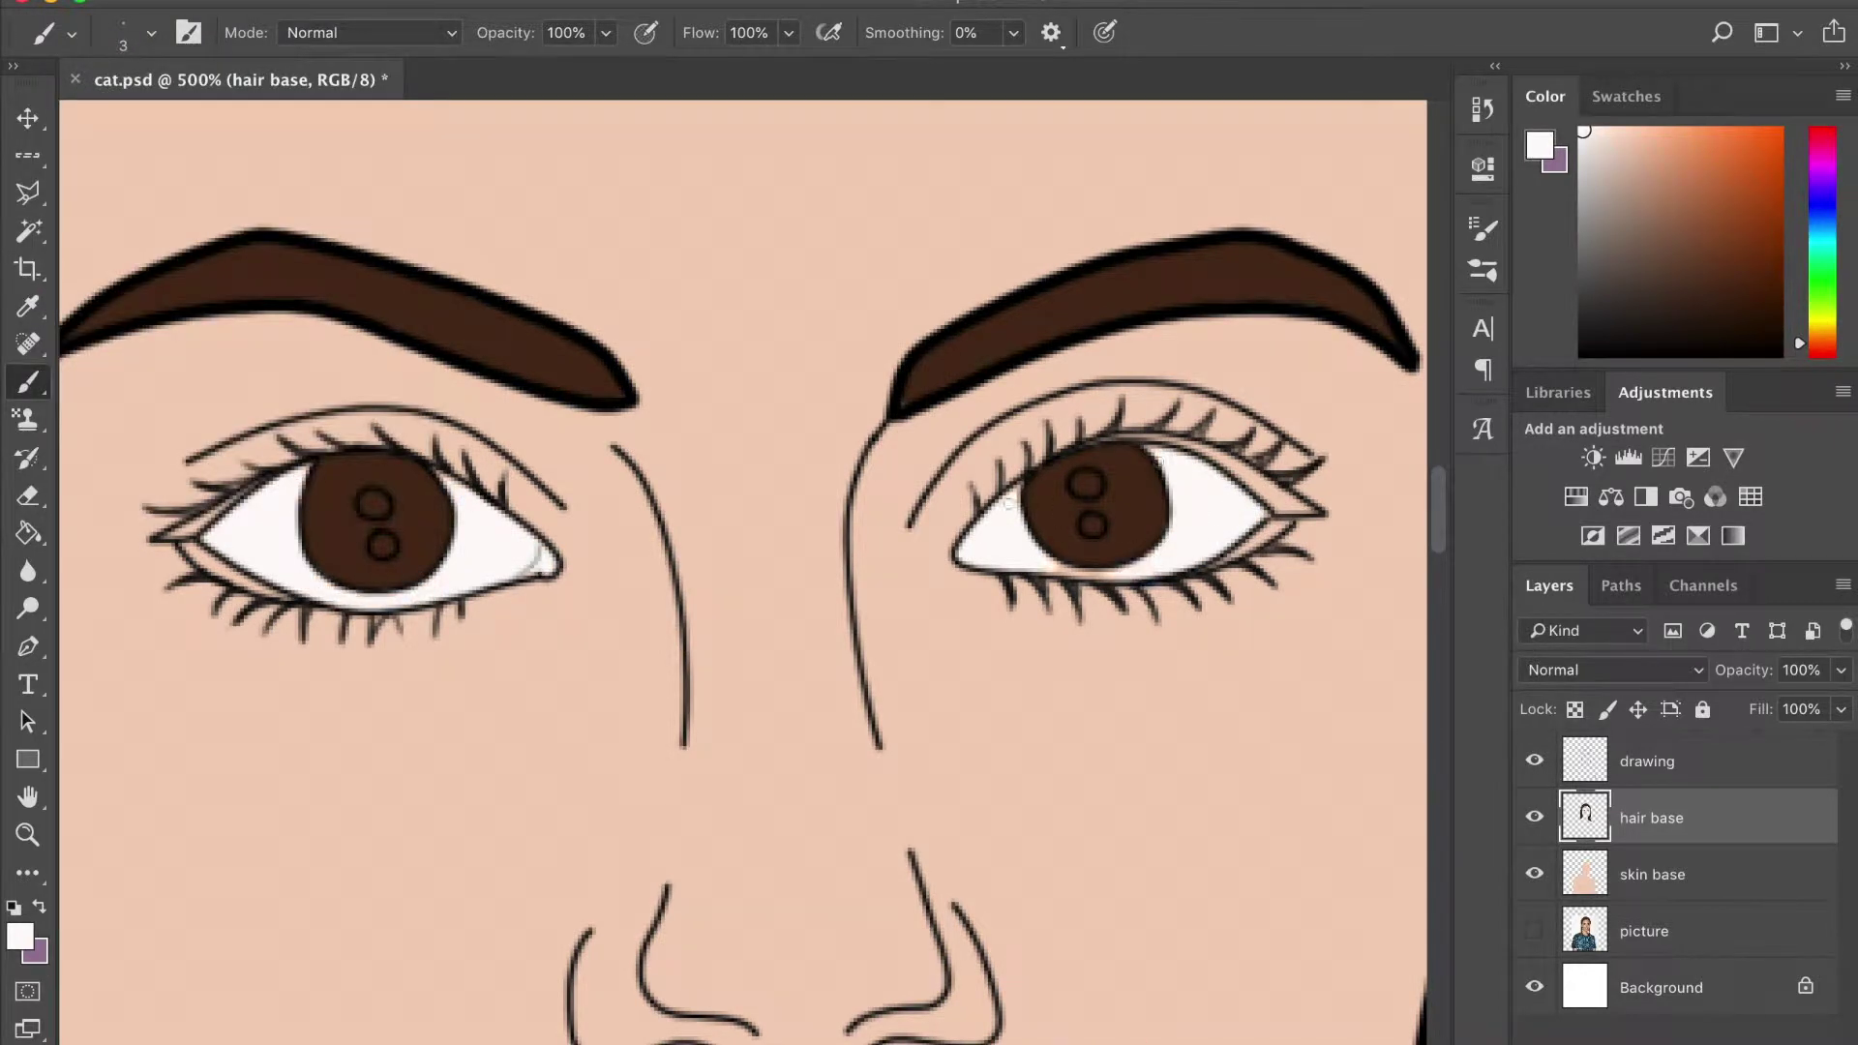
scroll(1009, 504, "down", 5)
key("bracketright")
key("bracketright")
key("bracketright")
mouse_move(590, 823)
left_mouse_down()
mouse_move(634, 851)
mouse_move(985, 878)
left_mouse_up()
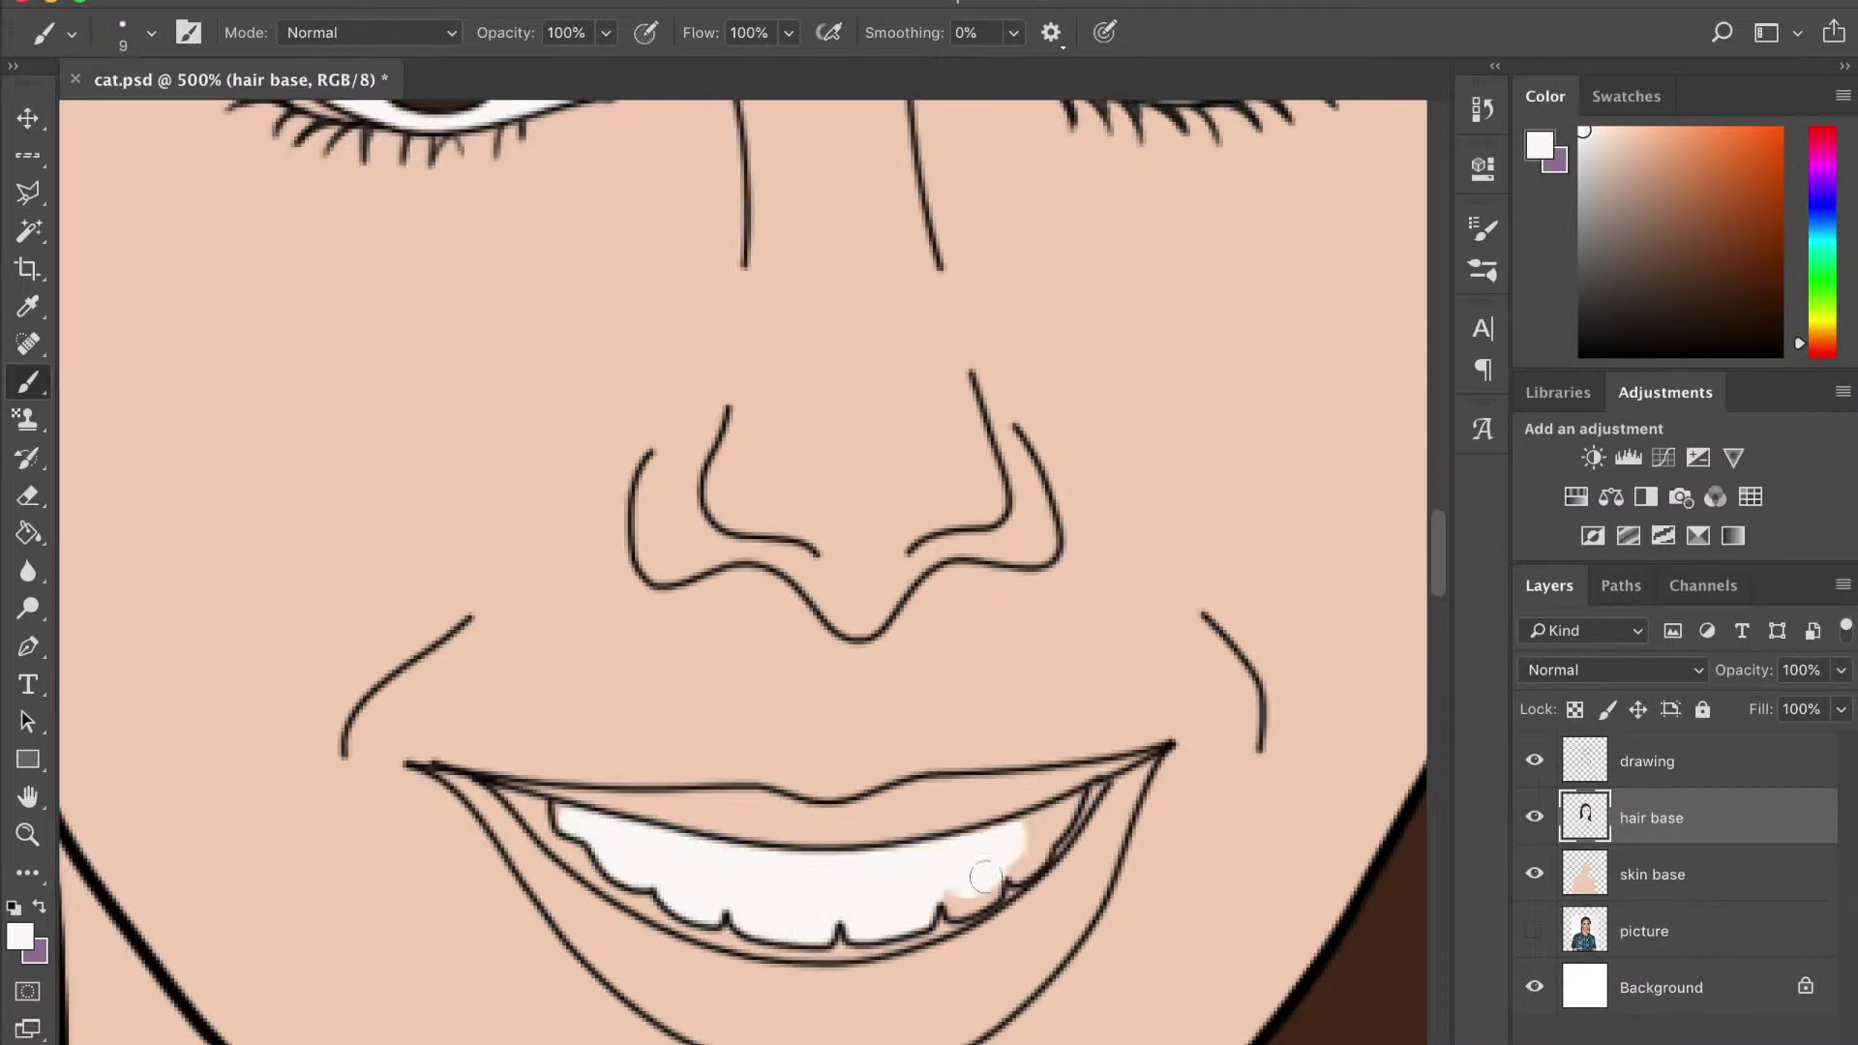
Sample the dusty pink lip colour from the reference photo, then restore the skin base layer for painting
left_click(1535, 818)
left_click(1534, 874)
left_click(1535, 931)
left_click(1138, 398)
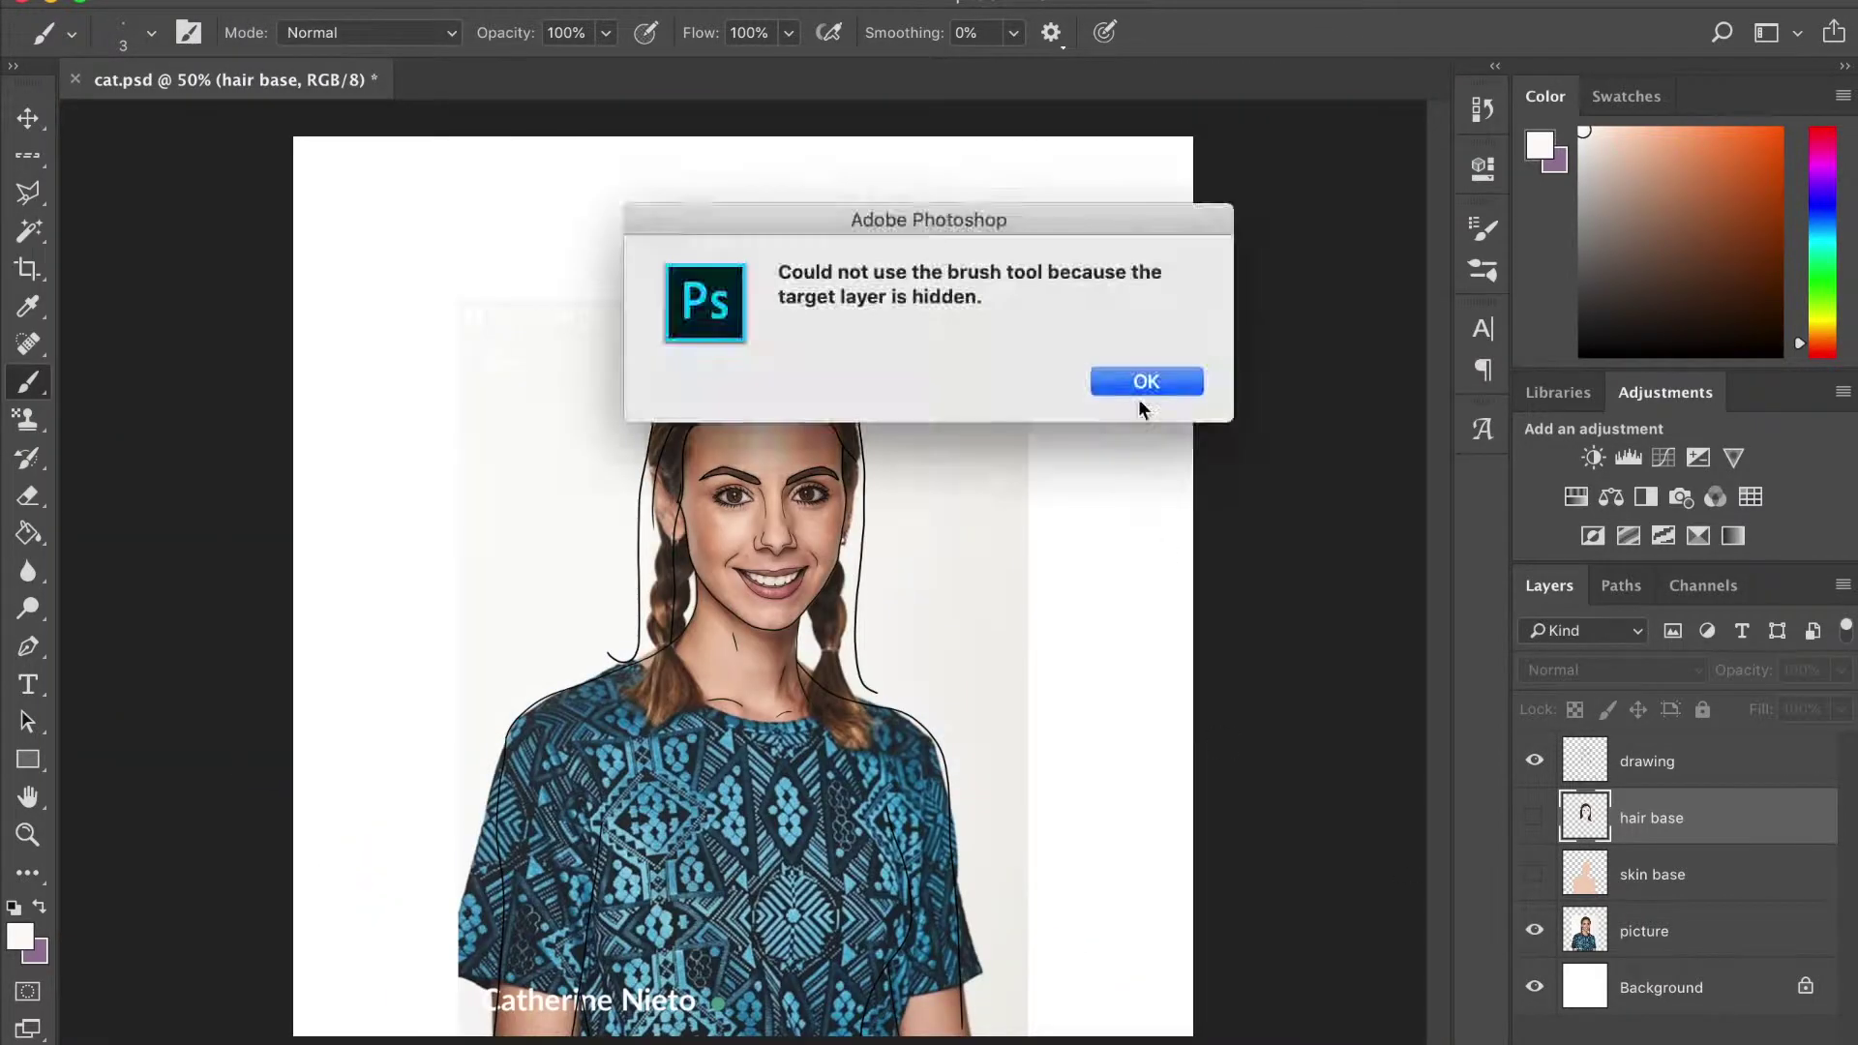
key("i")
scroll(797, 613, "up", 3)
left_click(856, 602, "ctrl")
left_click(856, 601)
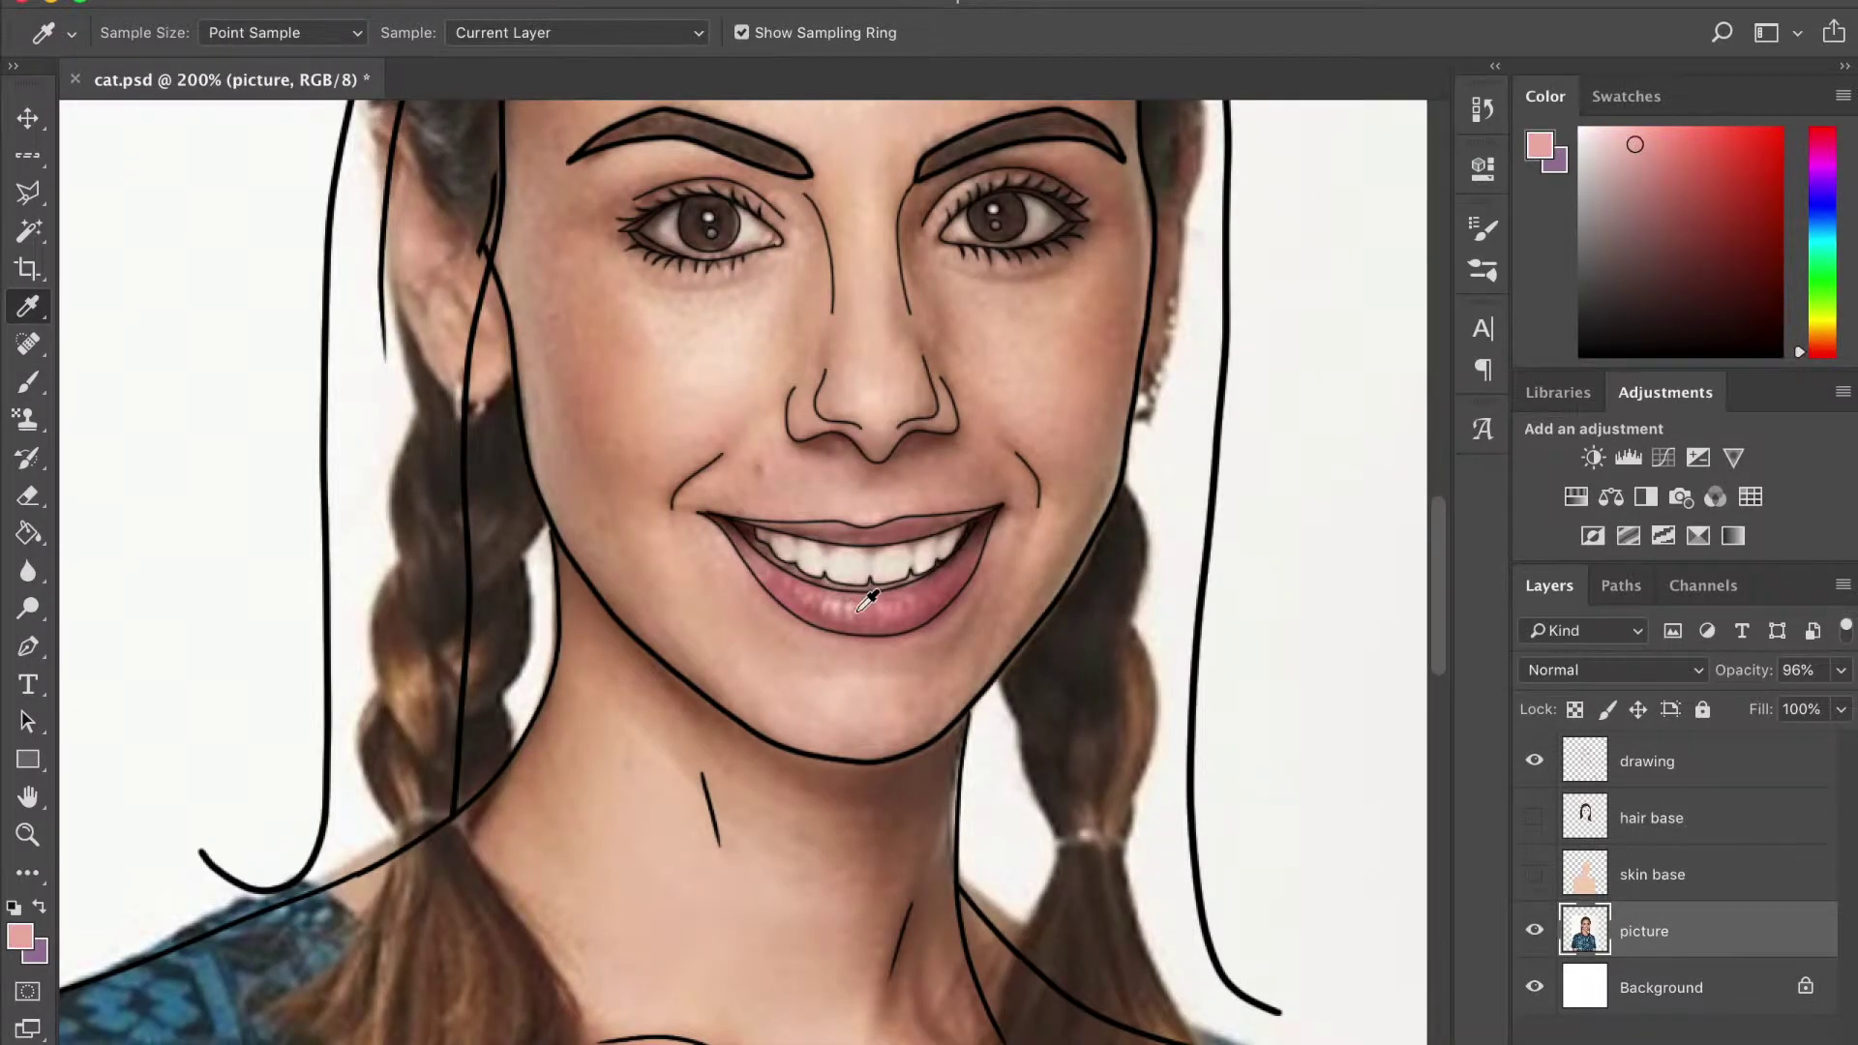
left_click(867, 600)
left_click(1535, 874)
left_click(1535, 817)
key("b")
Fill the lower lip and dab the upper lip with the sampled pink
left_click_drag(885, 612, 930, 590)
key("ctrl+plus")
key("ctrl+plus")
key("ctrl+plus")
mouse_move(600, 682)
left_mouse_down()
mouse_move(995, 568)
mouse_move(764, 610)
left_mouse_up()
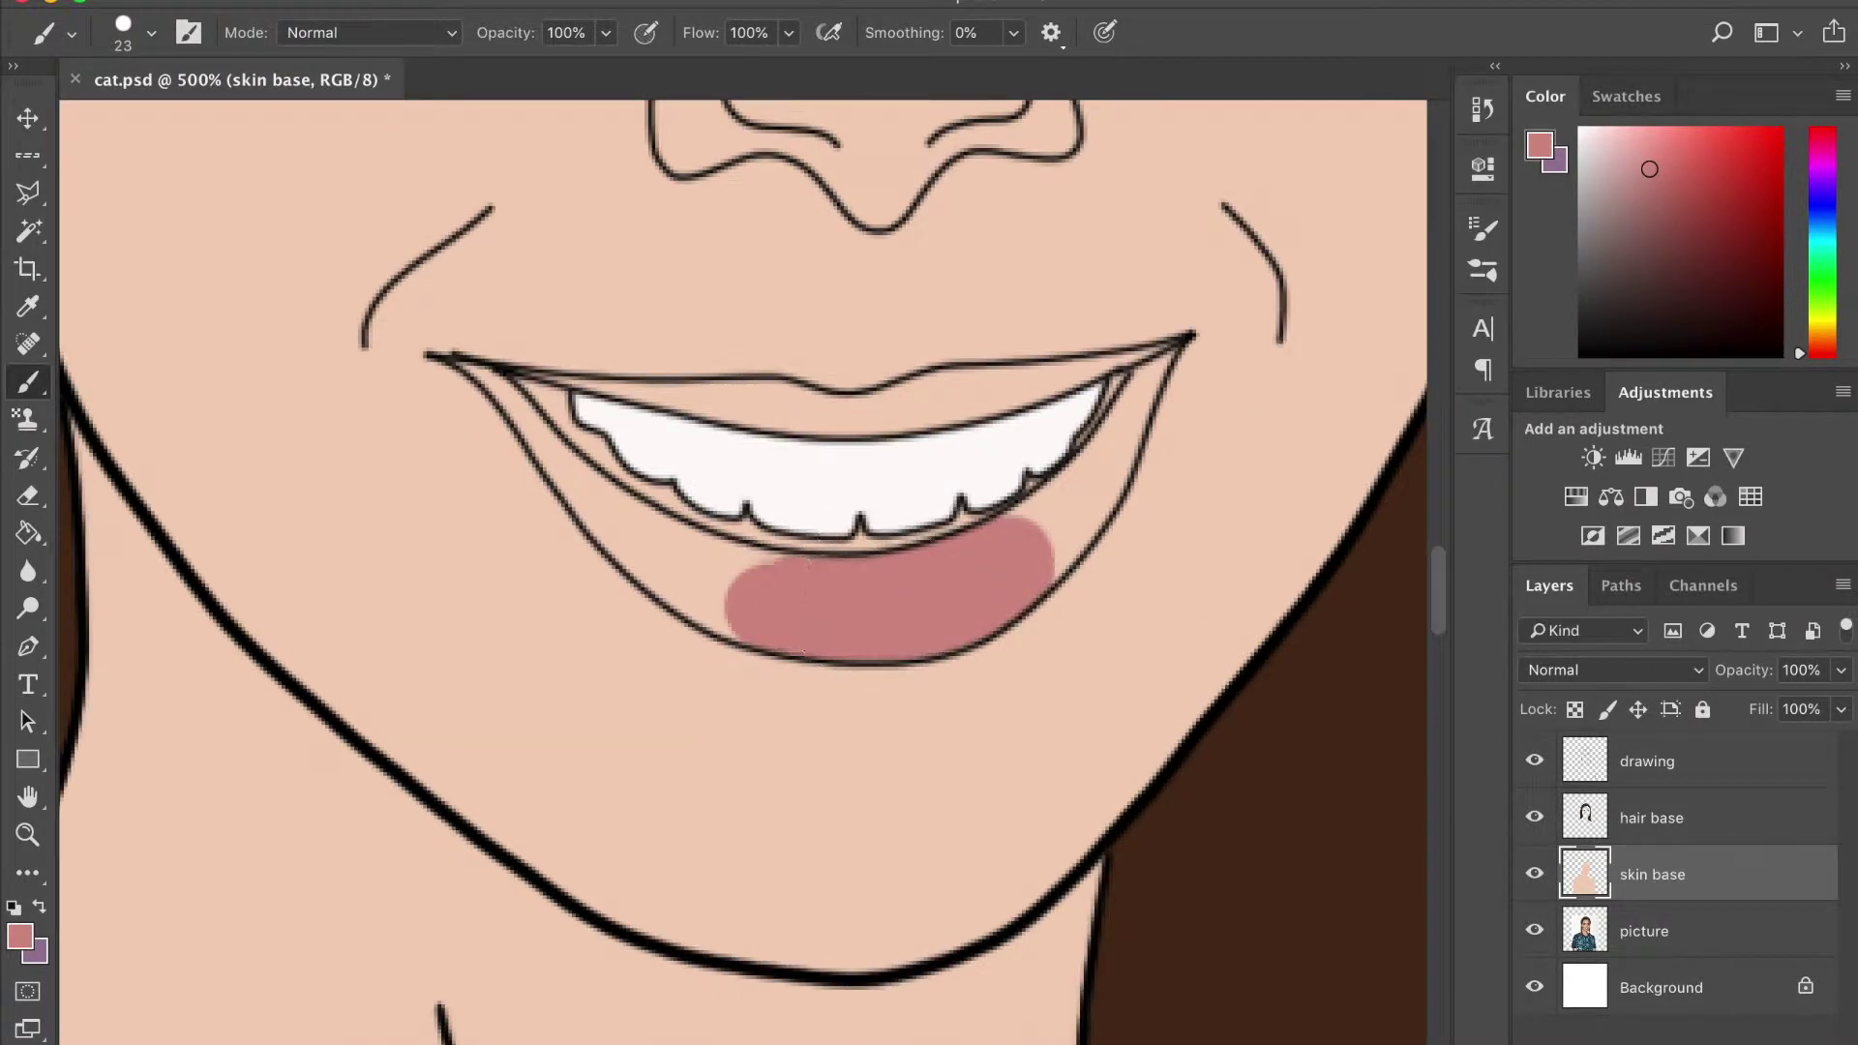
key("bracketleft")
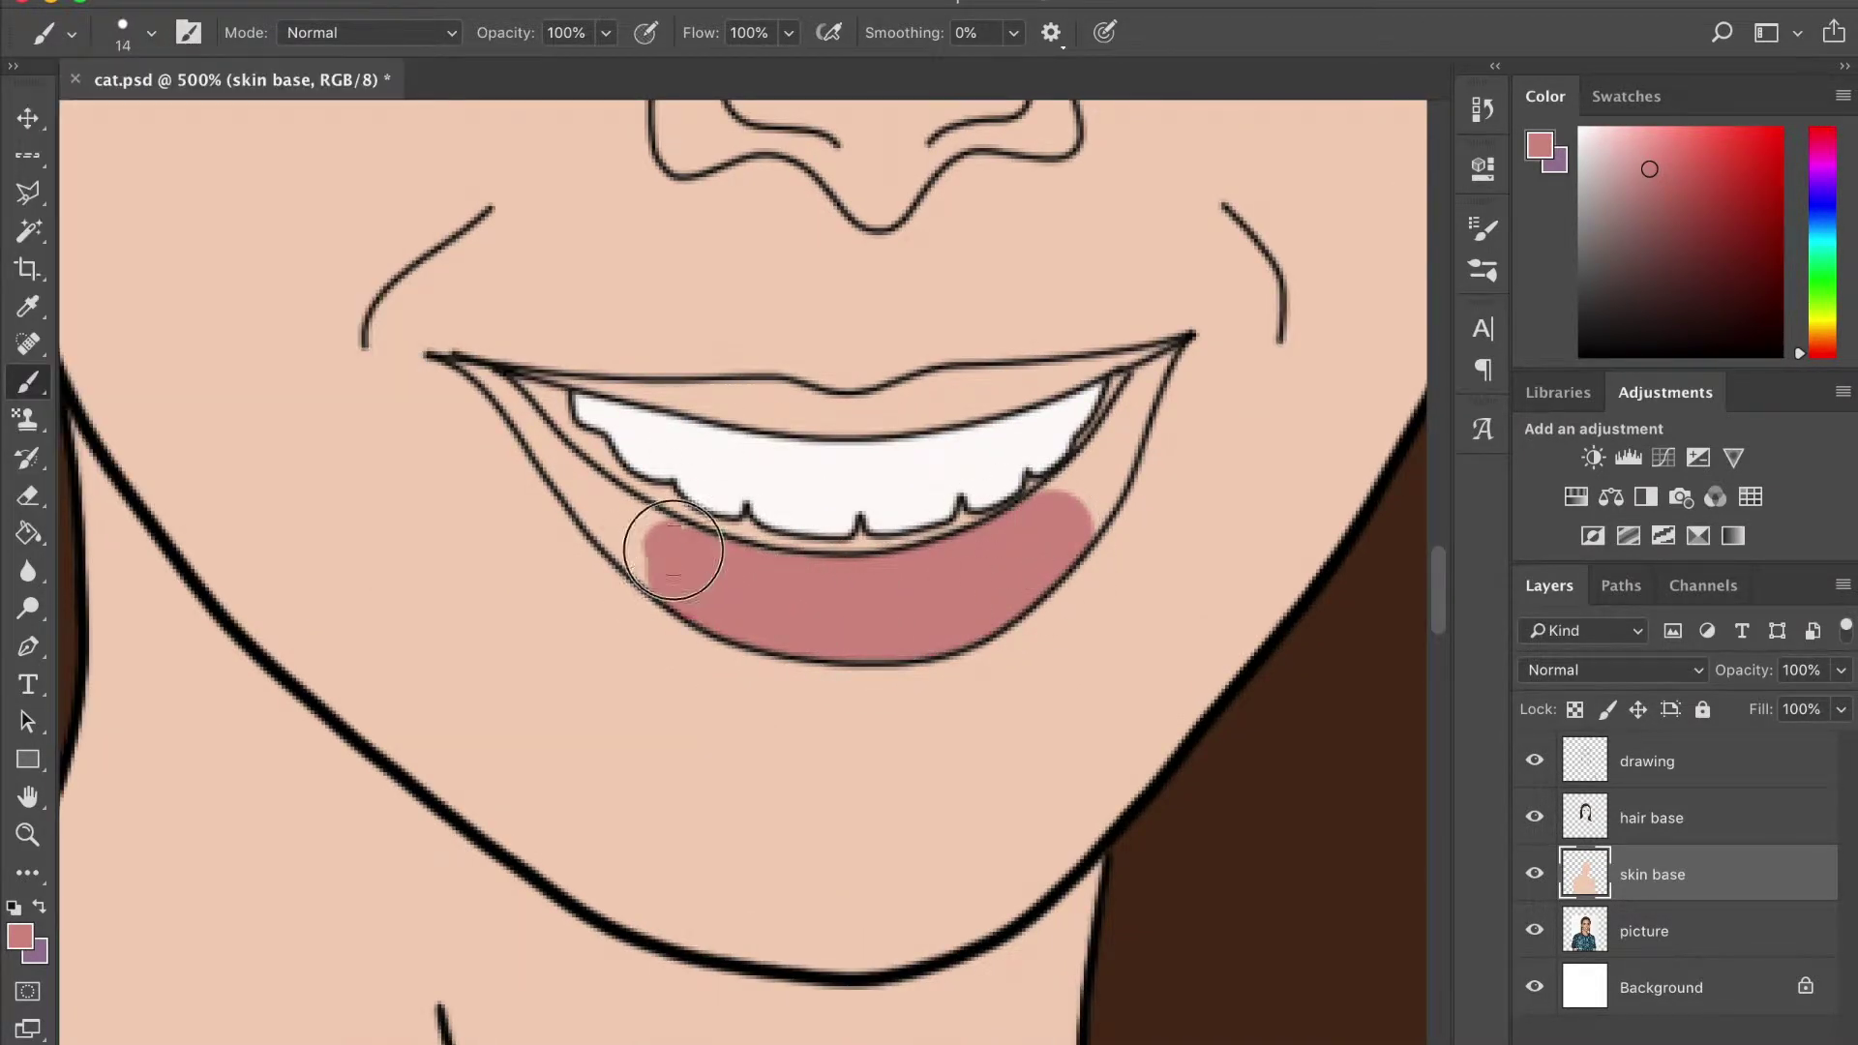
left_click_drag(609, 518, 1098, 470)
left_click(782, 404)
left_click(941, 395)
left_click(974, 393)
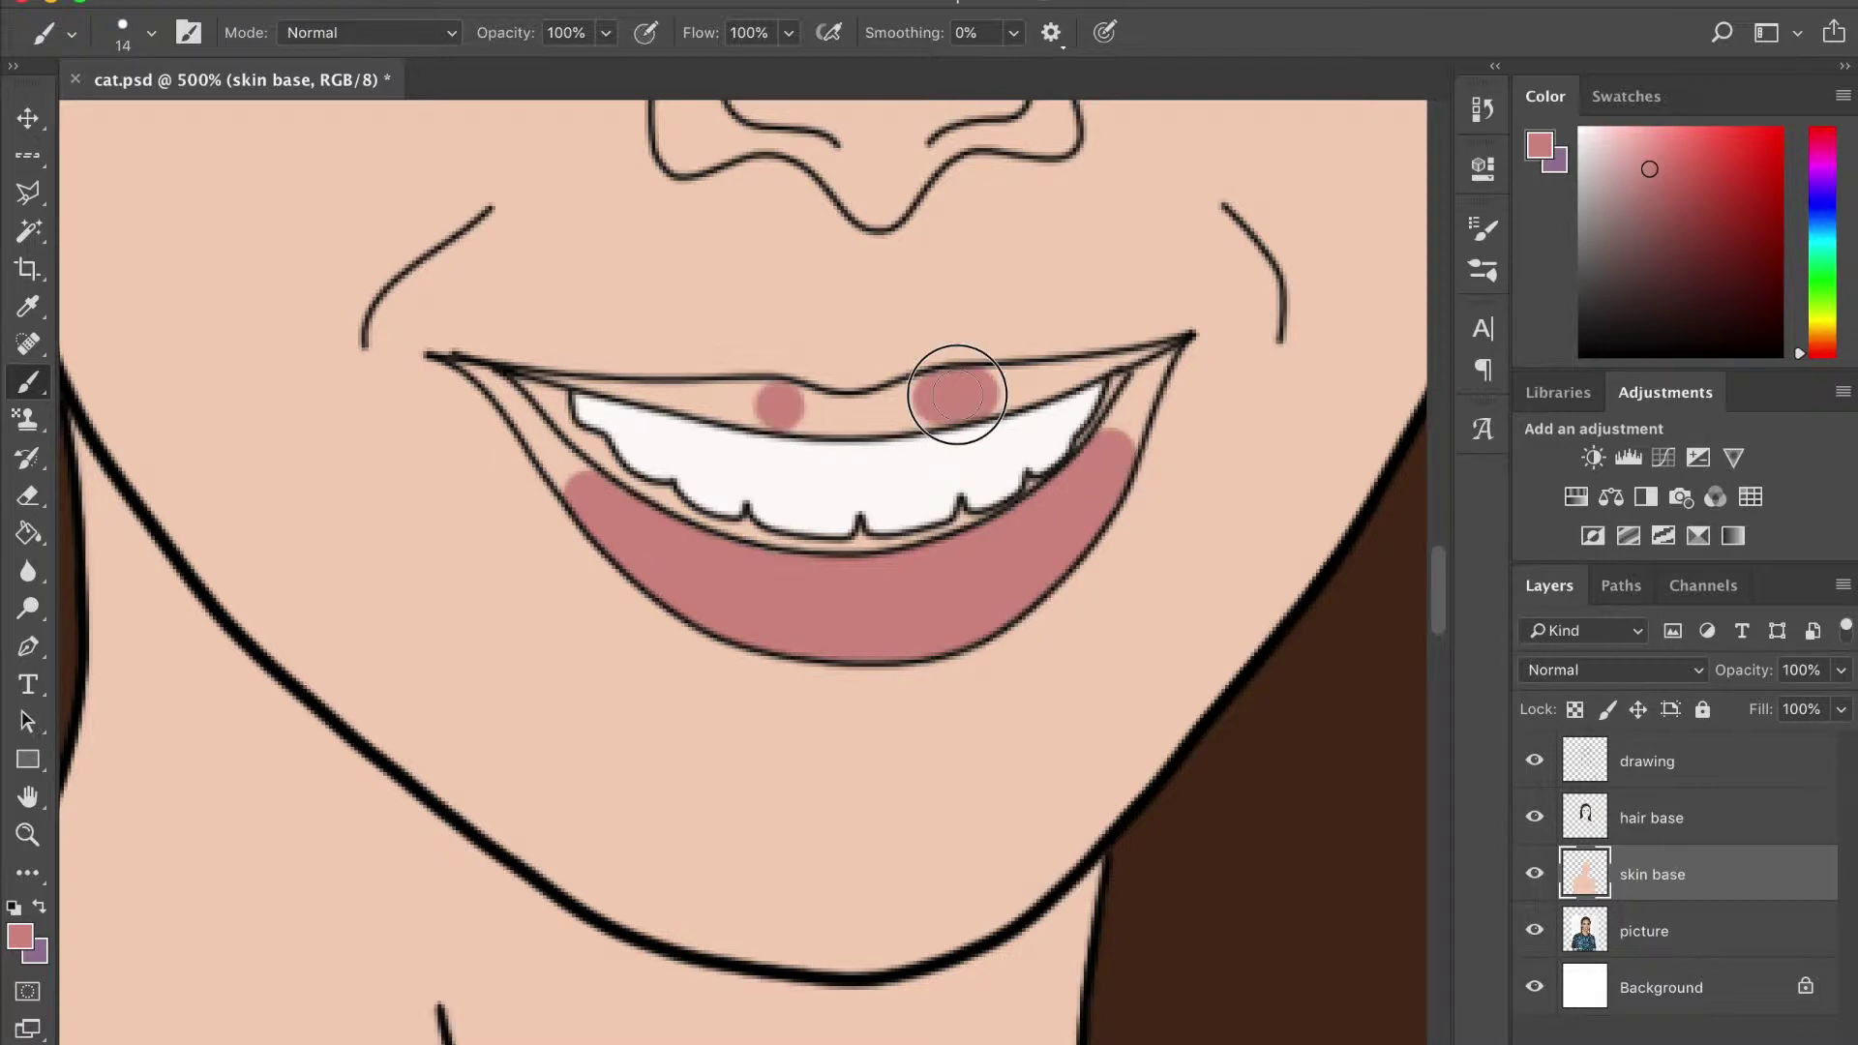
left_click_drag(987, 395, 1011, 389)
Touch up the lip edges in pink, shrinking the brush to 4 px then 1 px
left_click(152, 32)
left_click(732, 366)
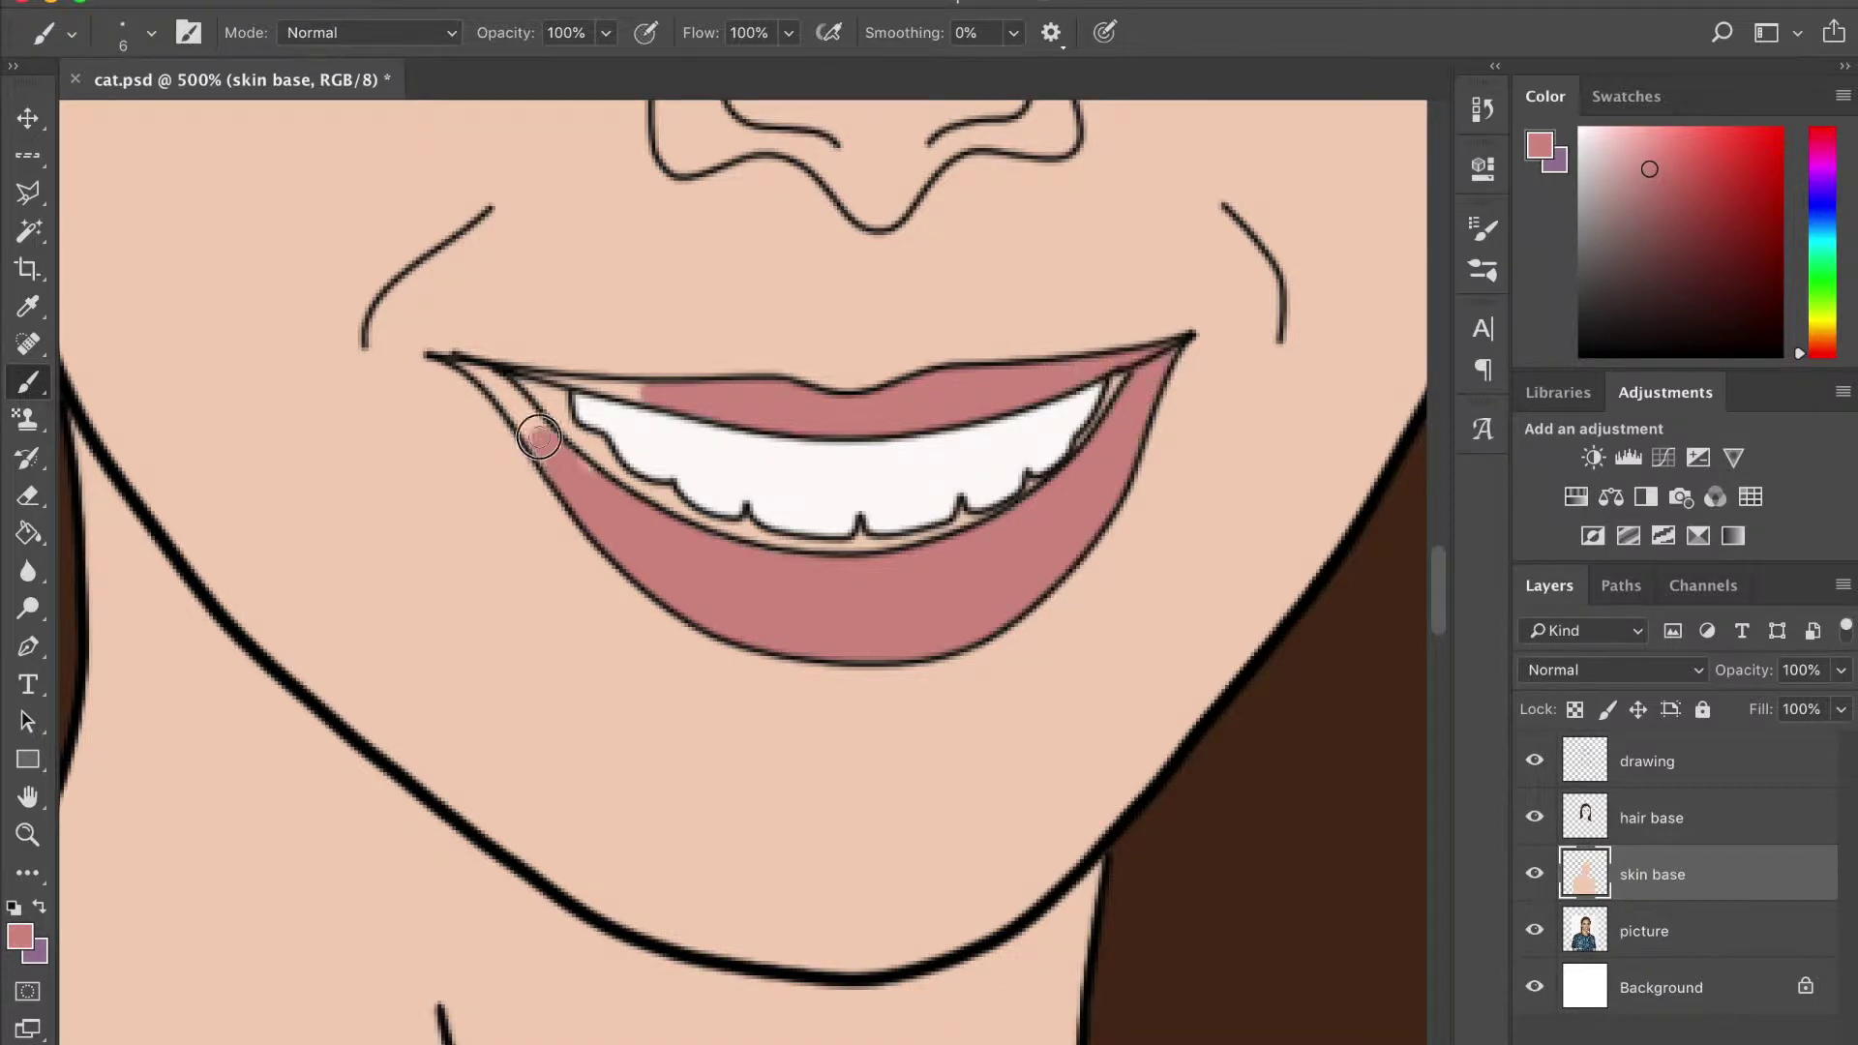
left_click(152, 32)
left_click(456, 368)
left_click(152, 32)
left_click_drag(171, 125, 154, 125)
left_click(246, 186)
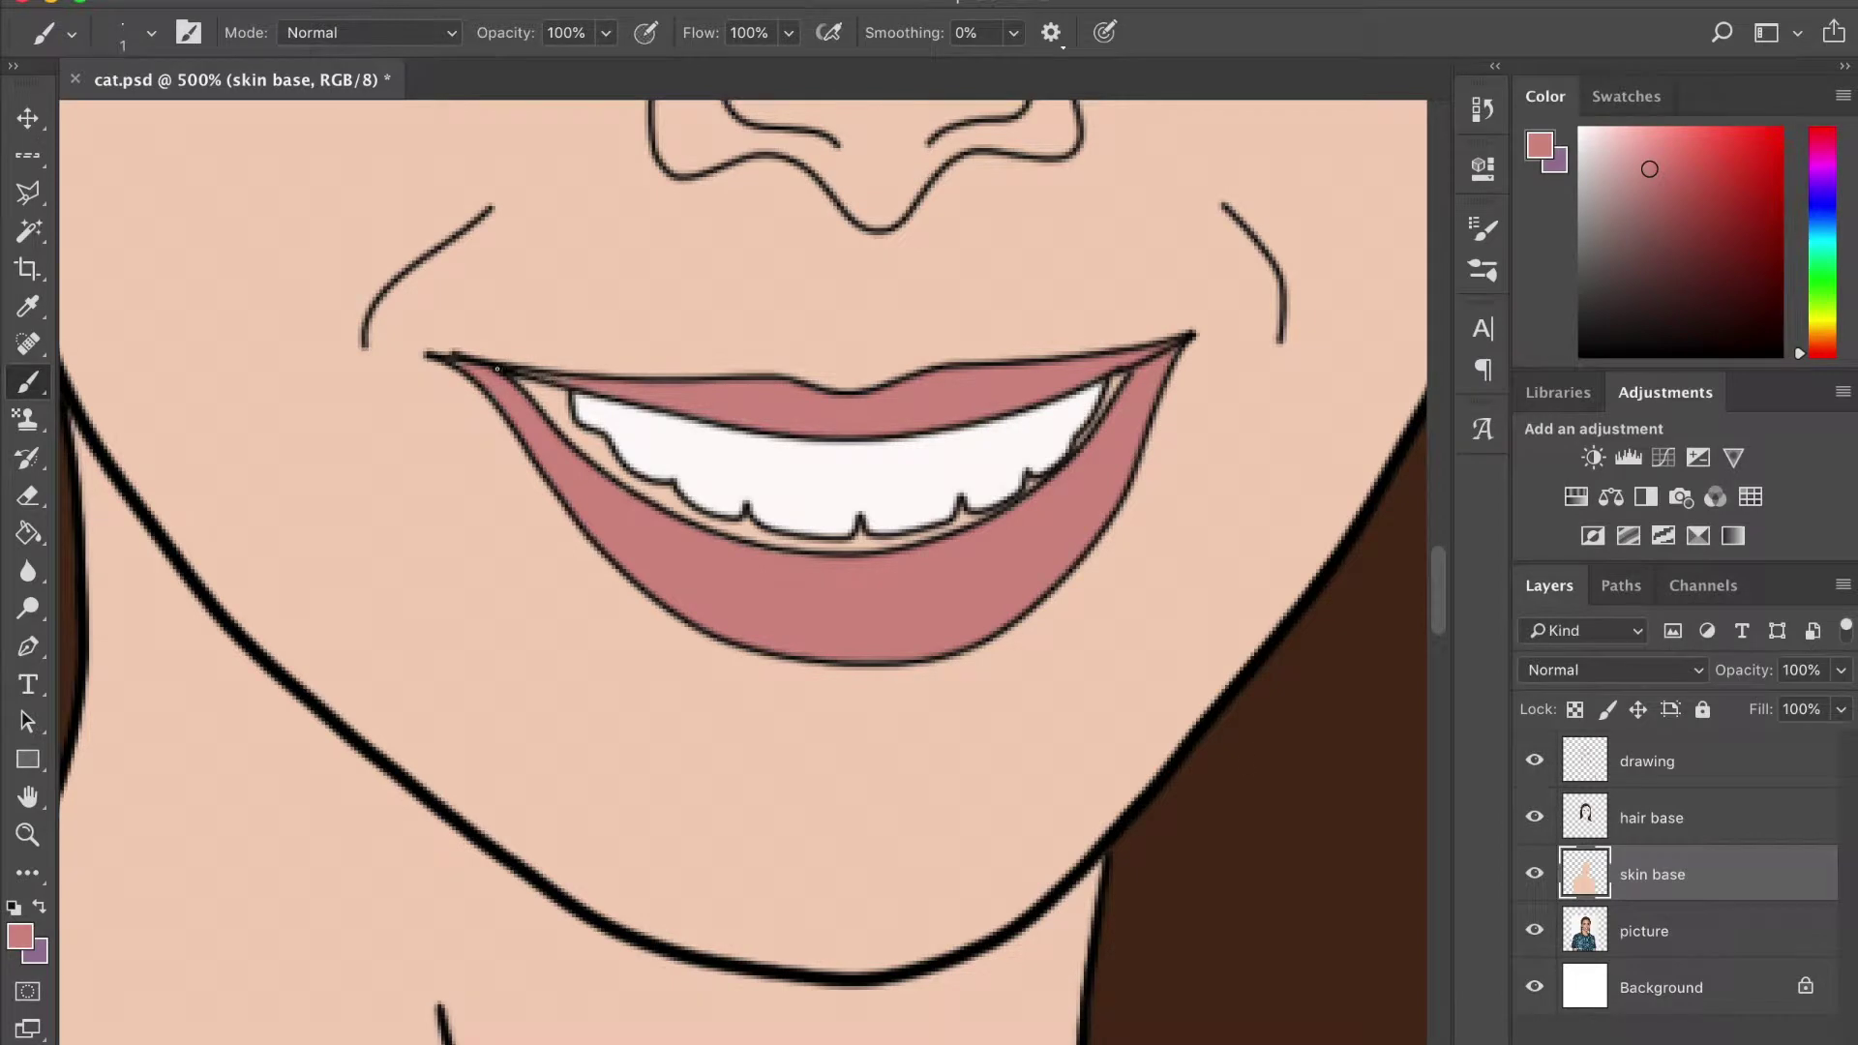
Set the foreground colour to a dark red for the mouth interior
left_click(1647, 761)
key("e")
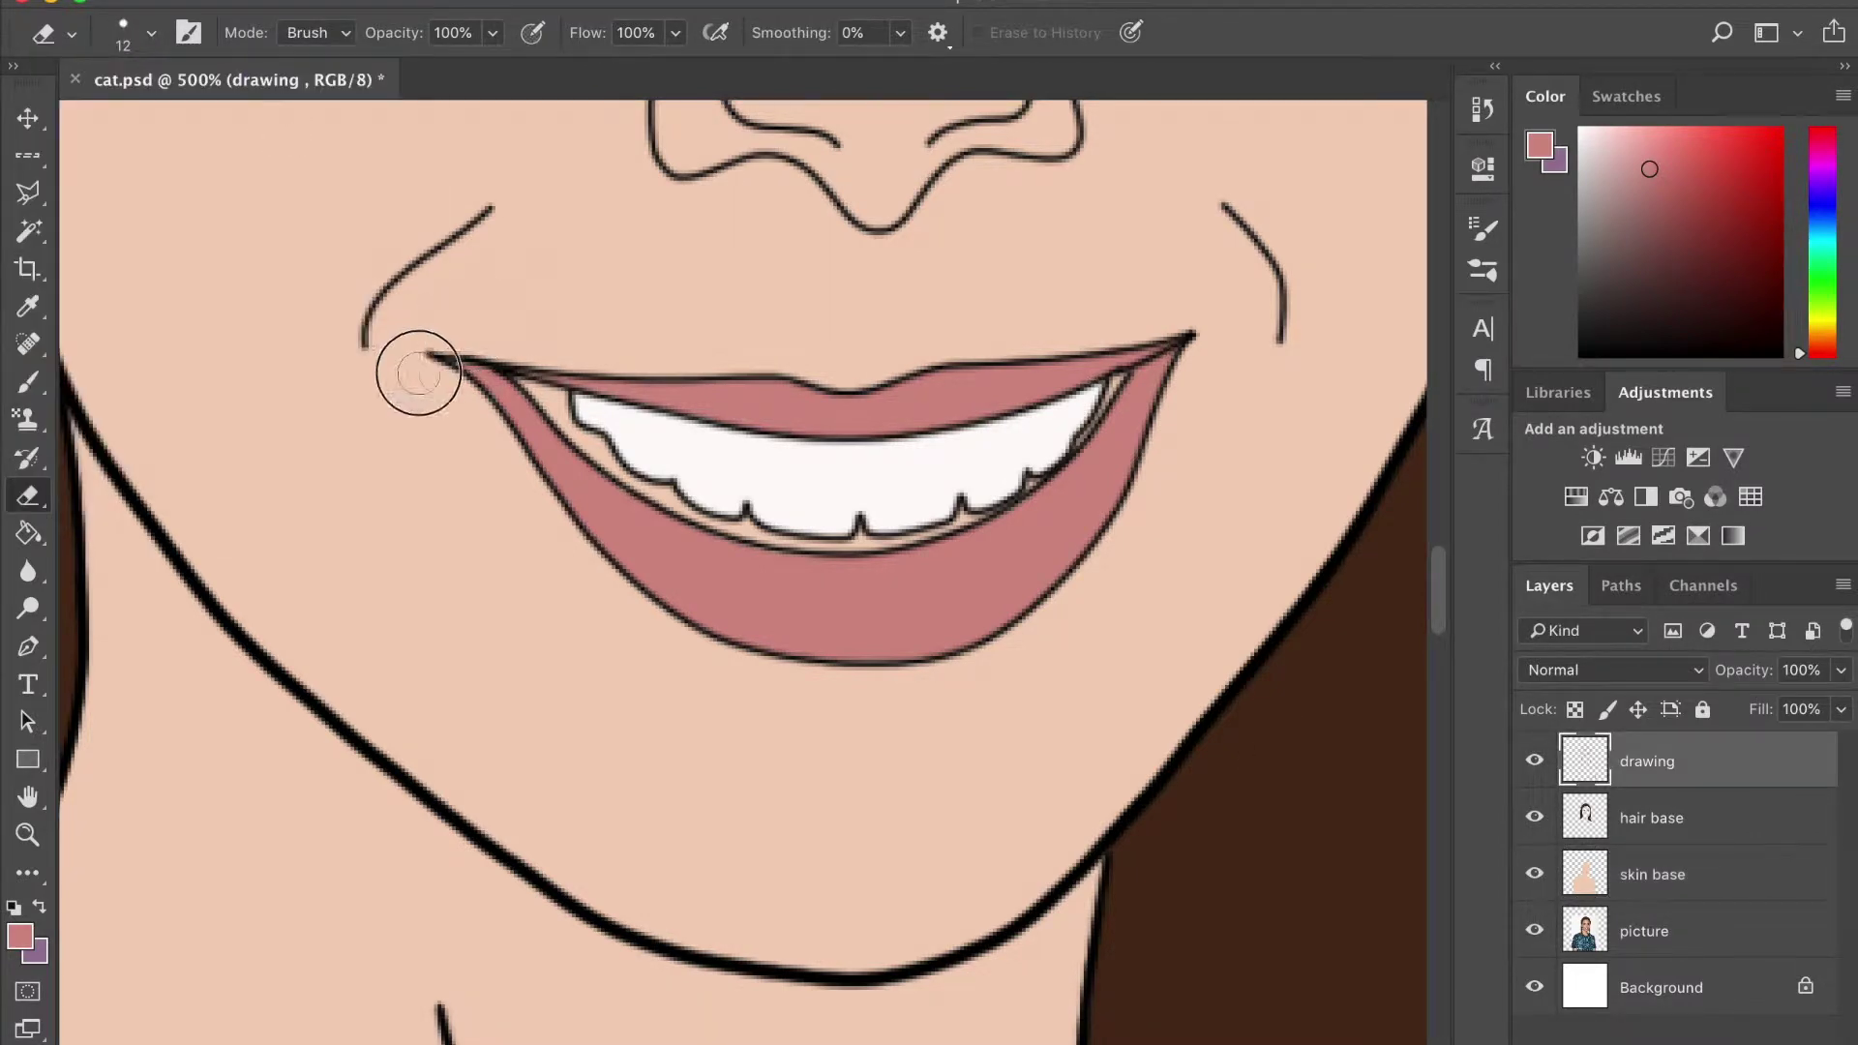
left_click(151, 32)
left_click(20, 936)
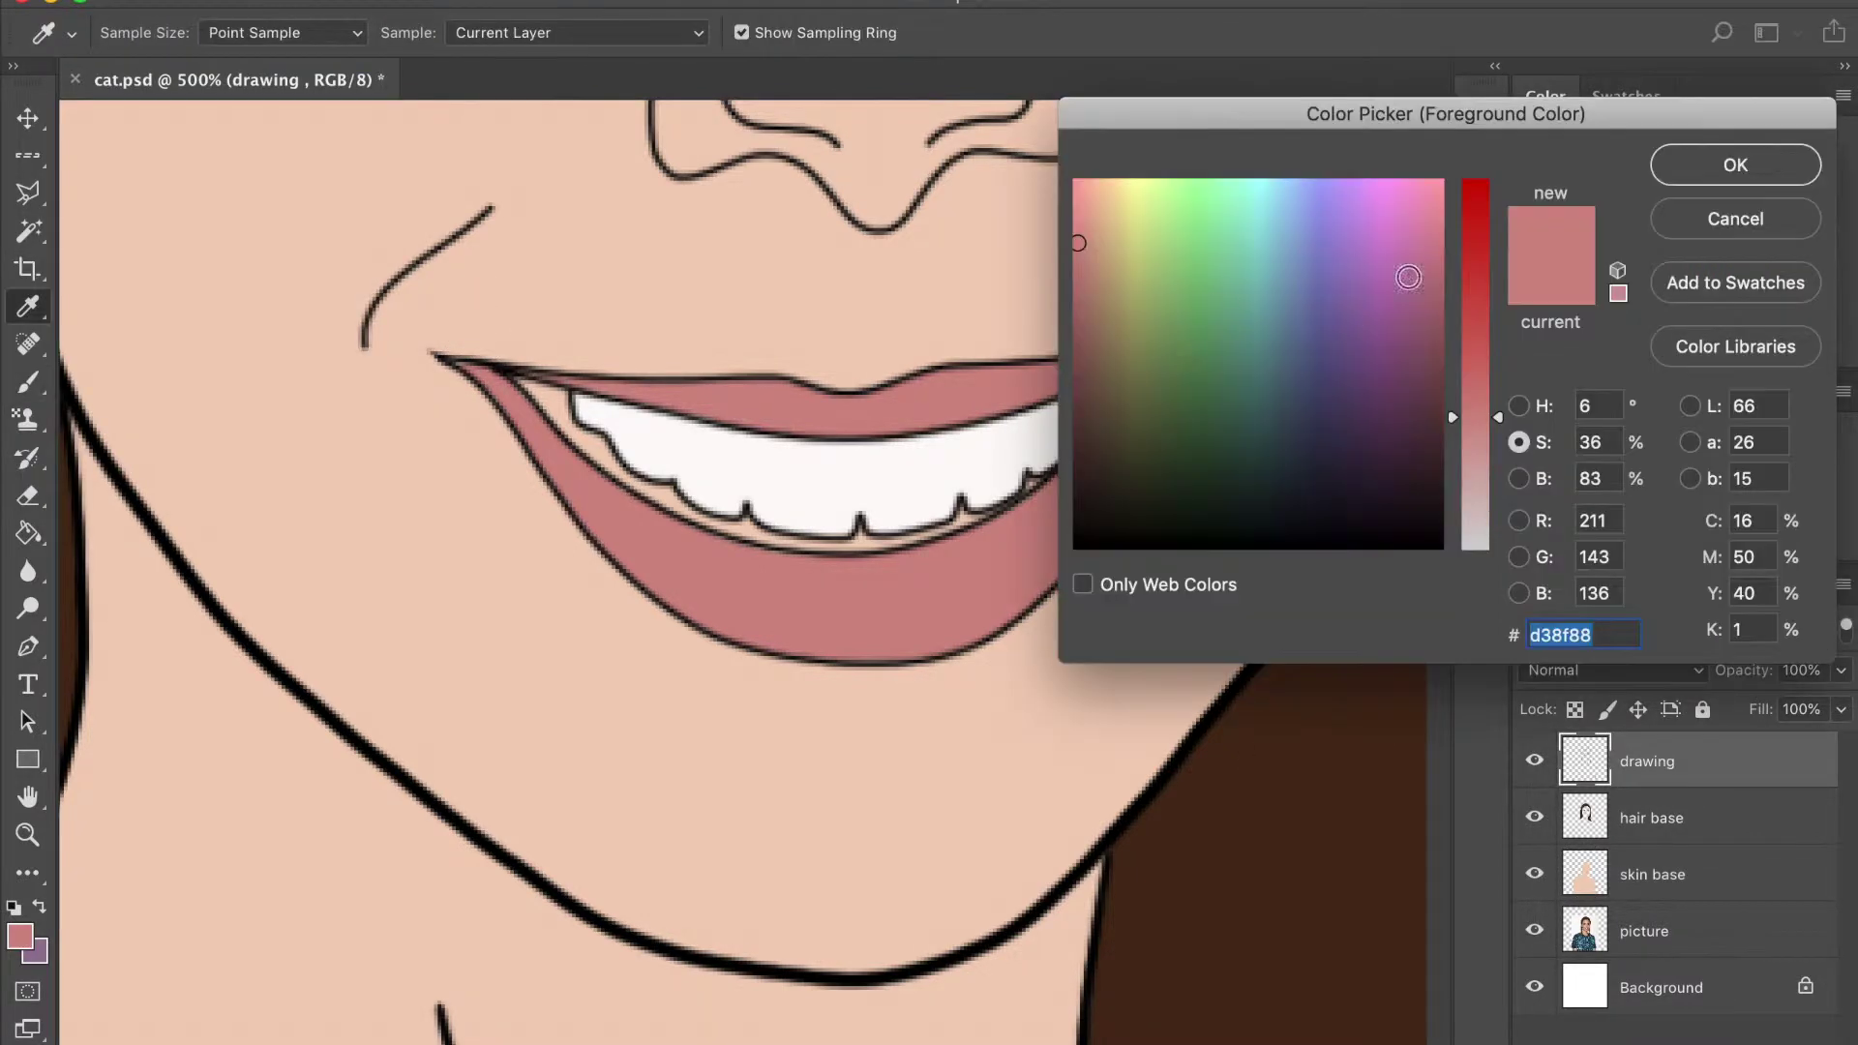
left_click_drag(1078, 241, 1081, 388)
key("Return")
Paint dark red into the left mouth corner and near the lower-left teeth with a 6 px brush
scroll(796, 477, "up", 2)
scroll(427, 382, "up", 2)
left_click_drag(427, 382, 435, 403)
scroll(413, 377, "down", 2)
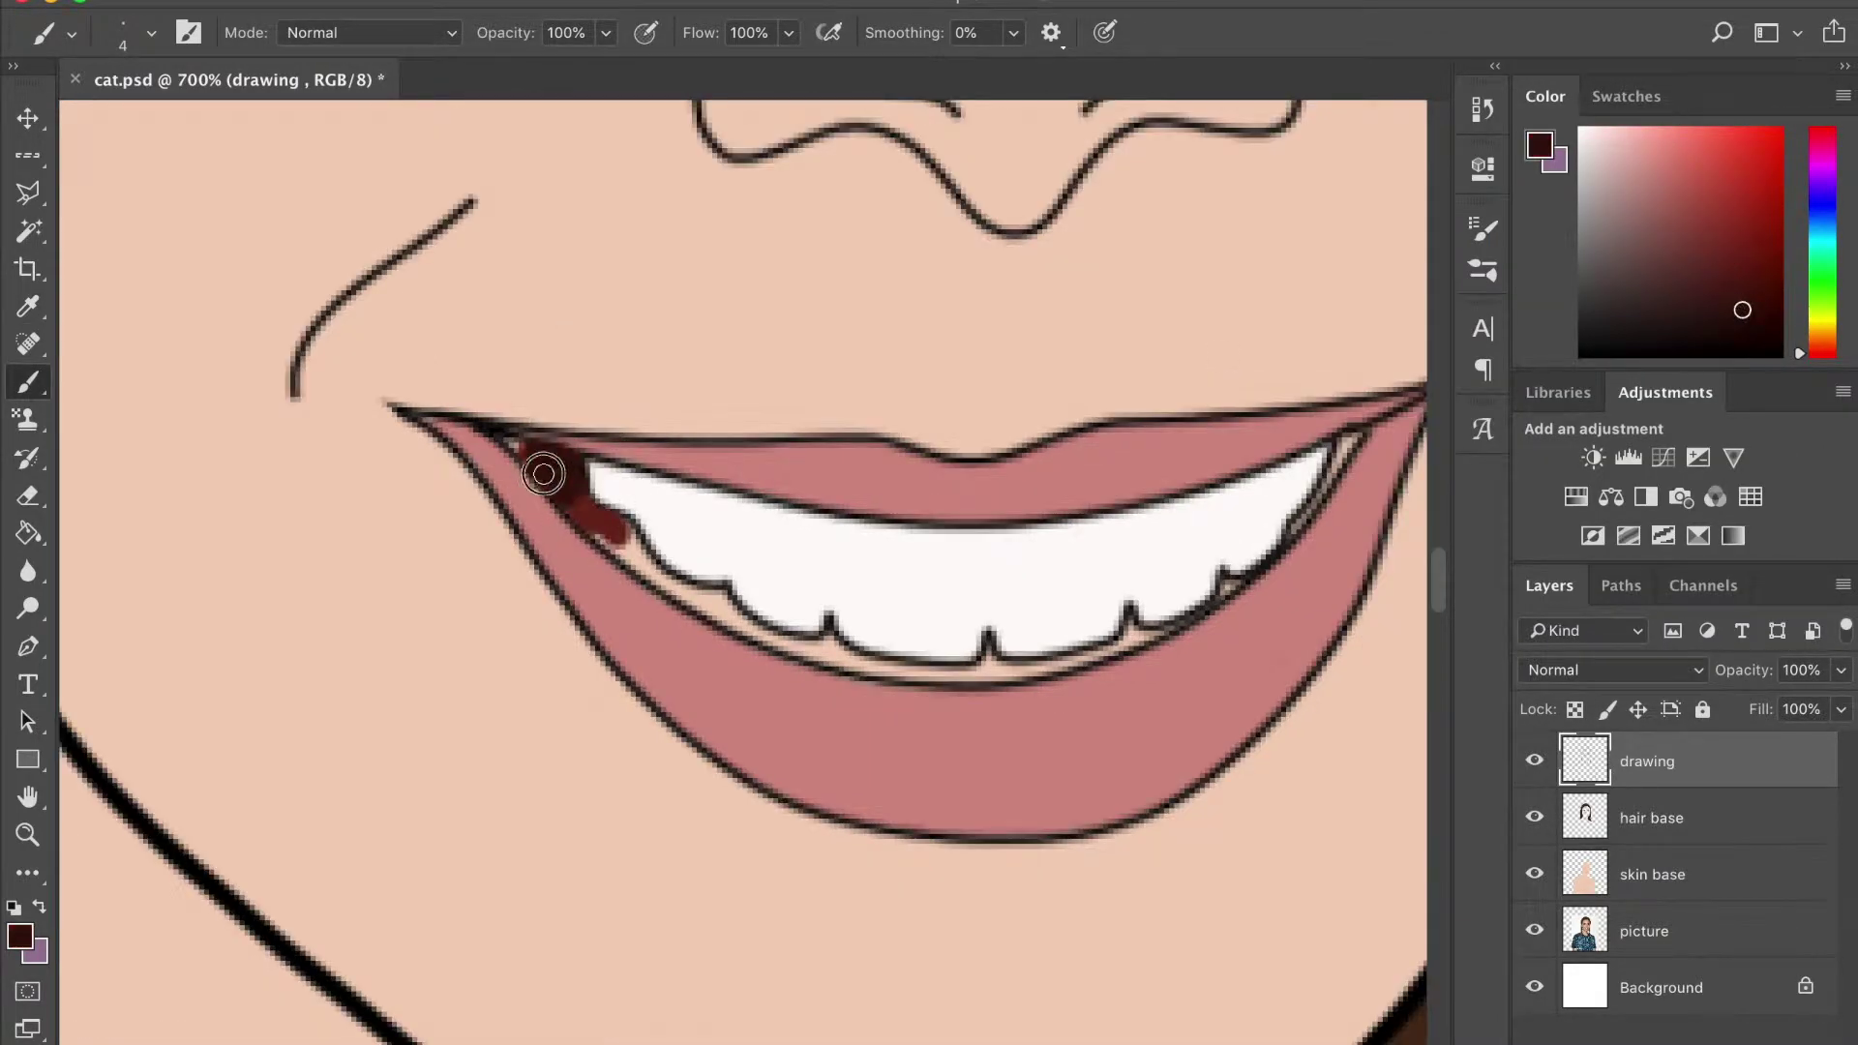
key("alt+bracketleft")
key("alt+bracketleft")
key("bracketleft")
key("bracketleft")
key("bracketleft")
left_click(151, 32)
type("6")
key("Return")
left_click_drag(687, 588, 730, 619)
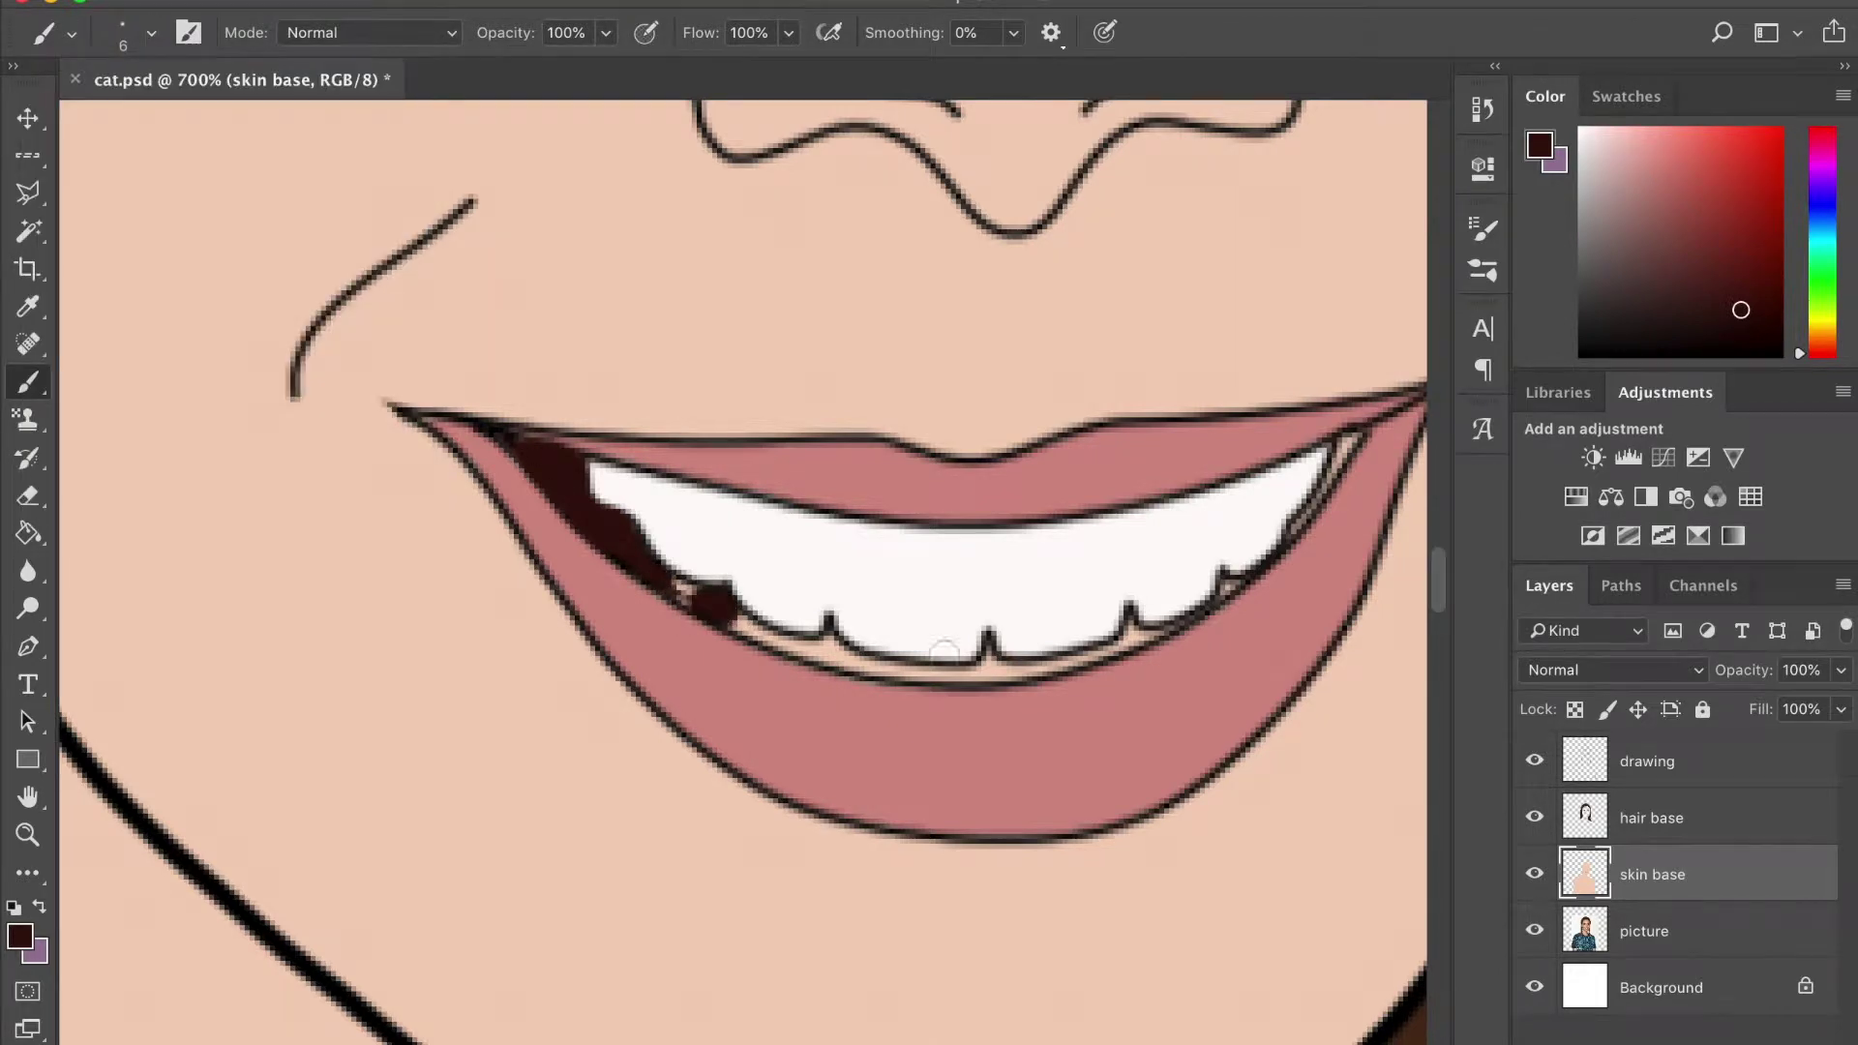
With a 3 px brush, darken along the lower teeth edge and fill the right mouth corner
right_click(387, 259)
type("3")
key("Return")
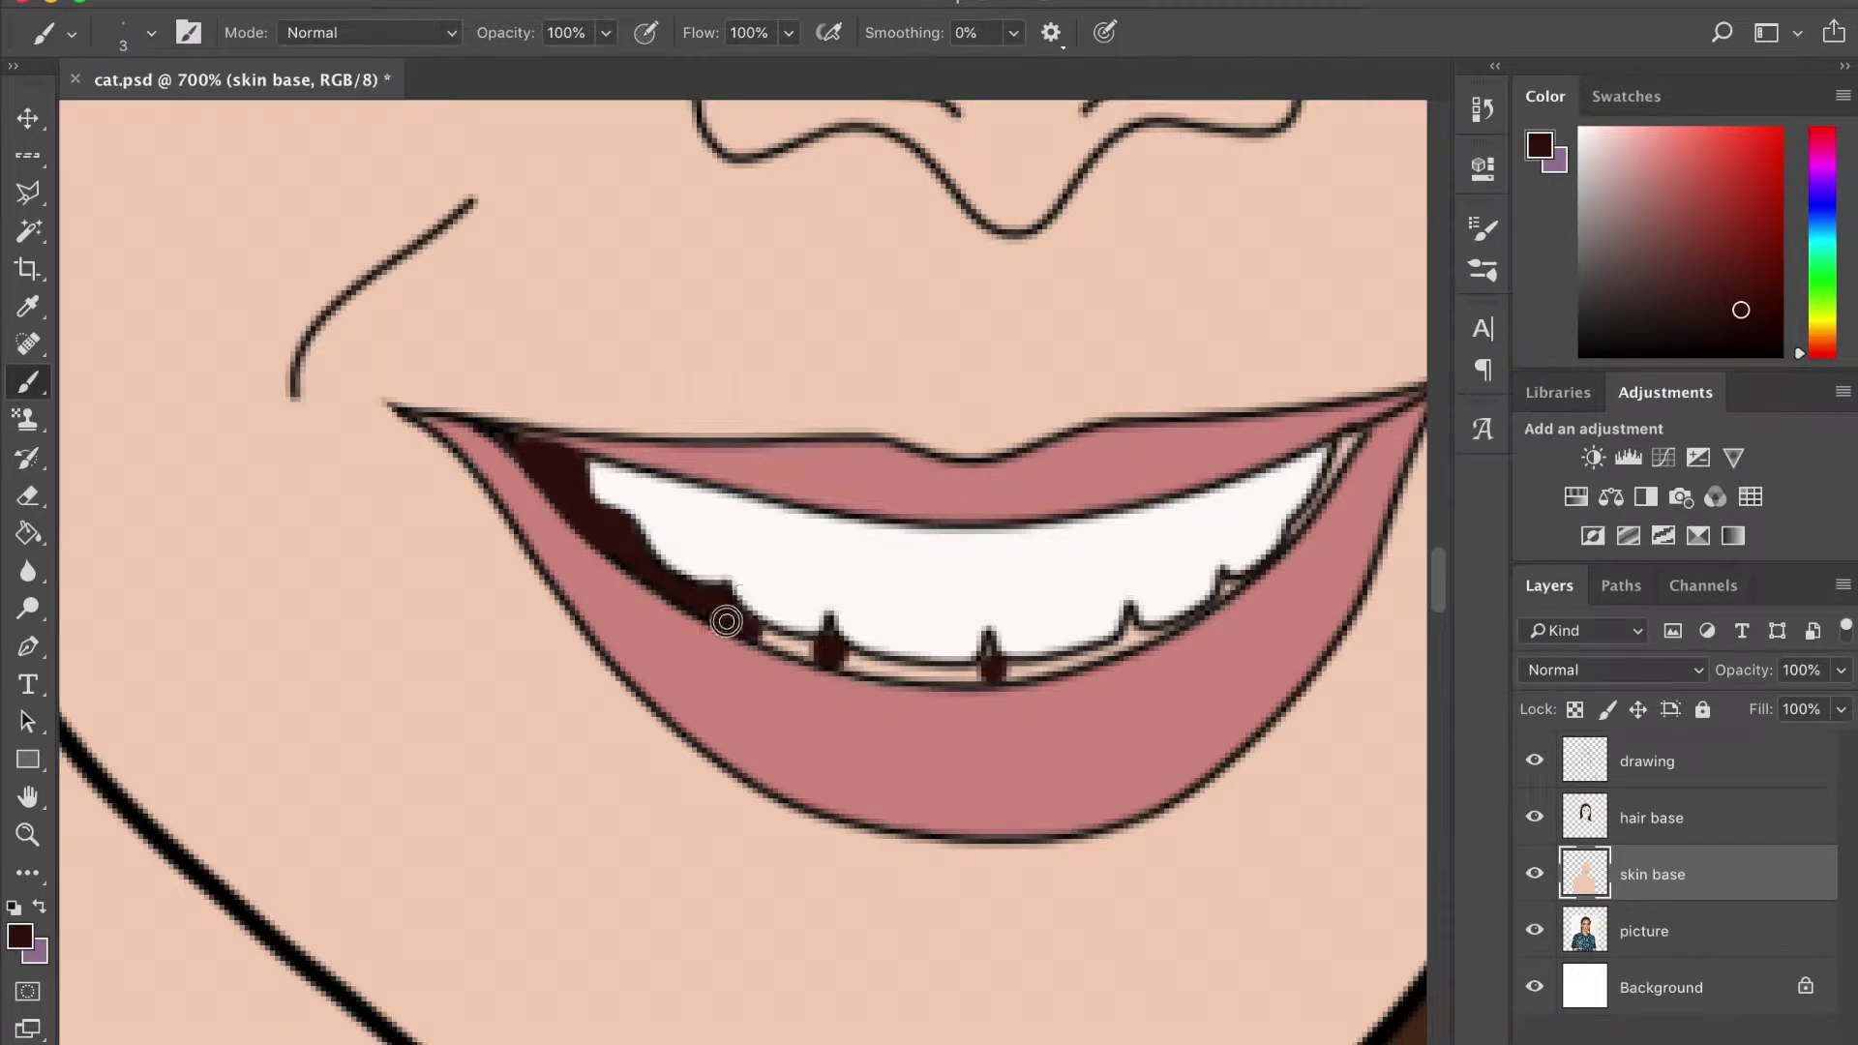
scroll(772, 647, "up", 2)
scroll(755, 427, "up", 2)
left_click_drag(619, 610, 774, 620)
mouse_move(973, 620)
left_mouse_down()
mouse_move(619, 609)
mouse_move(904, 526)
mouse_move(833, 539)
left_mouse_up()
left_click_drag(1074, 218, 1132, 184)
Set the brush to 1 px and zoom out to view the whole face
right_click(191, 116)
type("1")
key("Return")
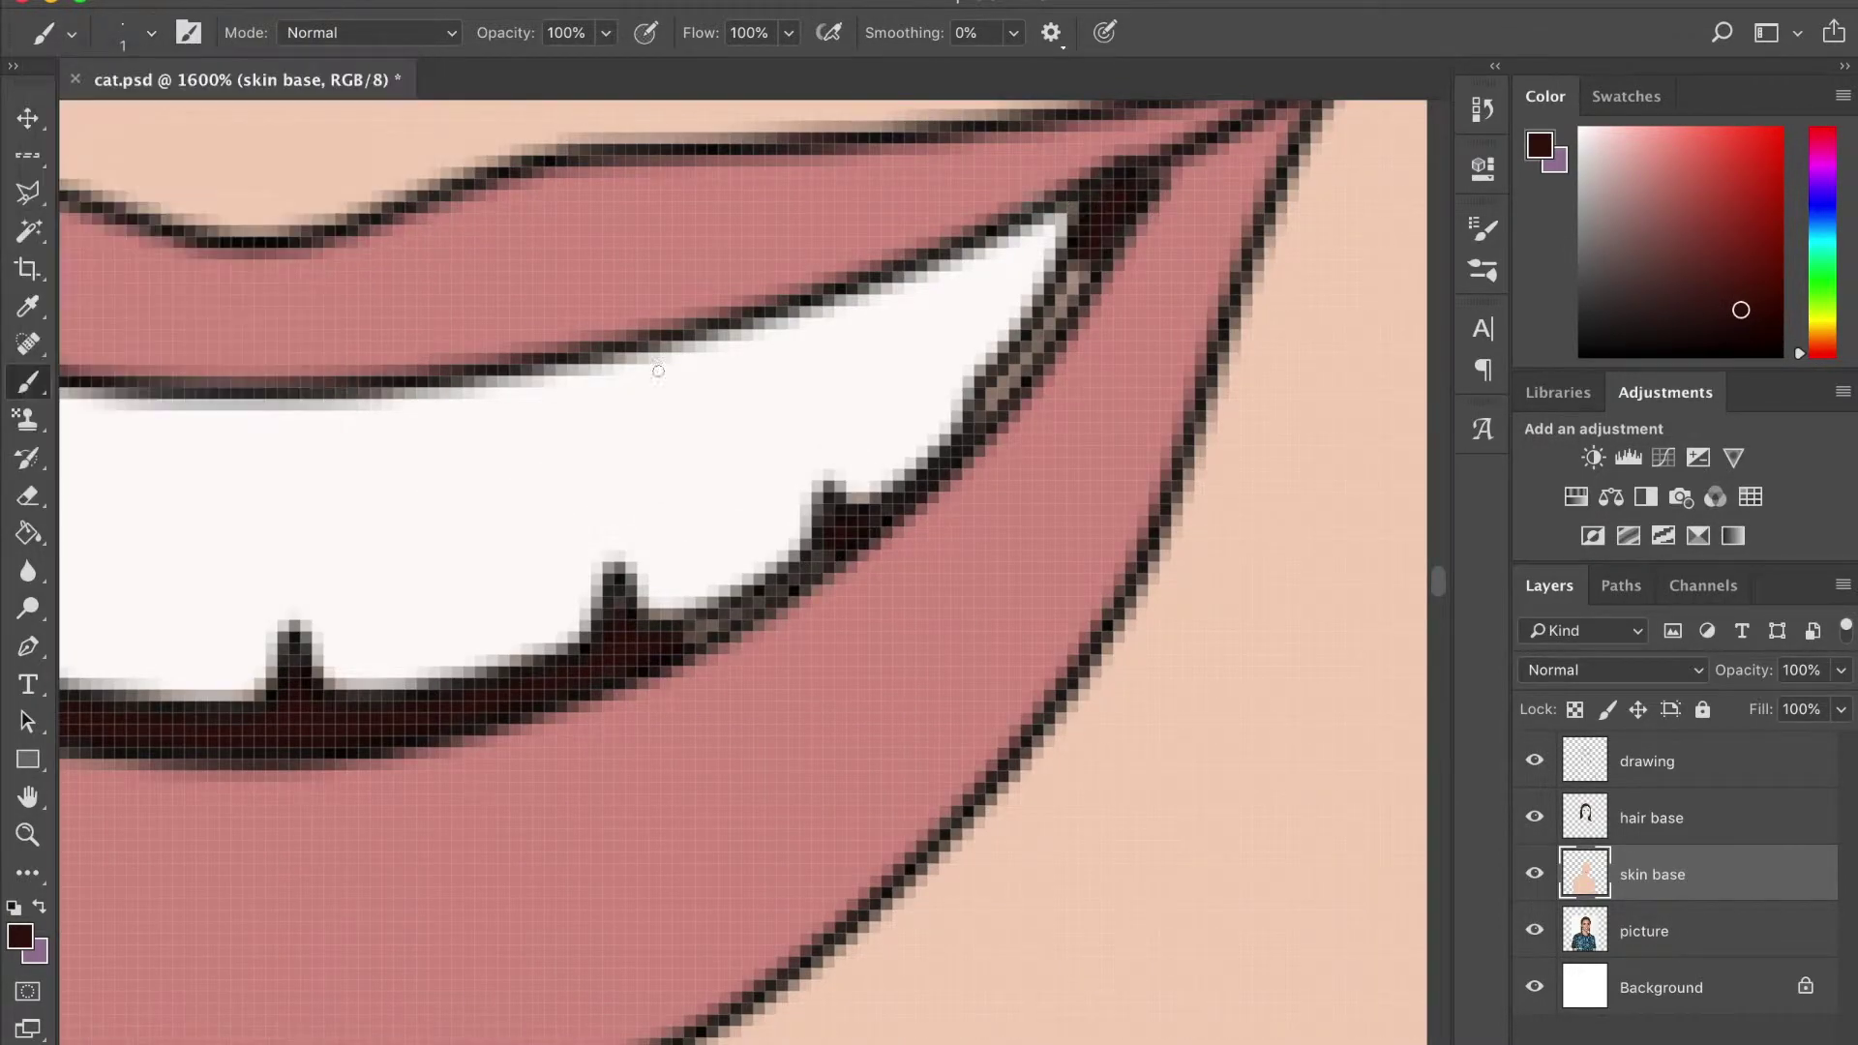
key("ctrl+0")
key("ctrl+minus")
scroll(684, 759, "up", 3)
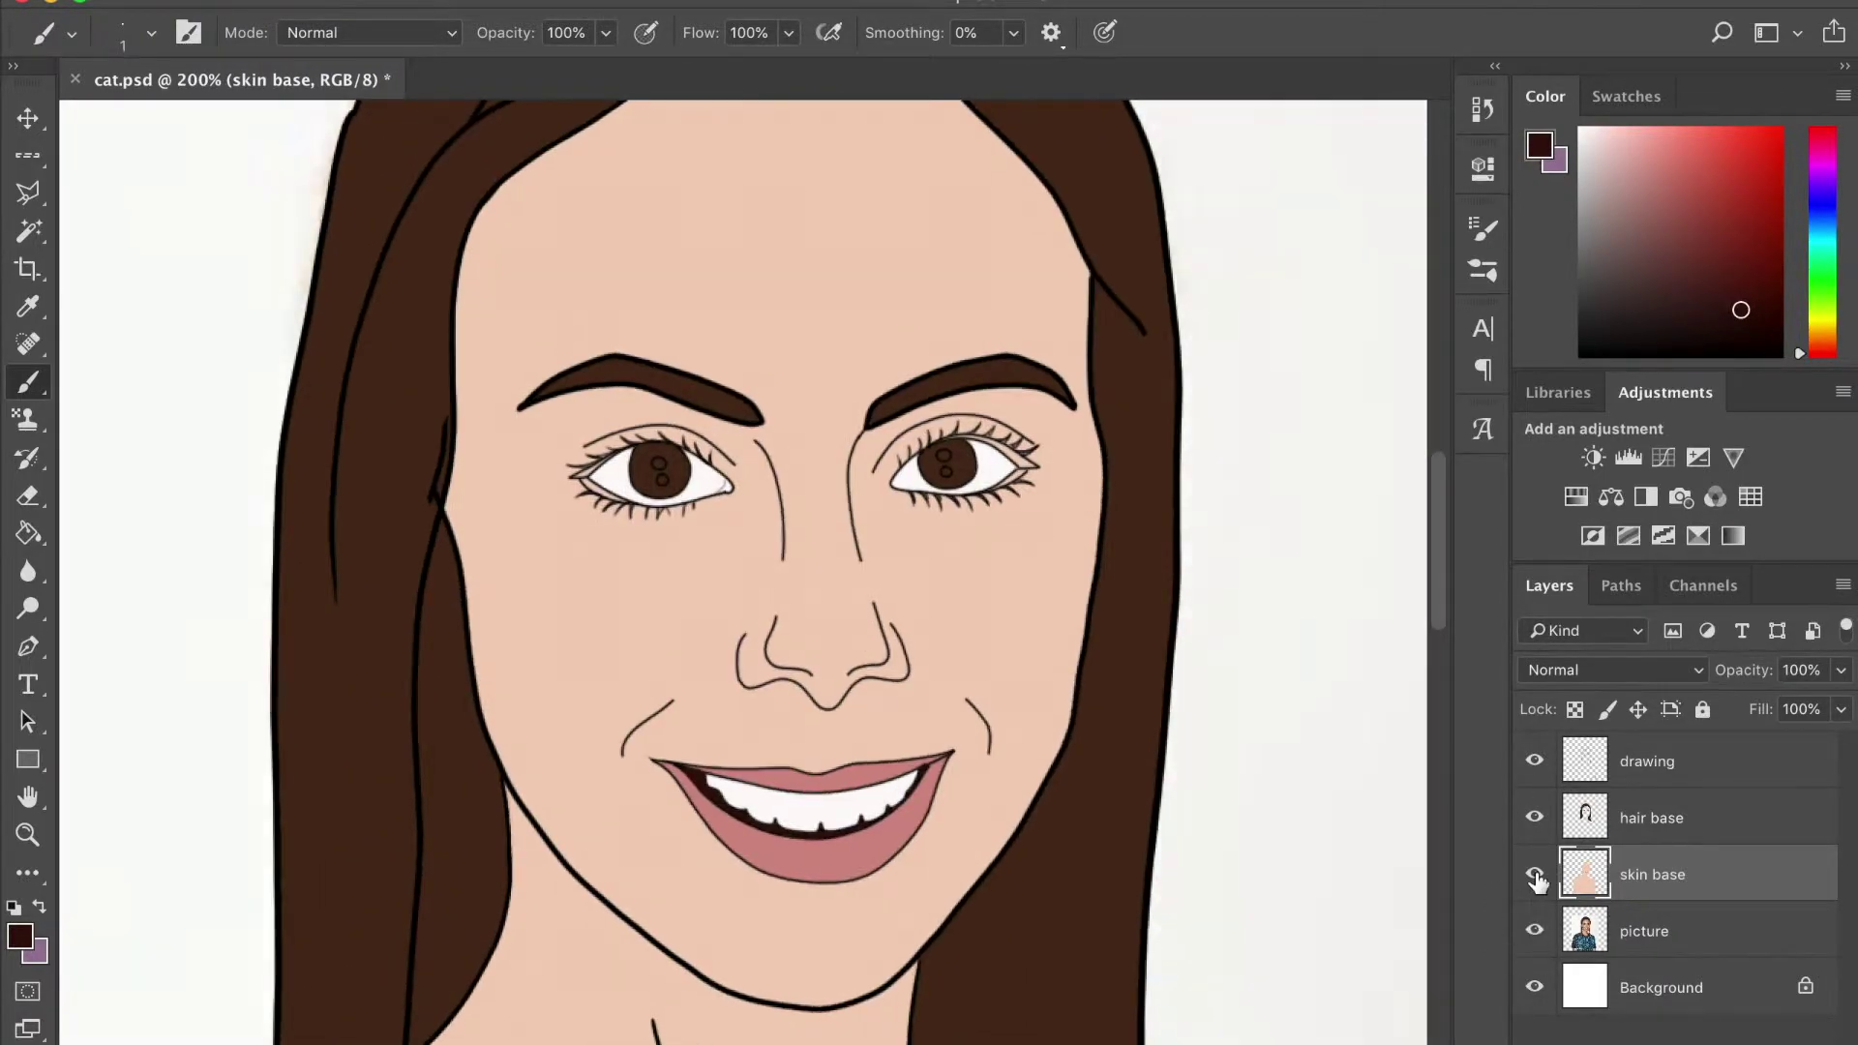
Sample the skin colour from the reference photo and test a soft round brush stroke on the forehead
left_click(1535, 932)
key("i")
left_click(629, 273)
left_click(1535, 932)
key("b")
left_click(151, 33)
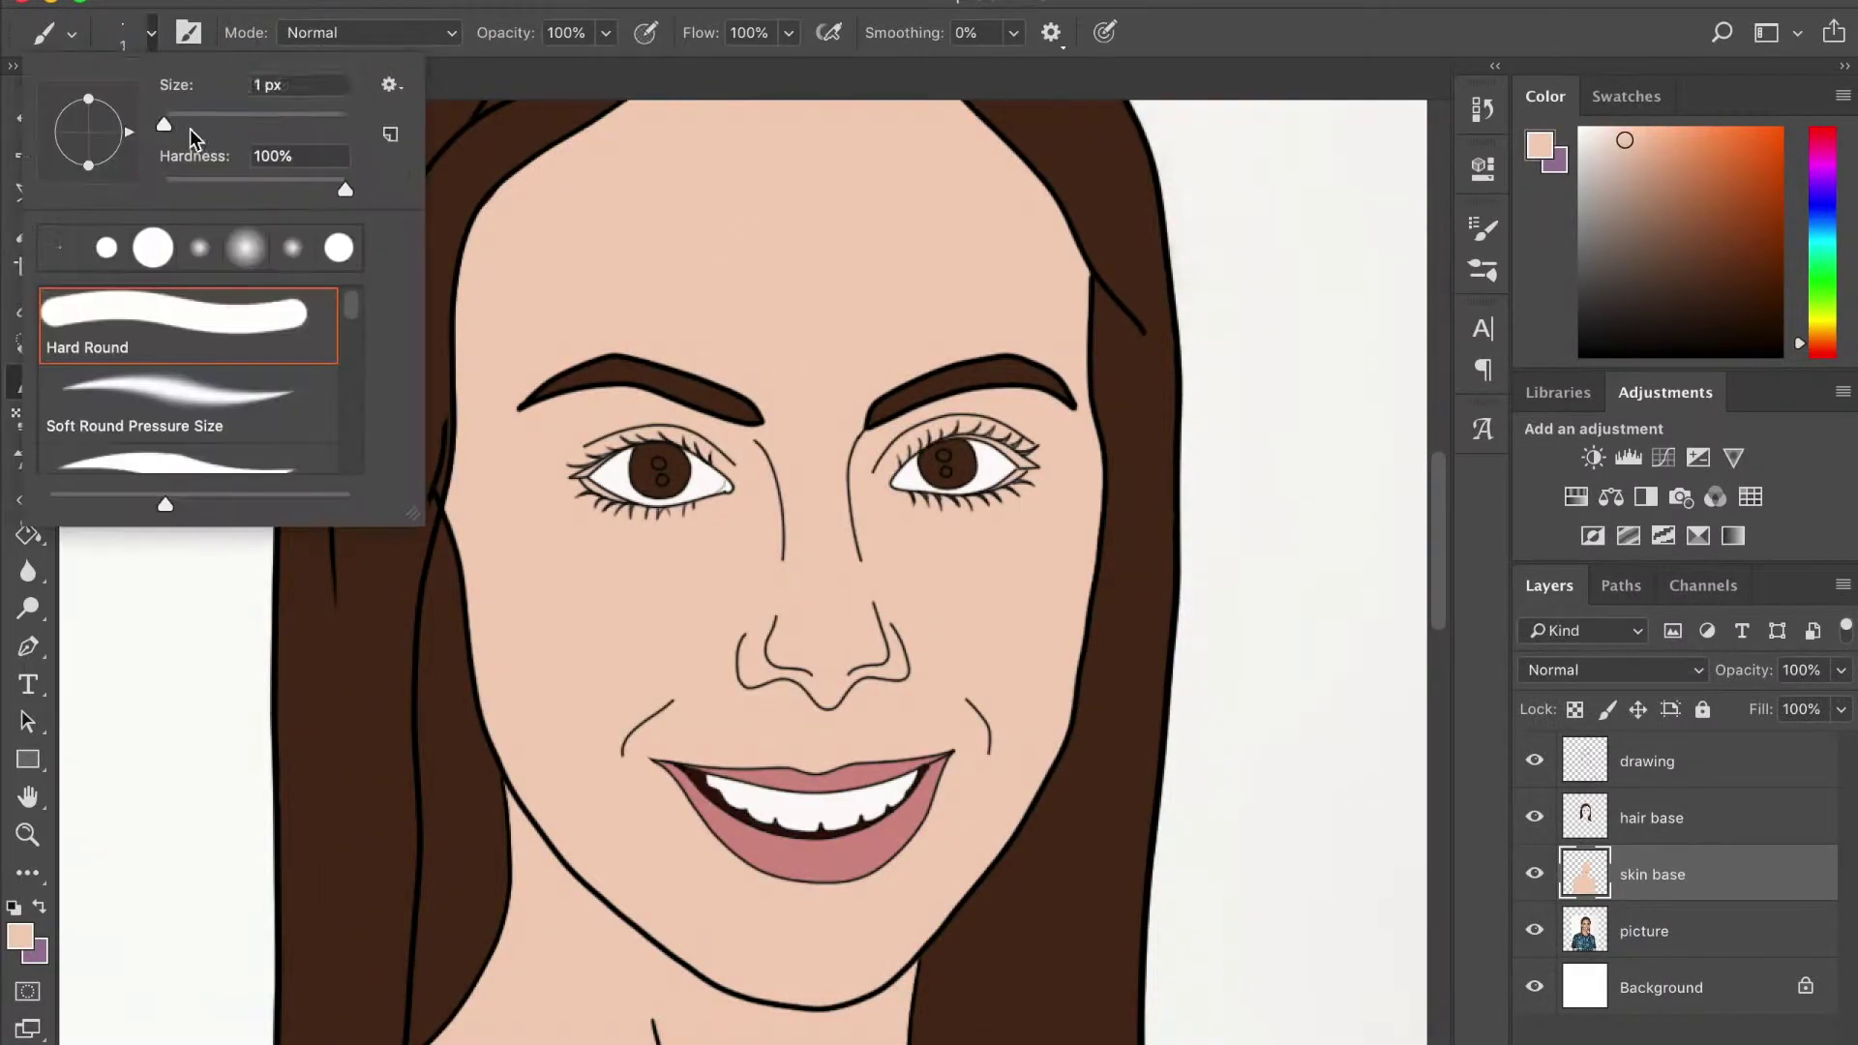
left_click(151, 33)
scroll(353, 302, "down", 3)
left_click_drag(489, 223, 484, 377)
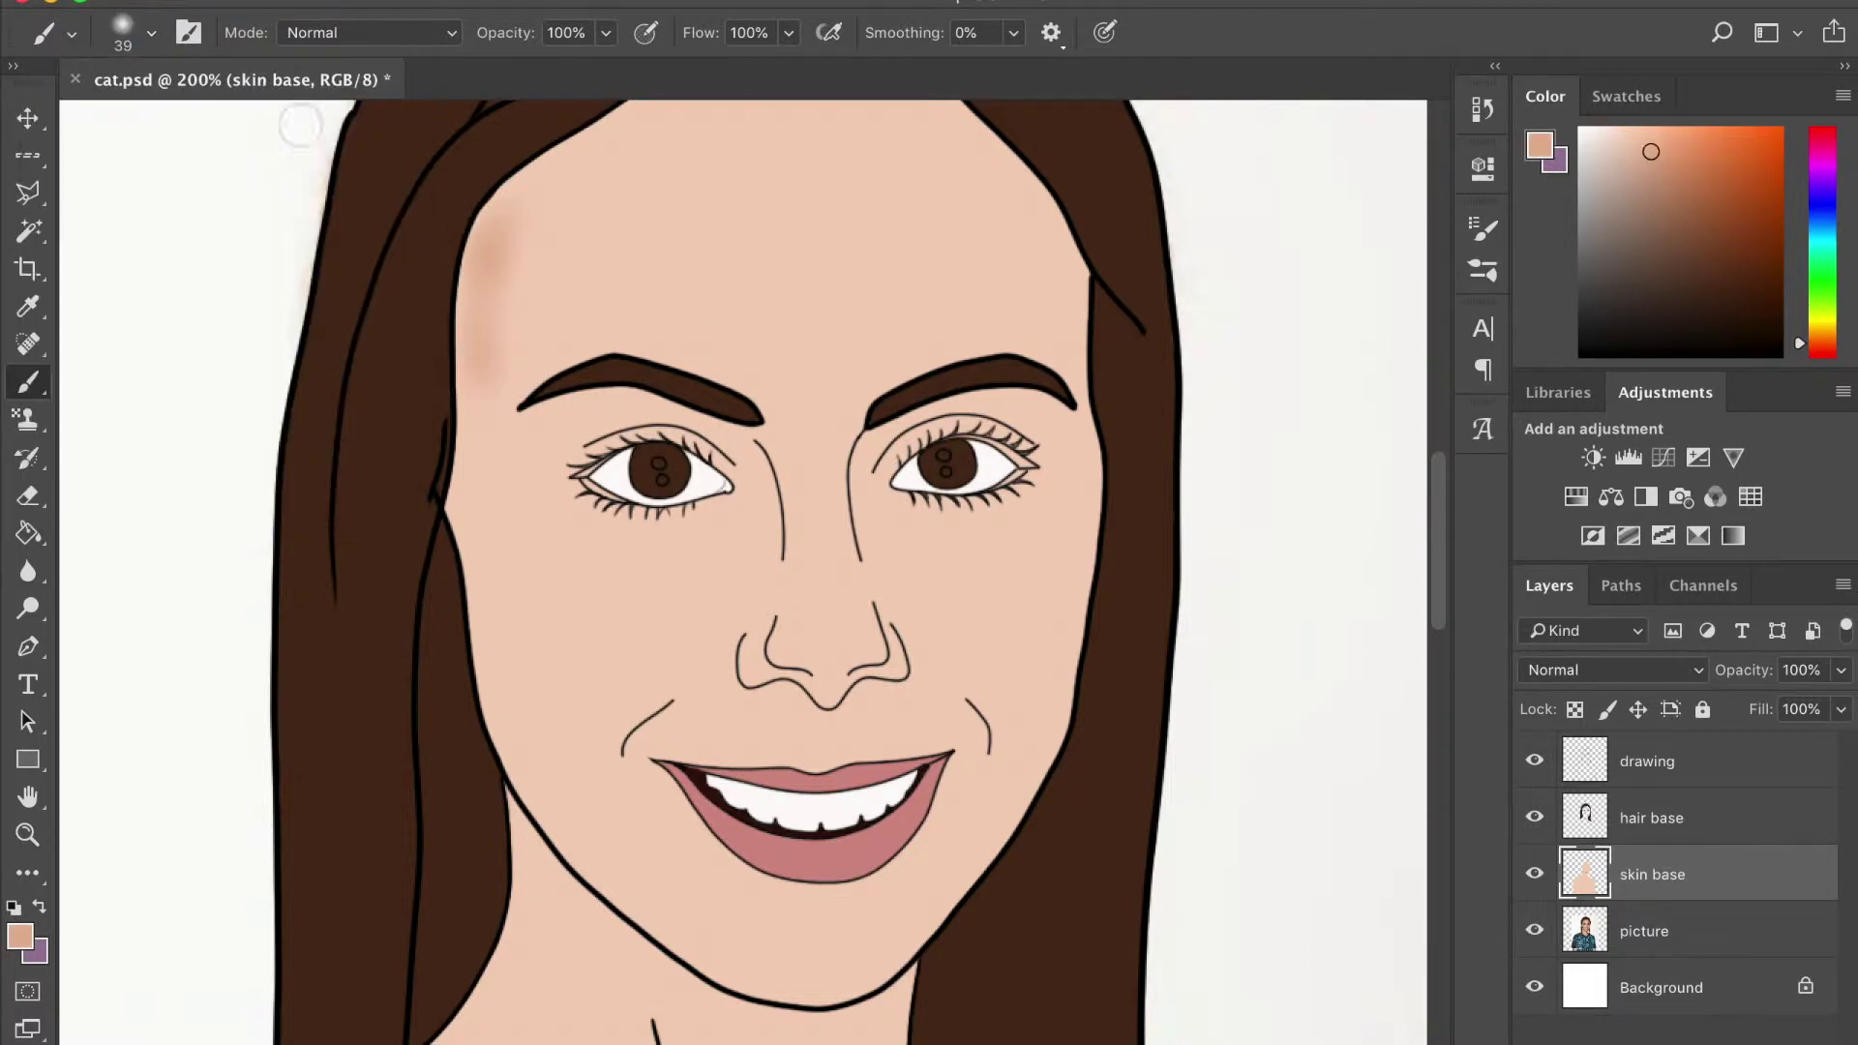
Undo the test stroke and add a new layer named 'skin shade'
key("ctrl+z")
key("ctrl+shift+alt+n")
double_click(1645, 874)
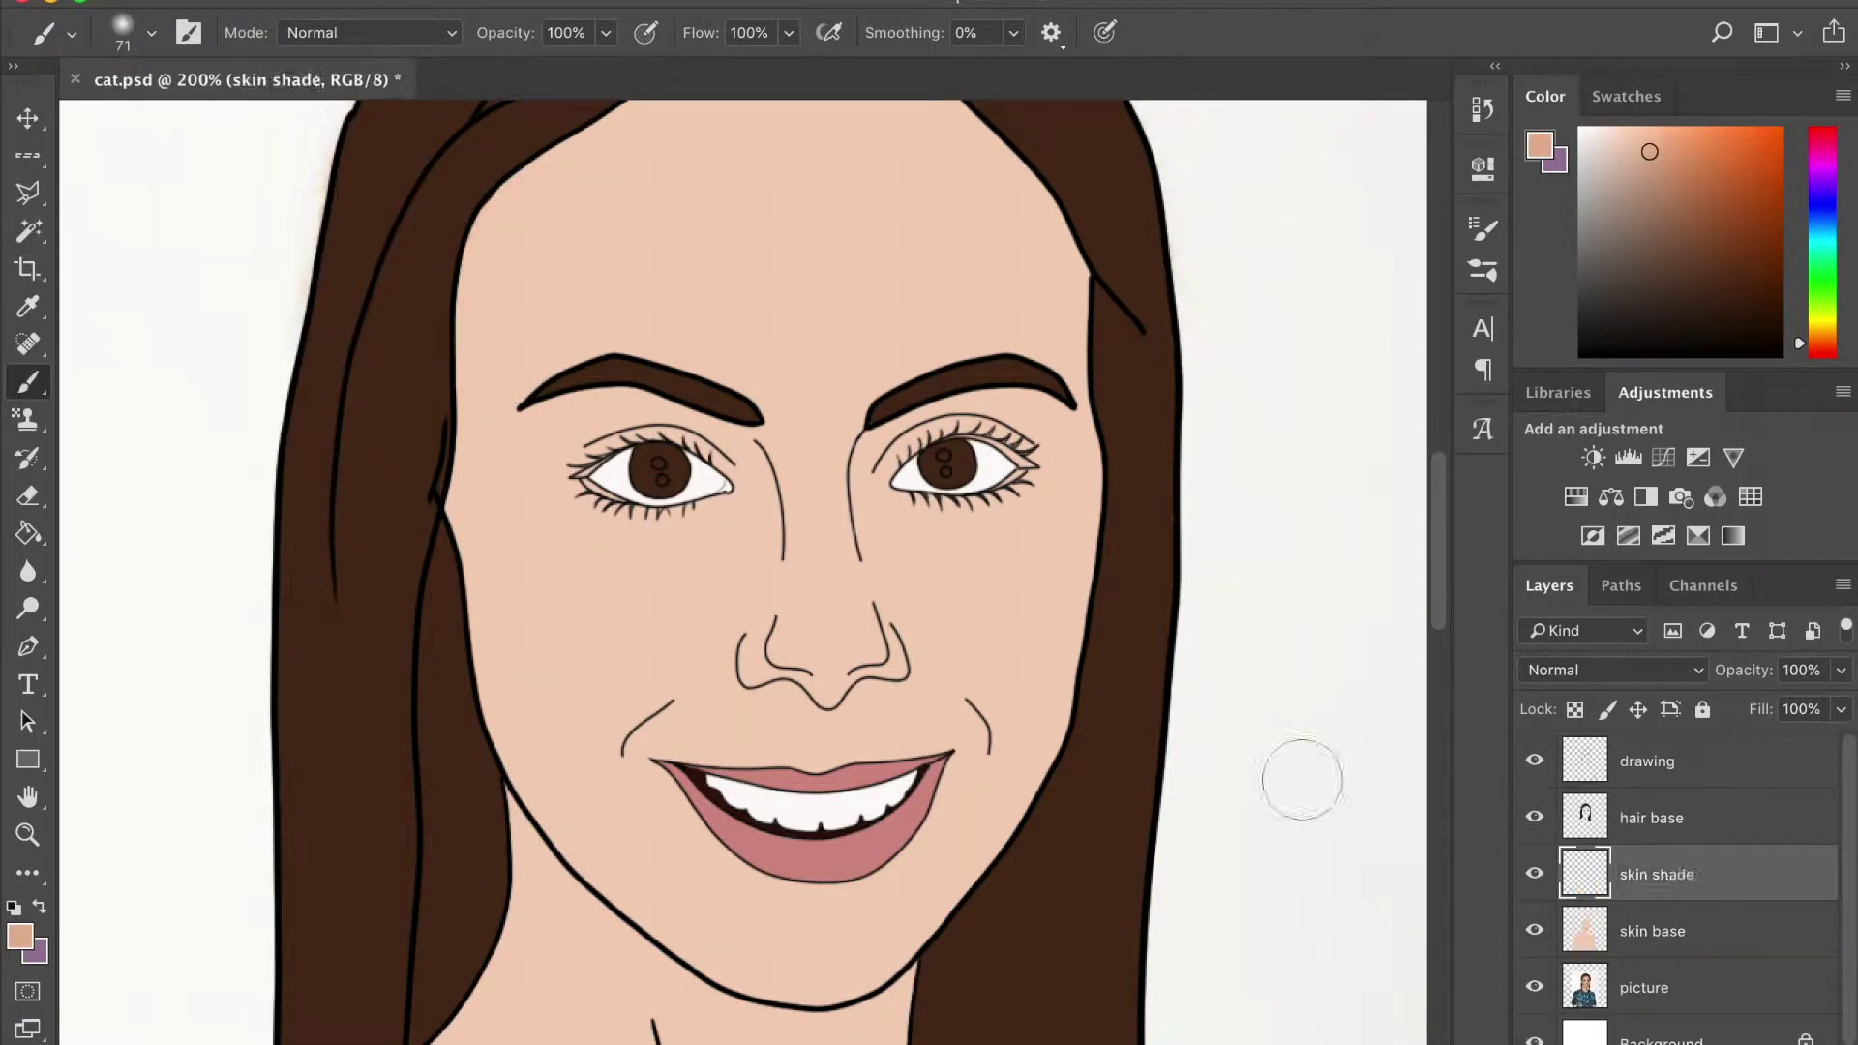
scroll(774, 580, "up", 2)
Shade the left cheek, forehead, right temple, right cheek and neck in darker peach
left_click_drag(580, 539, 668, 871)
mouse_move(581, 658)
left_mouse_down()
mouse_move(580, 396)
mouse_move(643, 334)
mouse_move(643, 382)
mouse_move(755, 194)
left_mouse_up()
mouse_move(1055, 193)
left_mouse_down()
mouse_move(1165, 299)
mouse_move(1153, 402)
mouse_move(1227, 502)
left_mouse_up()
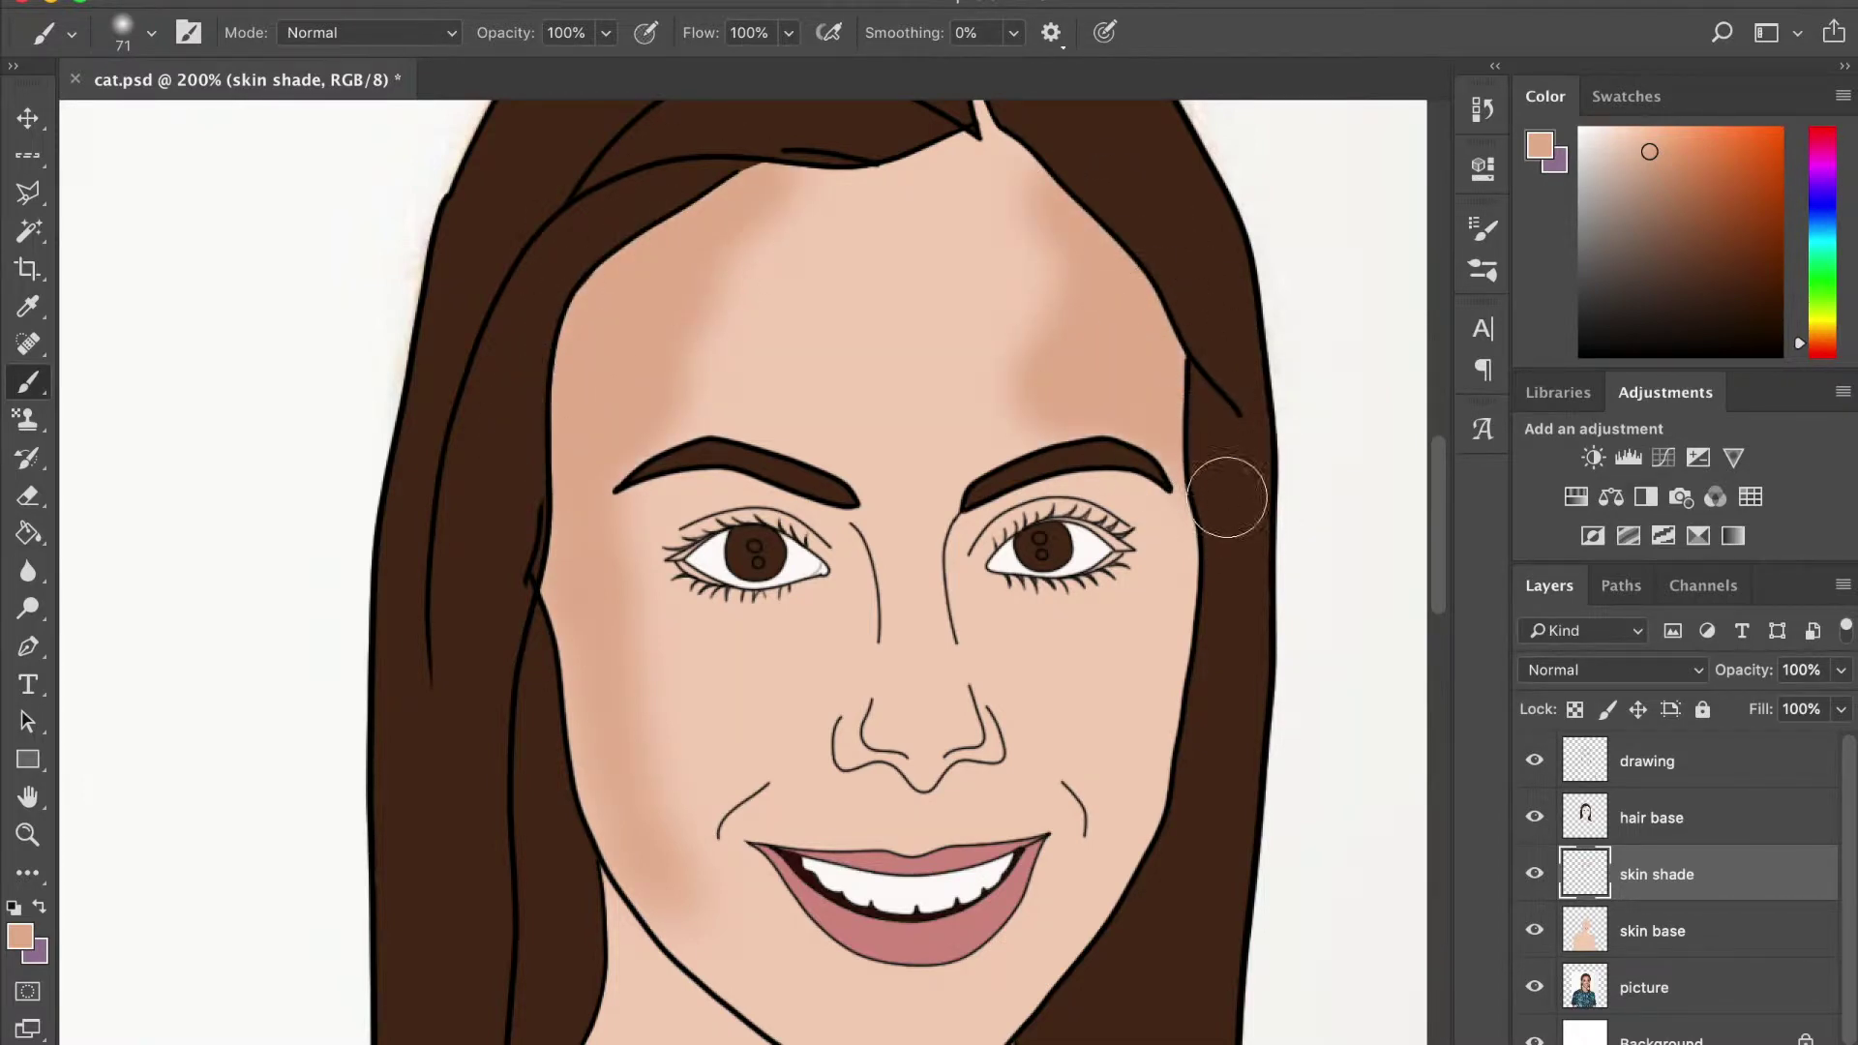
scroll(1171, 499, "down", 2)
left_click_drag(1187, 604, 1038, 353)
left_click_drag(884, 851, 891, 968)
Shade the cheeks and jaw with a 47 px brush, then undo some strokes after trying 28 px
left_click(151, 32)
left_click_drag(527, 571, 512, 387)
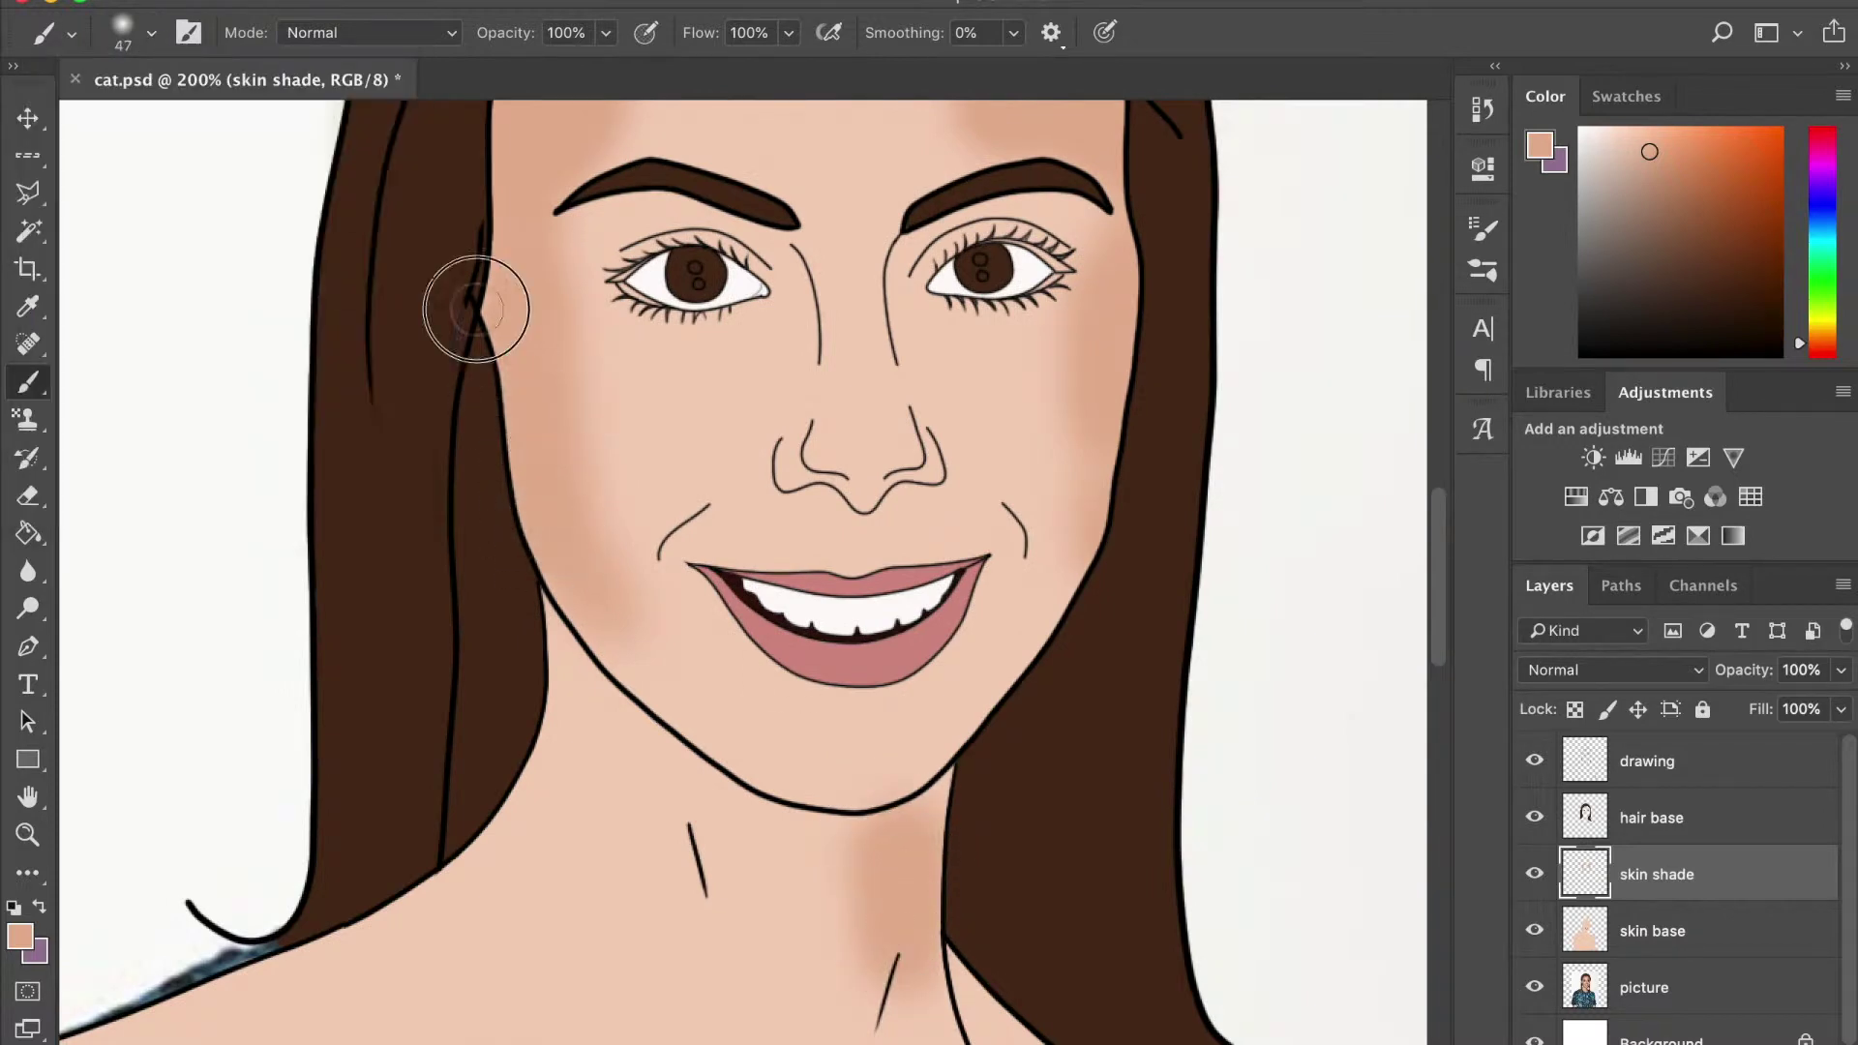
left_click_drag(628, 610, 689, 735)
mouse_move(976, 668)
left_mouse_down()
mouse_move(904, 643)
mouse_move(838, 708)
left_mouse_up()
left_click_drag(1006, 591, 929, 764)
left_click(151, 32)
left_click_drag(206, 114, 191, 126)
key("Return")
left_click_drag(895, 566, 906, 584)
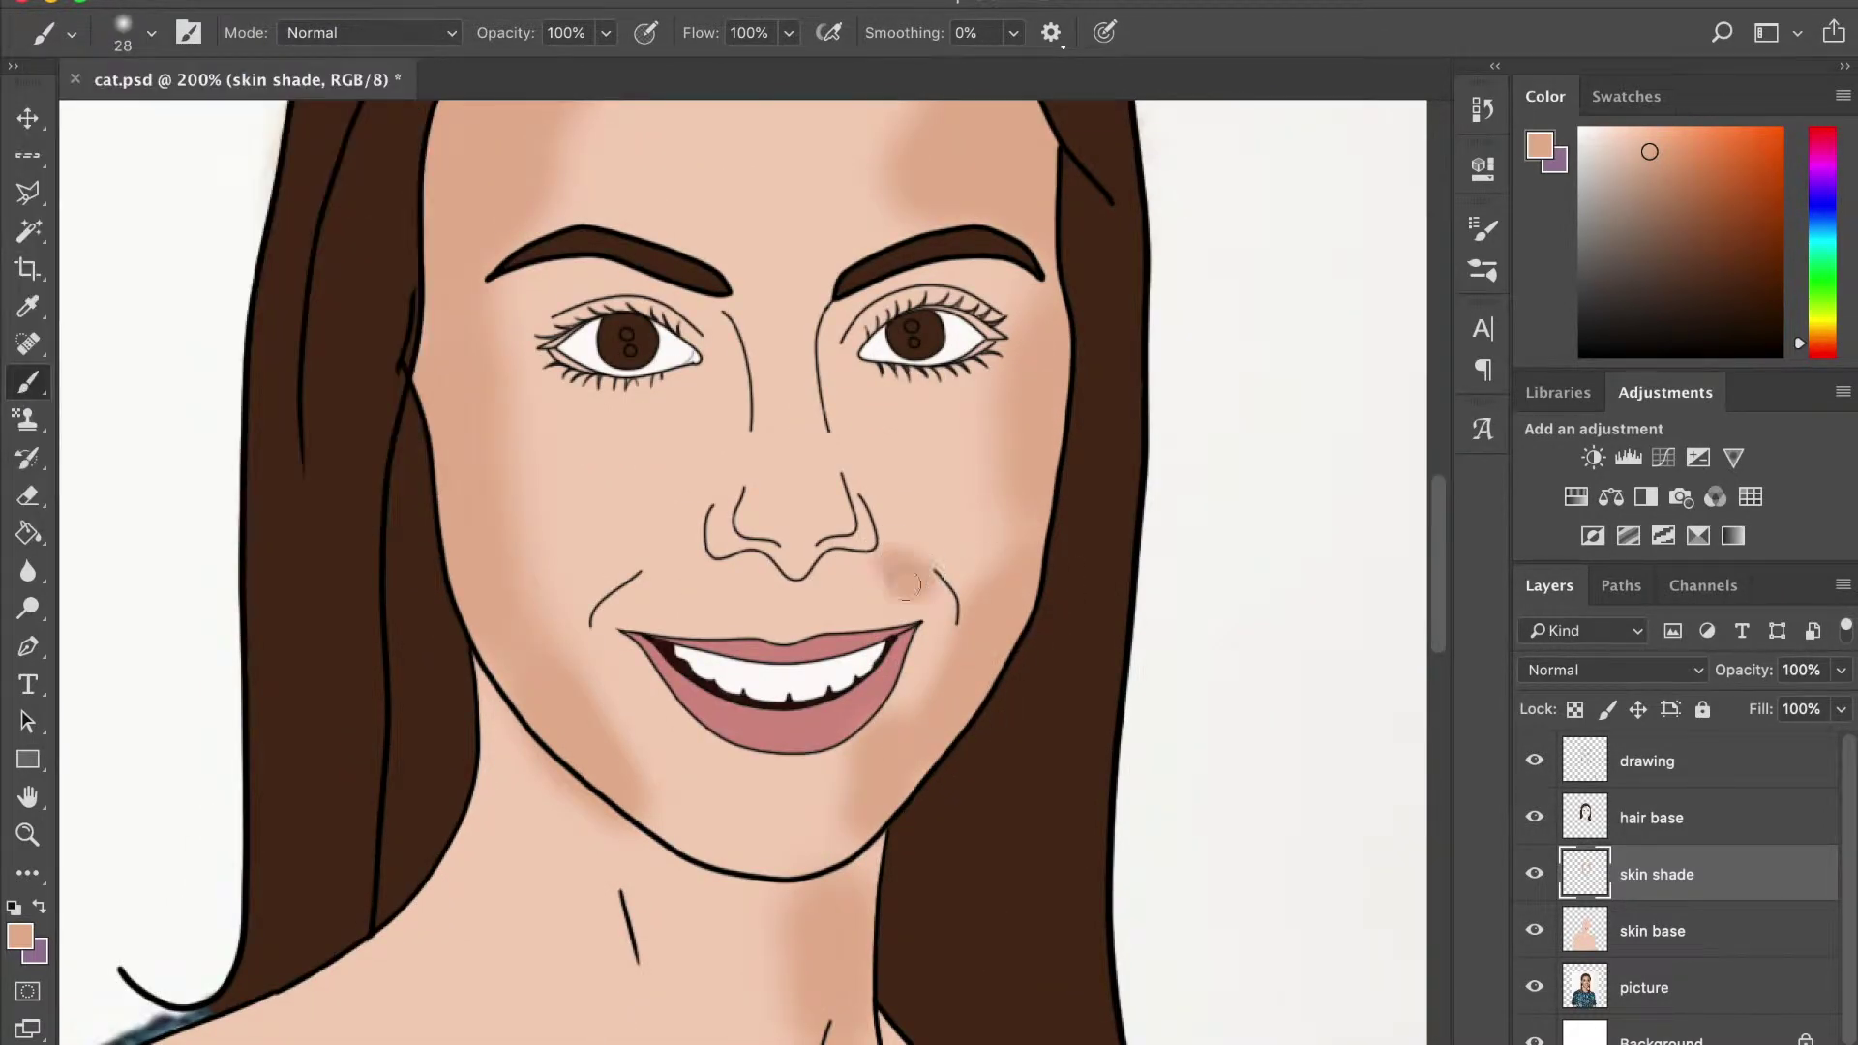
key("ctrl+z")
key("ctrl+z")
key("ctrl+z")
Set the brush to 38 px at 65% opacity and shade under the jaw and upper neck
left_click(151, 32)
left_click_drag(166, 124, 182, 125)
left_click(608, 32)
left_click_drag(605, 70, 559, 69)
mouse_move(957, 697)
left_mouse_down()
mouse_move(871, 809)
mouse_move(518, 726)
left_mouse_up()
scroll(519, 726, "down", 5)
mouse_move(919, 542)
left_mouse_down()
mouse_move(659, 442)
mouse_move(431, 651)
left_mouse_up()
Shade the shoulder, neck and collarbones, then reduce the brush to 20 px
scroll(431, 651, "right", 3)
left_click_drag(626, 796, 464, 822)
left_click_drag(823, 862, 958, 851)
mouse_move(893, 661)
left_mouse_down()
mouse_move(684, 477)
mouse_move(774, 846)
left_mouse_up()
mouse_move(908, 796)
left_mouse_down()
mouse_move(1037, 775)
mouse_move(978, 842)
left_mouse_up()
left_click_drag(811, 640, 823, 909)
left_click_drag(721, 503, 736, 738)
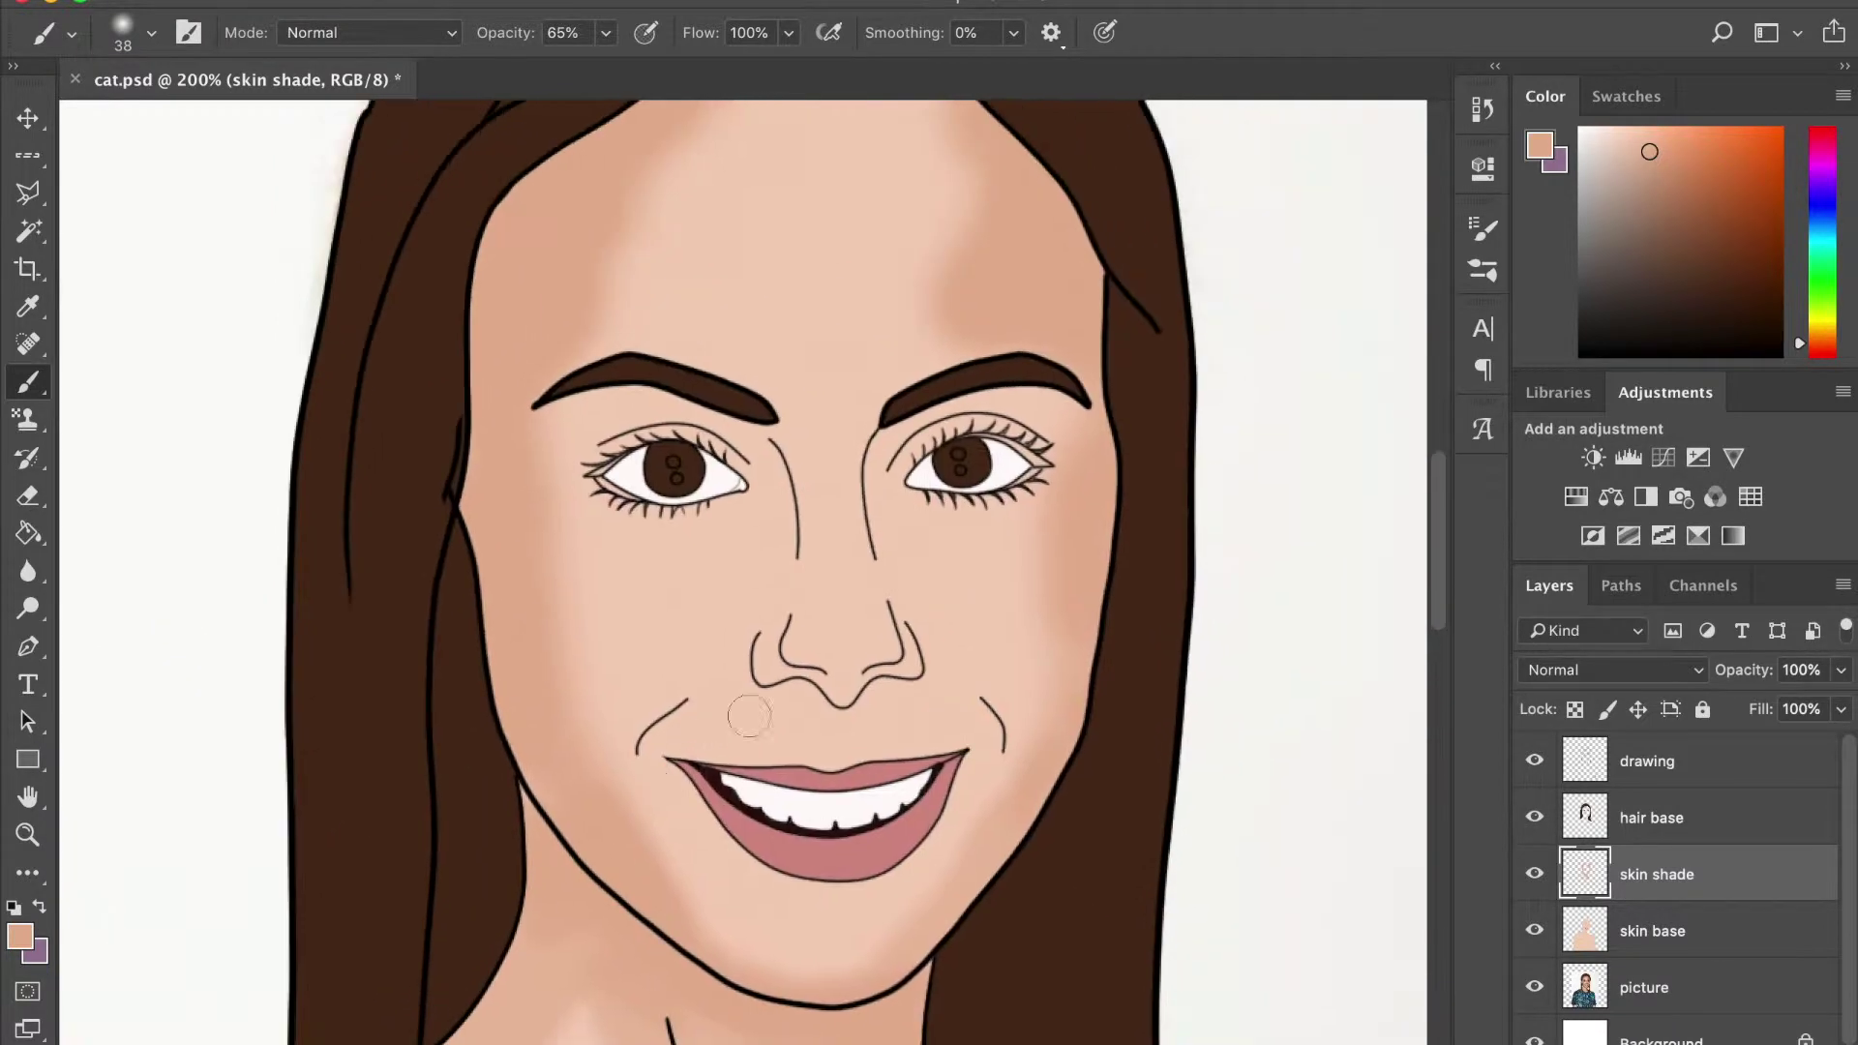
left_click(151, 32)
Set the brush to 12 px, then 35 px, and shade along the right cheek
key("Return")
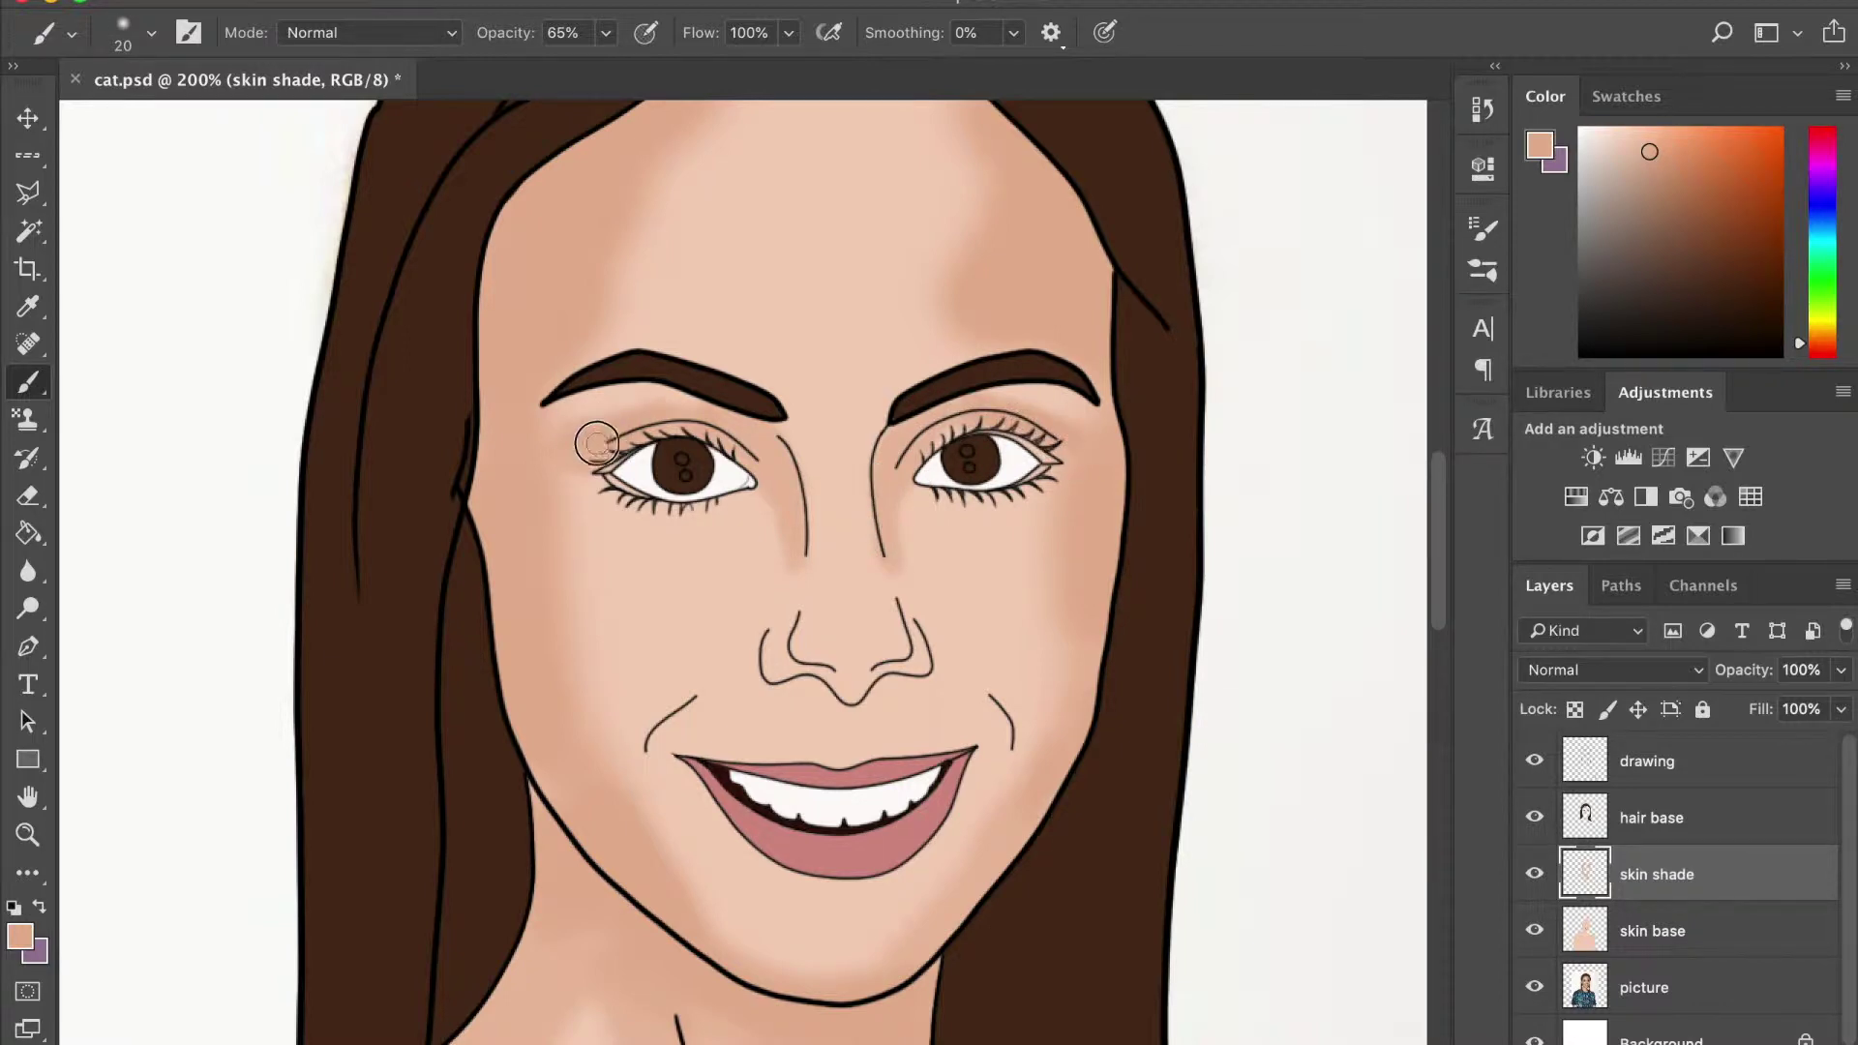
left_click(150, 32)
type("12")
key("Return")
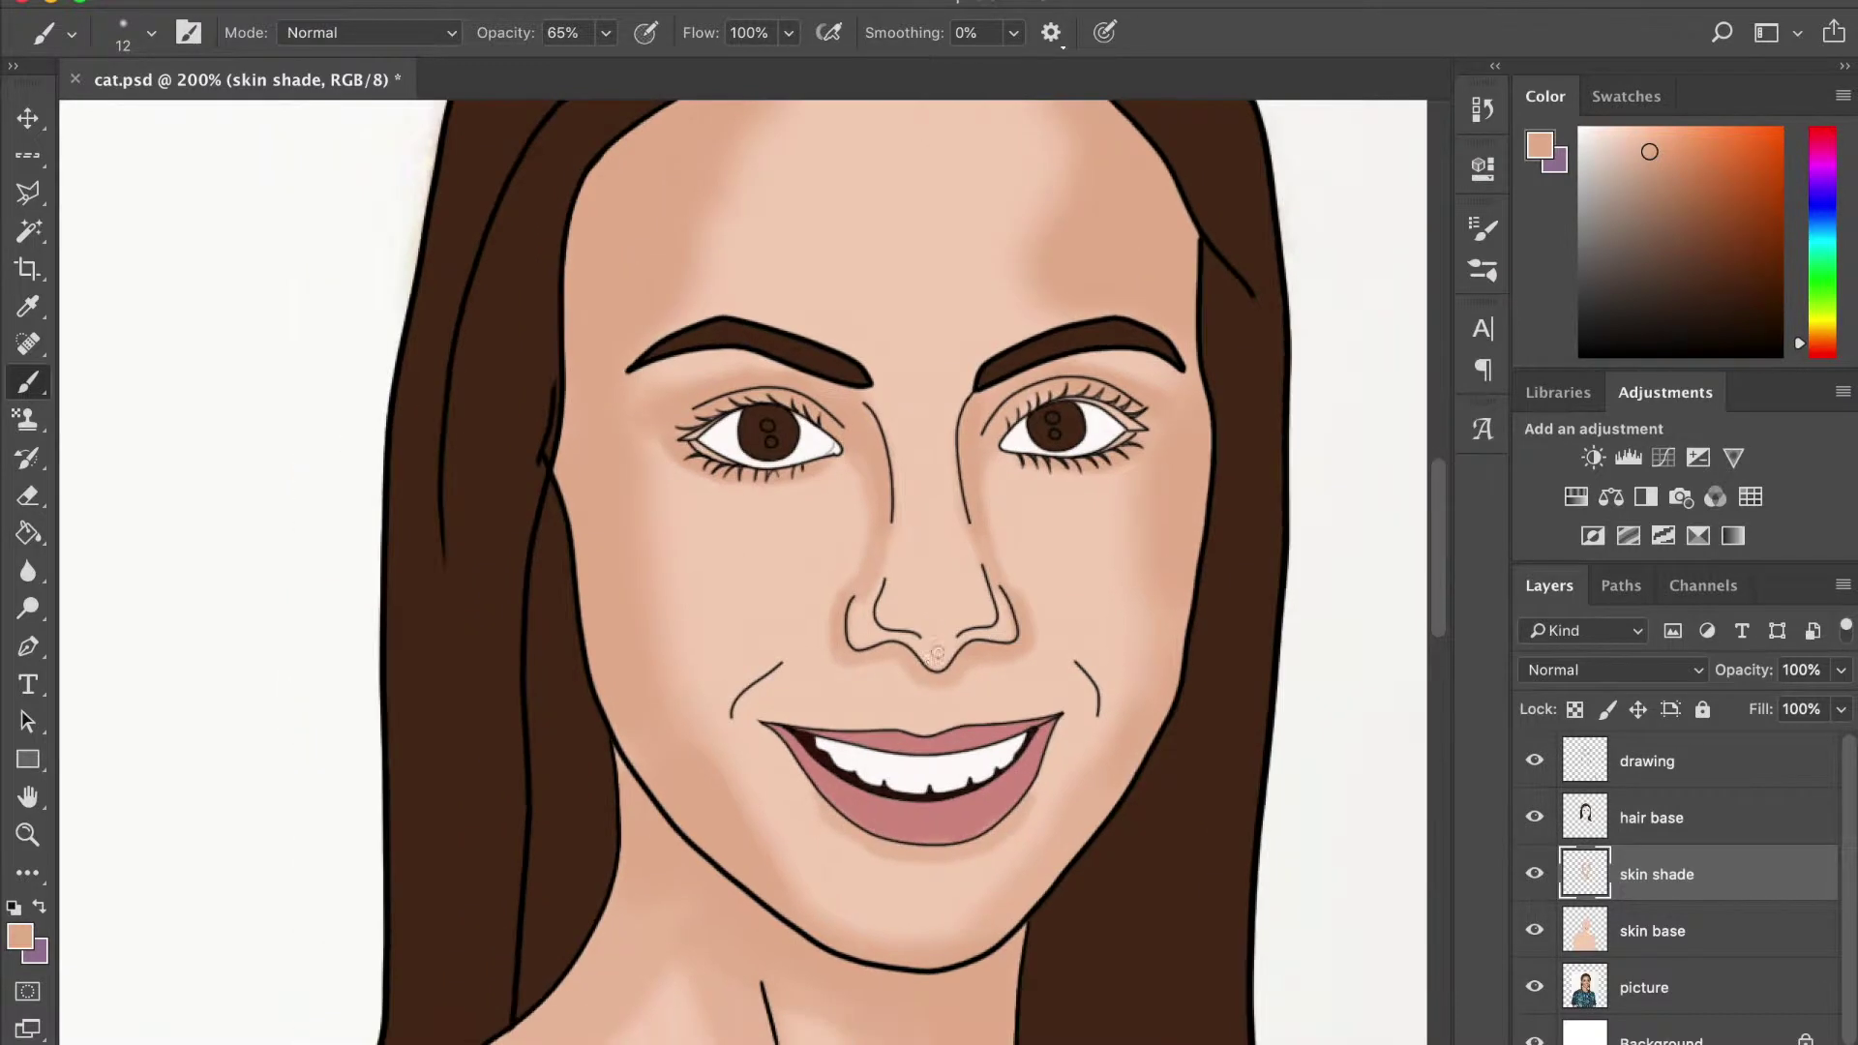
scroll(744, 853, "up", 2)
key("bracketright")
key("bracketright")
key("bracketright")
scroll(624, 854, "up", 3)
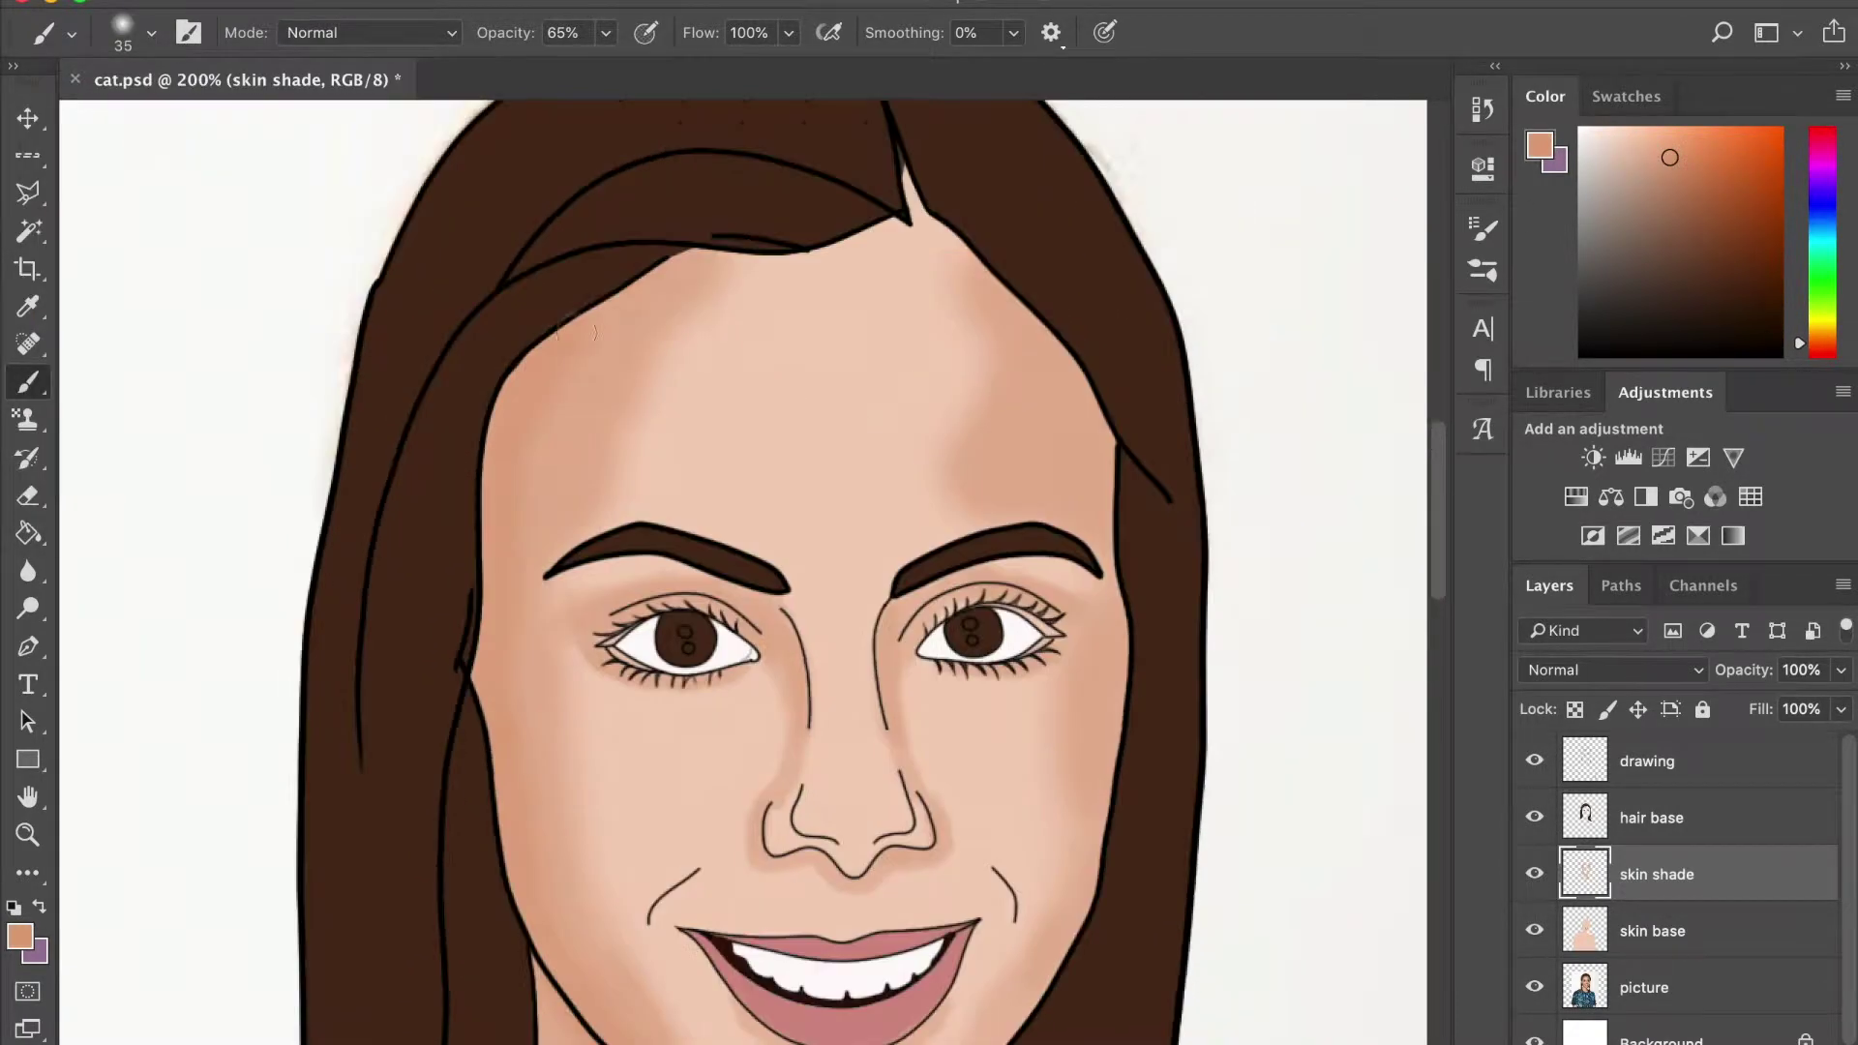
scroll(624, 854, "down", 1)
left_click_drag(967, 262, 1035, 697)
scroll(1119, 528, "down", 5)
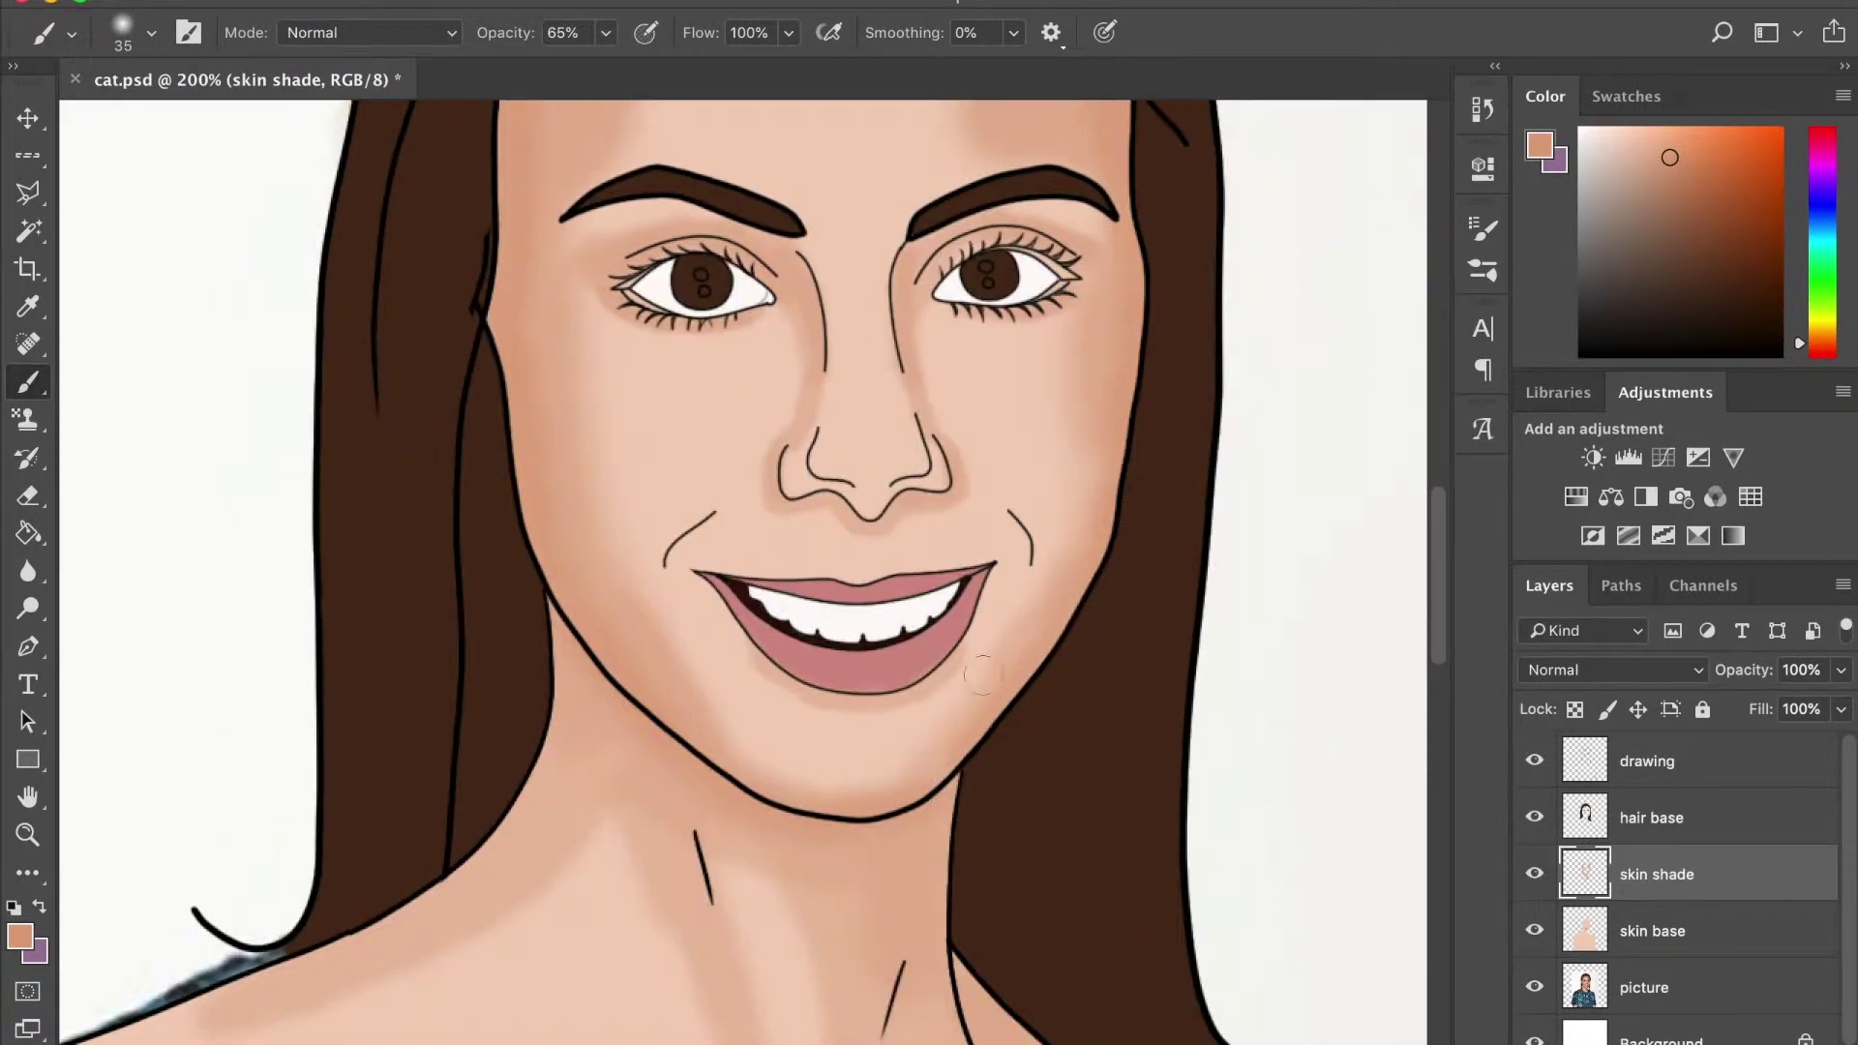
scroll(850, 651, "up", 4)
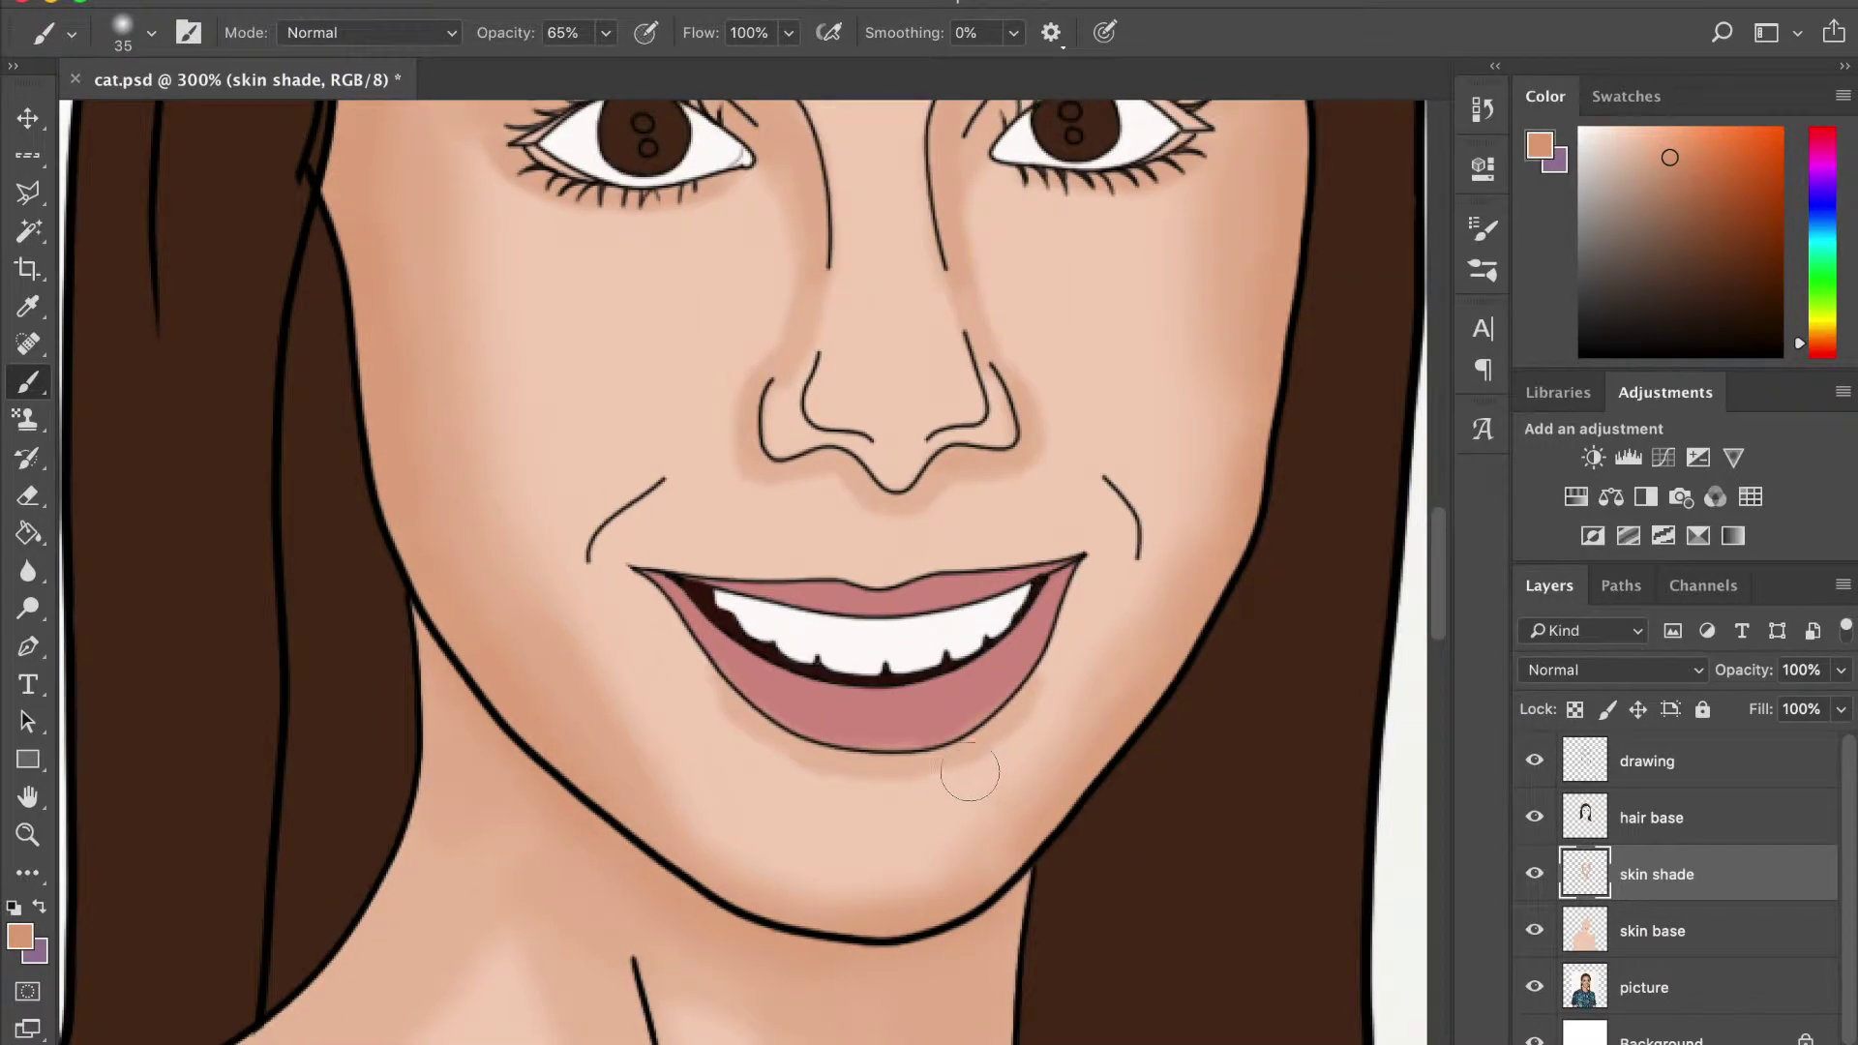
On the drawing layer, set a black 2 px Hard Round brush with 31% smoothing
key("alt+bracketright")
key("alt+bracketright")
left_click(151, 32)
left_click(54, 300)
key("Return")
right_click(279, 158)
key("bracketleft")
key("bracketleft")
key("bracketleft")
key("Return")
left_click(308, 170, "alt")
left_click(1013, 32)
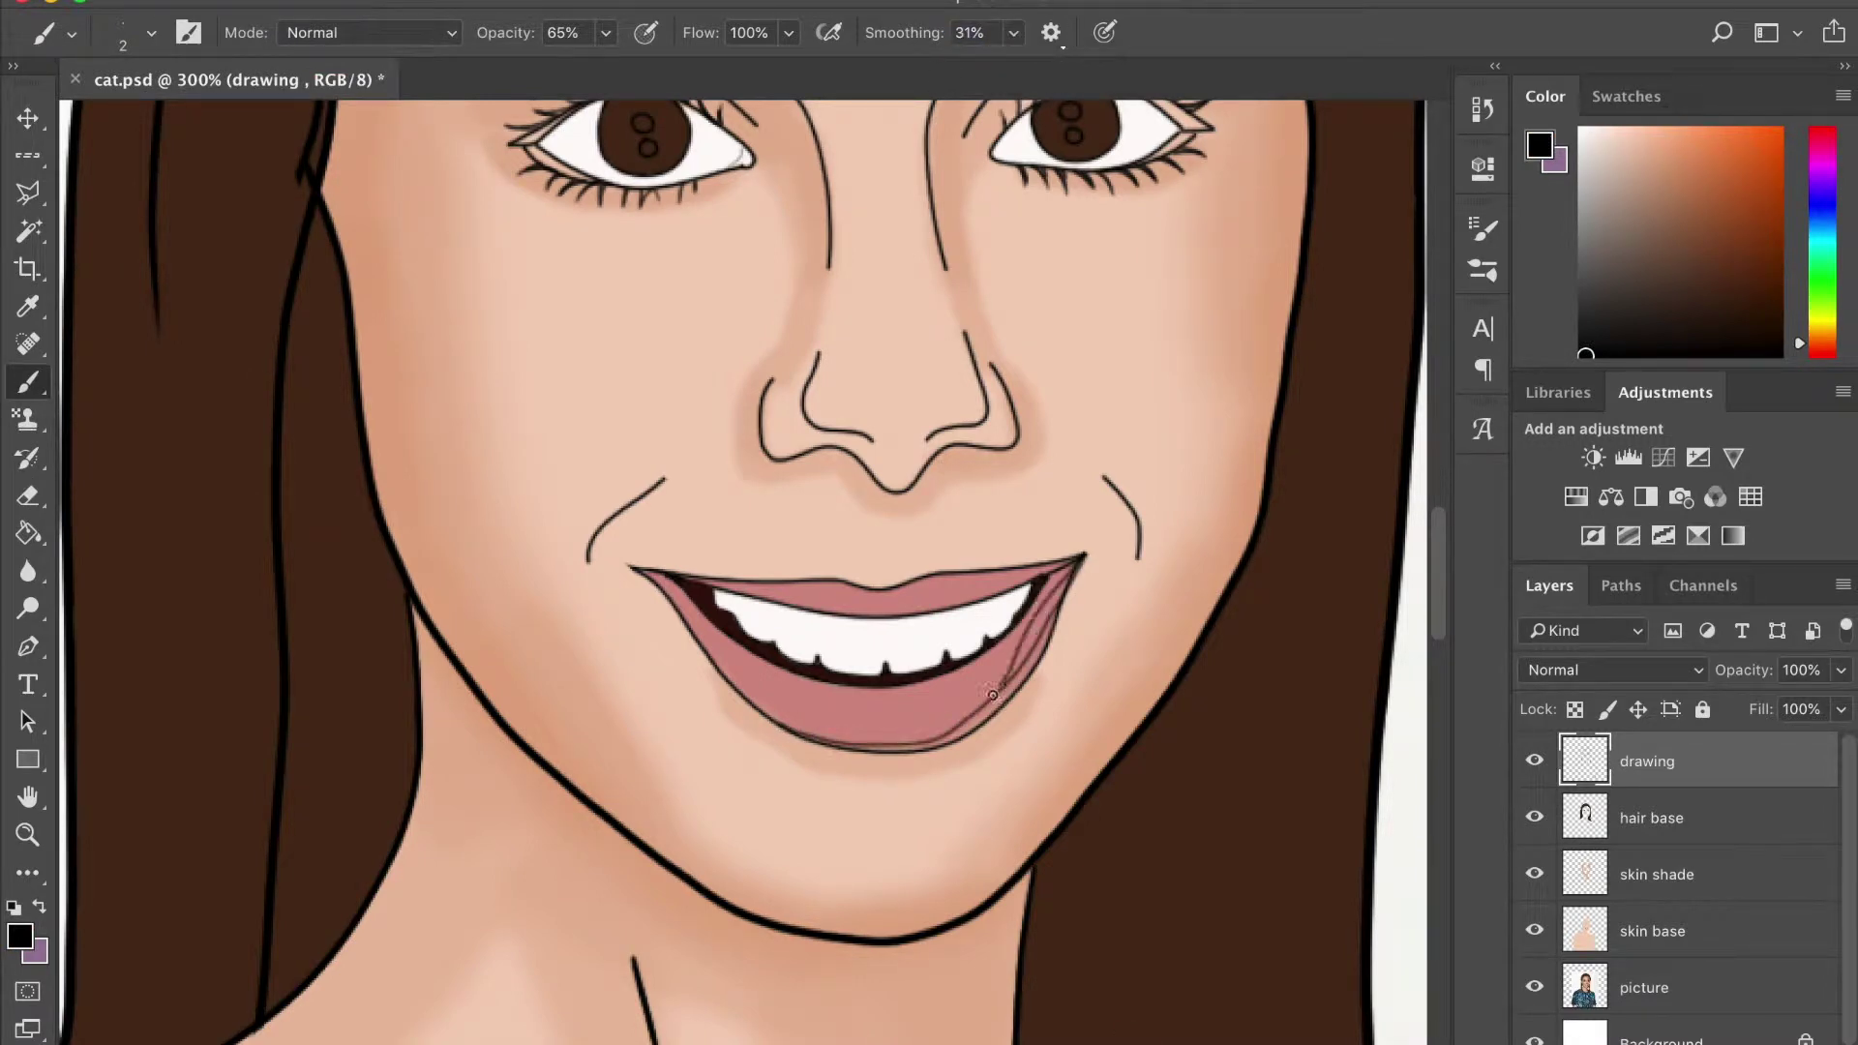
Undo the eraser stroke on the lip outline and sample the skin colour beside the lip
key("e")
left_click(1693, 931)
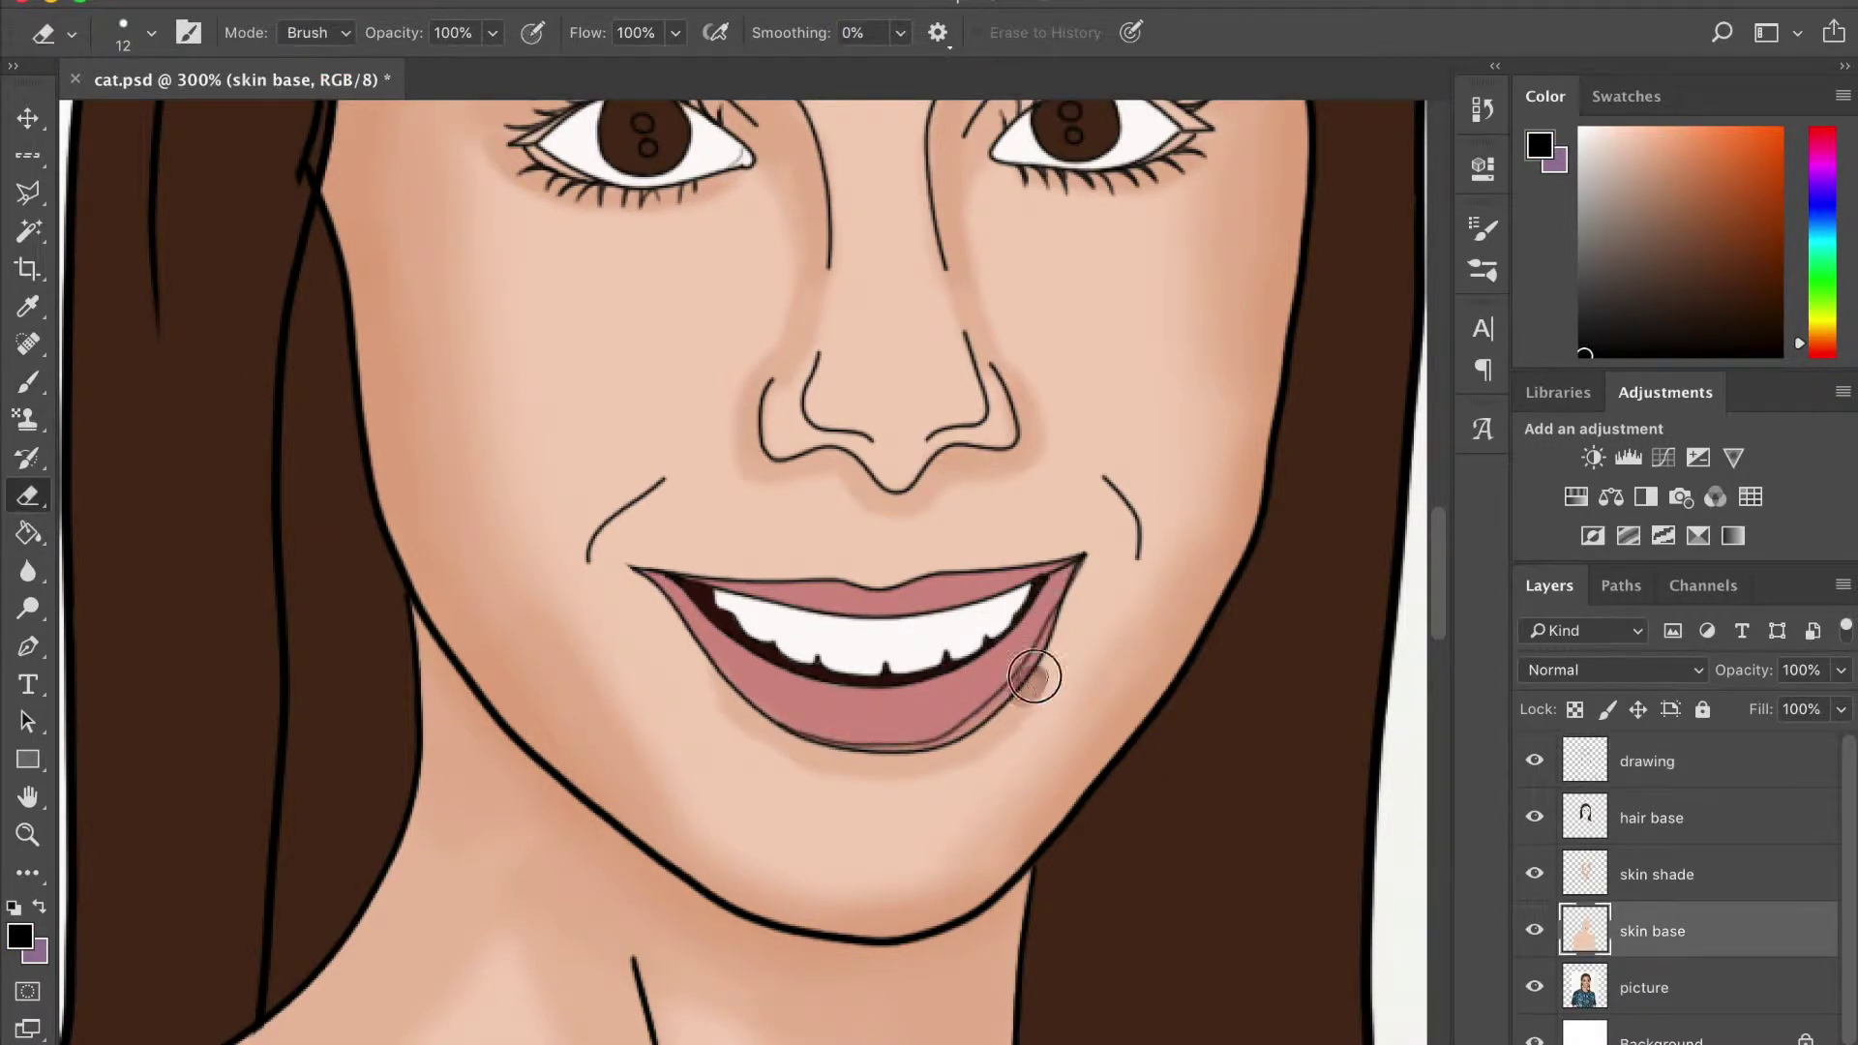
key("alt+bracketright")
key("alt+bracketright")
key("alt+bracketright")
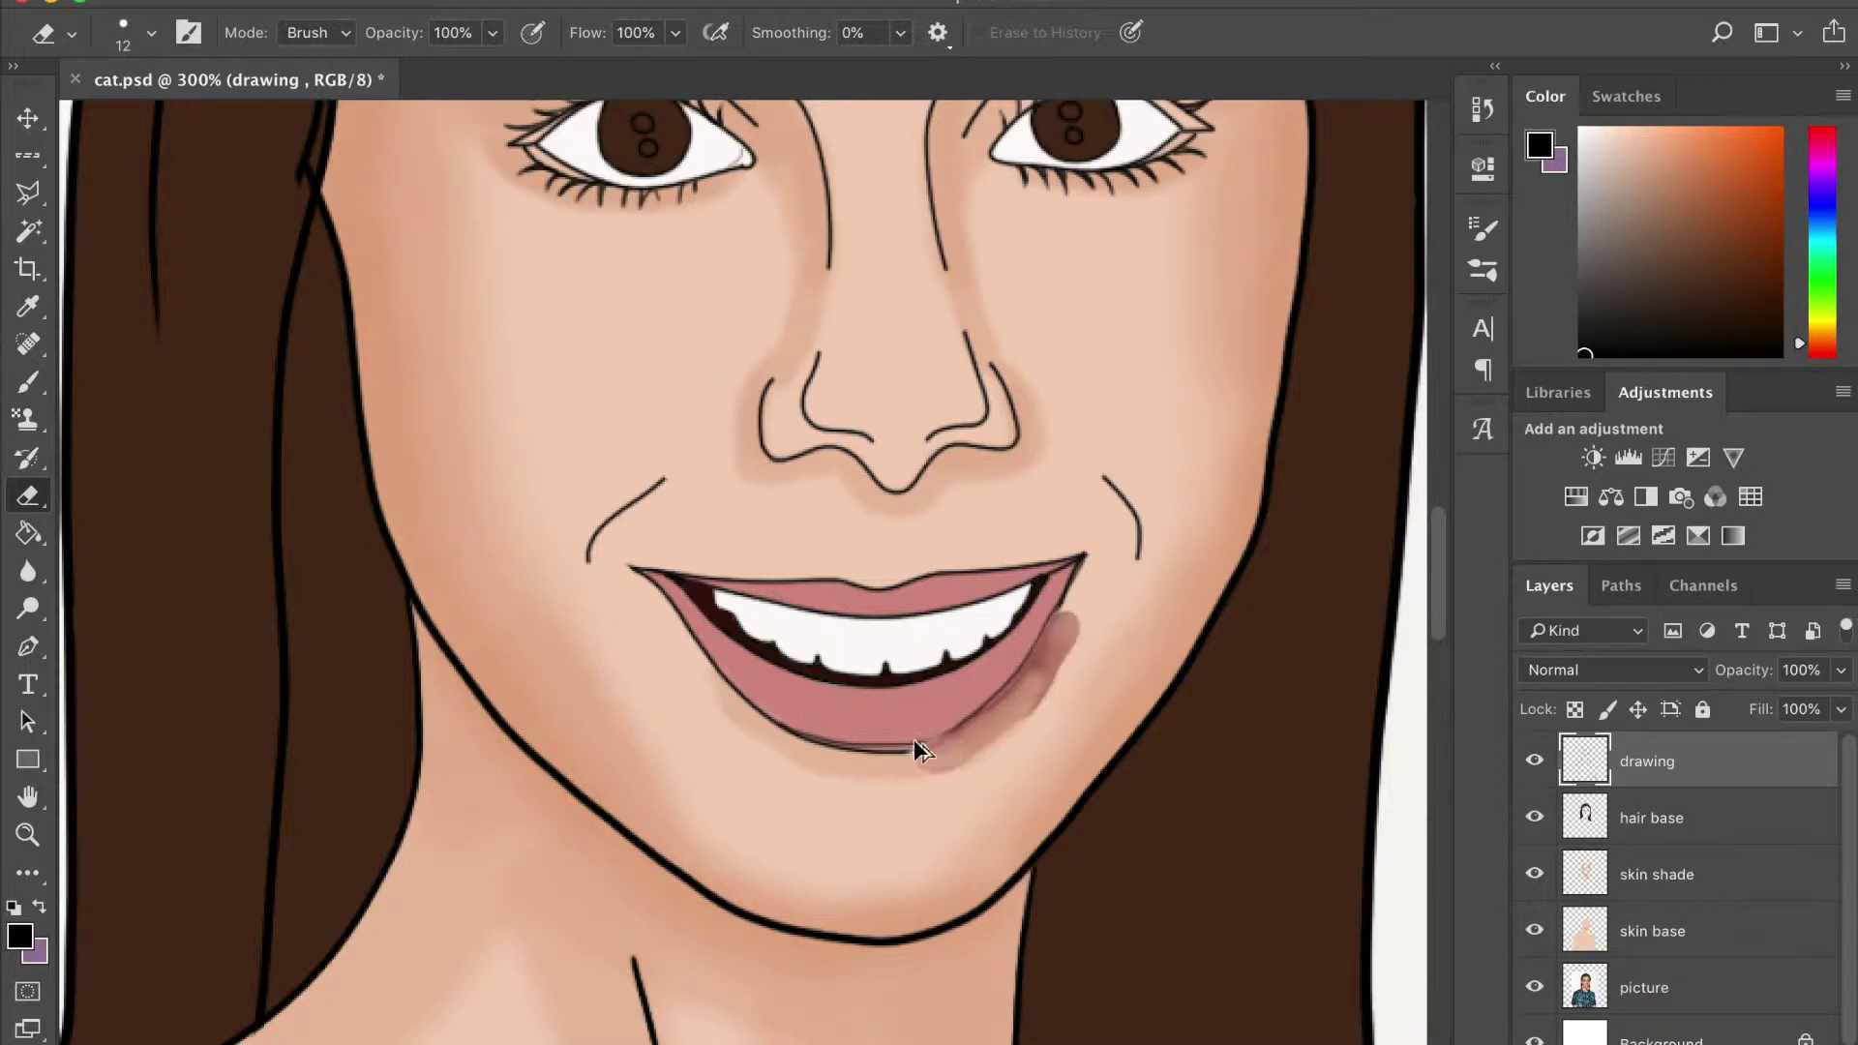
key("ctrl+z")
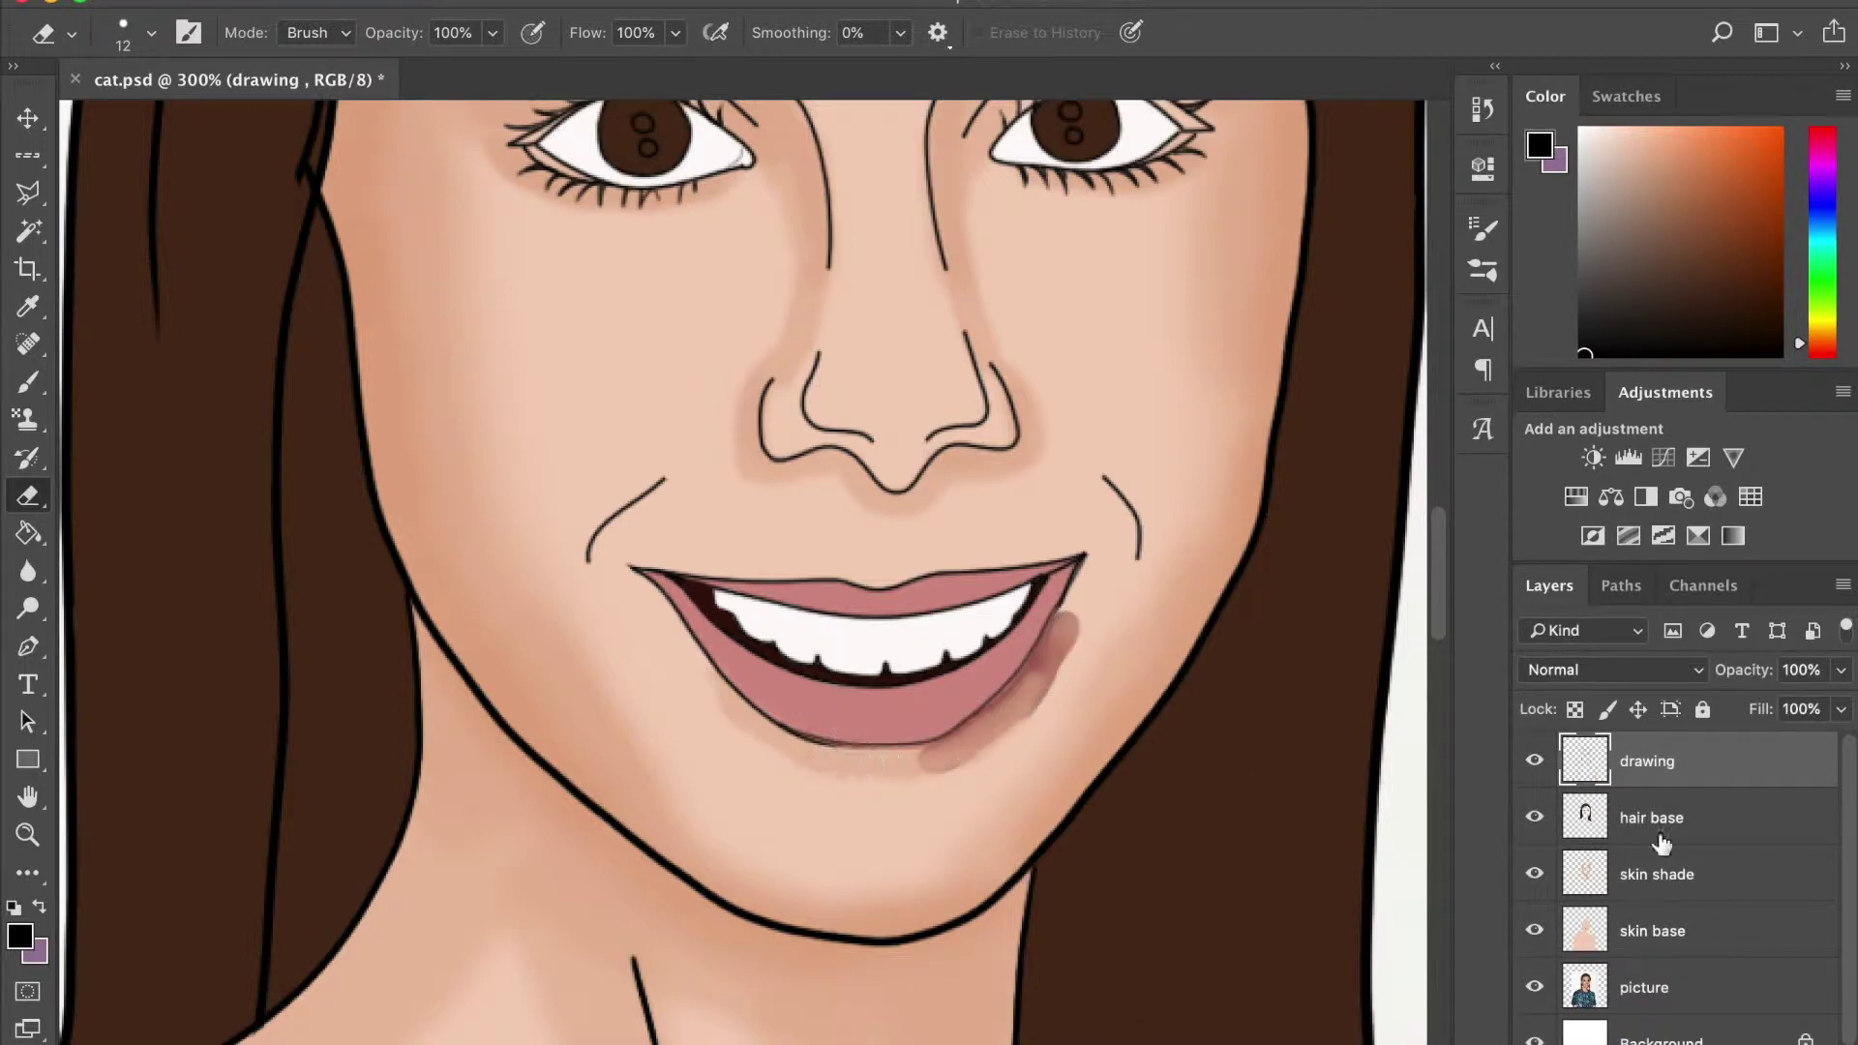
key("alt+bracketleft")
key("alt+bracketleft")
key("alt+bracketleft")
key("i")
left_click(241, 443)
Paint skin colour over the pink under the lip corner with a small soft round brush
key("b")
left_click(151, 32)
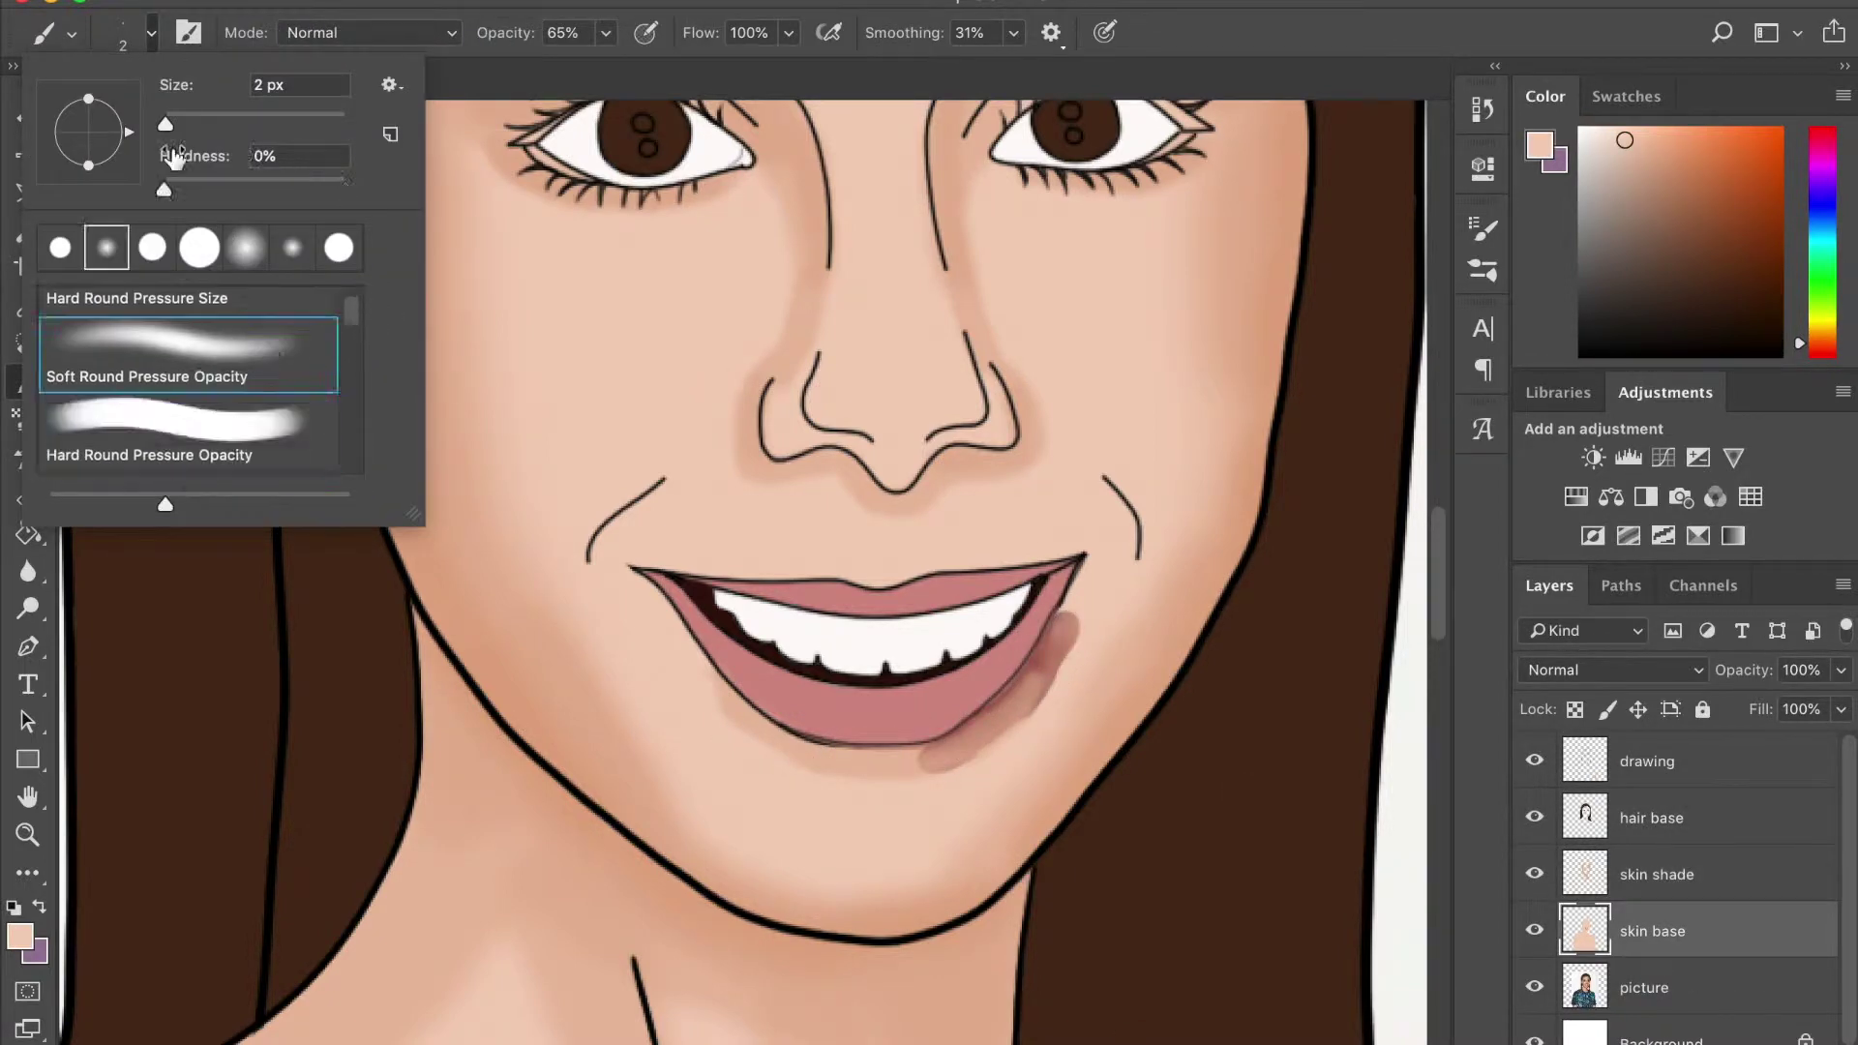
double_click(268, 355)
key("alt+0")
left_click_drag(1037, 734, 933, 778)
Sample a darker peach from the cheek and reduce the brush size to 17
key("alt+bracketright")
key("i")
left_click(416, 310)
key("b")
left_click(151, 32)
left_click_drag(115, 112, 107, 112)
left_click(1010, 698)
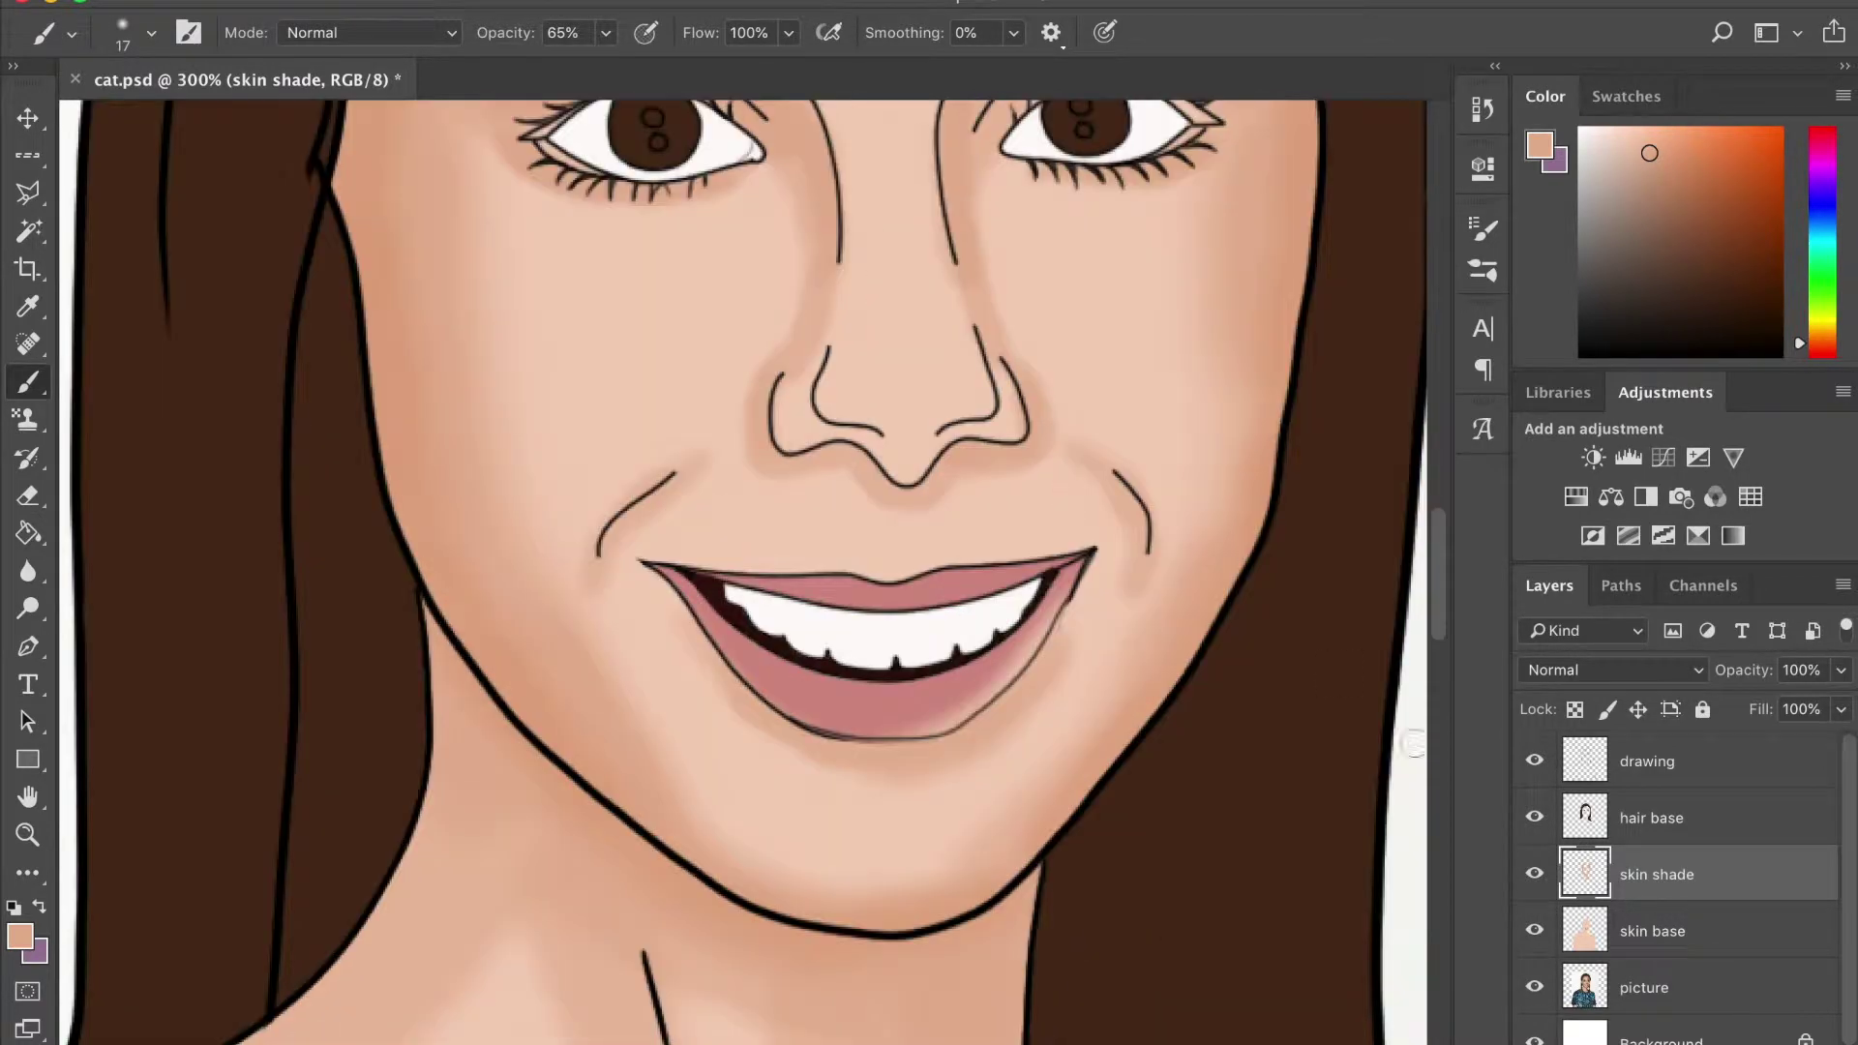
Sample the lip pink and repaint the lower lip corner neatly
key("alt+bracketleft")
key("i")
left_click(910, 702)
key("b")
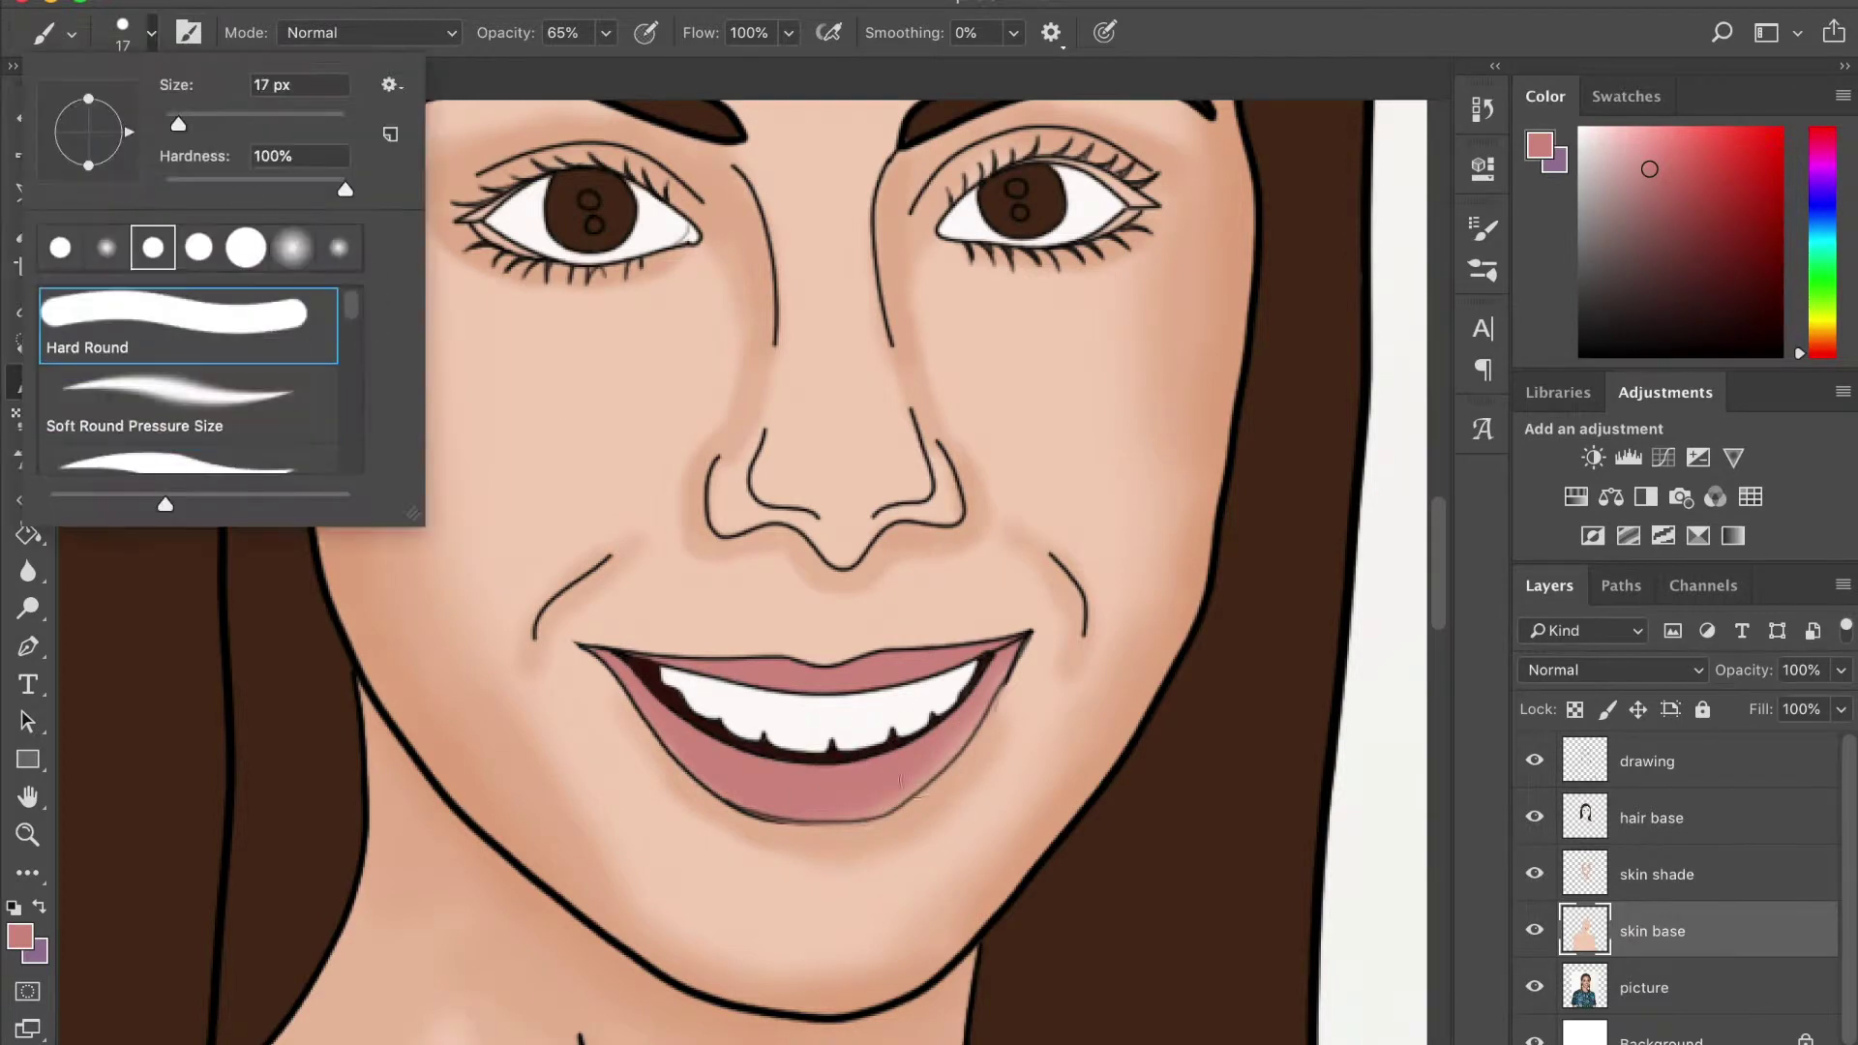
left_click(900, 782)
key("alt+bracketright")
Sample a skin tone and paint soft pink blush across both cheeks
key("bracketleft")
key("bracketleft")
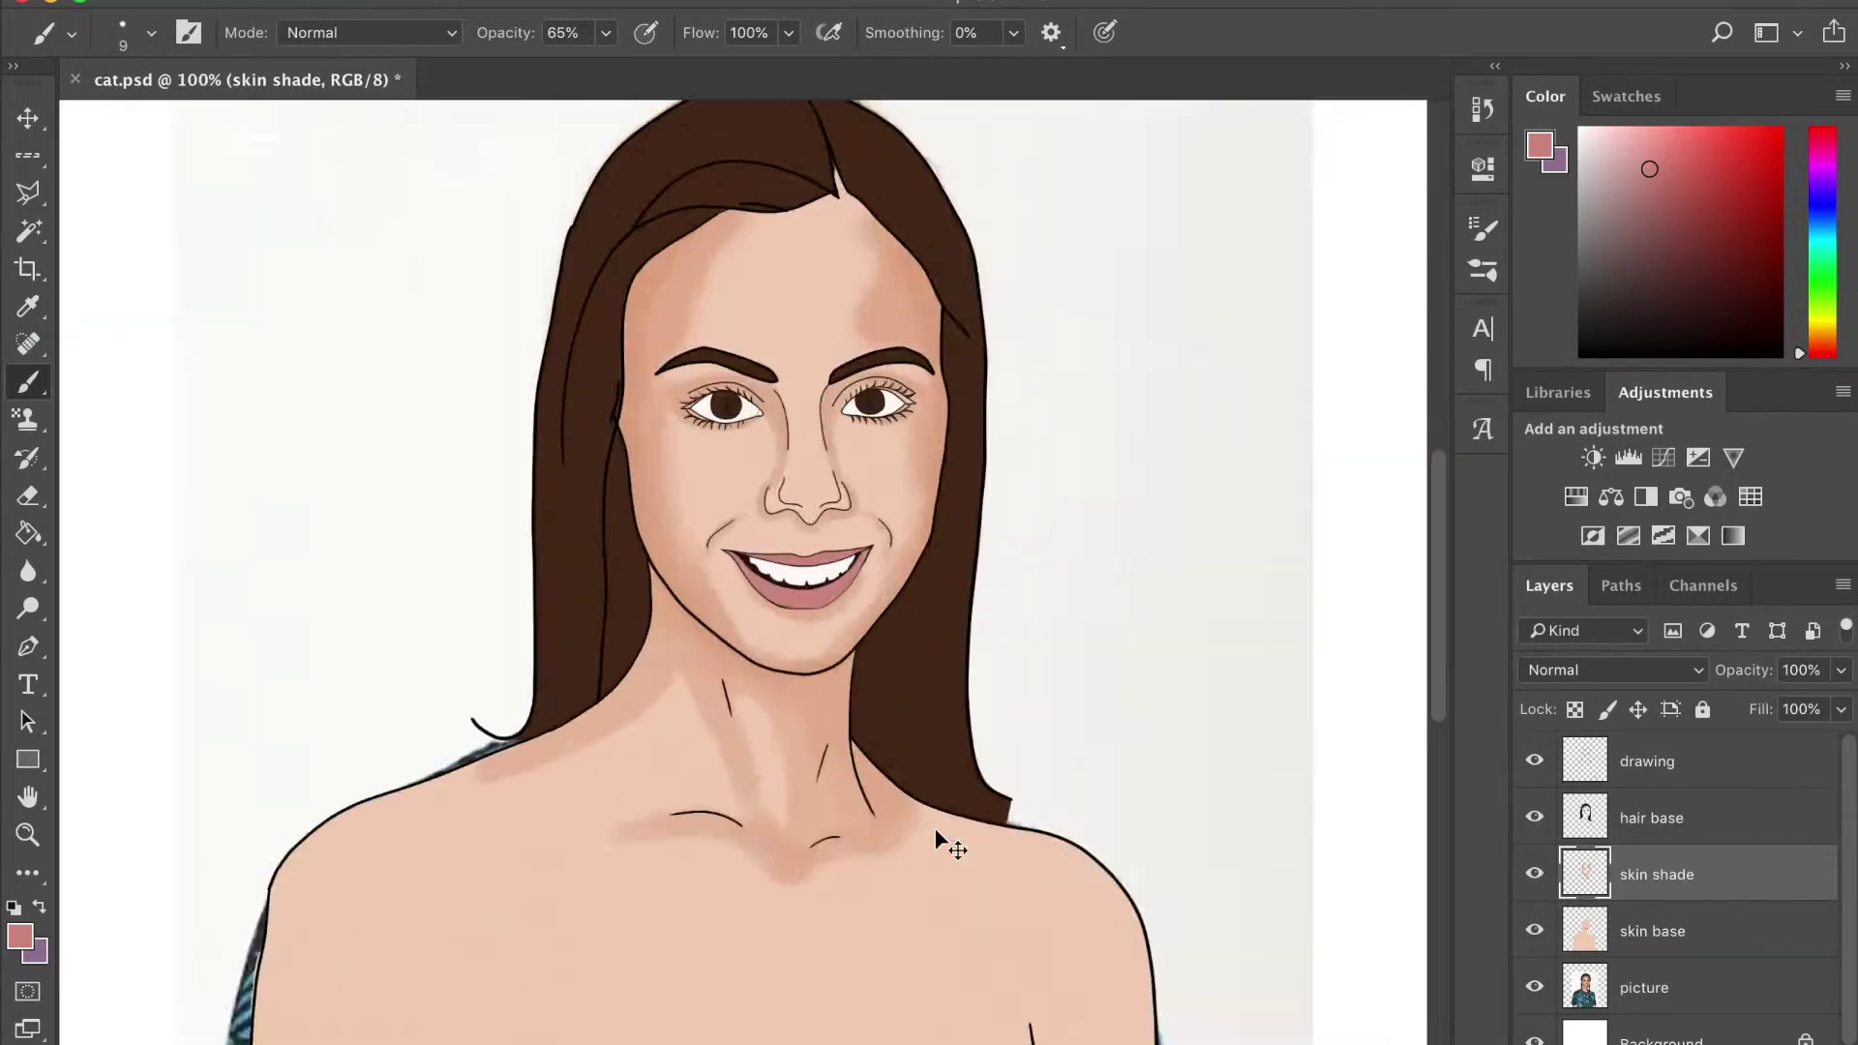
key("Escape")
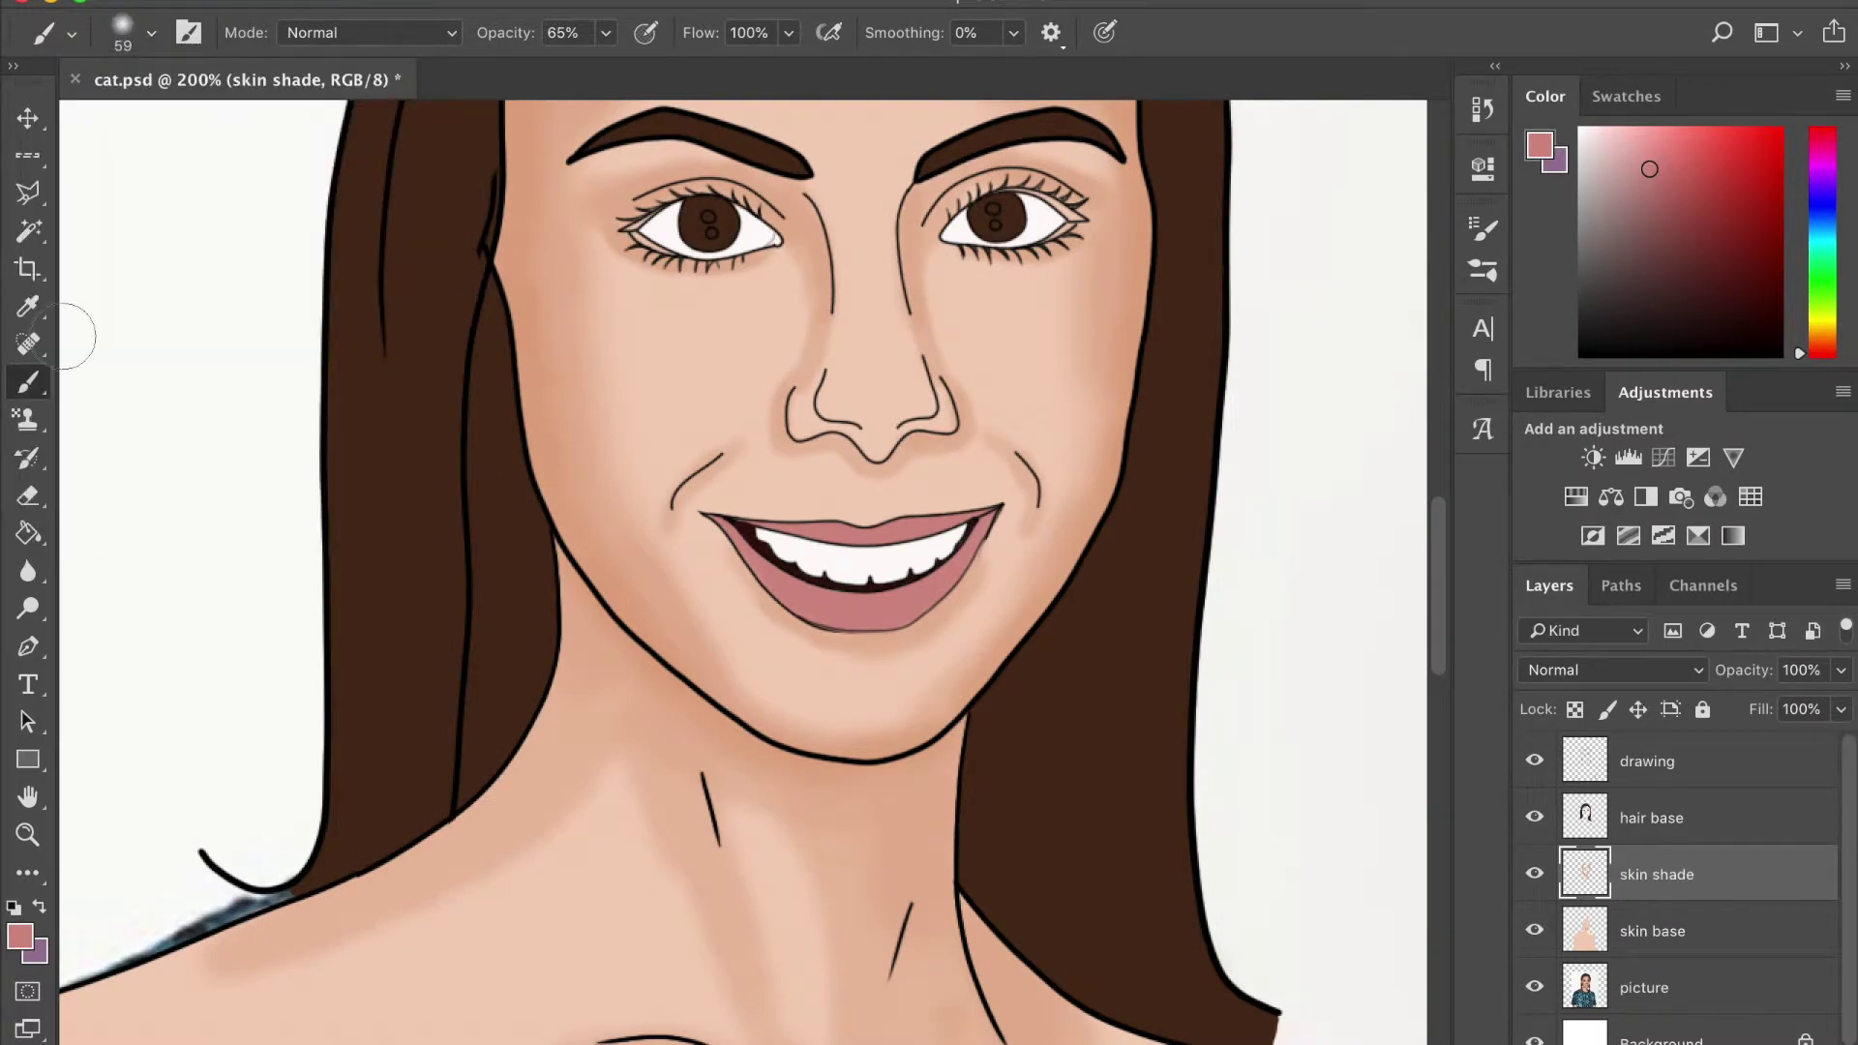
key("i")
left_click(619, 348)
key("b")
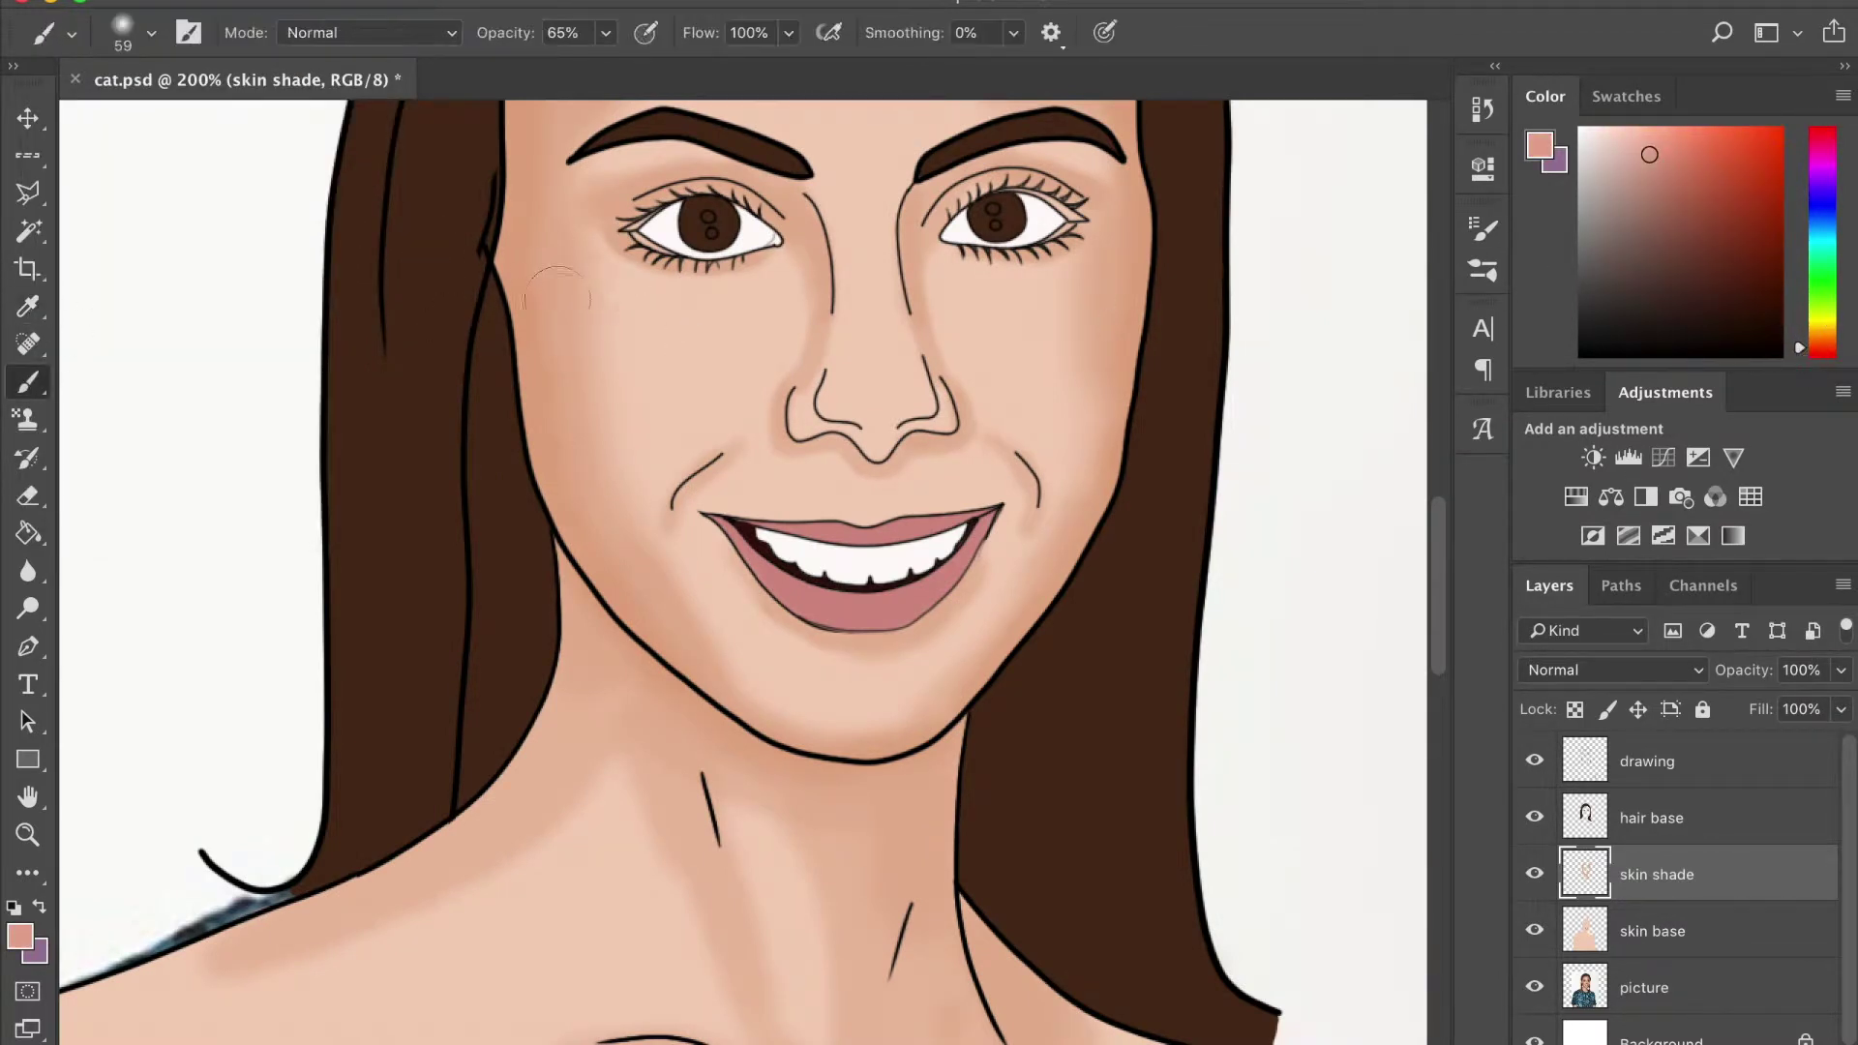
left_click_drag(571, 290, 591, 406)
left_click_drag(609, 256, 649, 367)
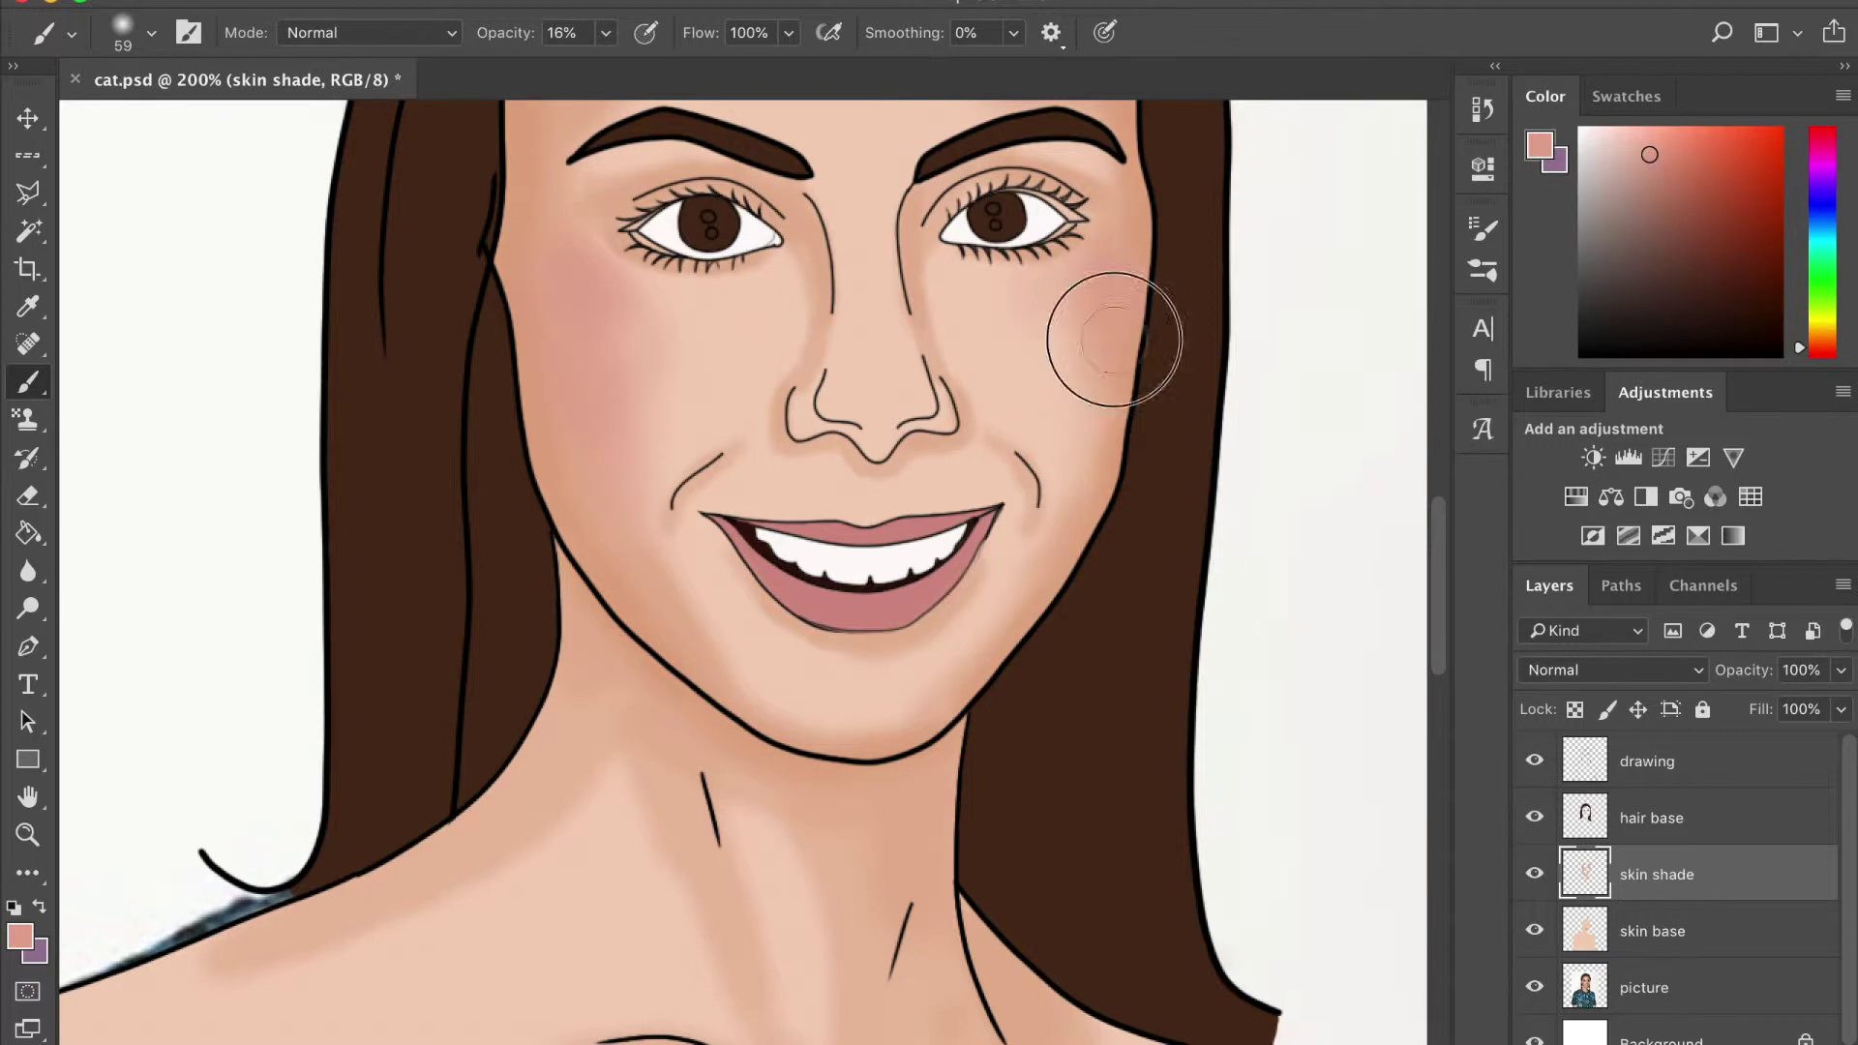
Set the brush size to 33
scroll(563, 693, "up", 5)
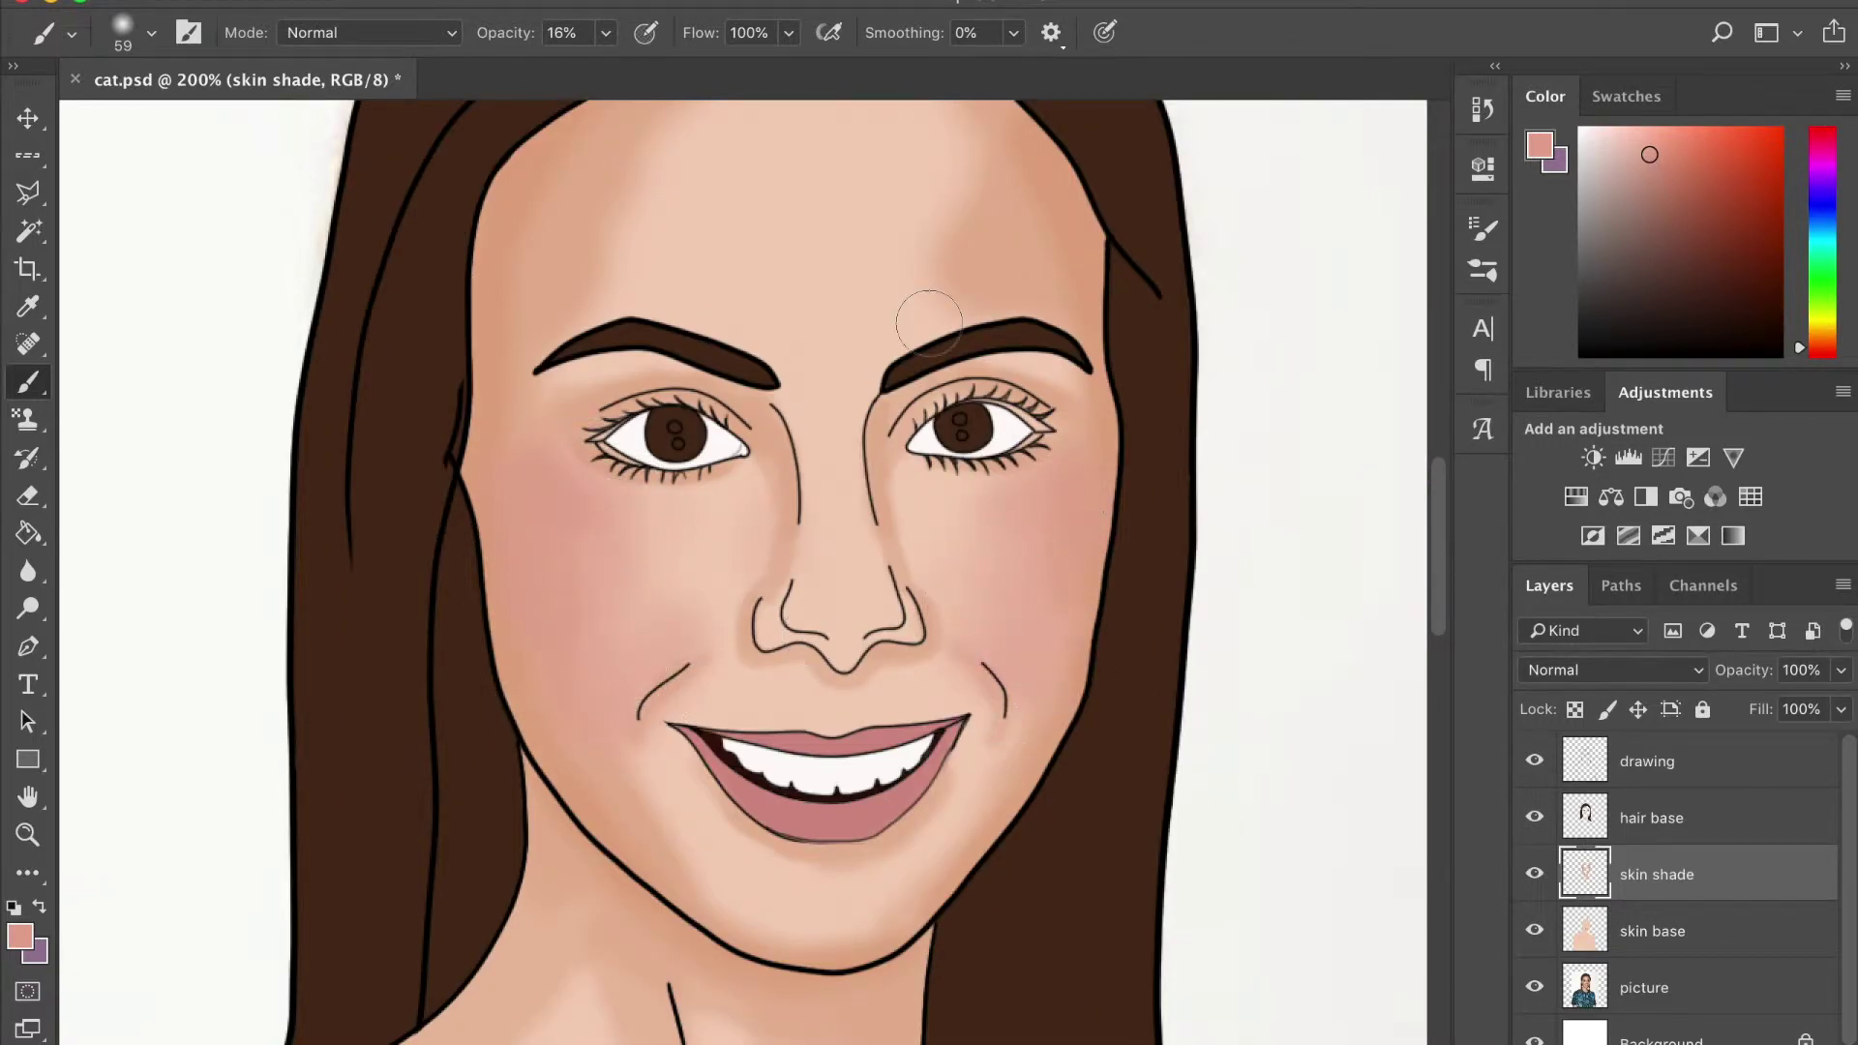
scroll(477, 374, "up", 3)
scroll(774, 484, "down", 2)
left_click(151, 32)
left_click(874, 714)
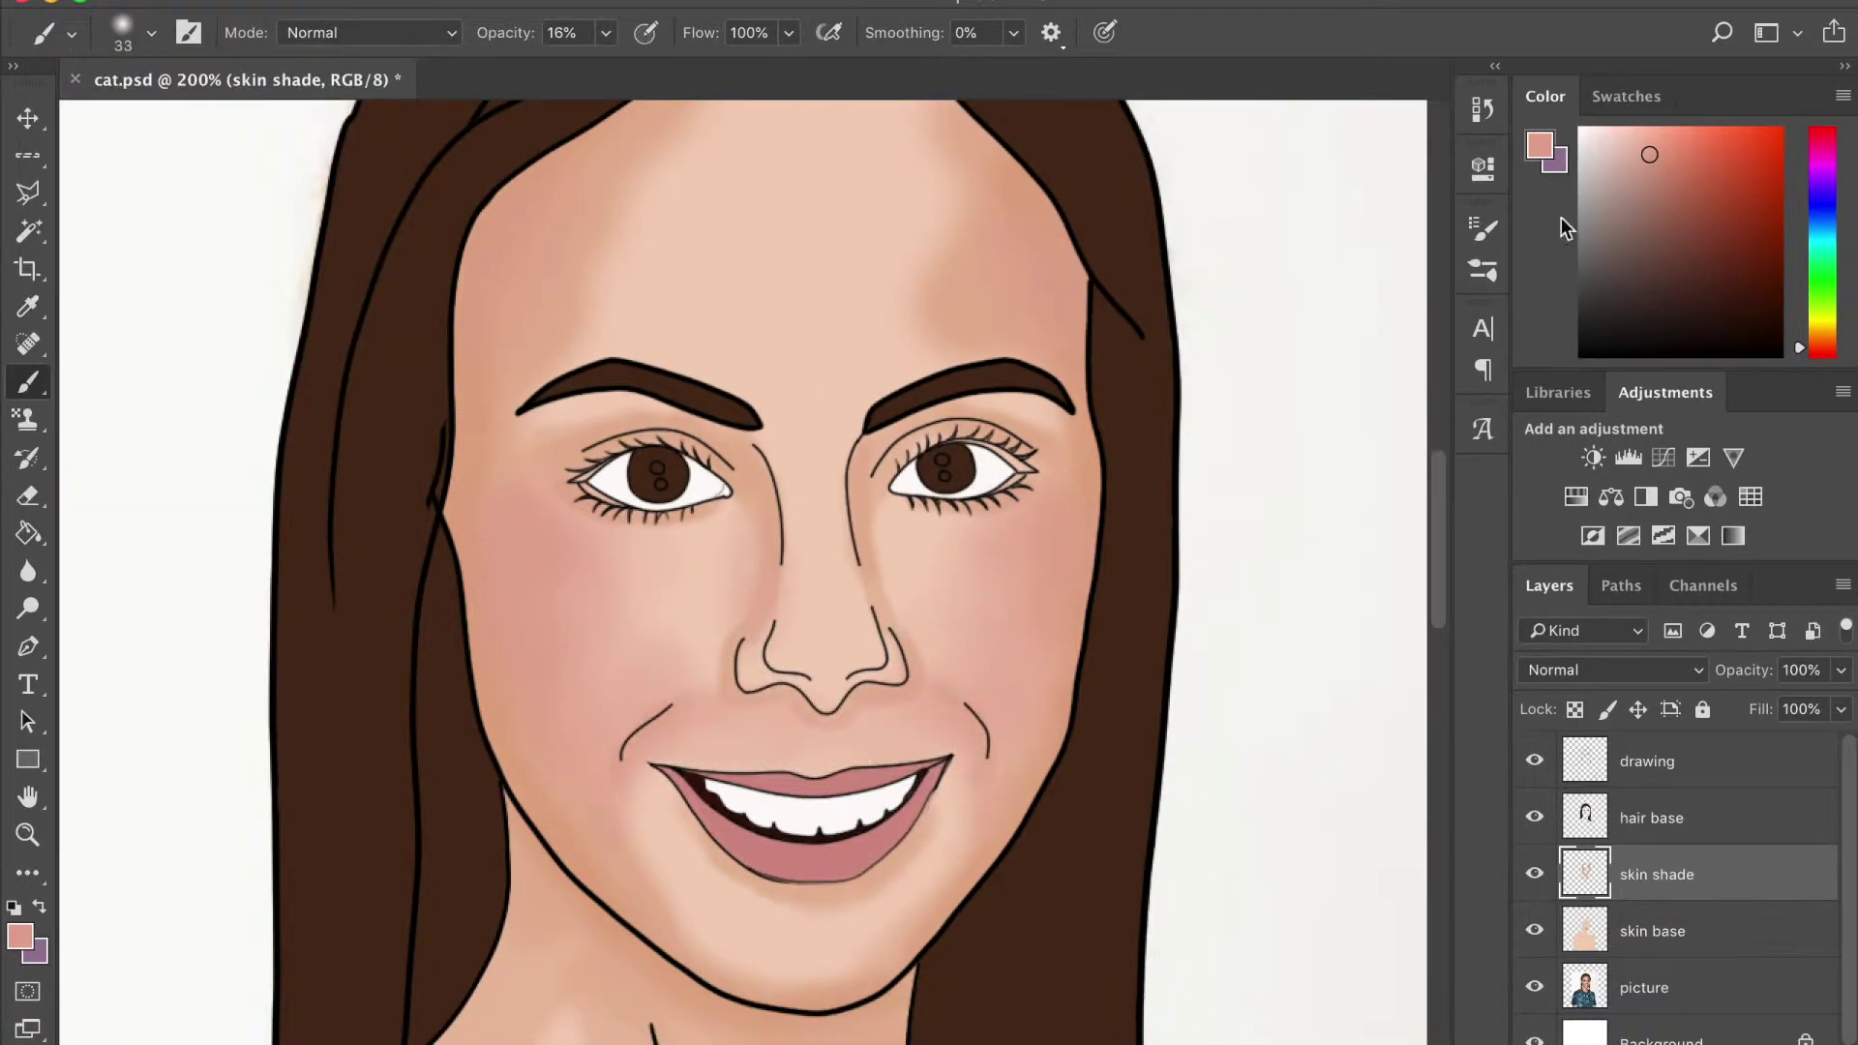
Raise the brush opacity to 59% and sample a slightly darker skin tone
left_click(1236, 249, "alt")
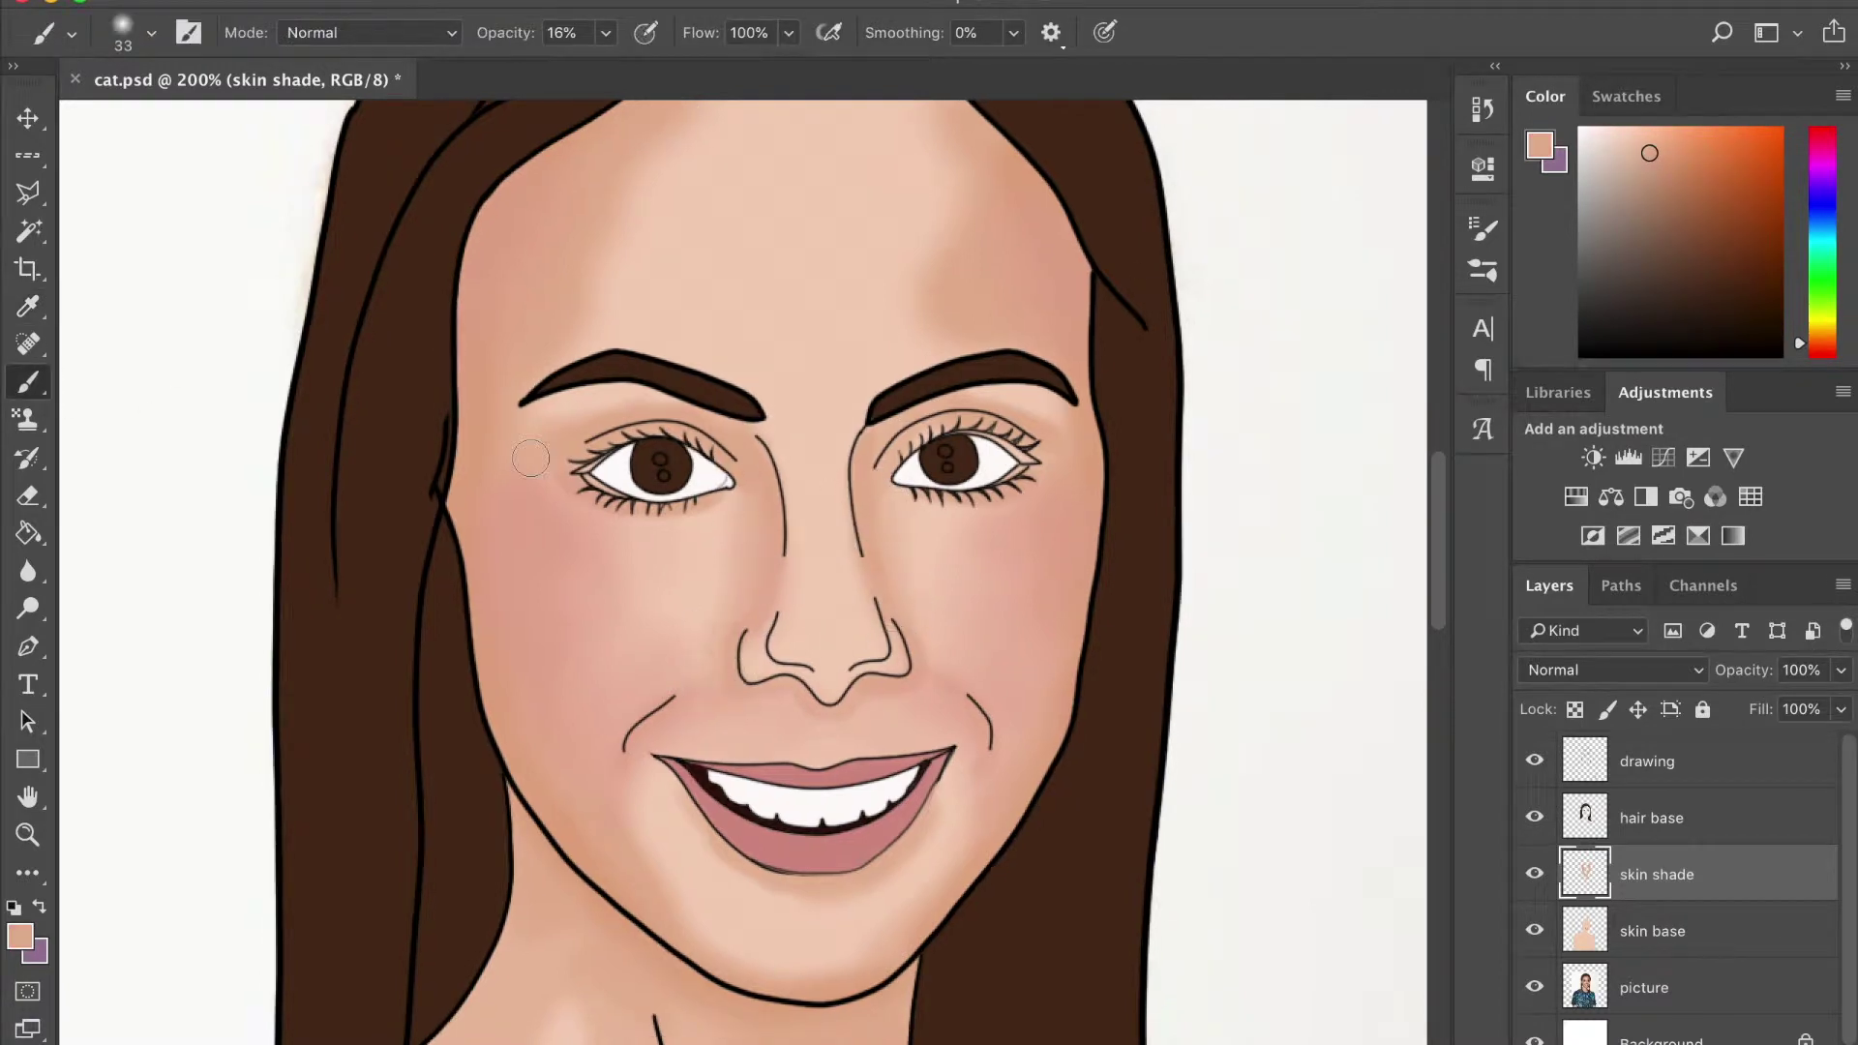
scroll(736, 524, "down", 3)
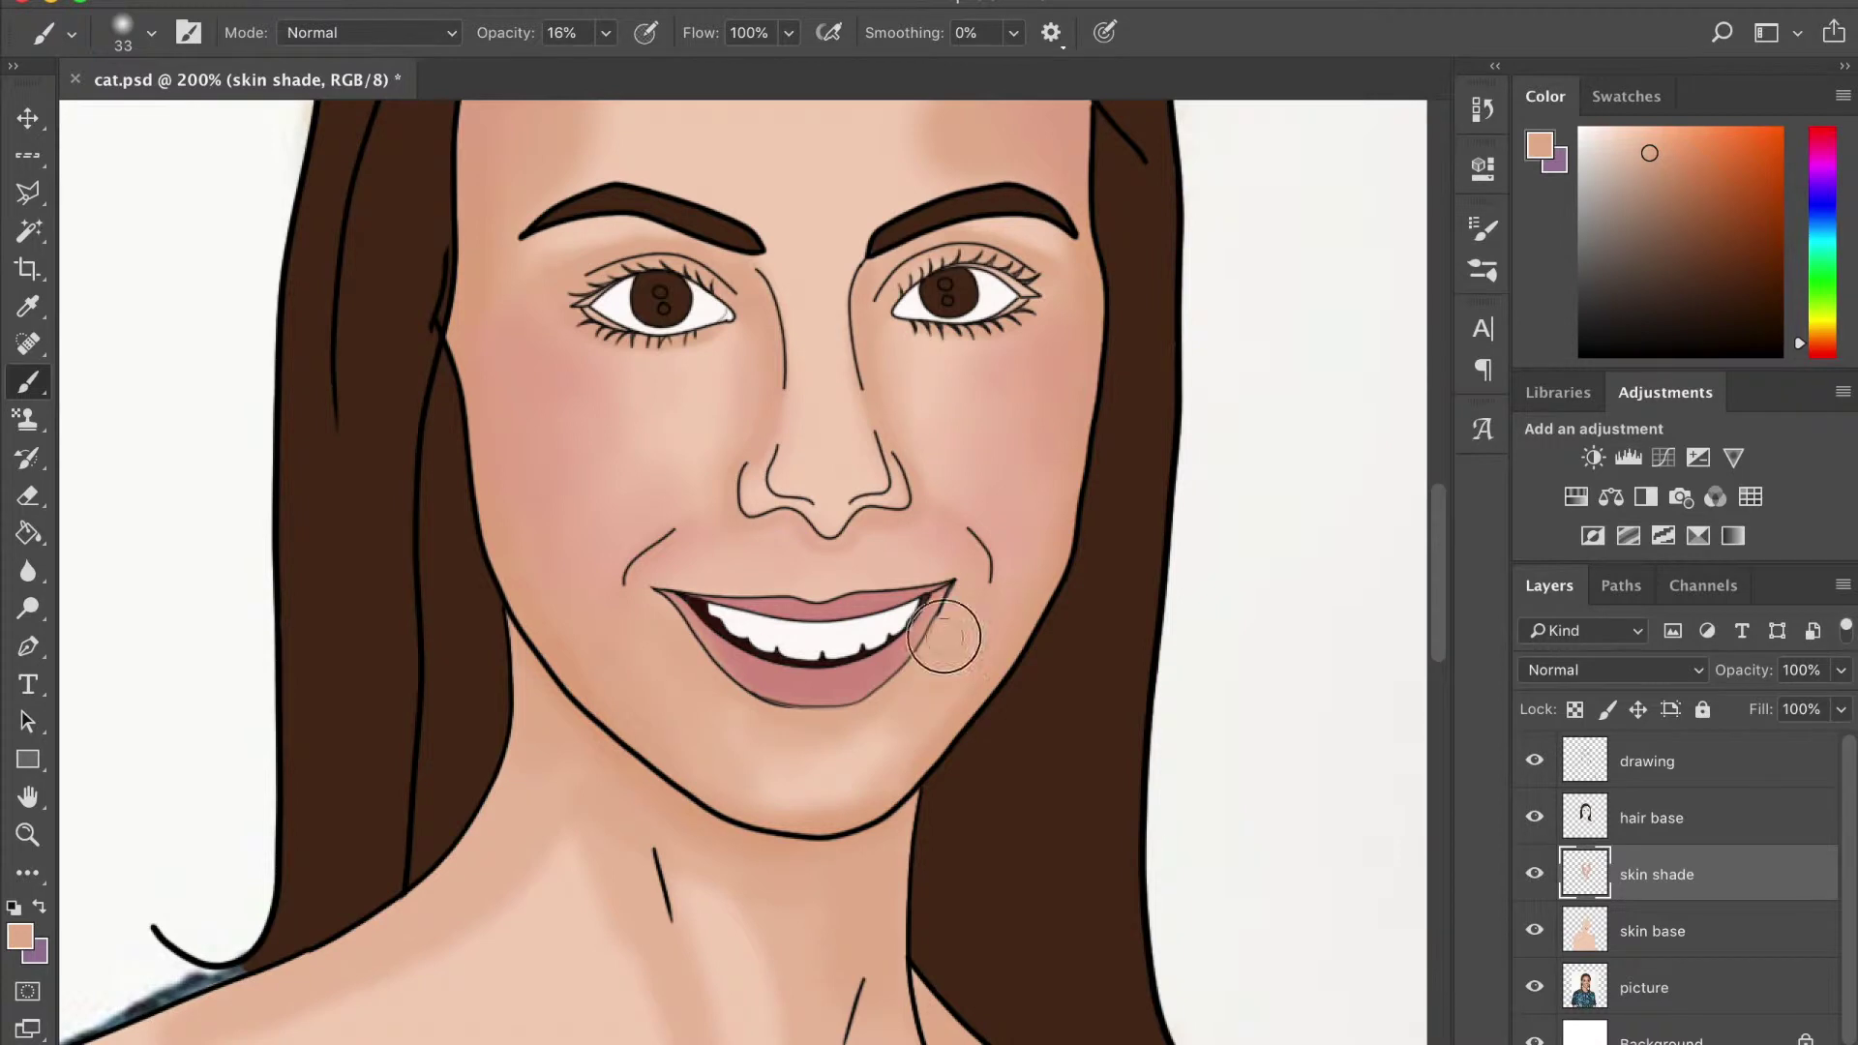
left_click_drag(838, 621, 849, 700)
left_click_drag(605, 32, 654, 68)
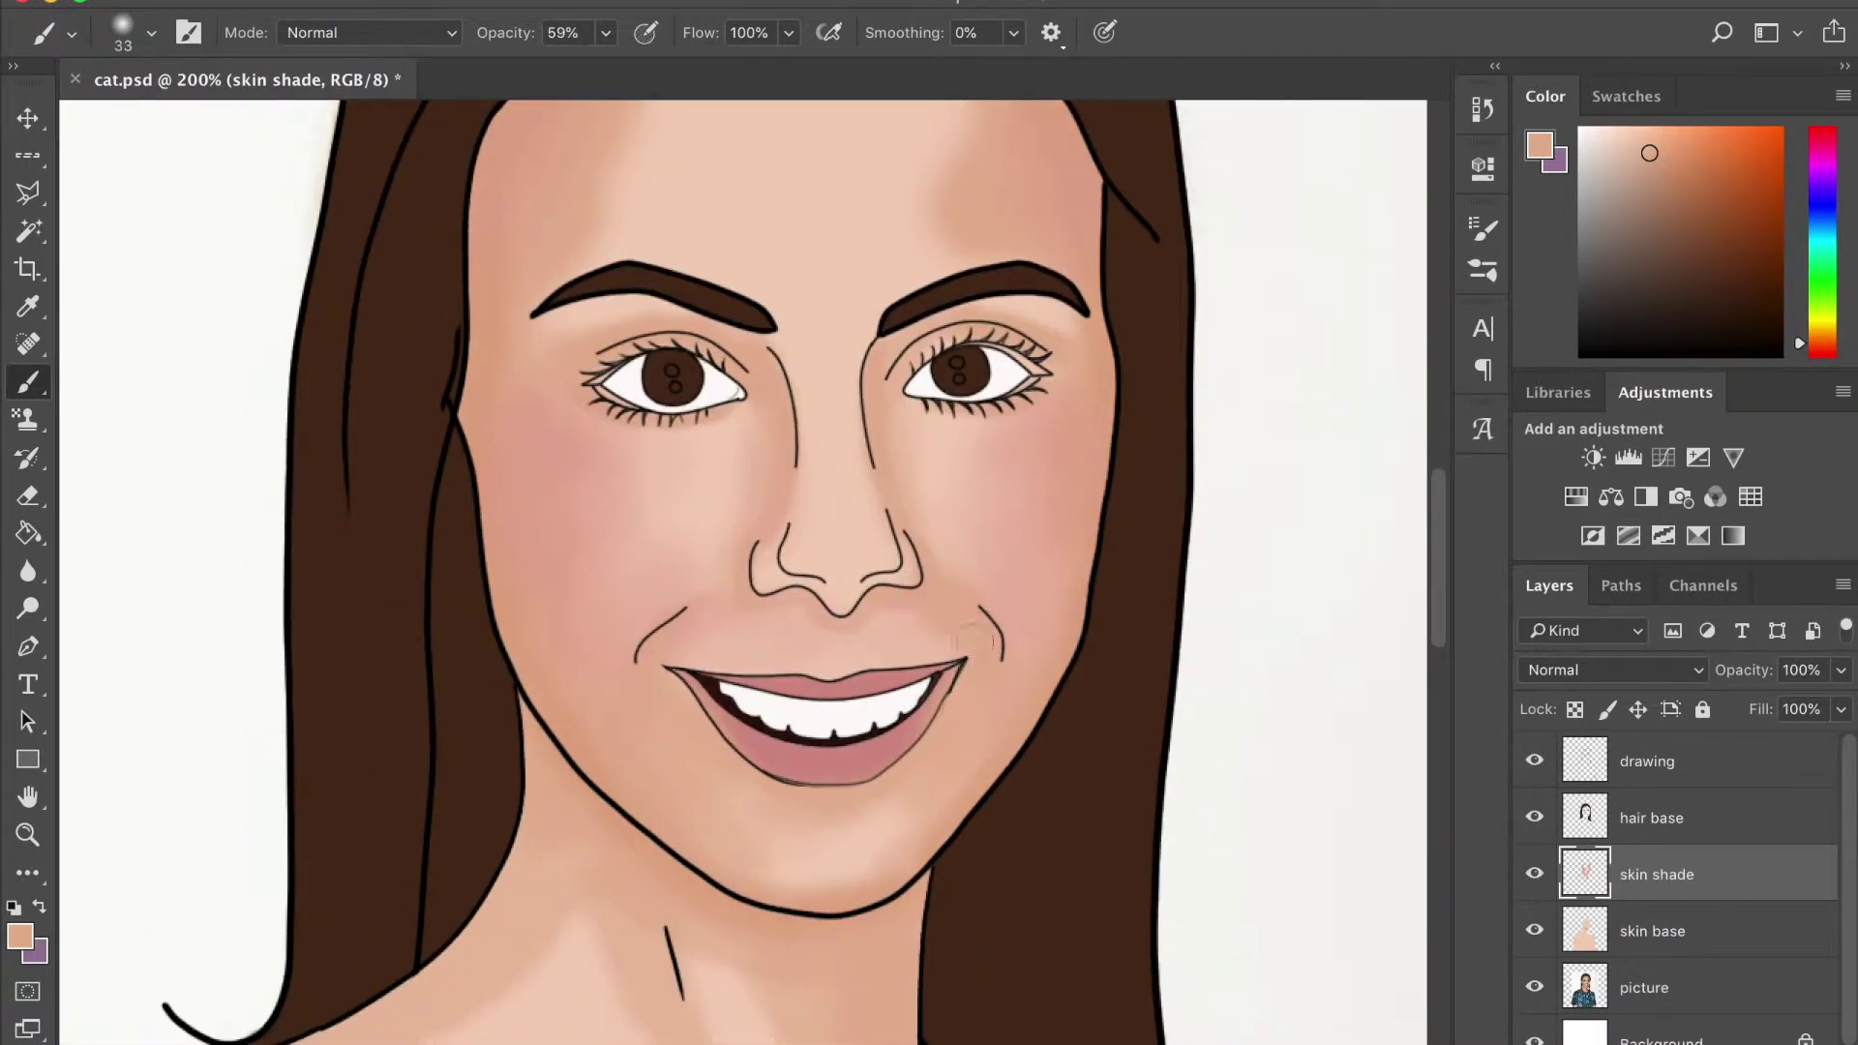
left_click(477, 455, "alt")
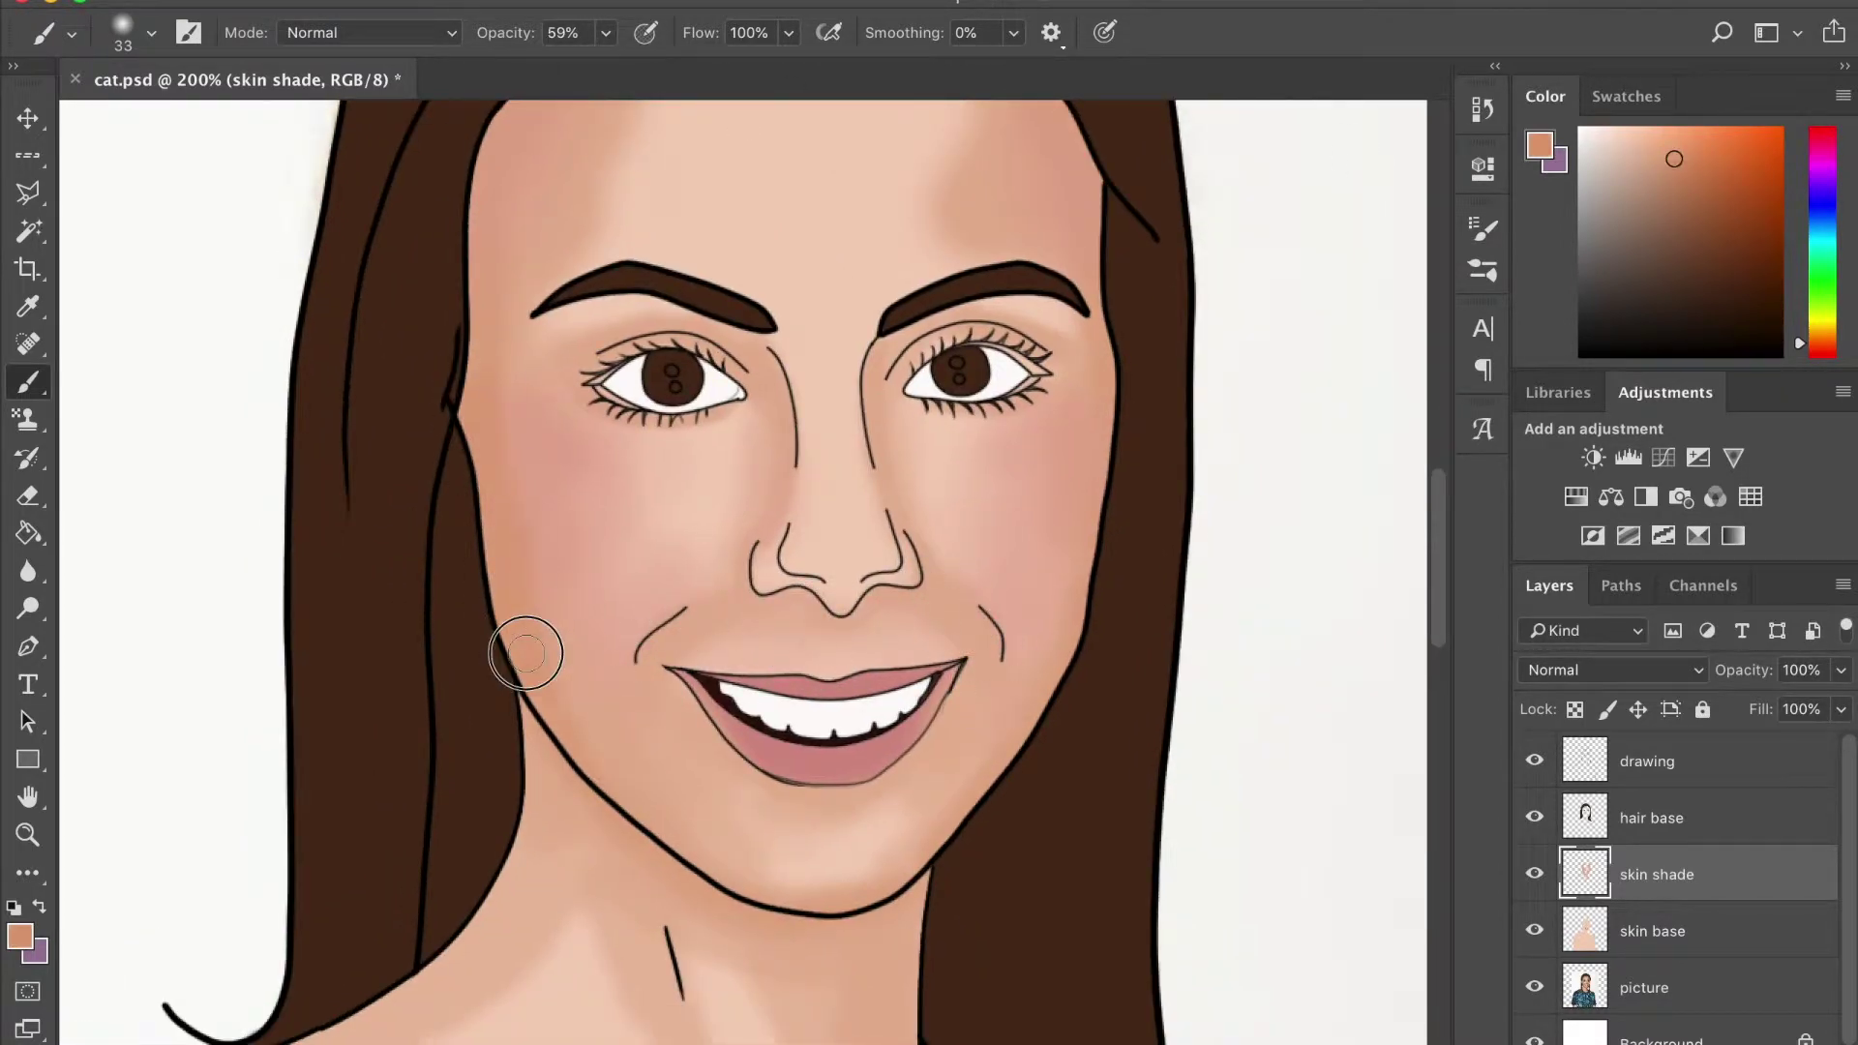
Shade below the lower lip and chin, then under the nose with a 17 px brush
left_click_drag(962, 818, 803, 777)
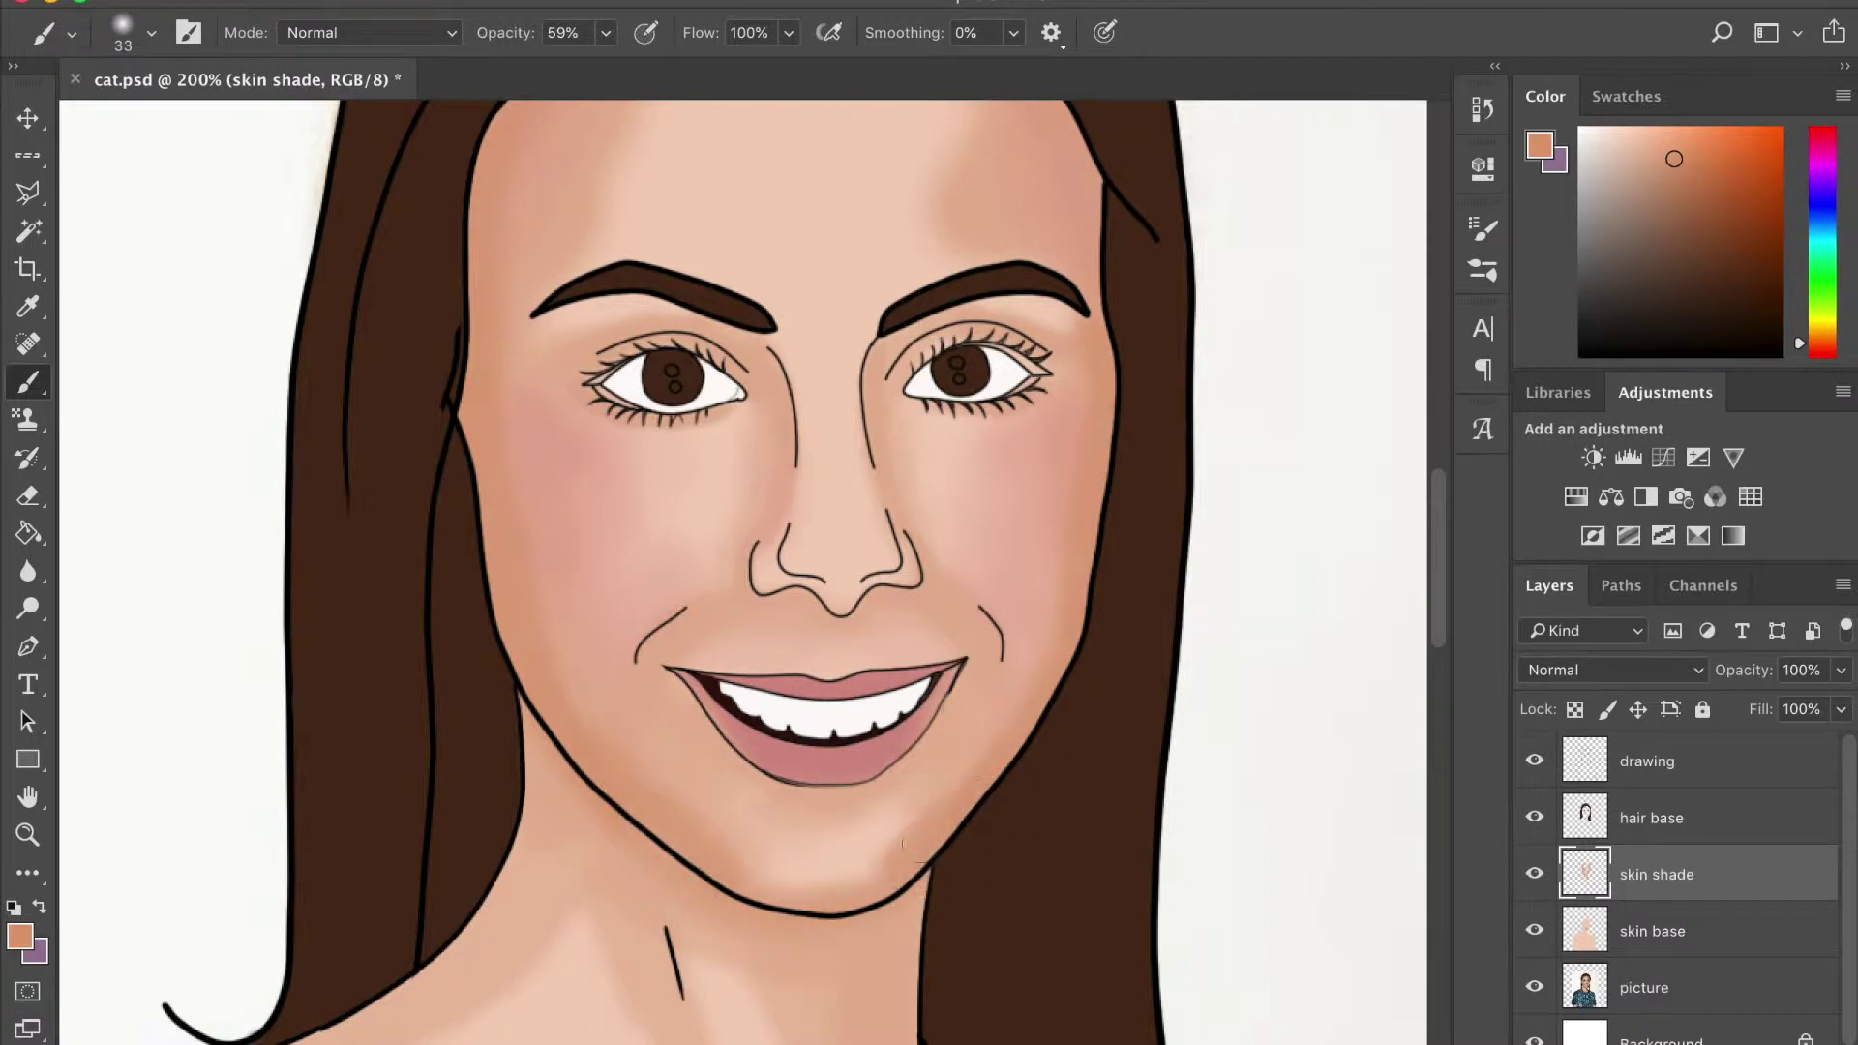
left_click(151, 32)
type("17")
key("Return")
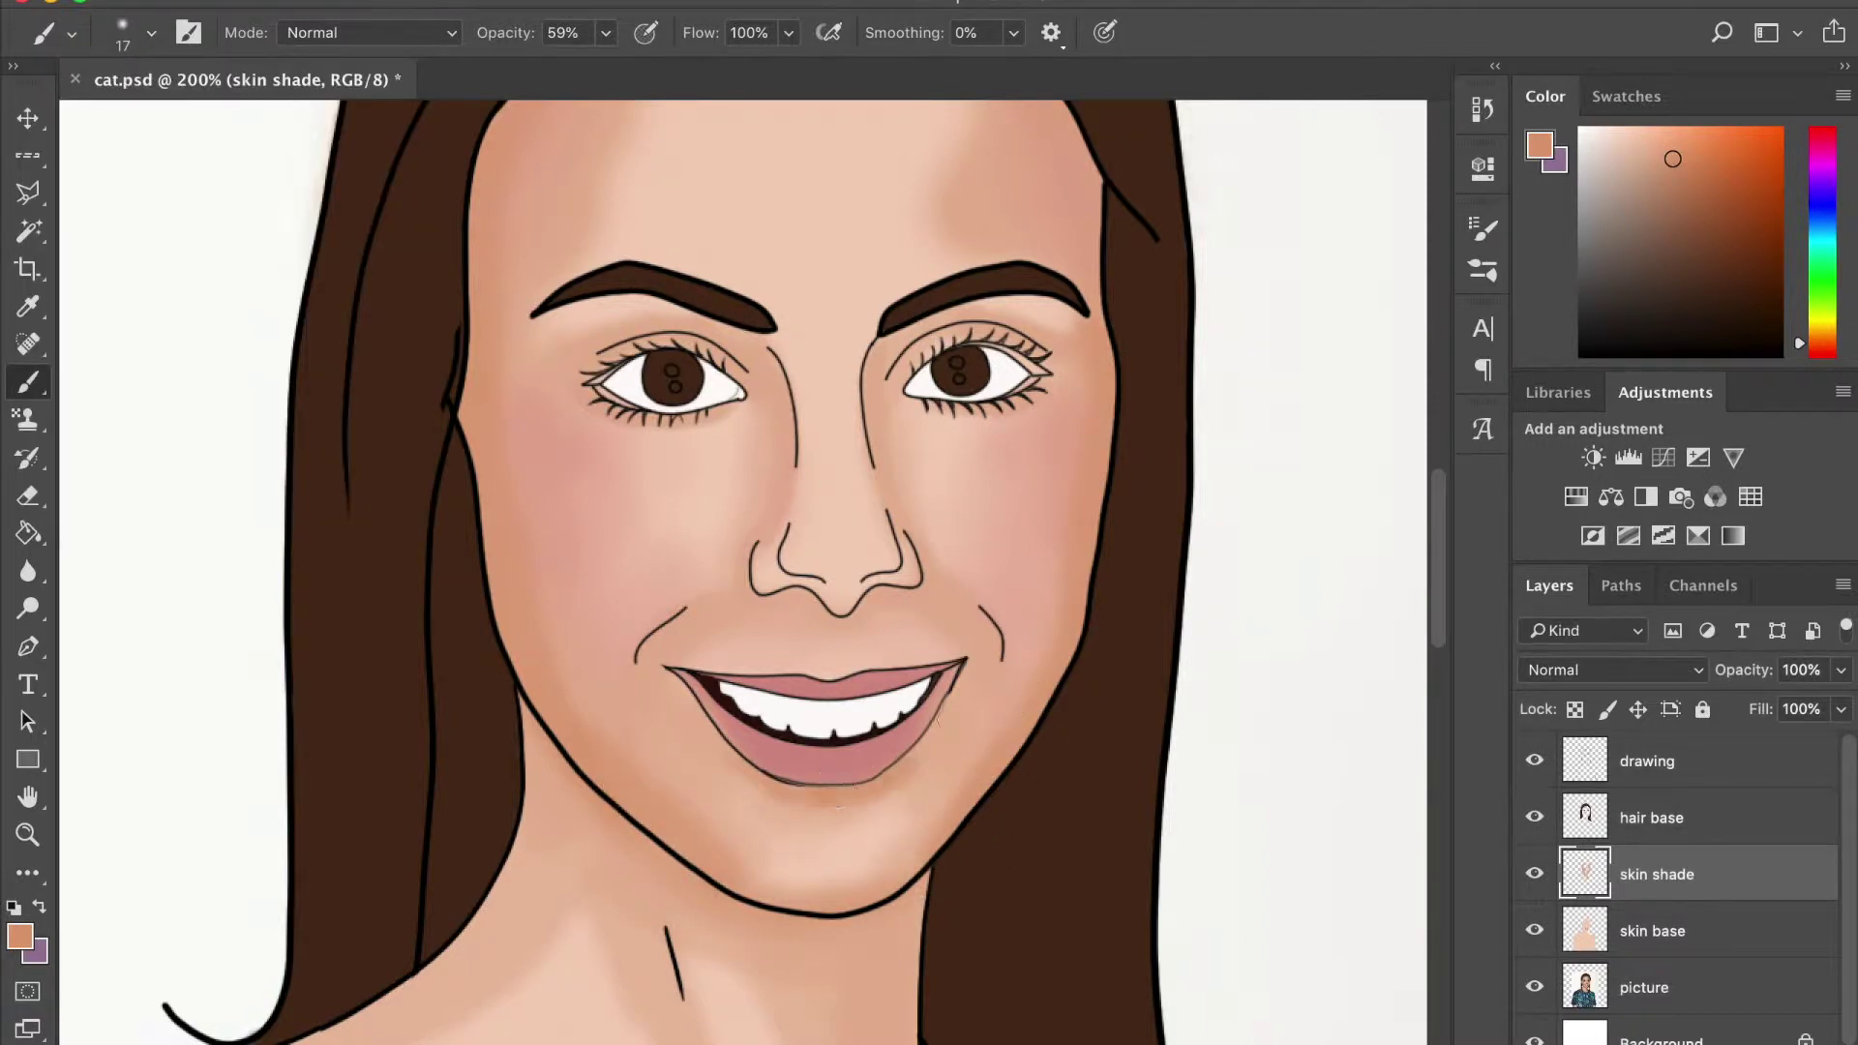
left_click_drag(837, 620, 747, 587)
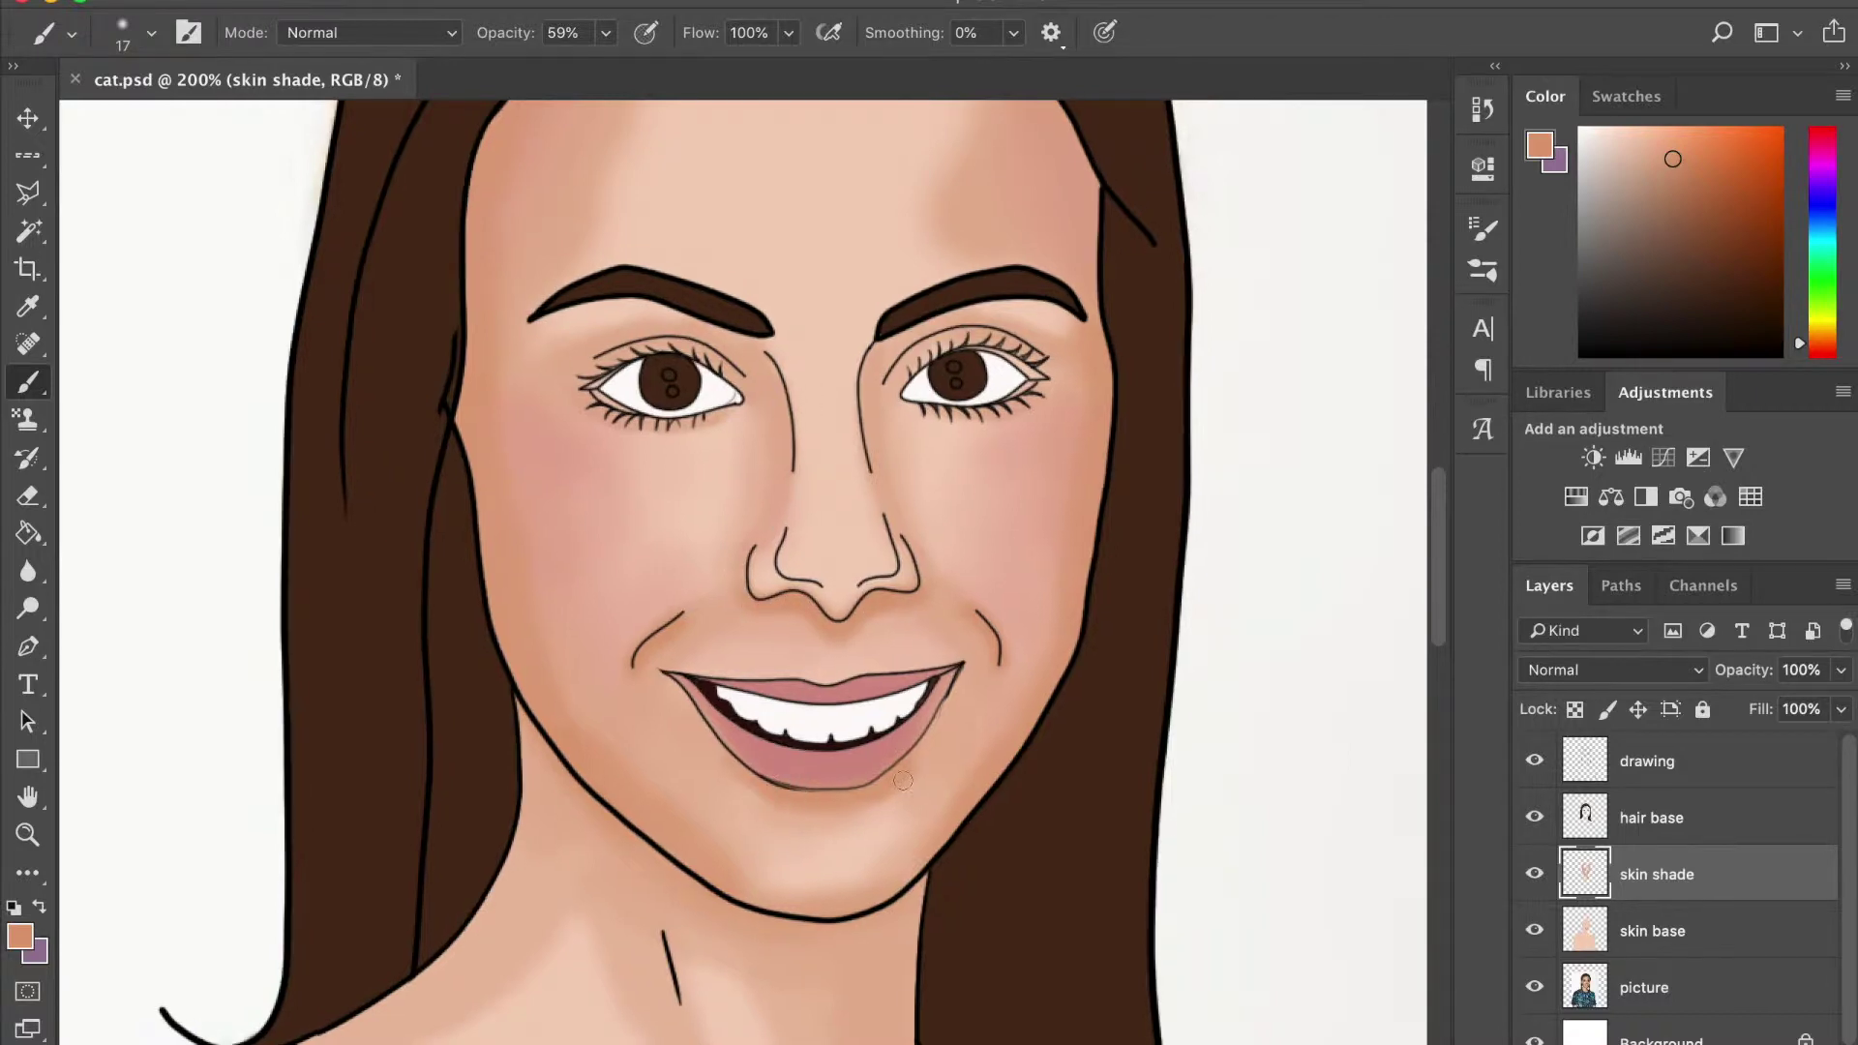
Shade along the jawline, down the neck, under the chin and beneath the left collarbone
left_click_drag(919, 884, 840, 920)
left_click_drag(740, 888, 542, 774)
scroll(542, 774, "down", 3)
left_click_drag(519, 588, 332, 787)
scroll(332, 788, "down", 2)
mouse_move(972, 638)
left_mouse_down()
mouse_move(919, 871)
mouse_move(1008, 809)
mouse_move(1072, 832)
left_mouse_up()
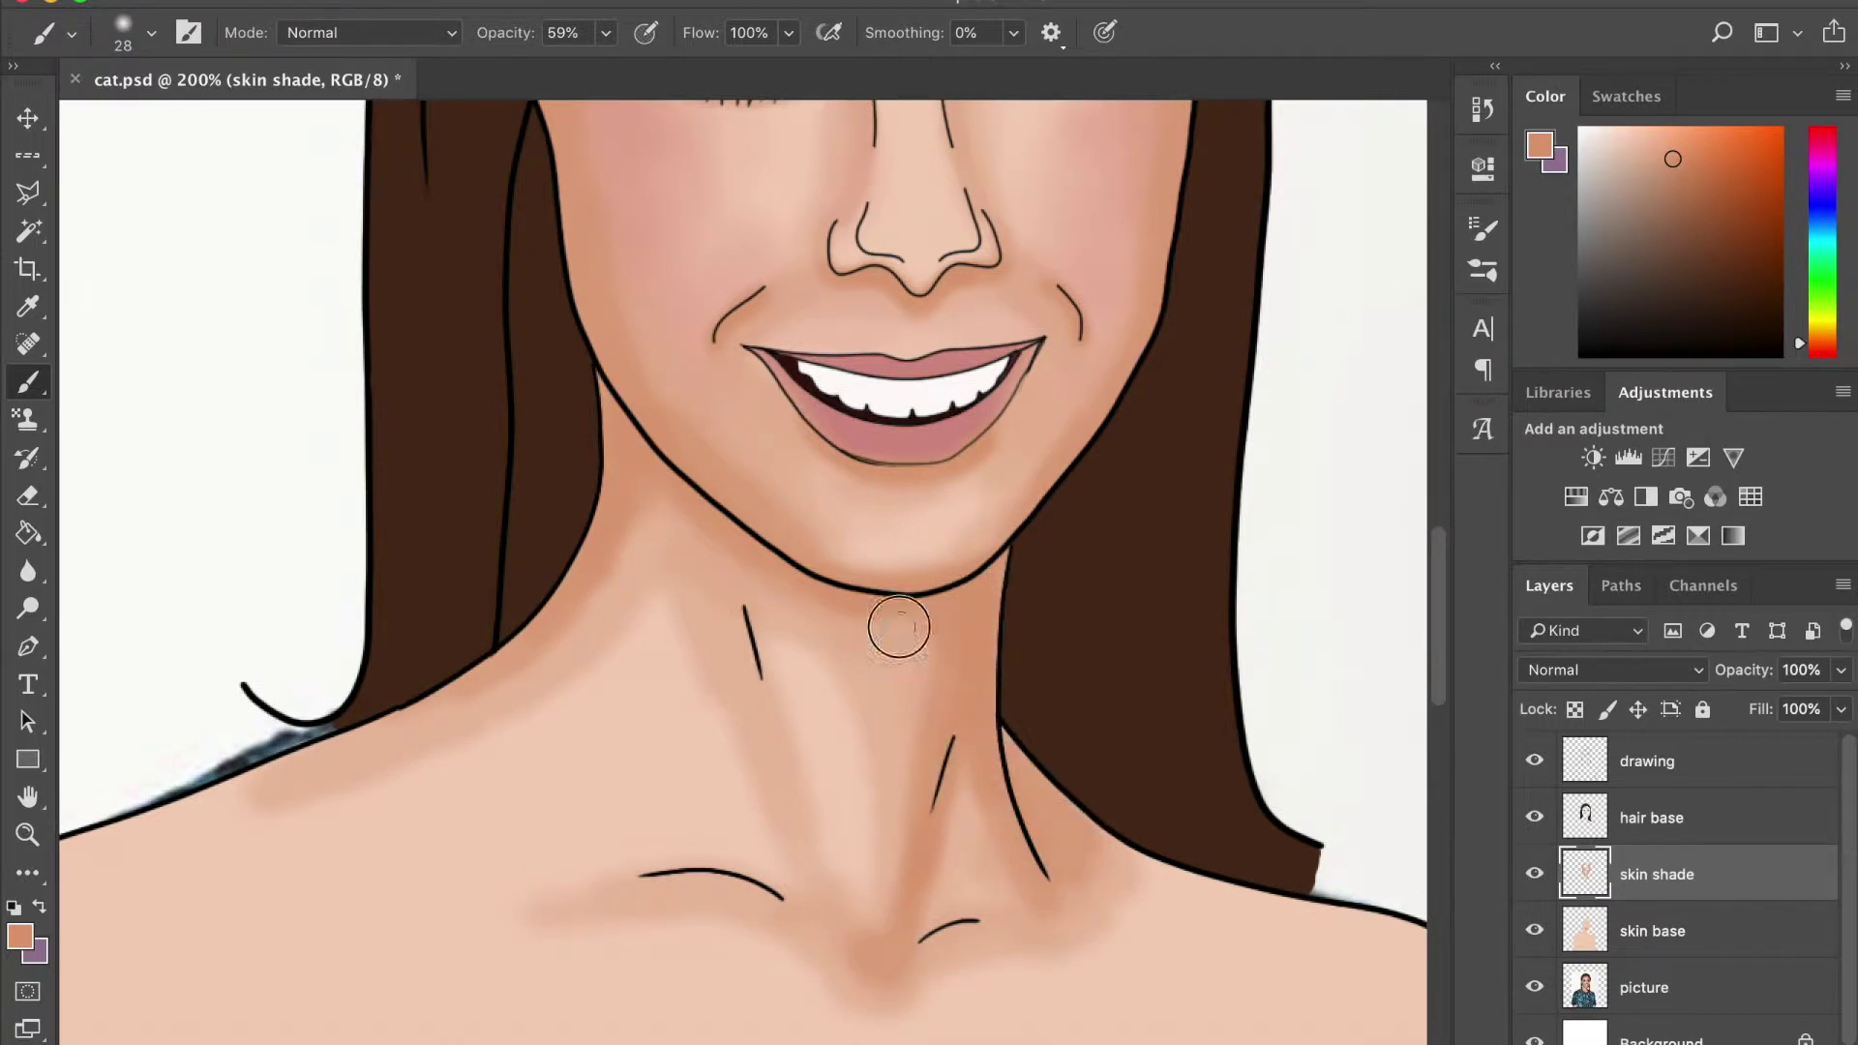
left_click_drag(898, 627, 939, 657)
left_click_drag(644, 888, 785, 904)
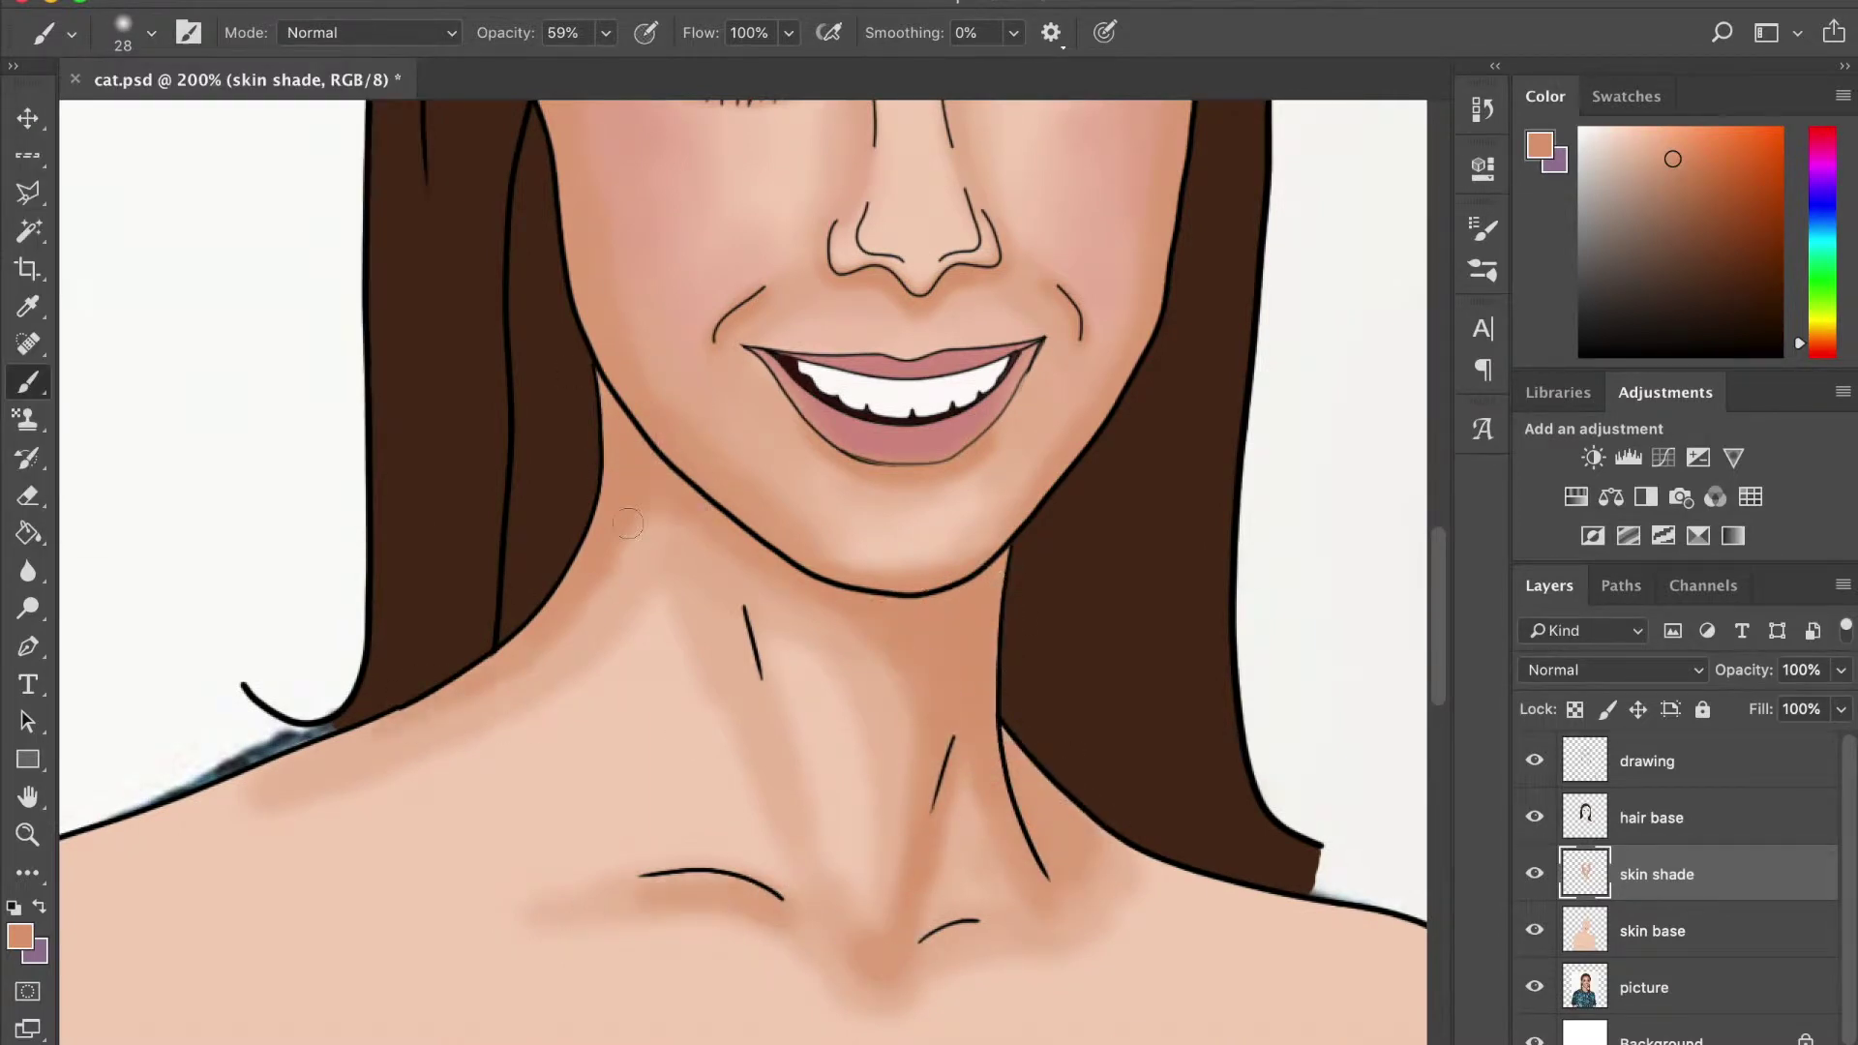
Reduce the brush size to 22 px
scroll(628, 524, "down", 5)
scroll(842, 475, "up", 5)
left_click(151, 32)
left_click_drag(190, 114, 184, 124)
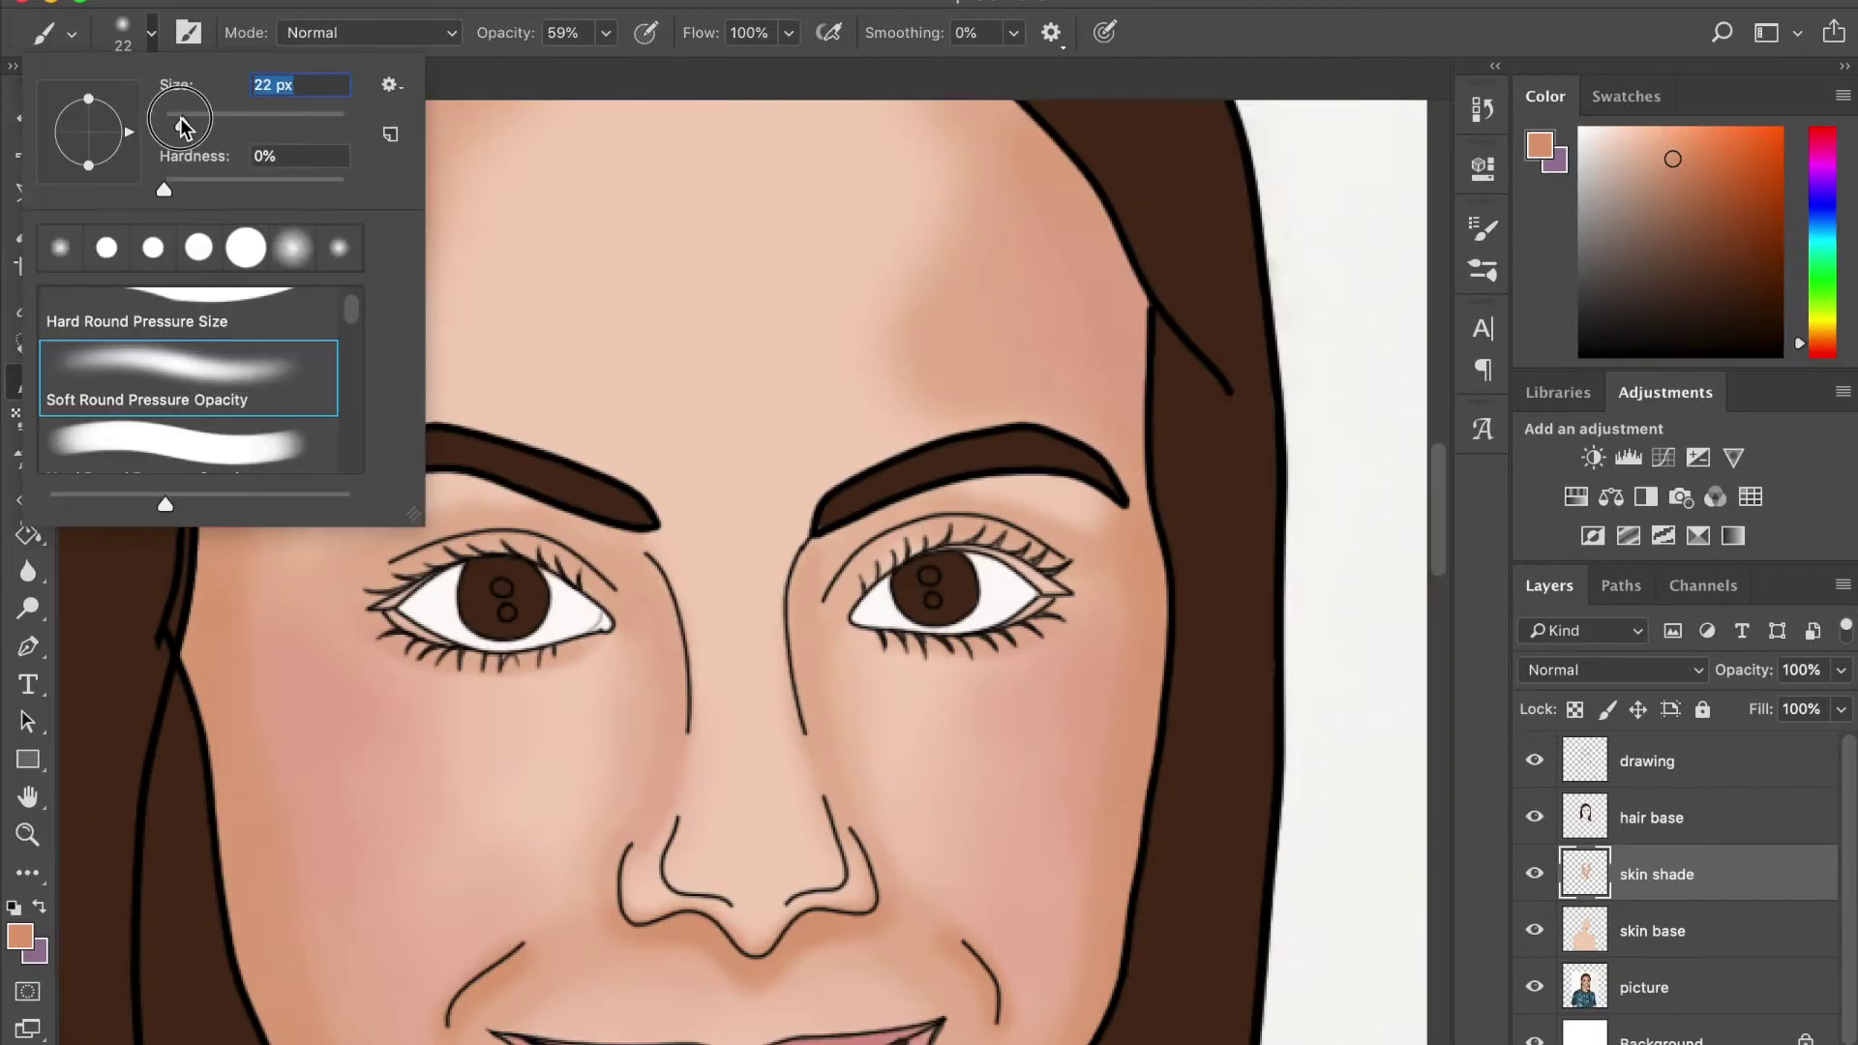
With a 9 px brush, shade beside the eye corners and between the inner corner and brow
key("Return")
key("bracketleft")
key("bracketleft")
key("bracketleft")
key("Return")
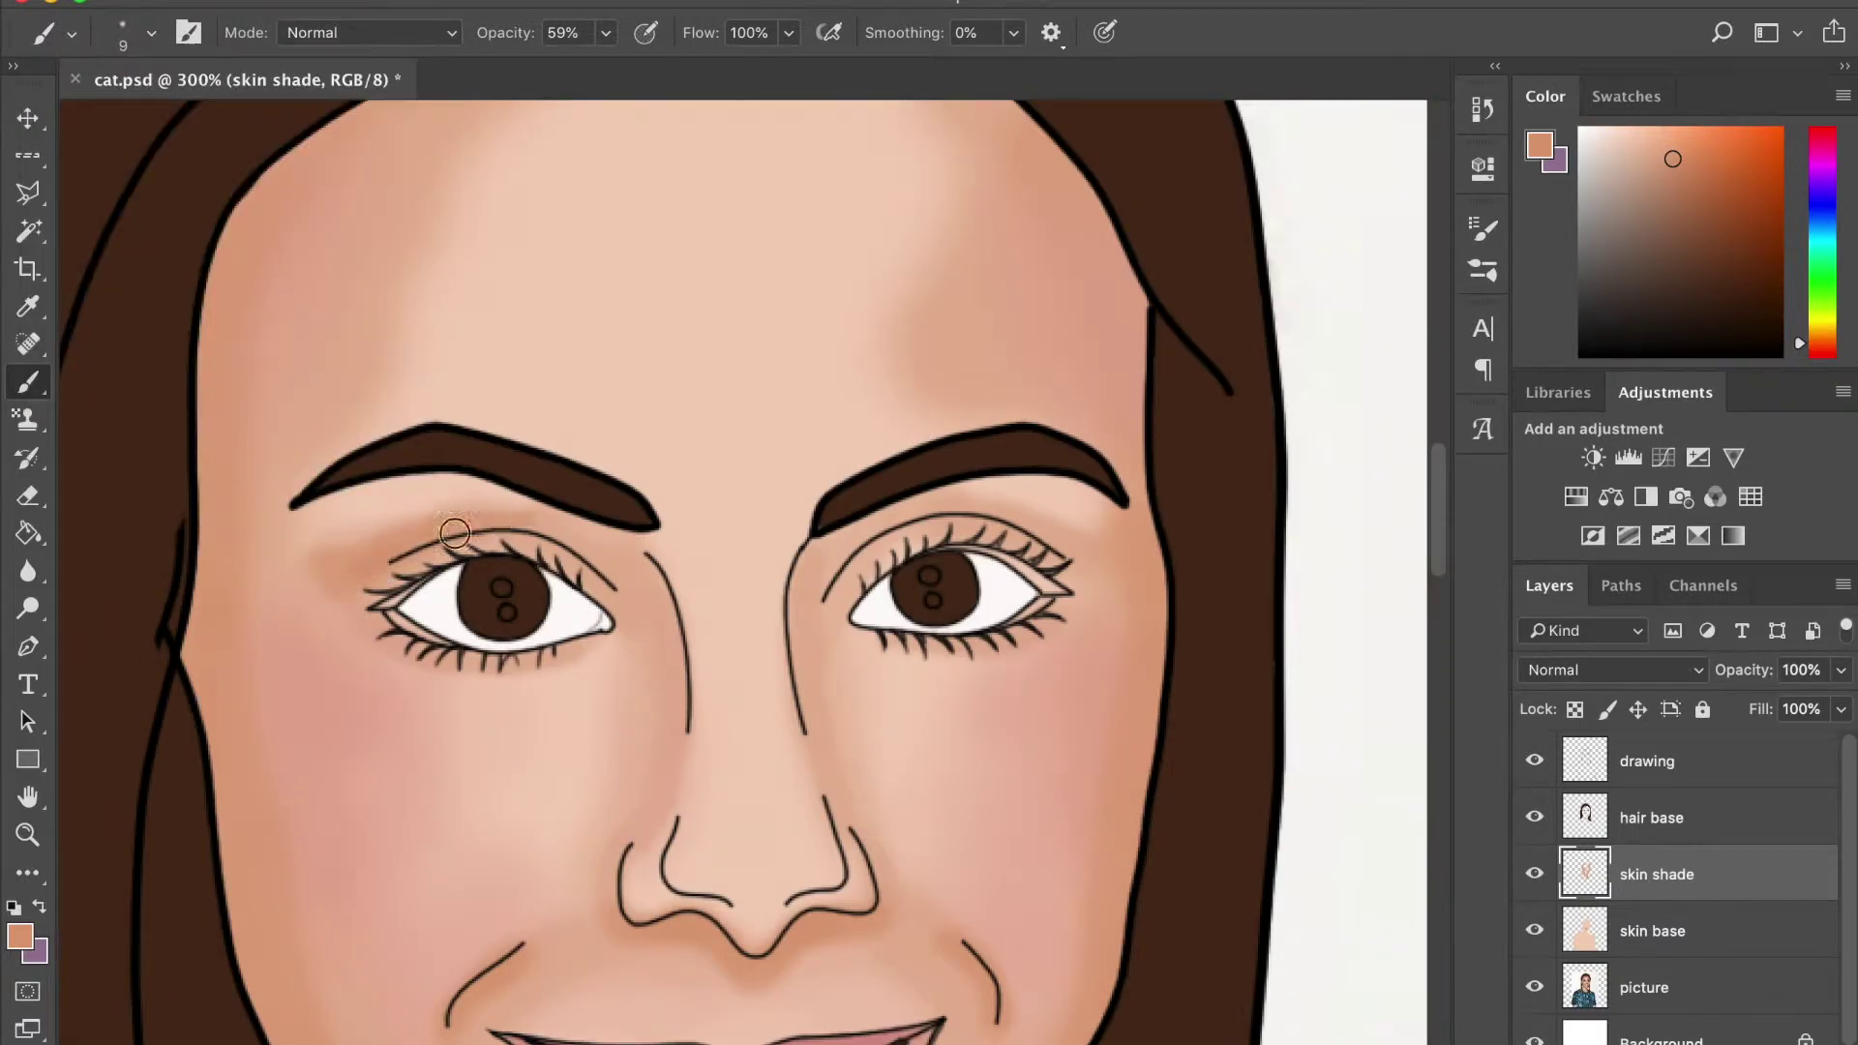
scroll(1160, 423, "down", 2)
scroll(1161, 423, "left", 2)
left_click_drag(922, 427, 919, 505)
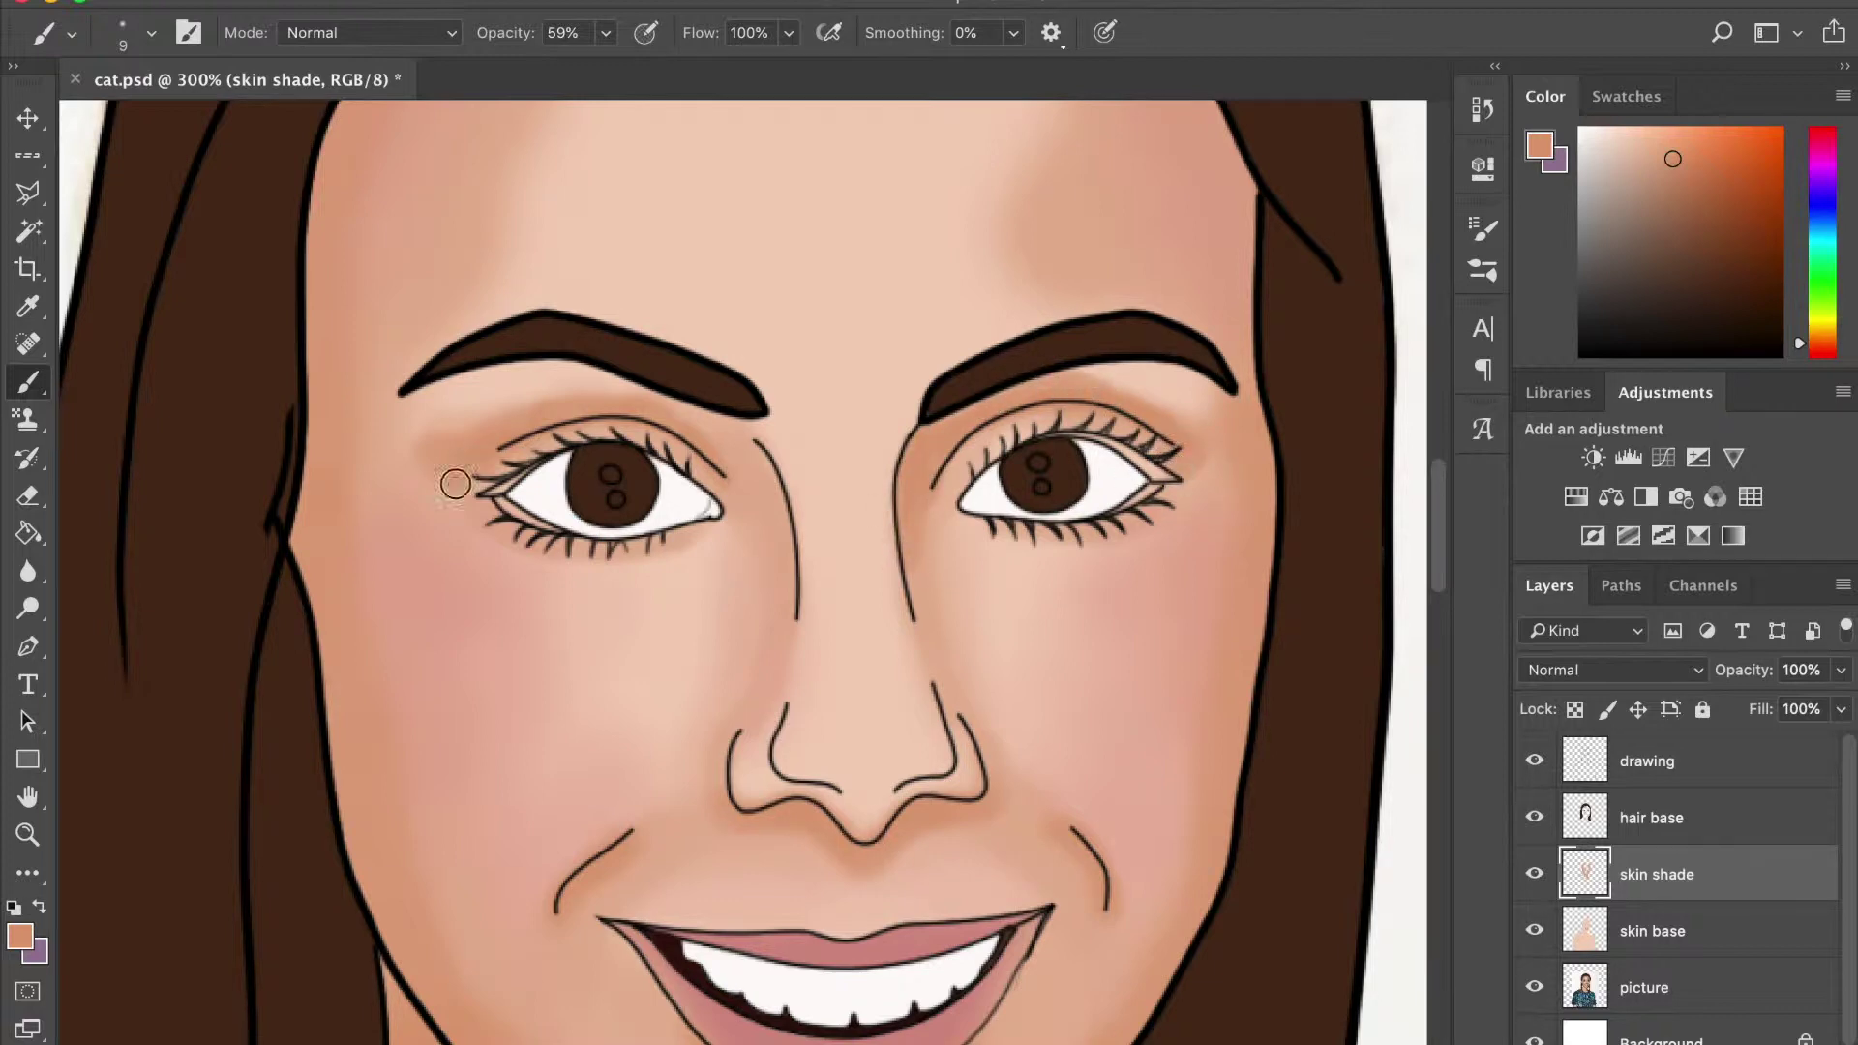
left_click_drag(731, 451, 696, 418)
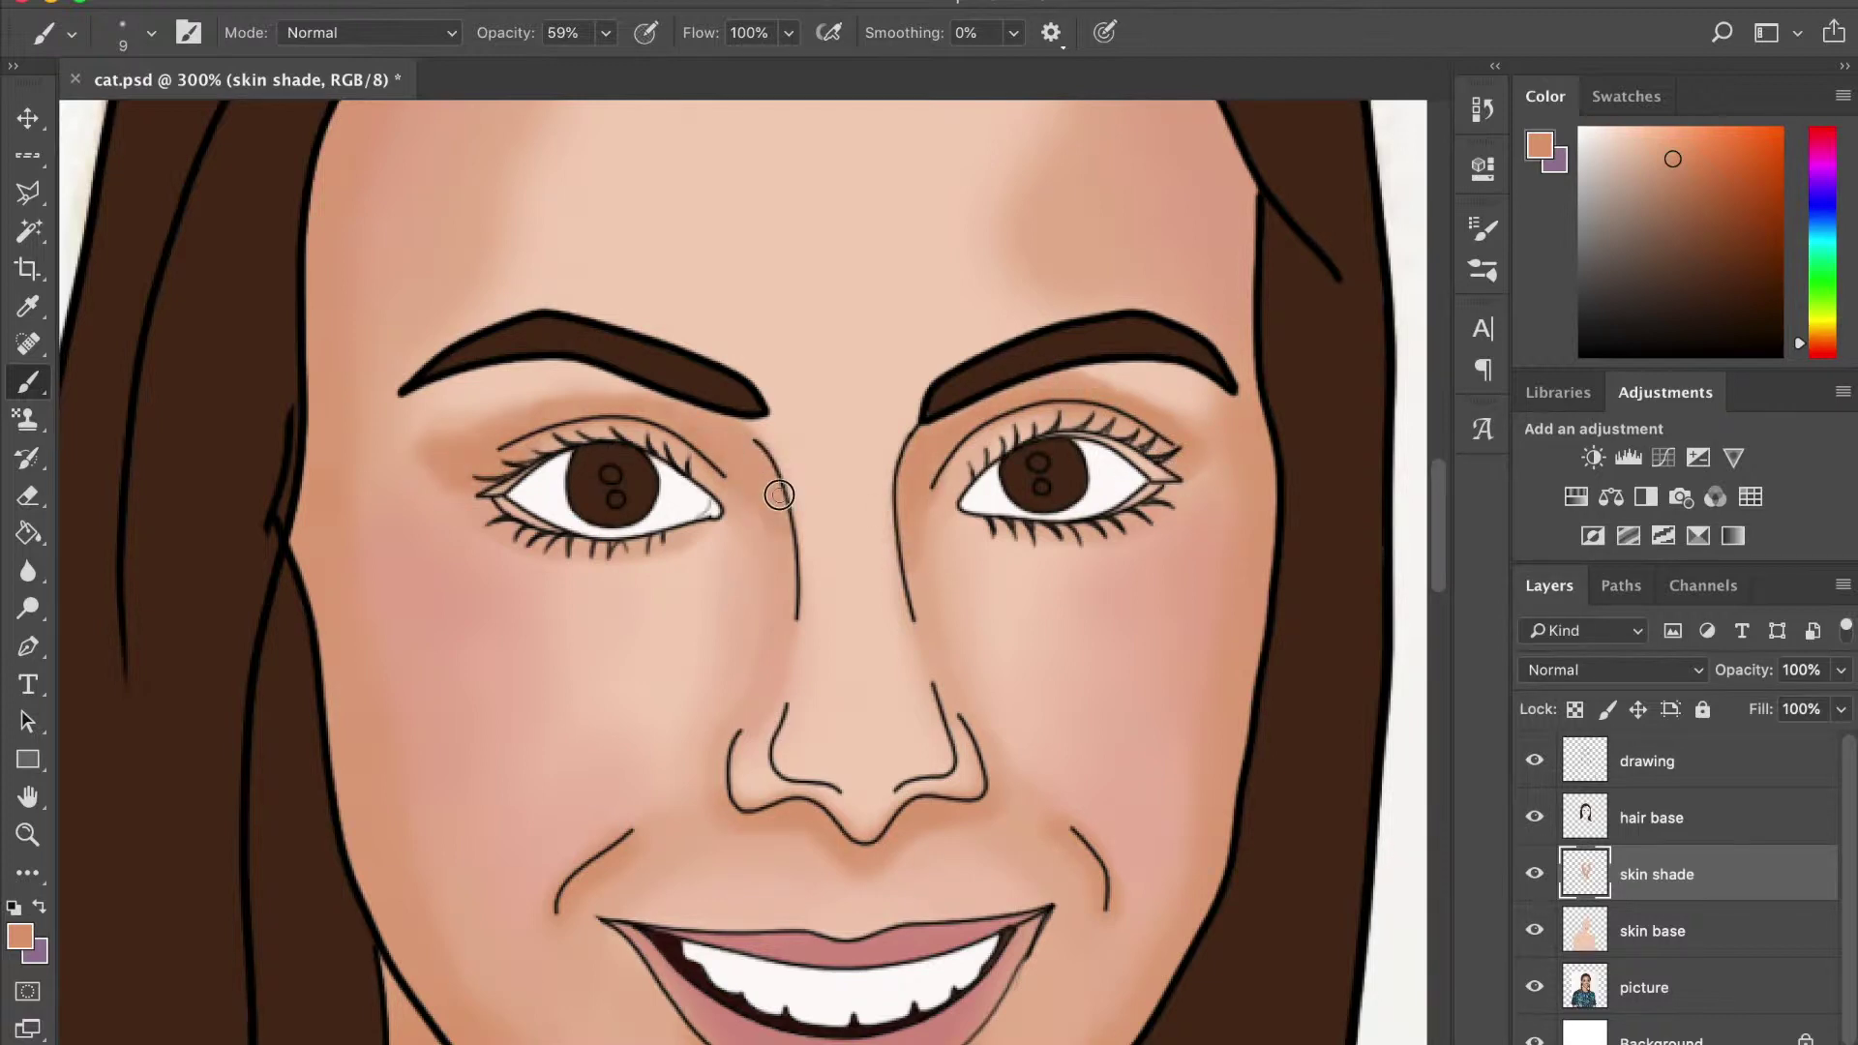
Add faint shade on the cheek by the smile line with a larger brush at 17% opacity
scroll(724, 450, "down", 3)
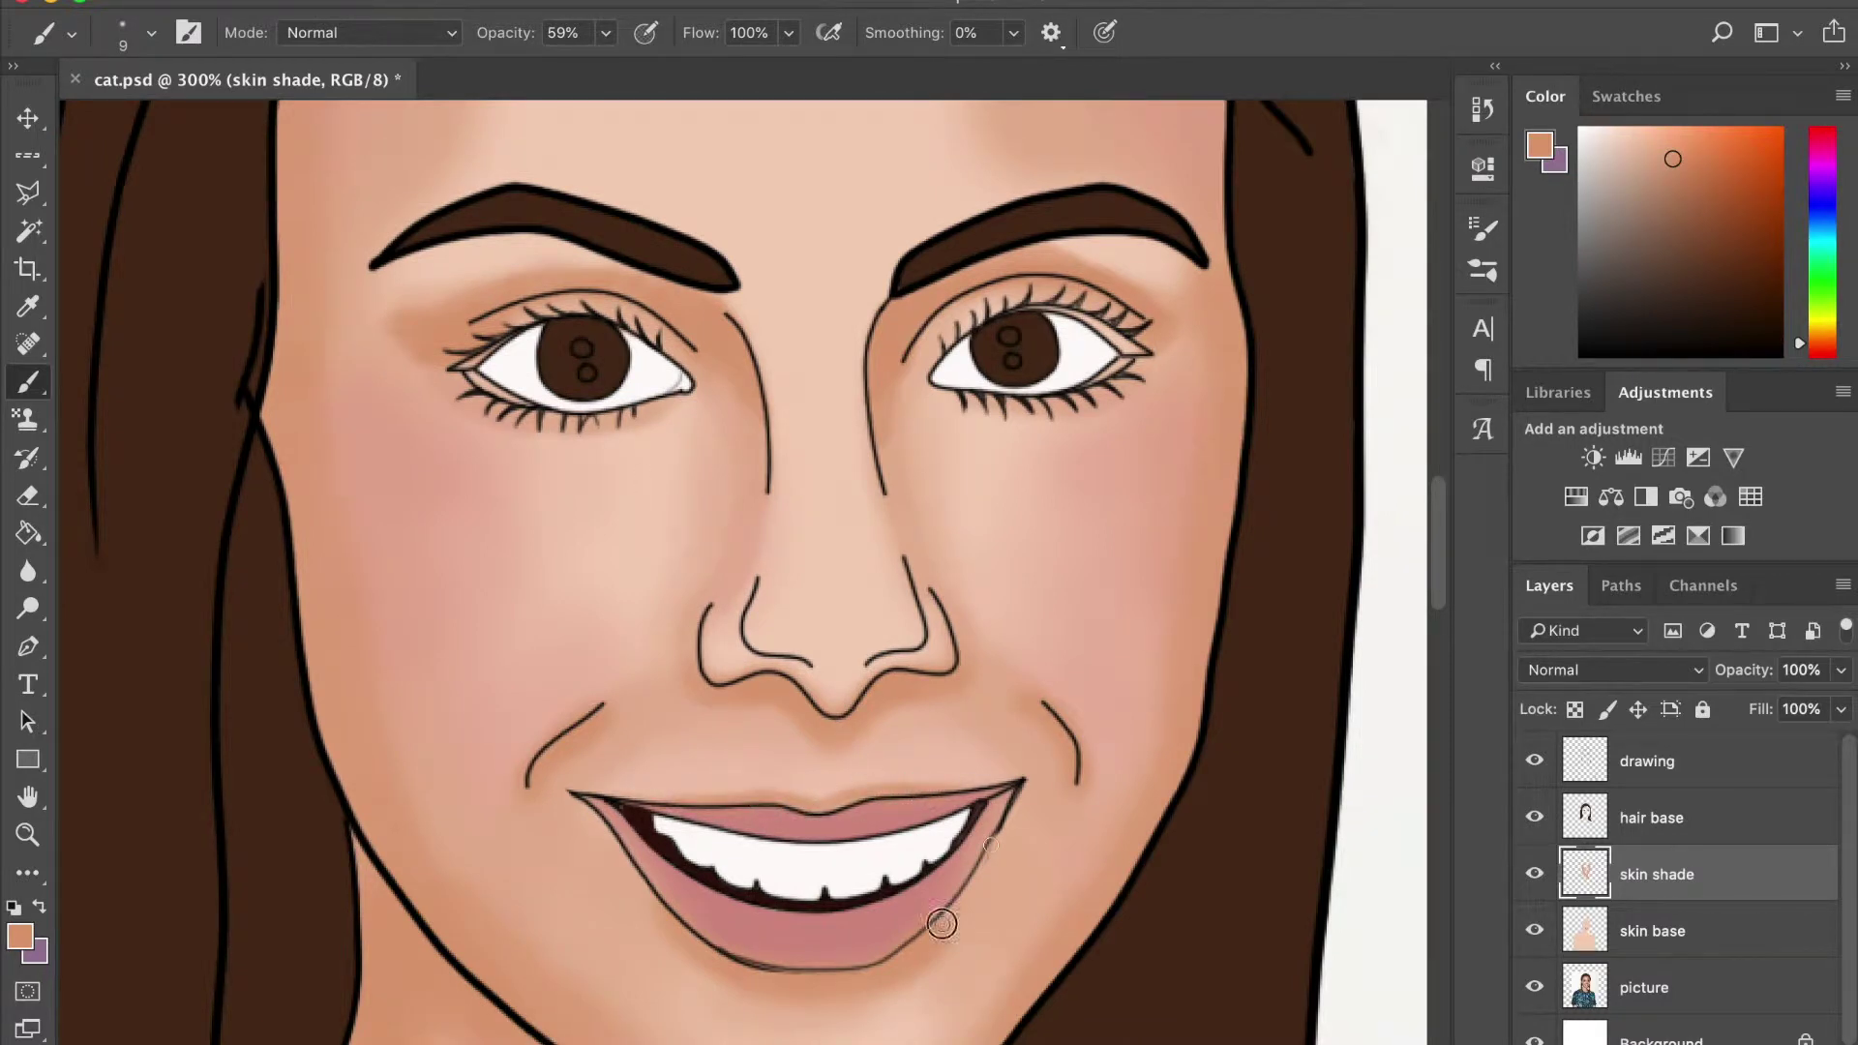
scroll(984, 857, "down", 2)
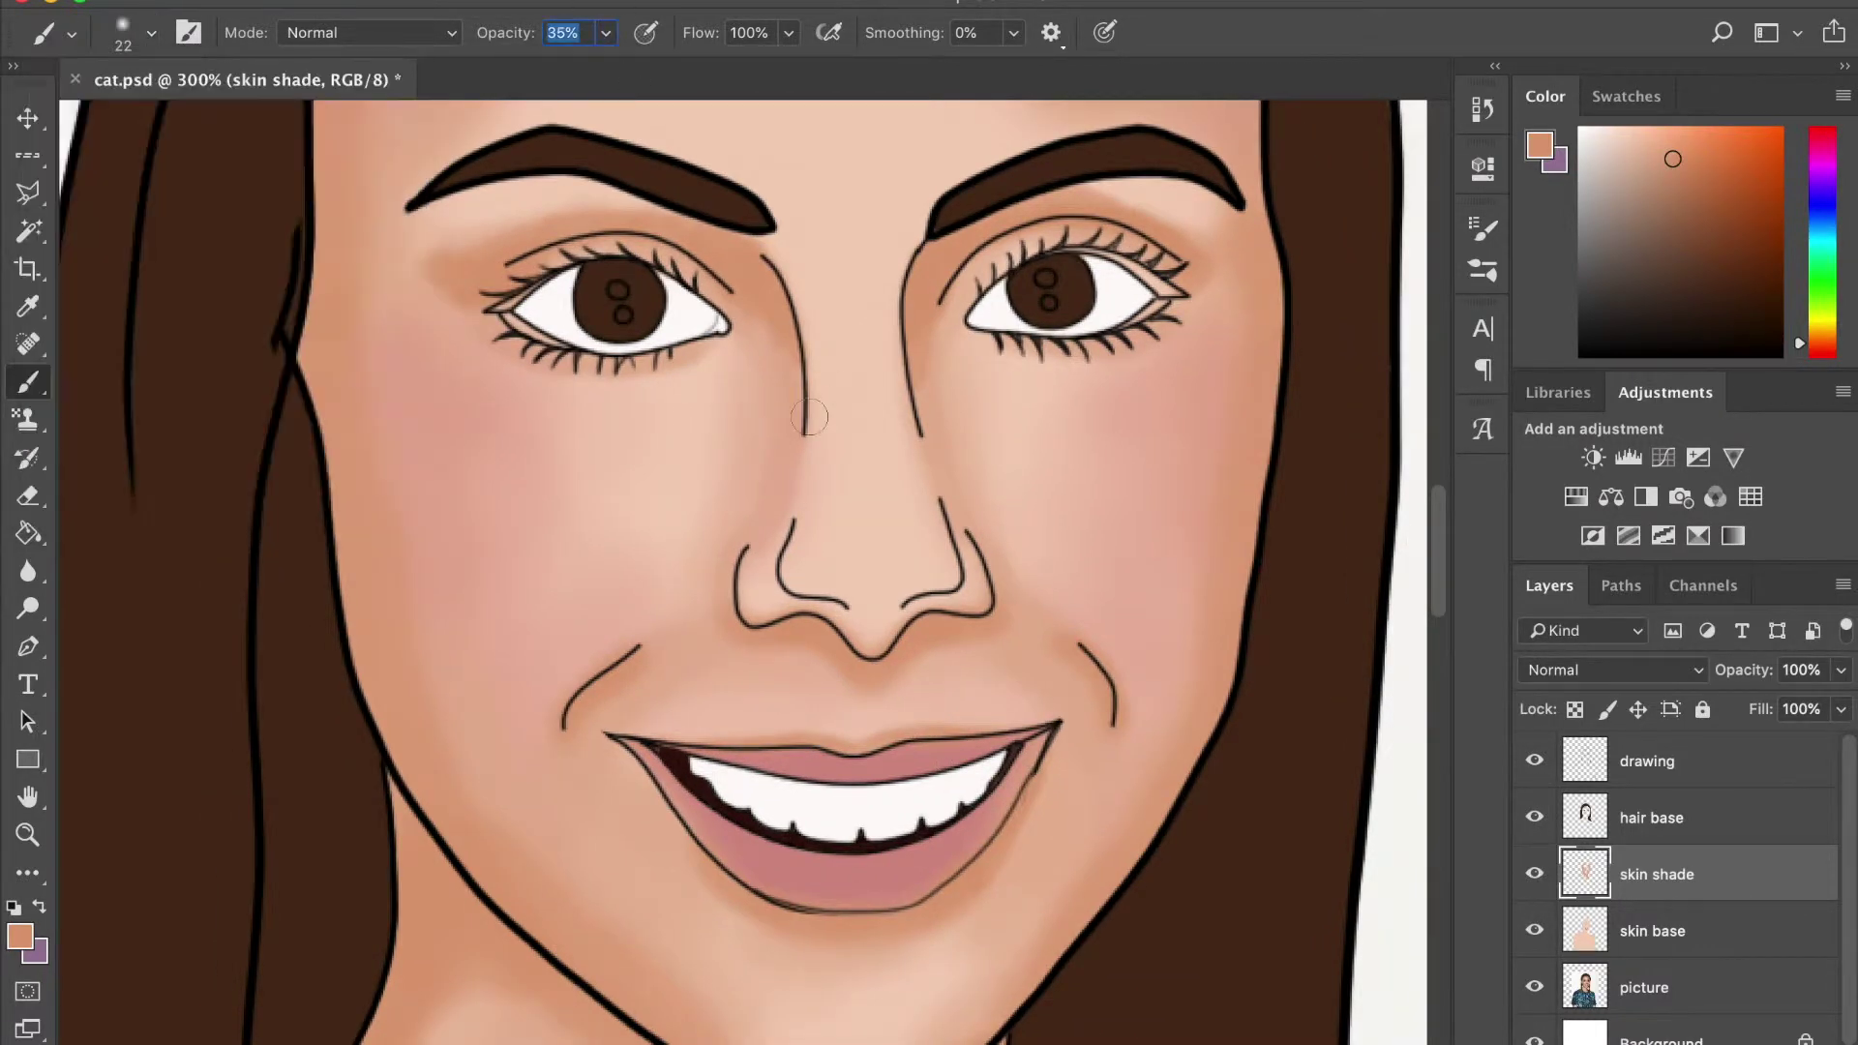
left_click(151, 33)
left_click_drag(184, 128, 176, 127)
key("Return")
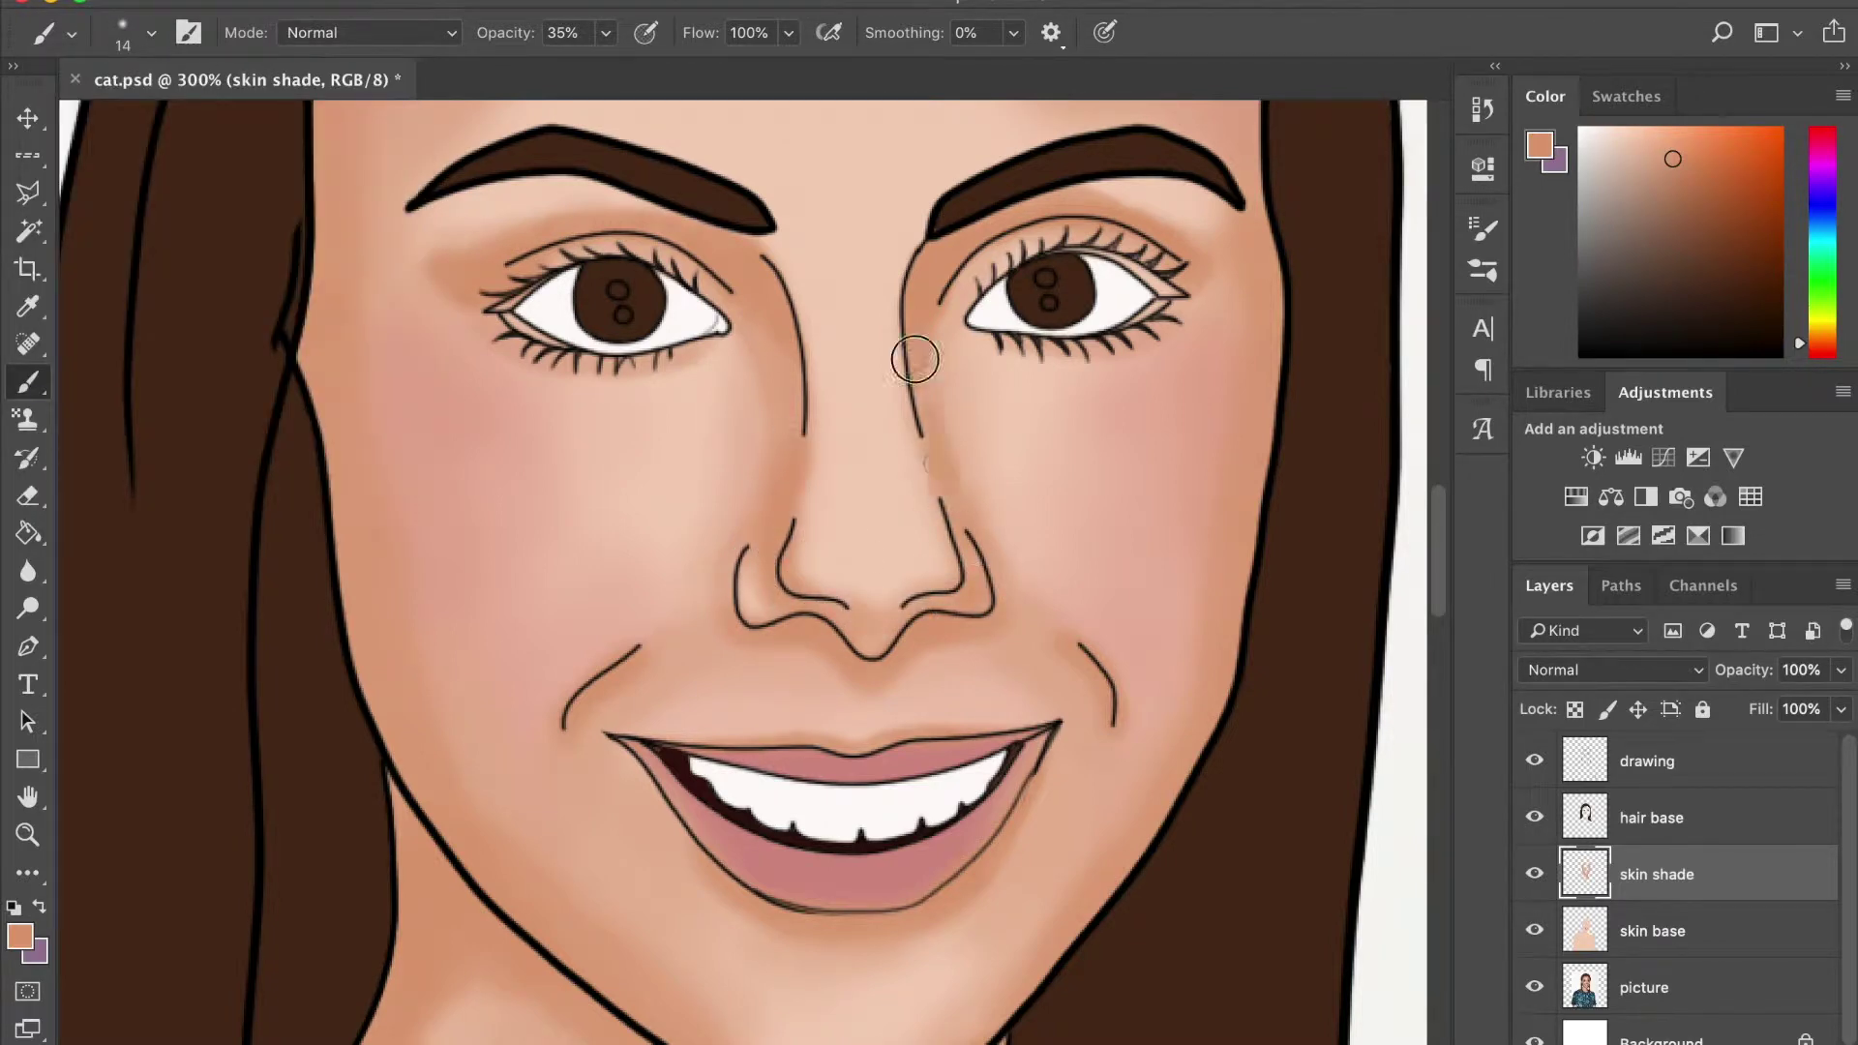
key("bracketright")
key("bracketright")
key("bracketright")
key("1")
key("7")
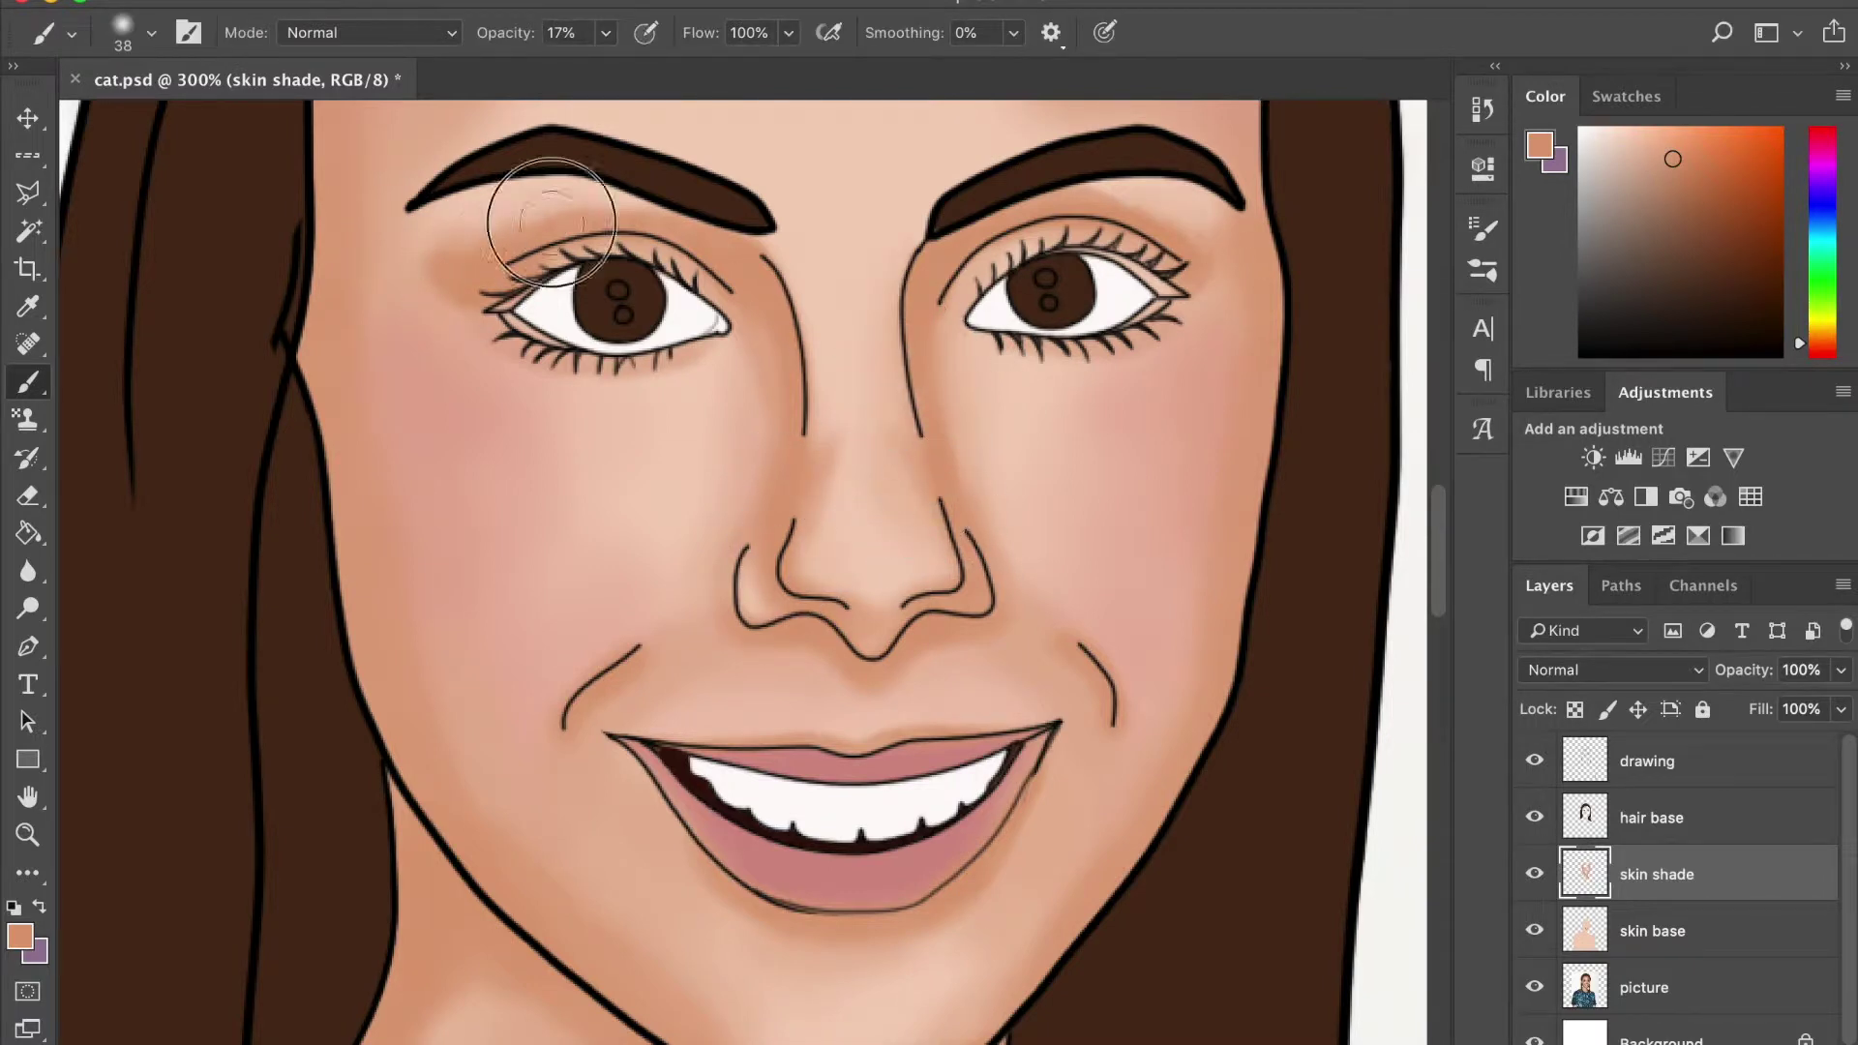
left_click_drag(464, 738, 394, 581)
Shade the forehead near the hairline and temples with a 91 px brush
key("super+minus")
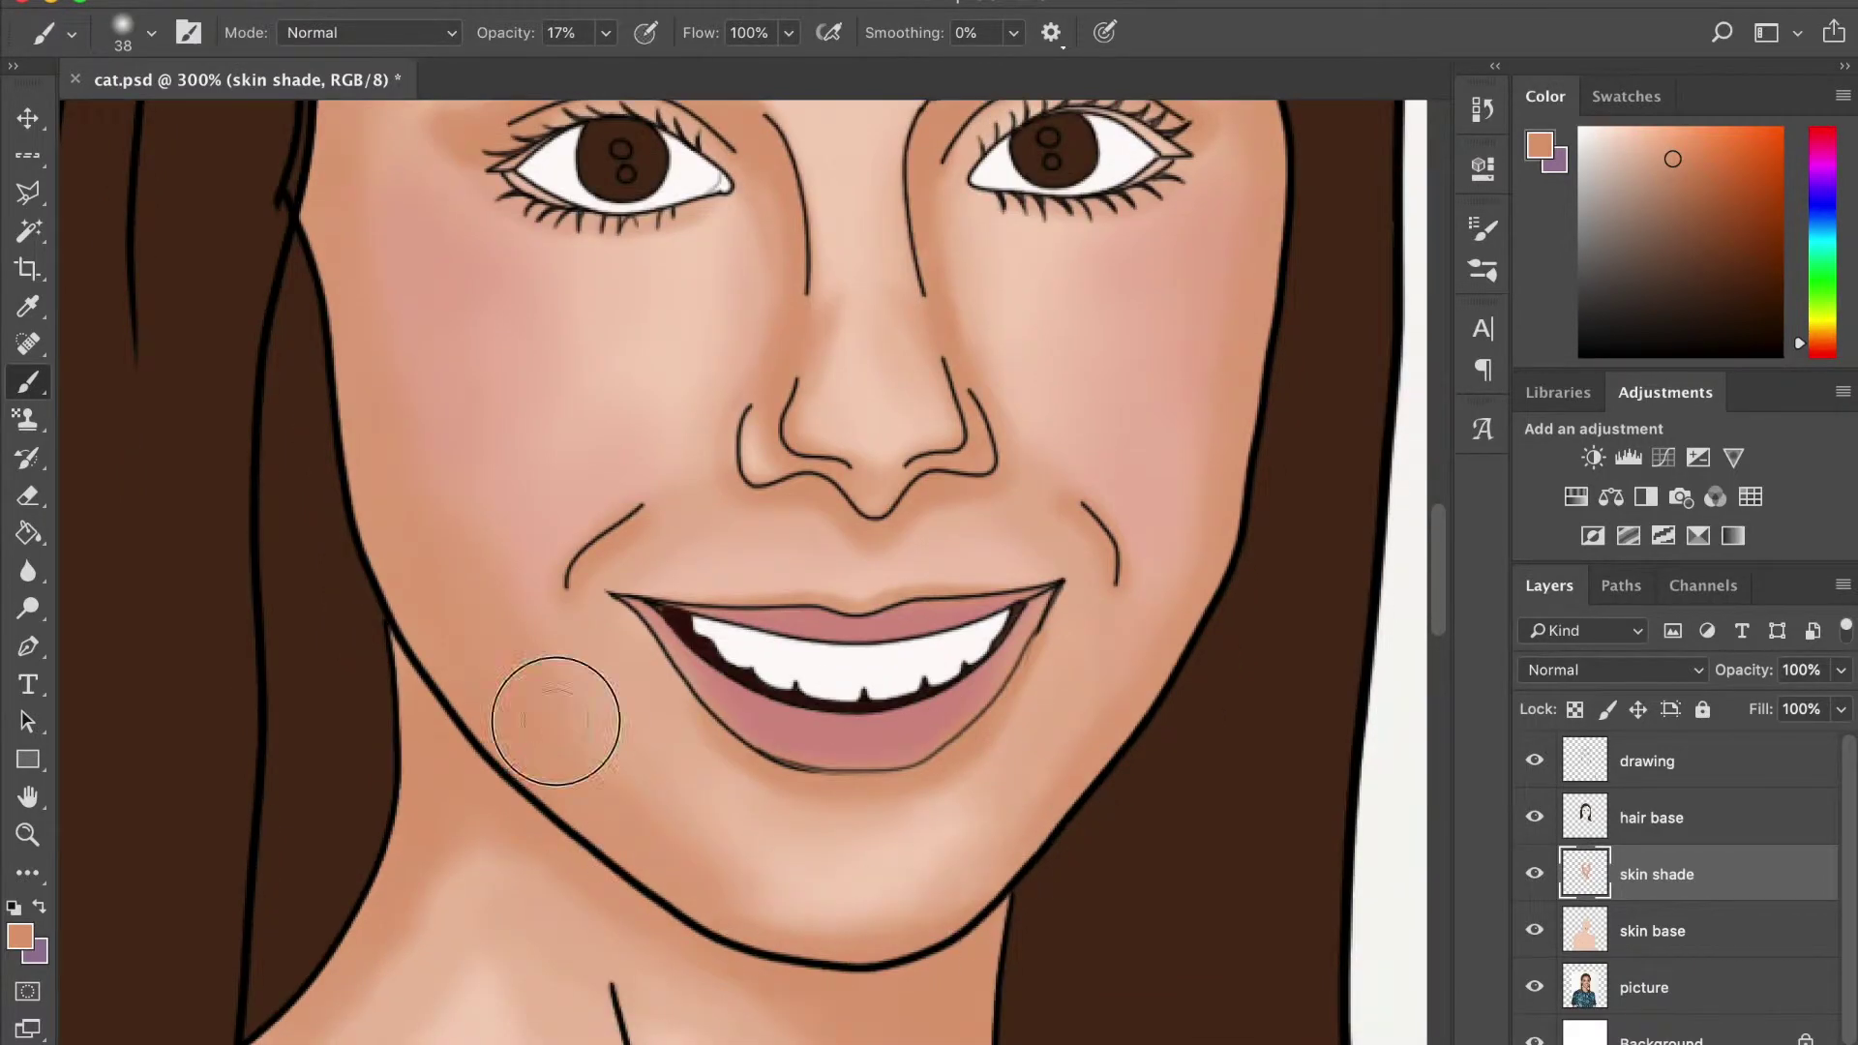
key("super+minus")
left_click(151, 32)
left_click_drag(193, 121, 232, 120)
key("Return")
mouse_move(797, 258)
left_mouse_down()
mouse_move(622, 373)
mouse_move(738, 274)
mouse_move(850, 331)
mouse_move(835, 314)
left_mouse_up()
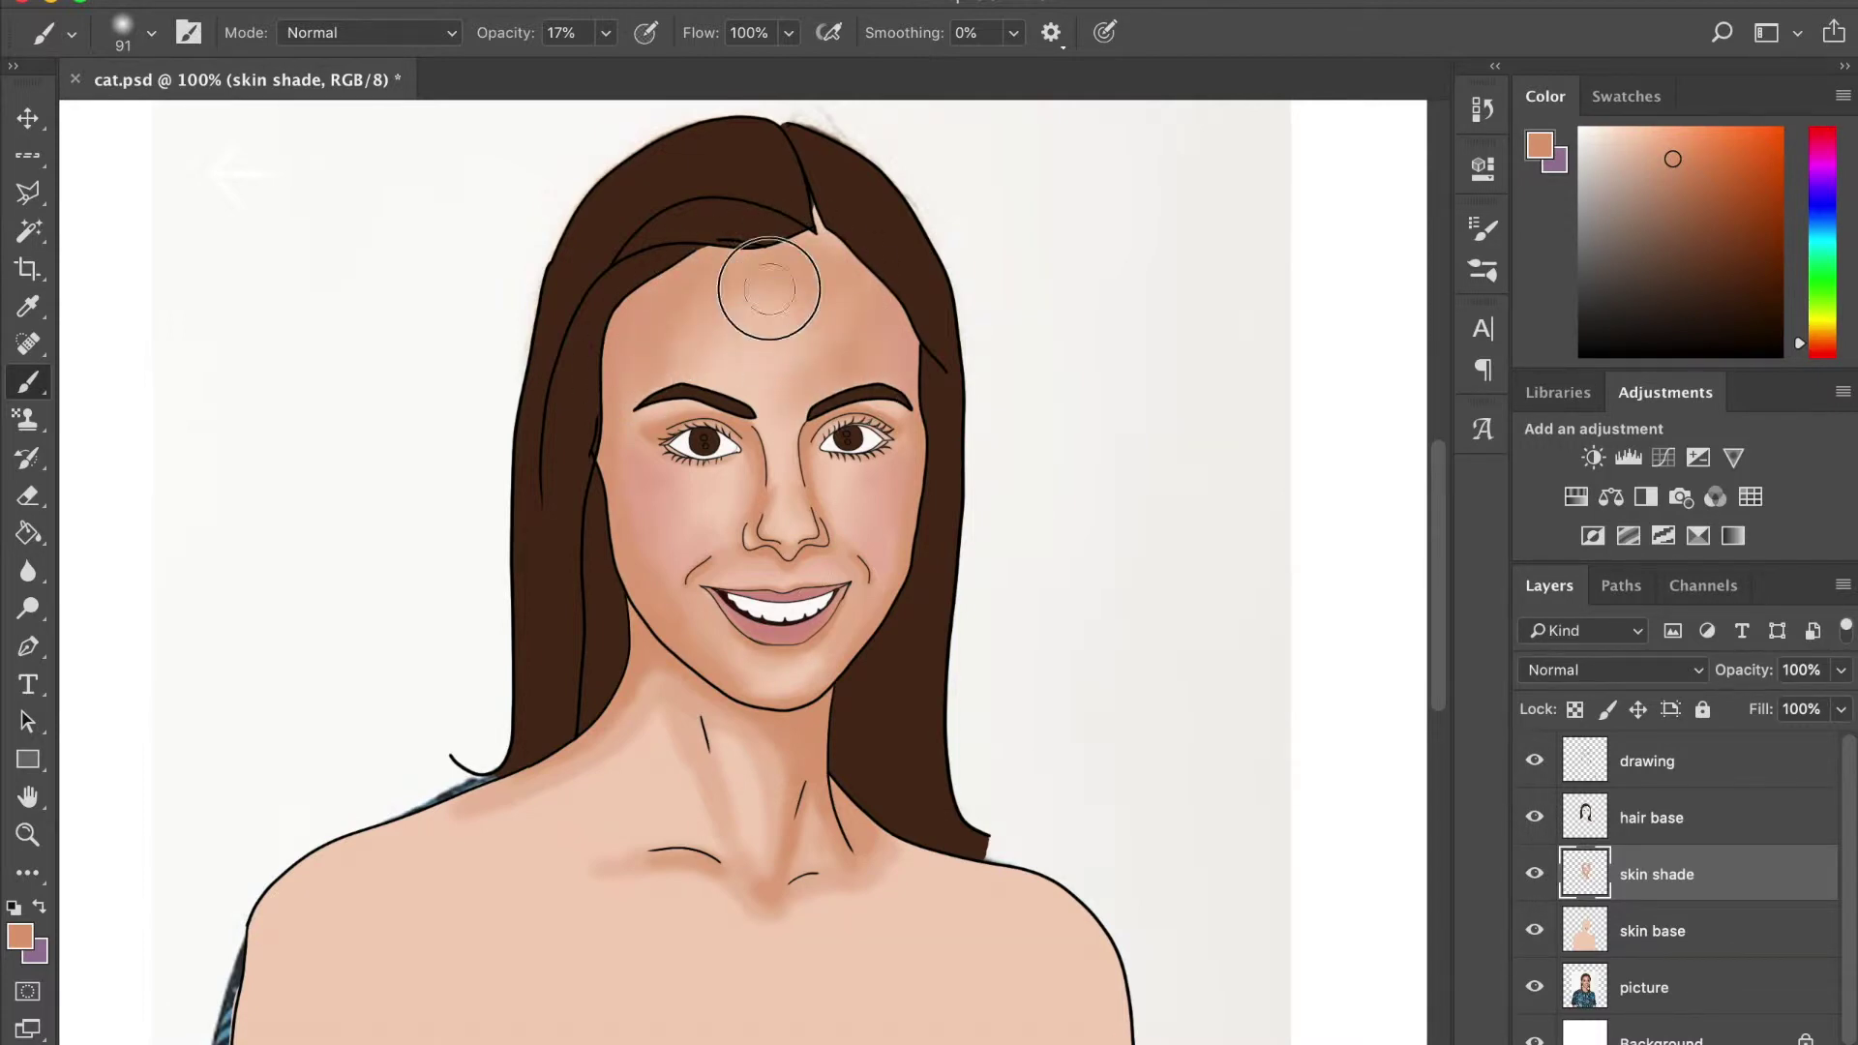
Shade the left temple with a 47 px brush and raise opacity to 48%
left_click(151, 32)
left_click_drag(232, 121, 208, 121)
key("Return")
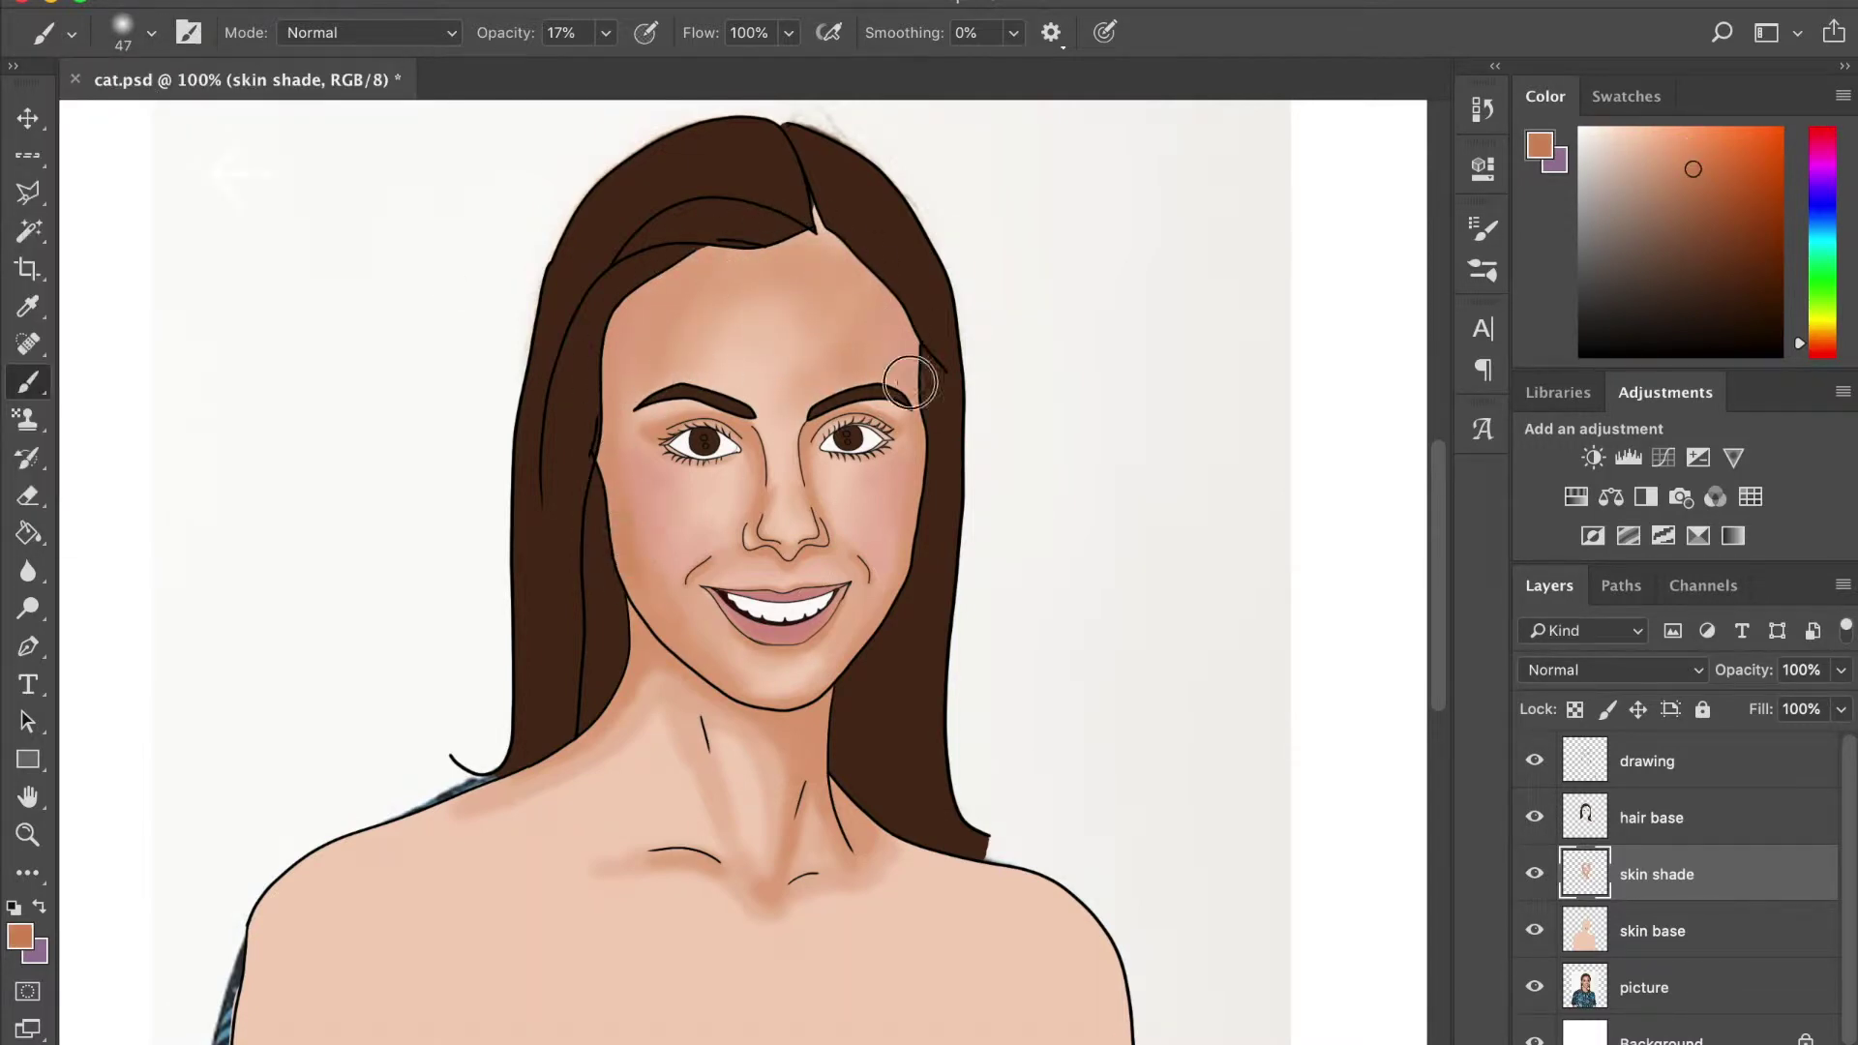
left_click_drag(595, 397, 642, 331)
left_click_drag(613, 35, 638, 35)
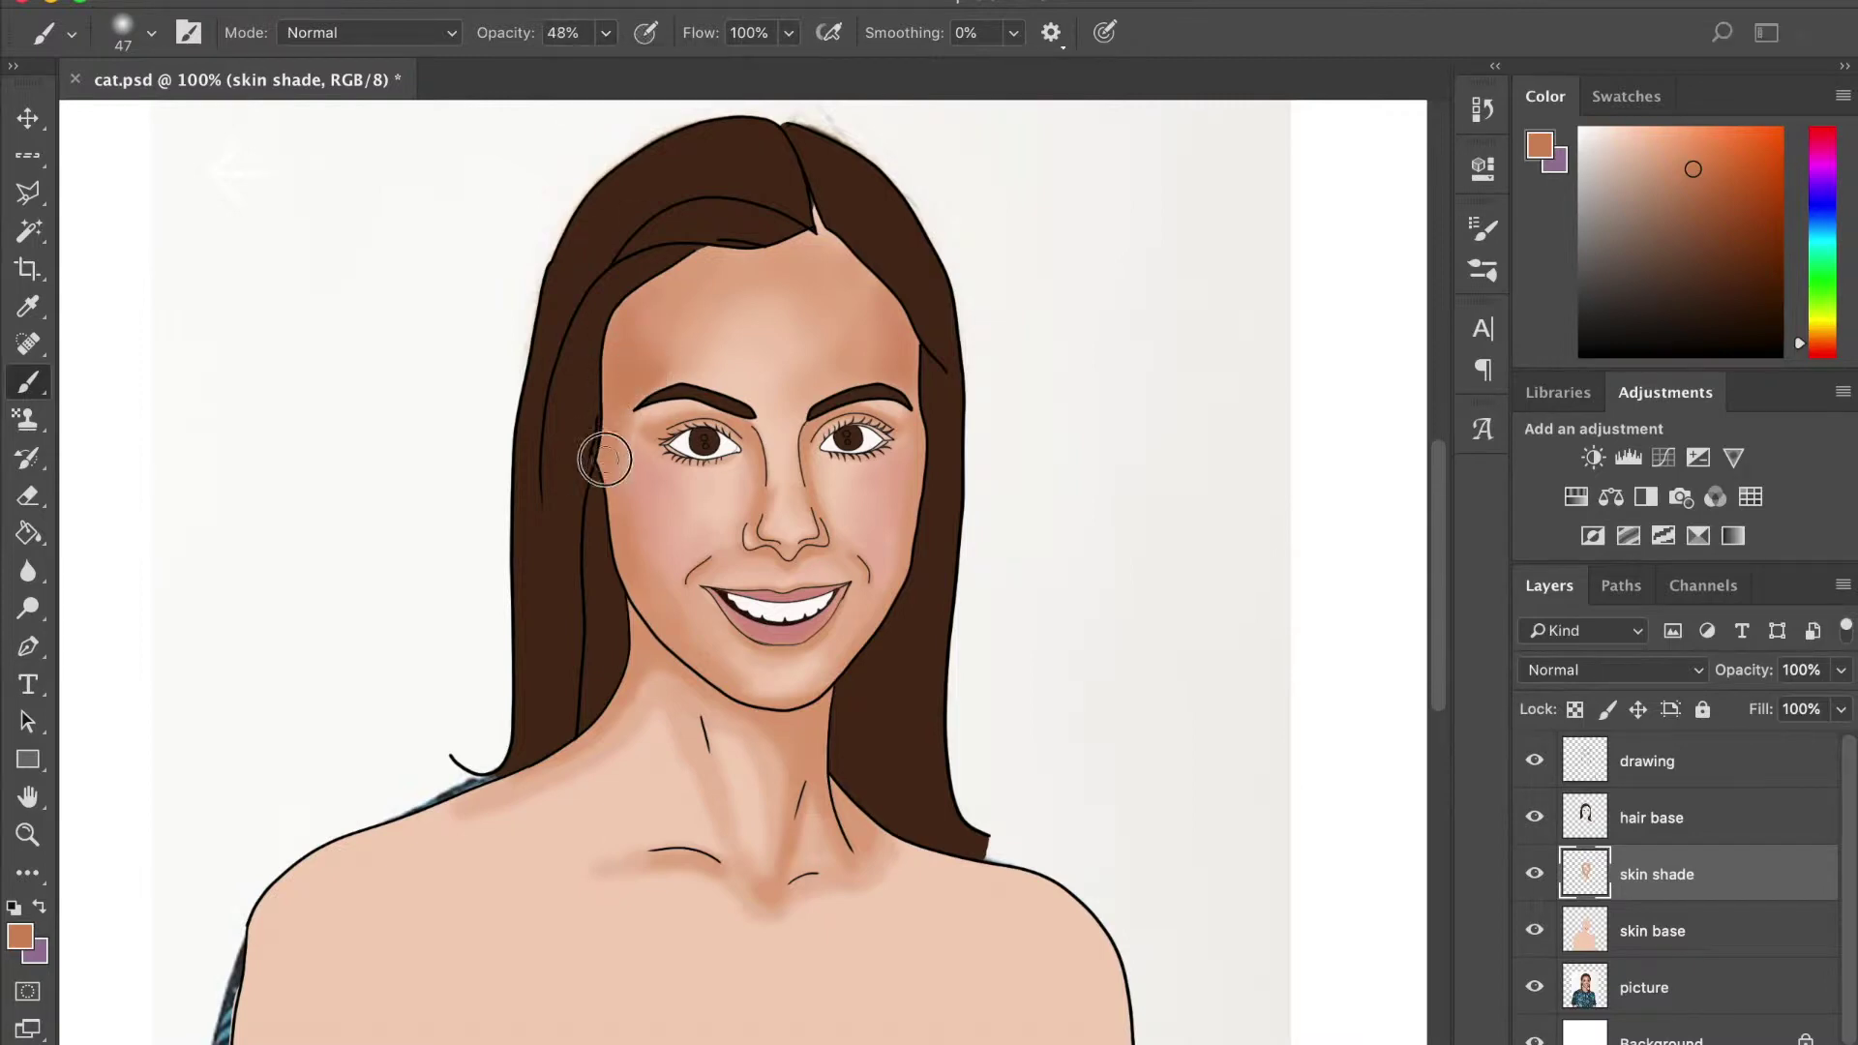
Shade under the jawline and along the neck with a 38 px brush
left_click(151, 32)
left_click_drag(198, 121, 174, 121)
key("Return")
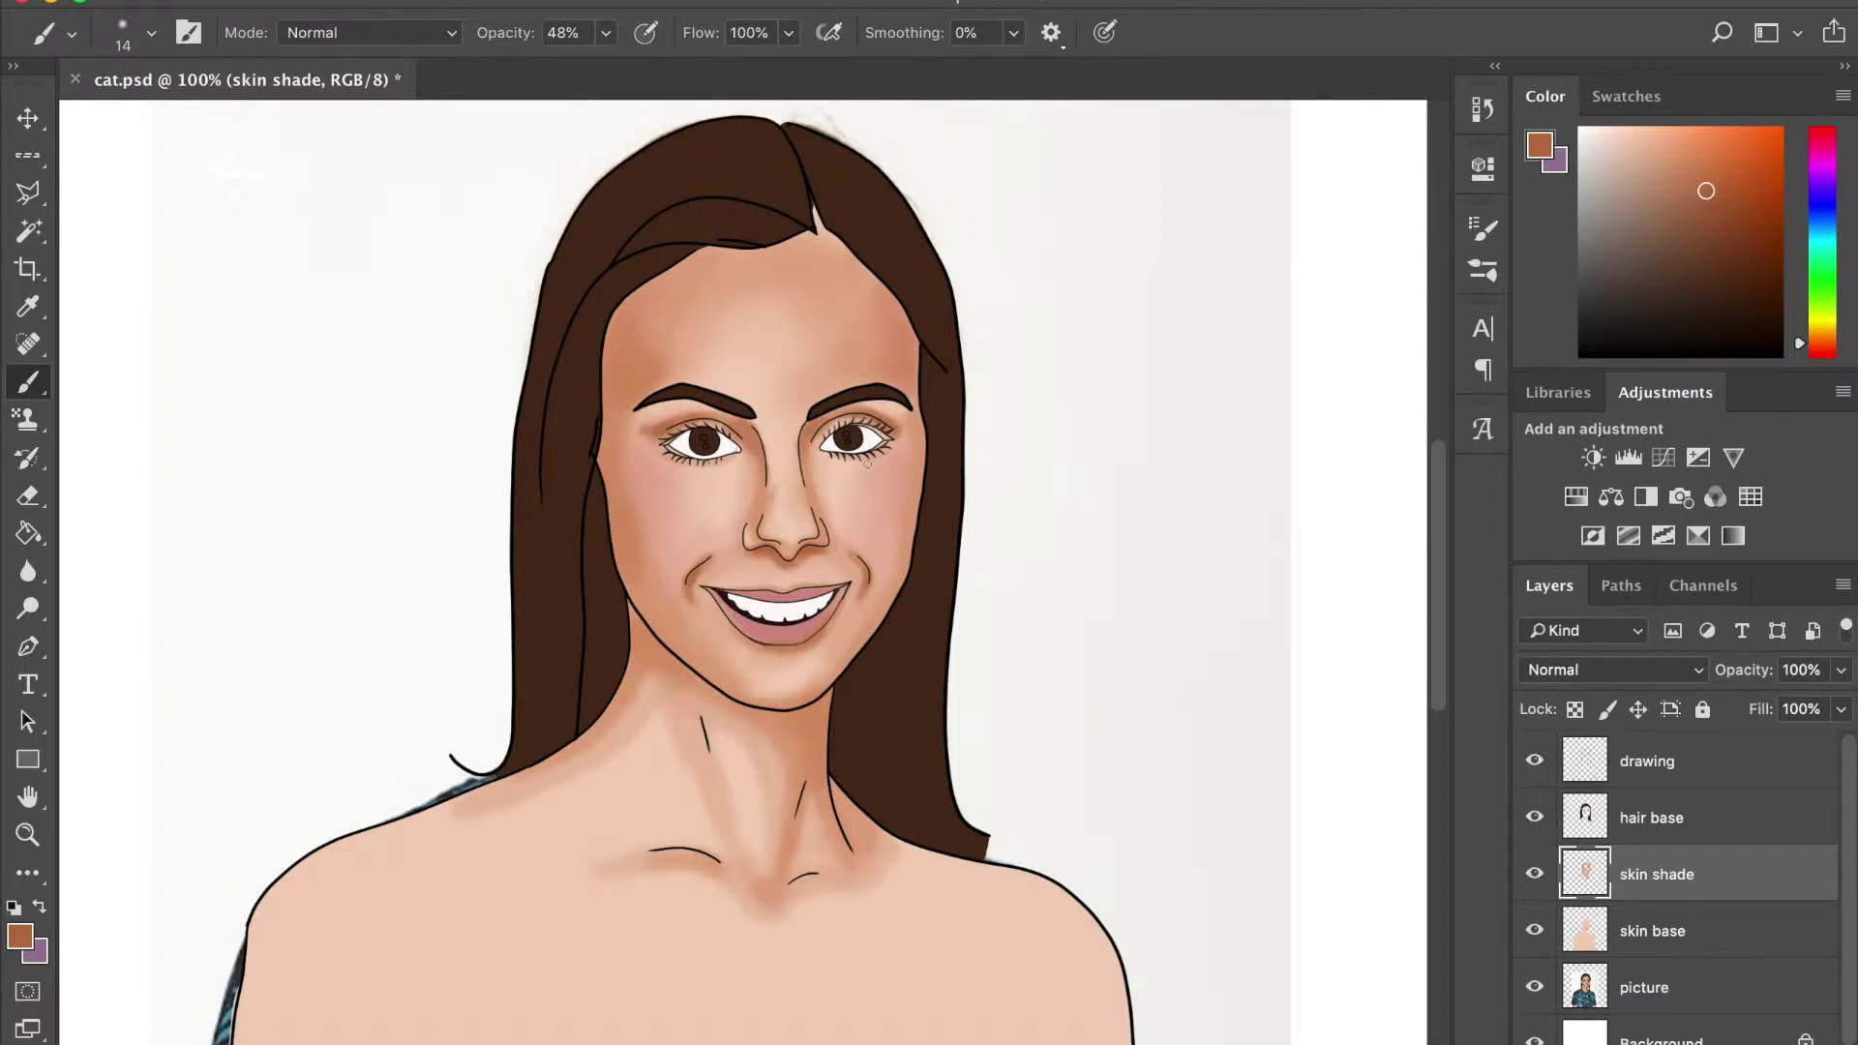
right_click(616, 514)
key("bracketright")
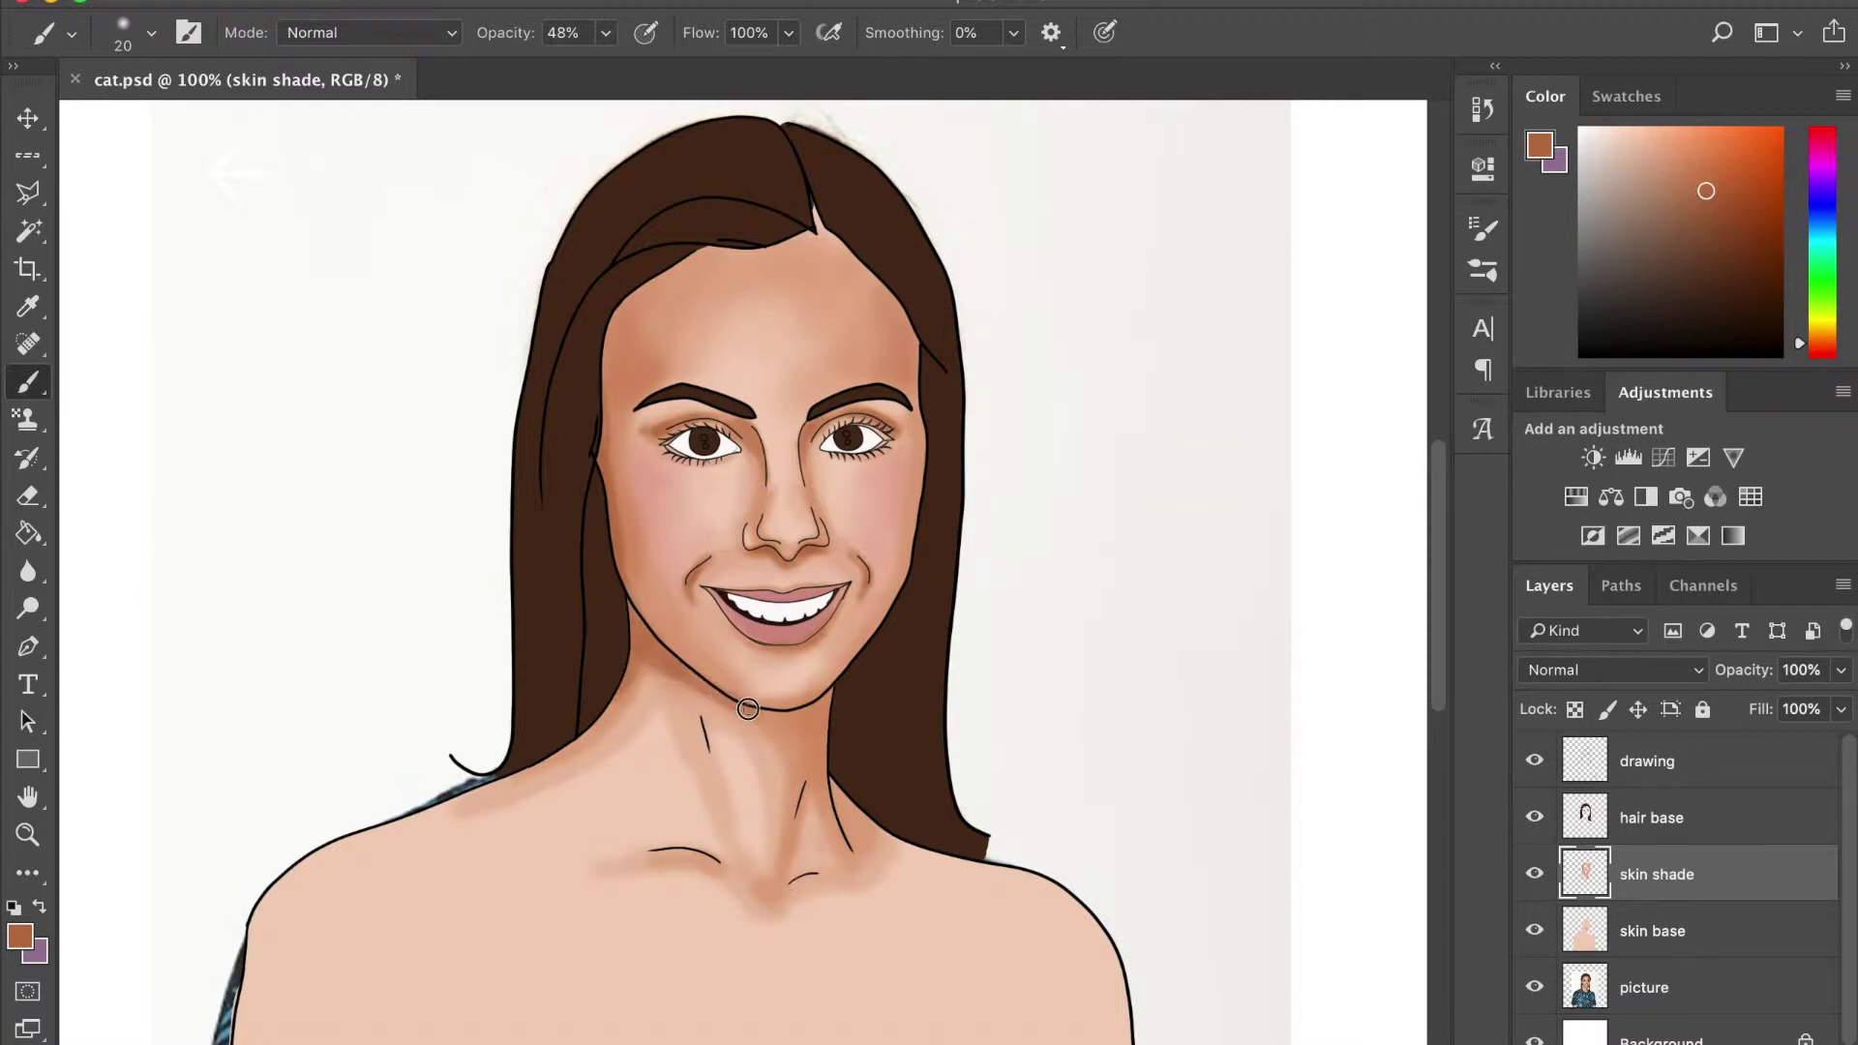
key("bracketright")
key("bracketright")
left_click_drag(804, 742, 782, 687)
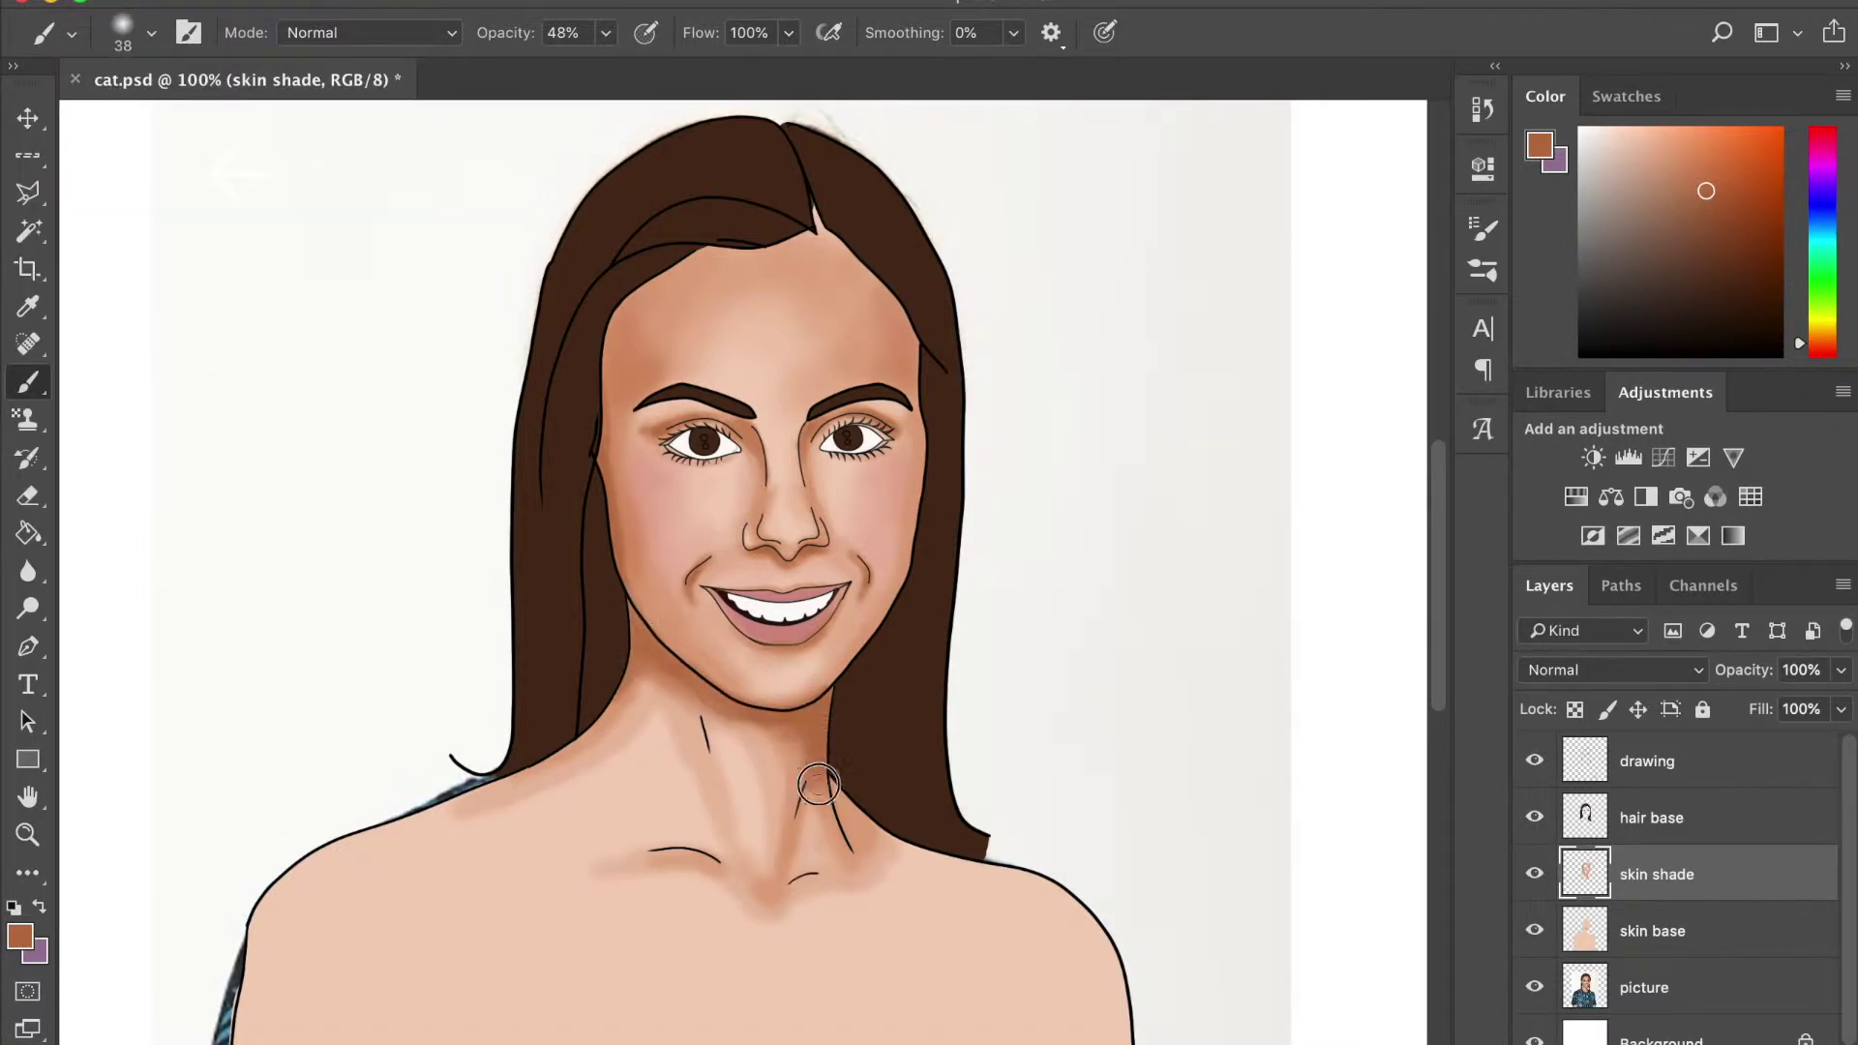
left_click_drag(815, 767, 851, 800)
At 62 px and 21% opacity, darken the right temple and cheek beside the hair
key("bracketright")
key("bracketright")
key("bracketright")
key("2")
key("1")
left_click_drag(816, 564, 749, 577)
key("ctrl+z")
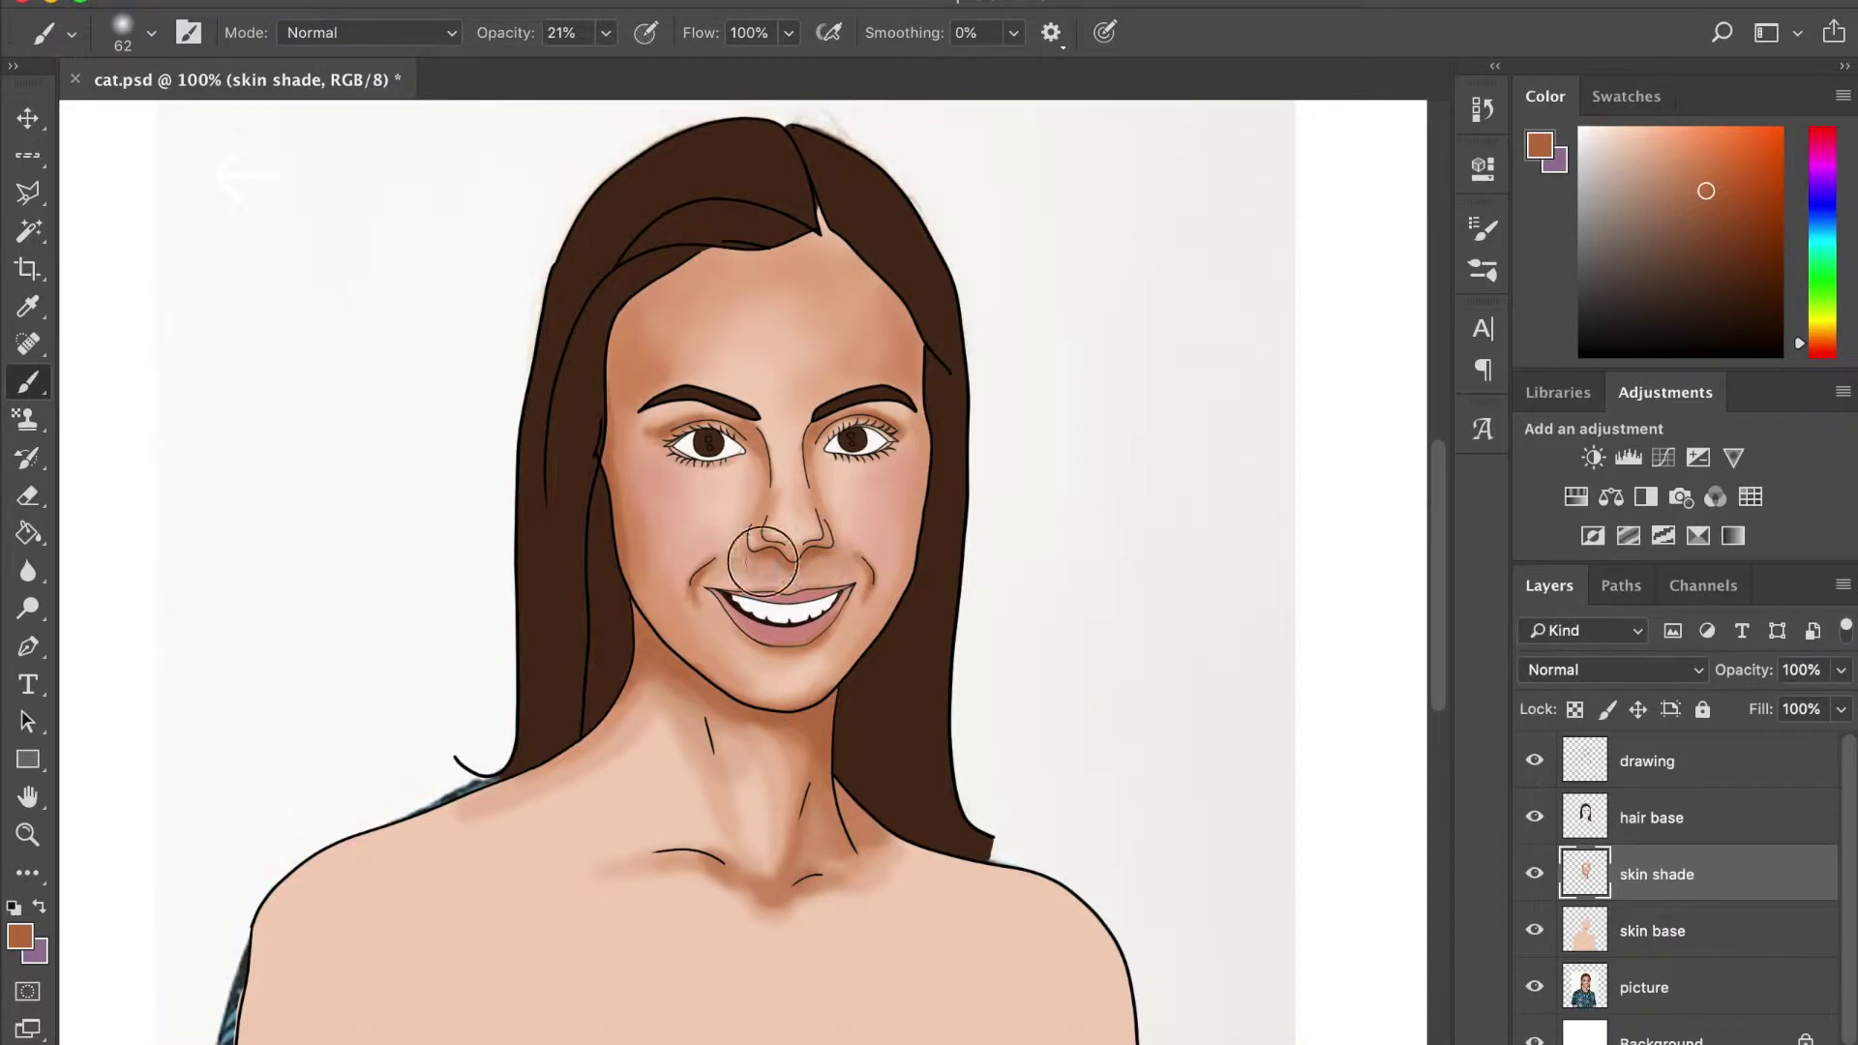
left_click_drag(929, 364, 906, 547)
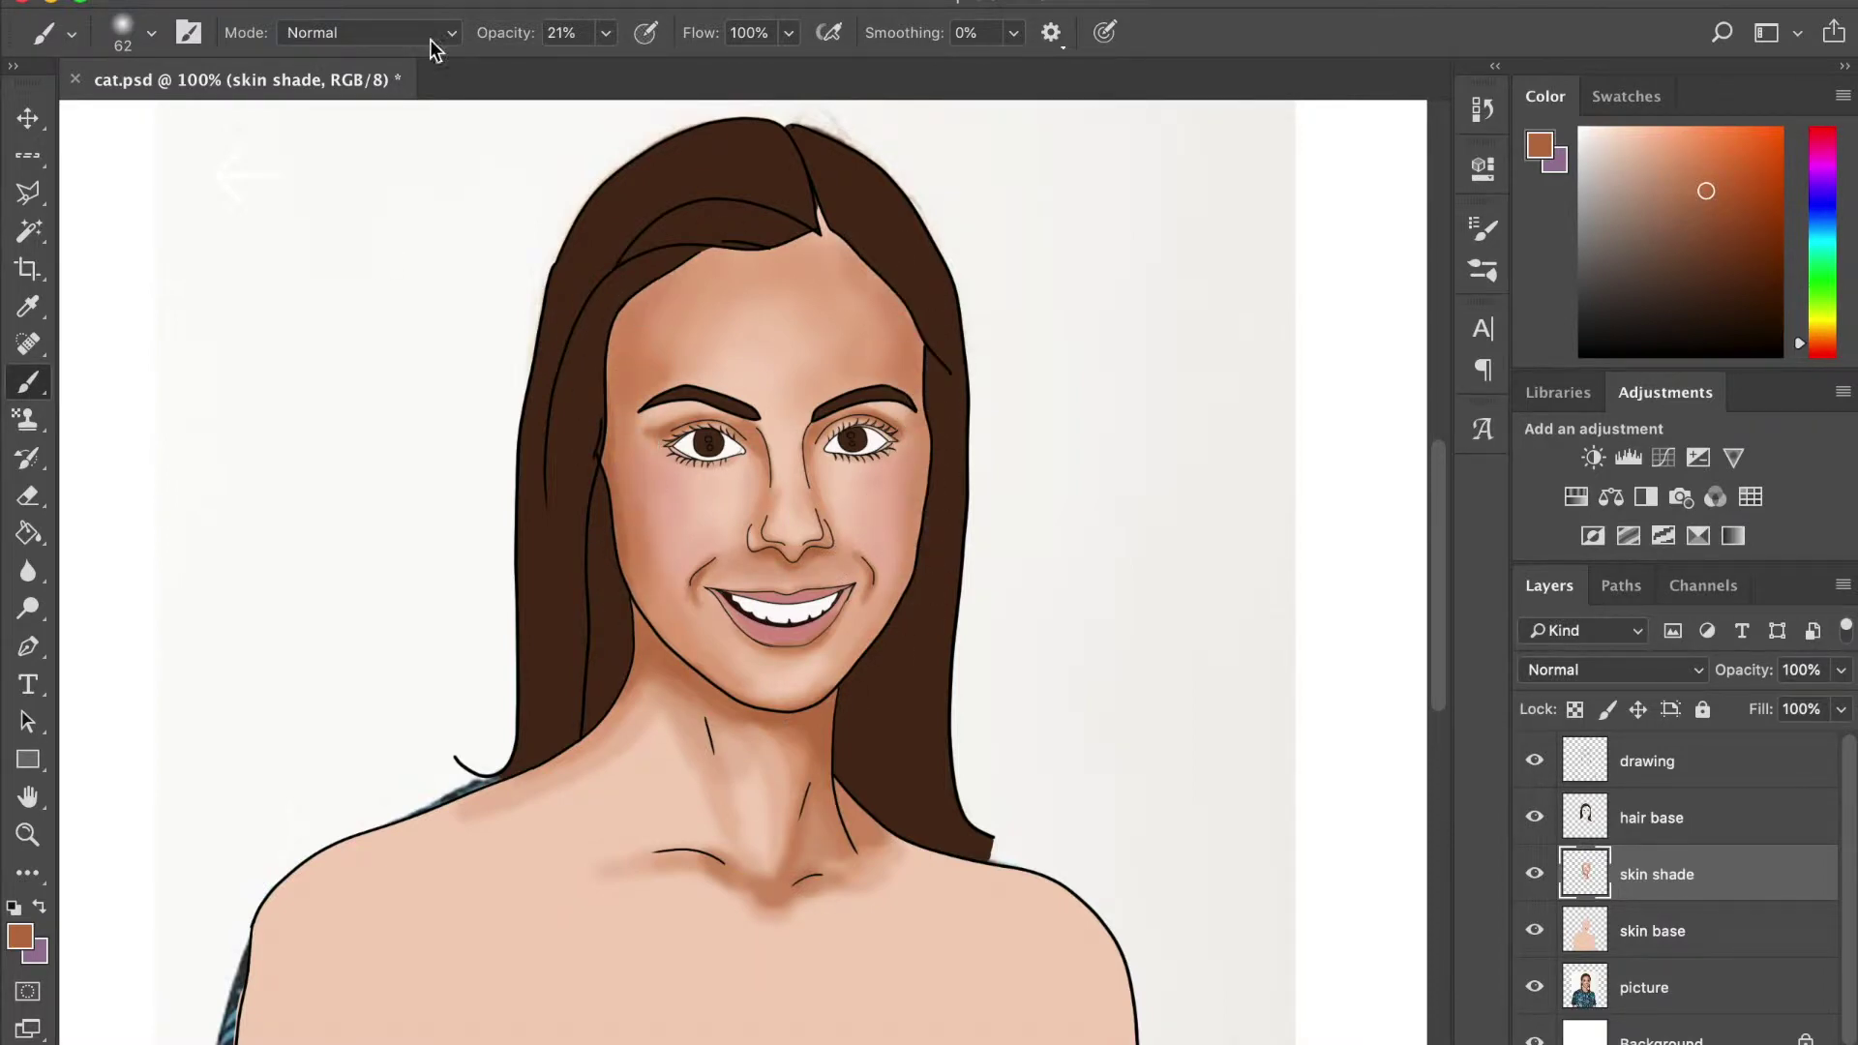
Shade both collarbones and the shoulder line, then set the brush size to 46
scroll(658, 742, "down", 3)
scroll(658, 742, "left", 3)
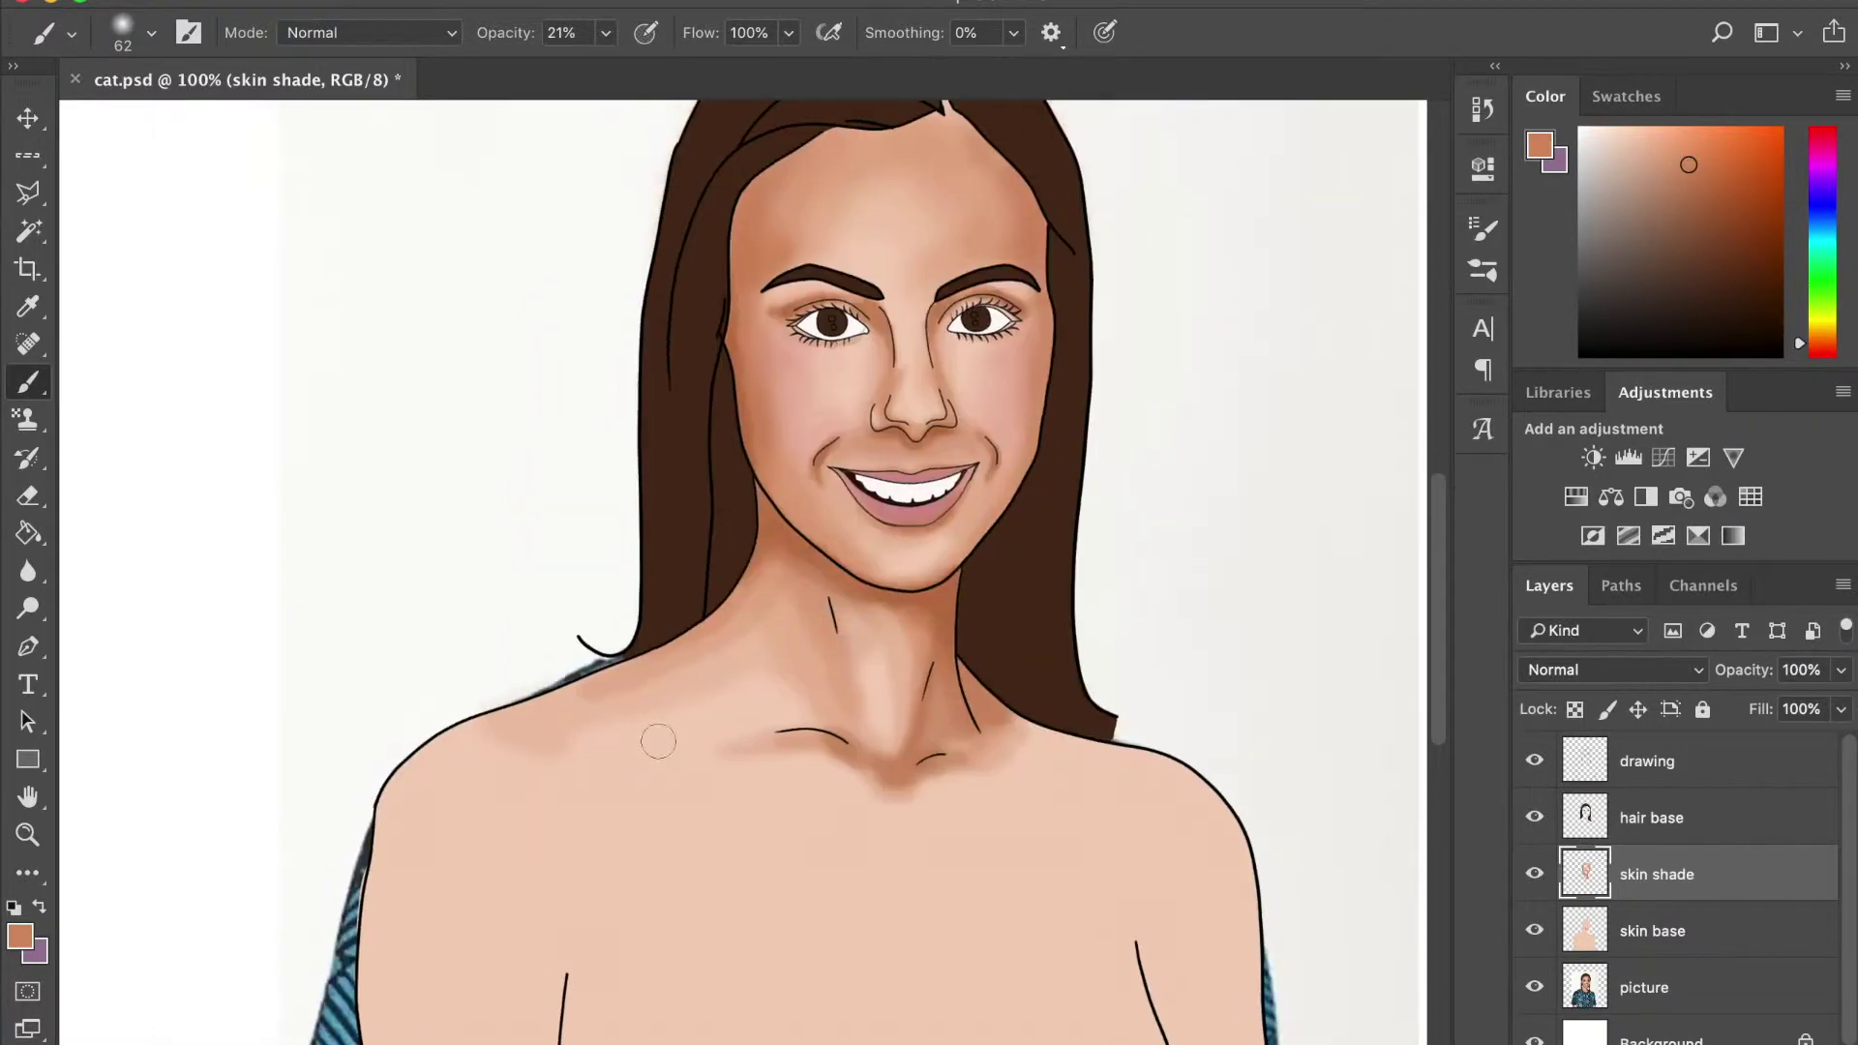
key("ctrl+minus")
left_click_drag(619, 581, 793, 609)
left_click_drag(931, 602, 704, 604)
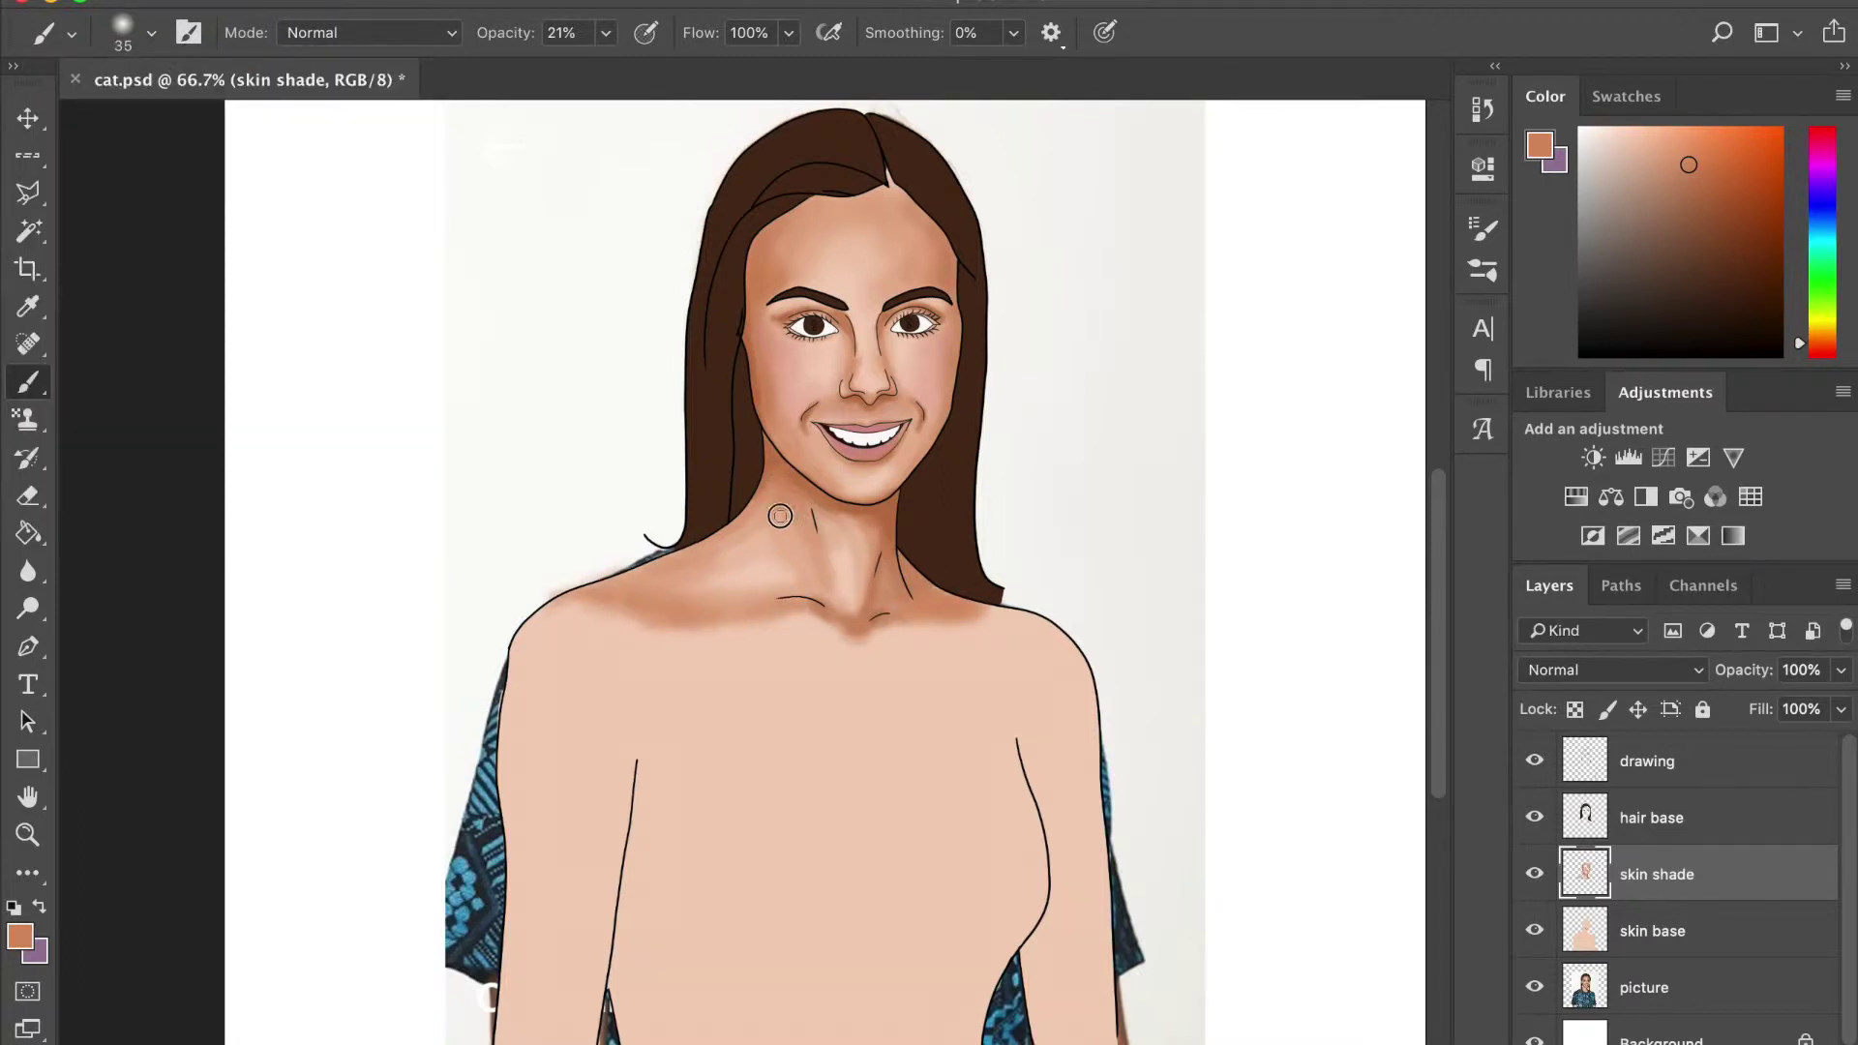
left_click(152, 37)
type("46")
key("Return")
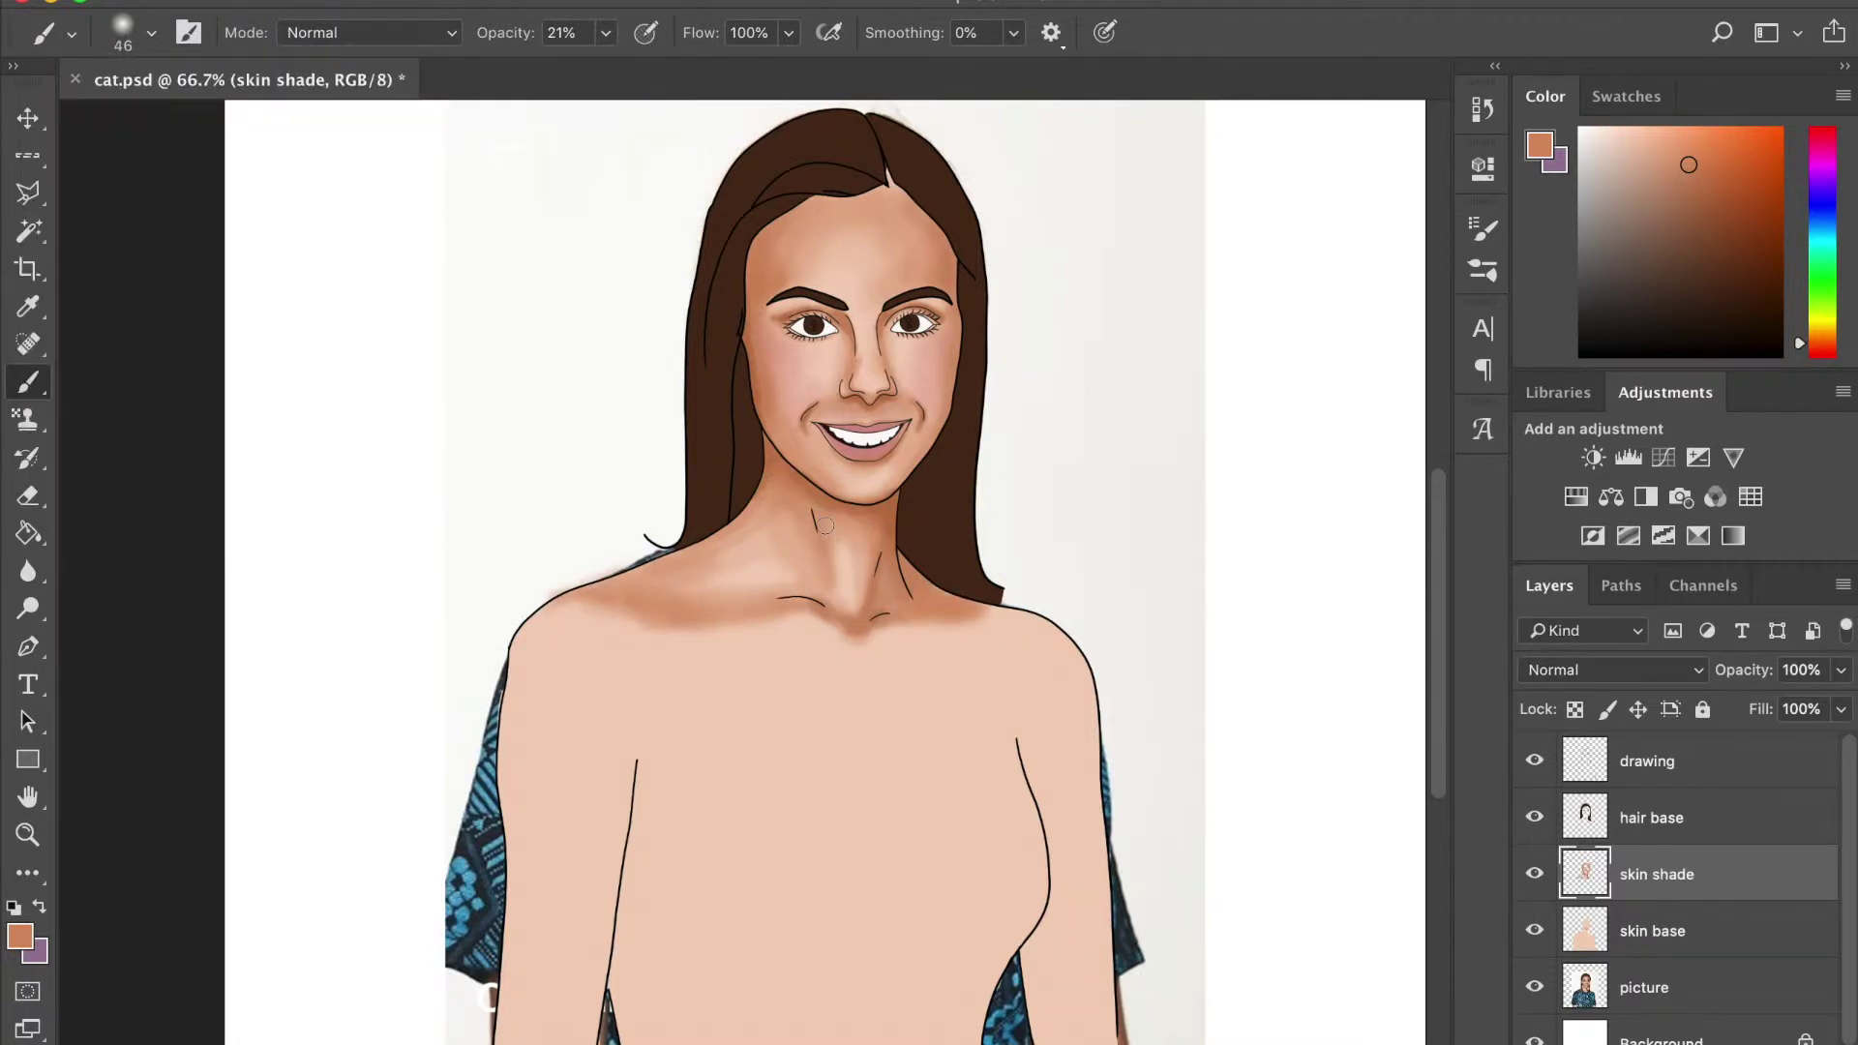
key("ctrl+plus")
key("ctrl+plus")
Pick a lighter peach colour and set the brush to 59 px at 11% opacity
left_click(712, 716, "alt")
left_click(843, 572, "alt")
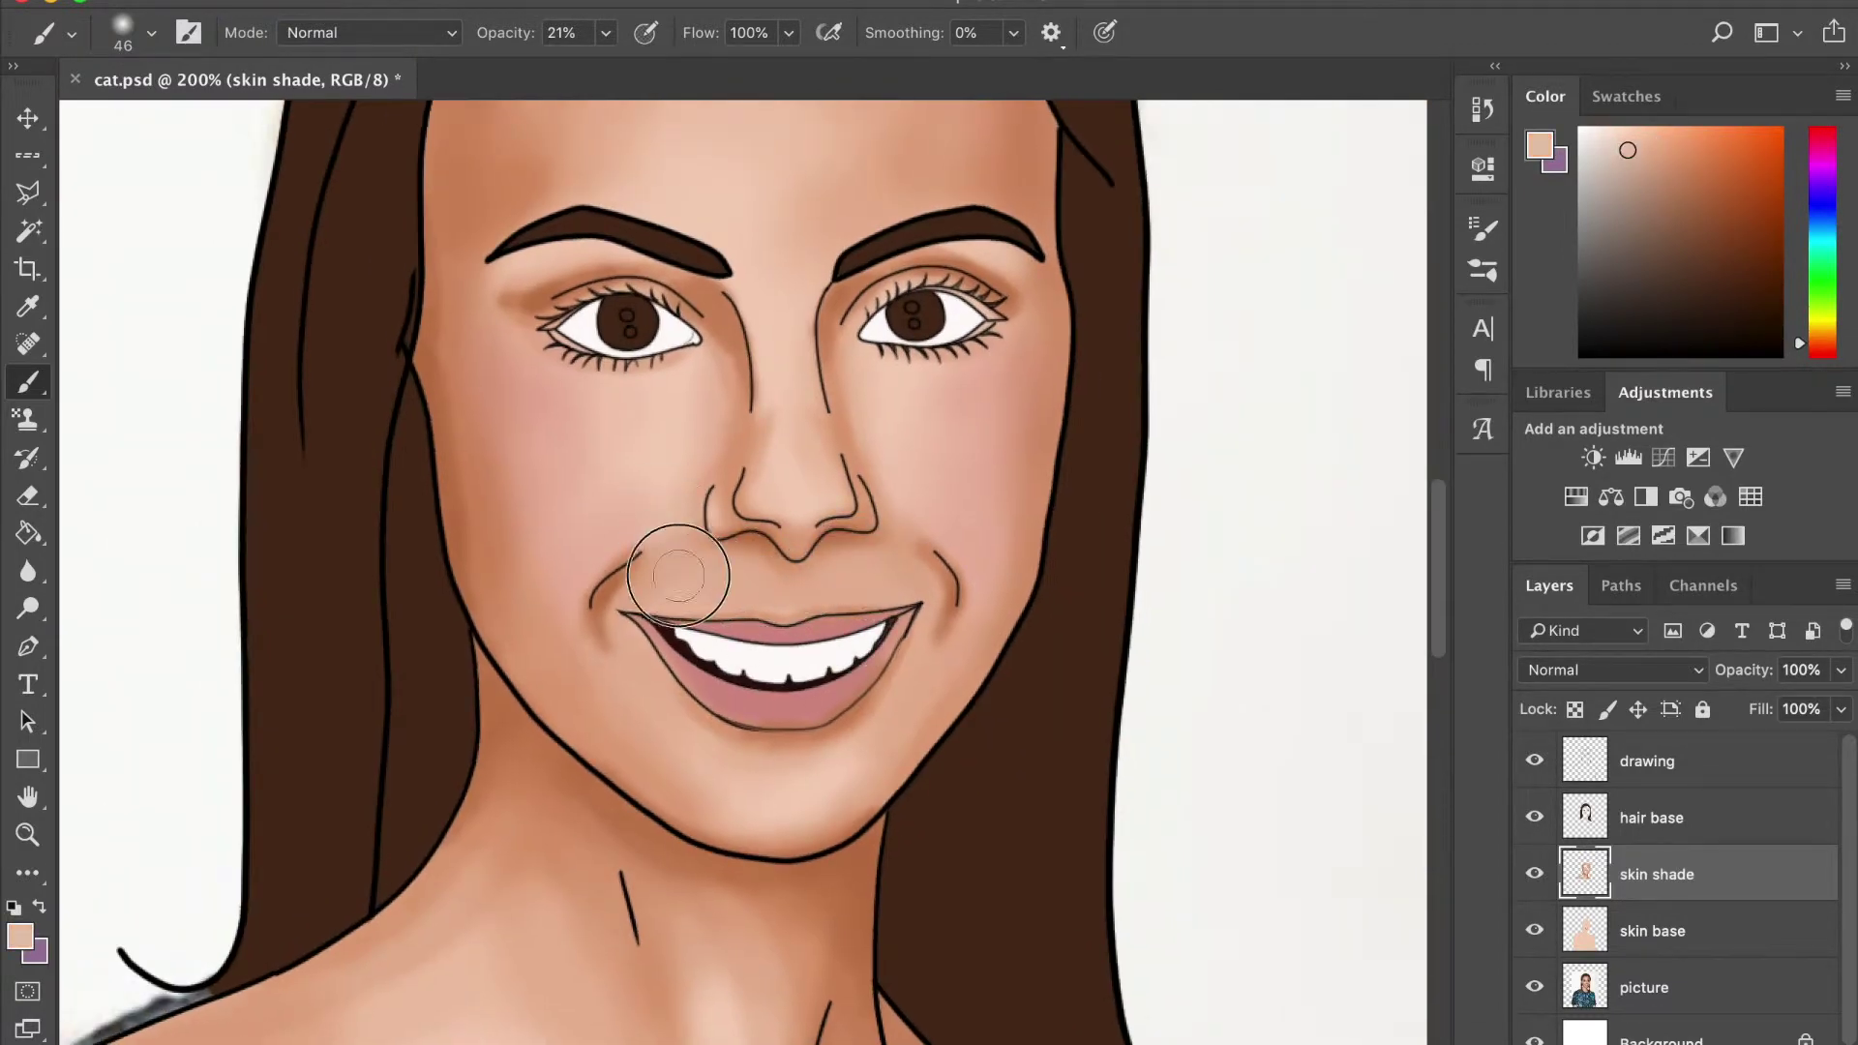
key("ctrl+minus")
key("ctrl+minus")
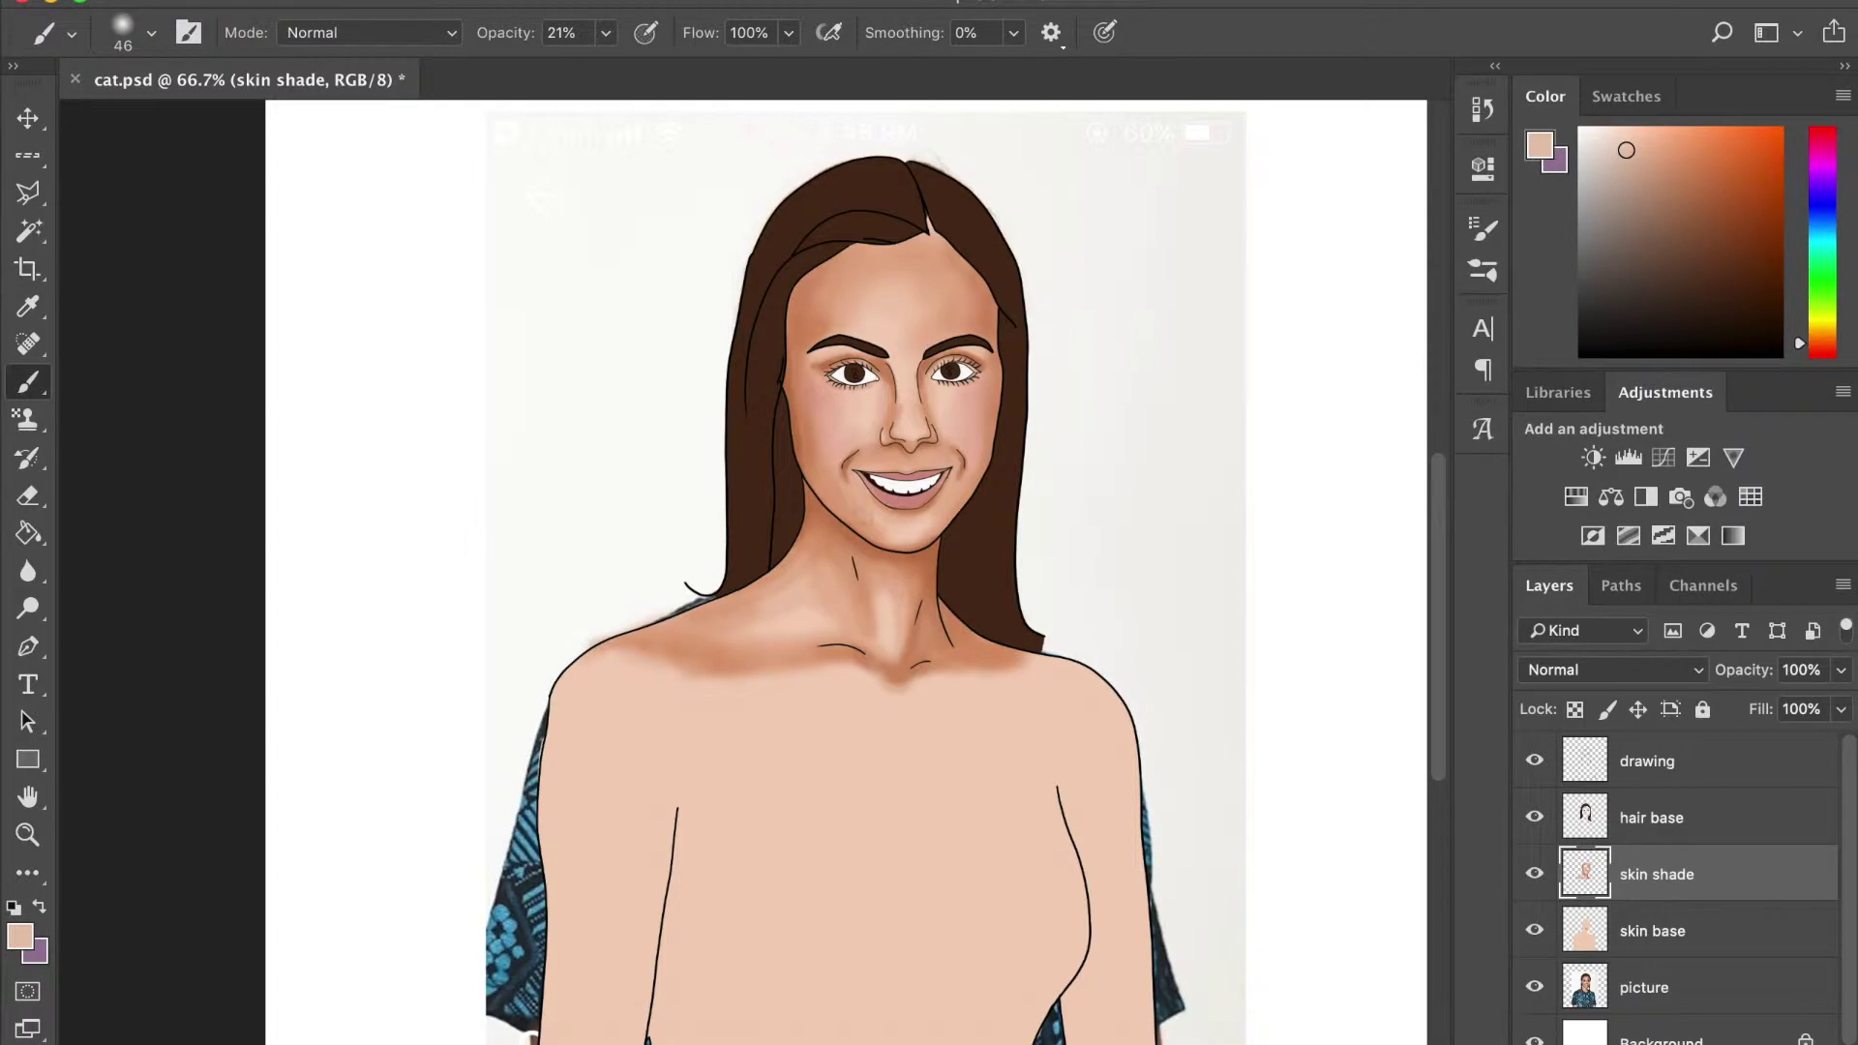
key("ctrl+plus")
left_click(152, 37)
type("59")
key("Return")
key("1")
key("1")
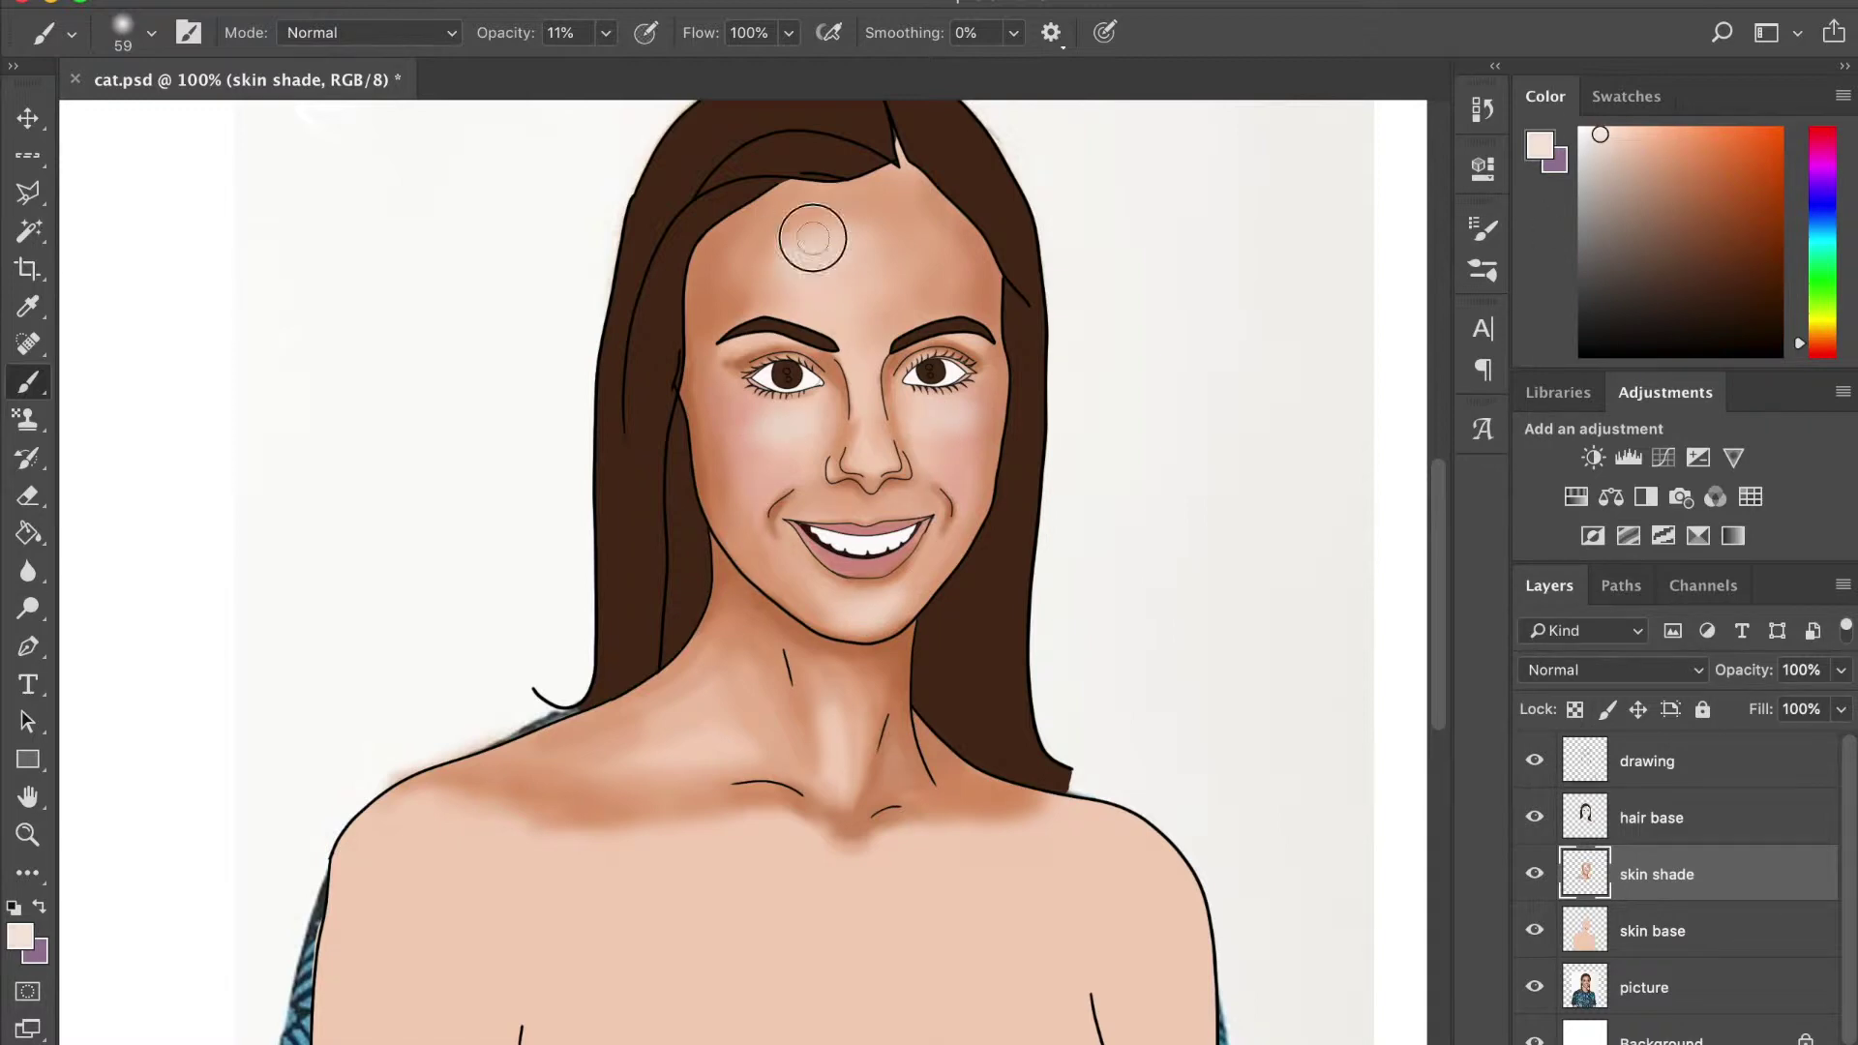
With a 91 px brush in orange-brown, shade down the right arm and both lower arms
scroll(971, 601, "down", 2)
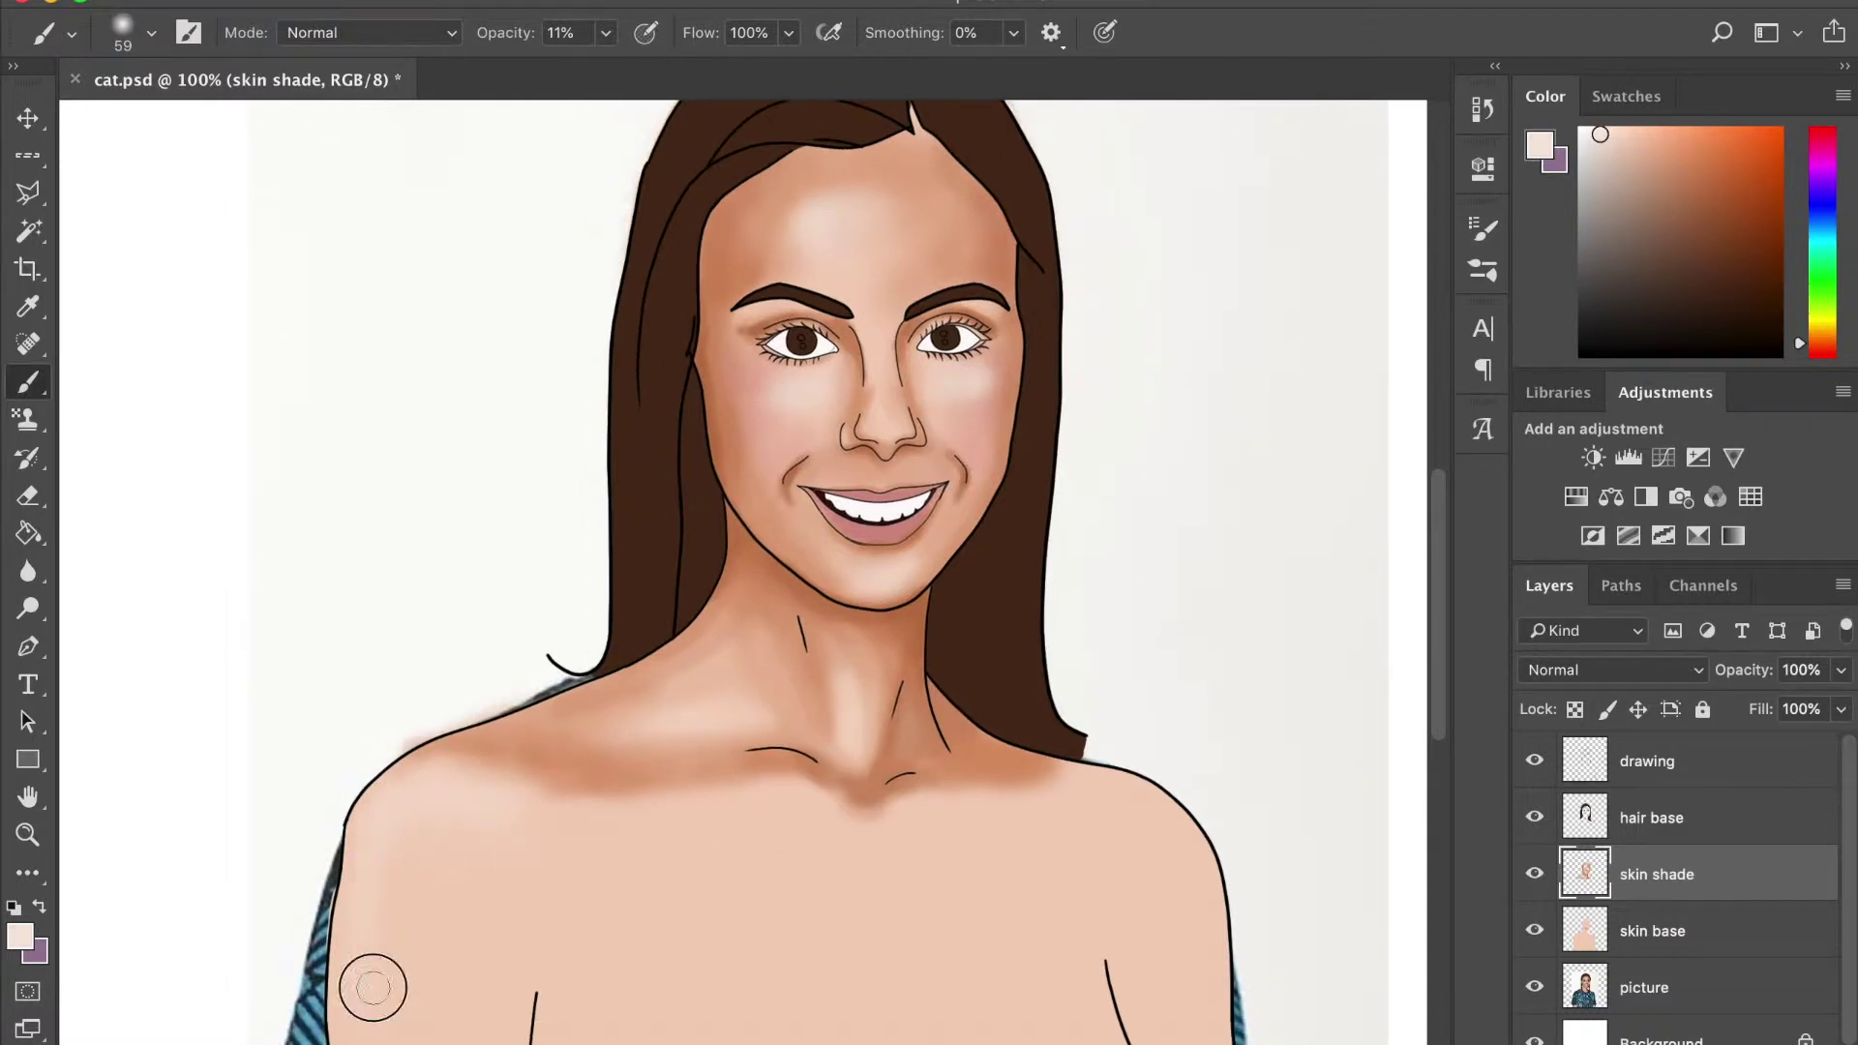
key("ctrl+minus")
left_click(151, 31)
left_click_drag(213, 123, 241, 124)
key("Return")
left_click(677, 581, "alt")
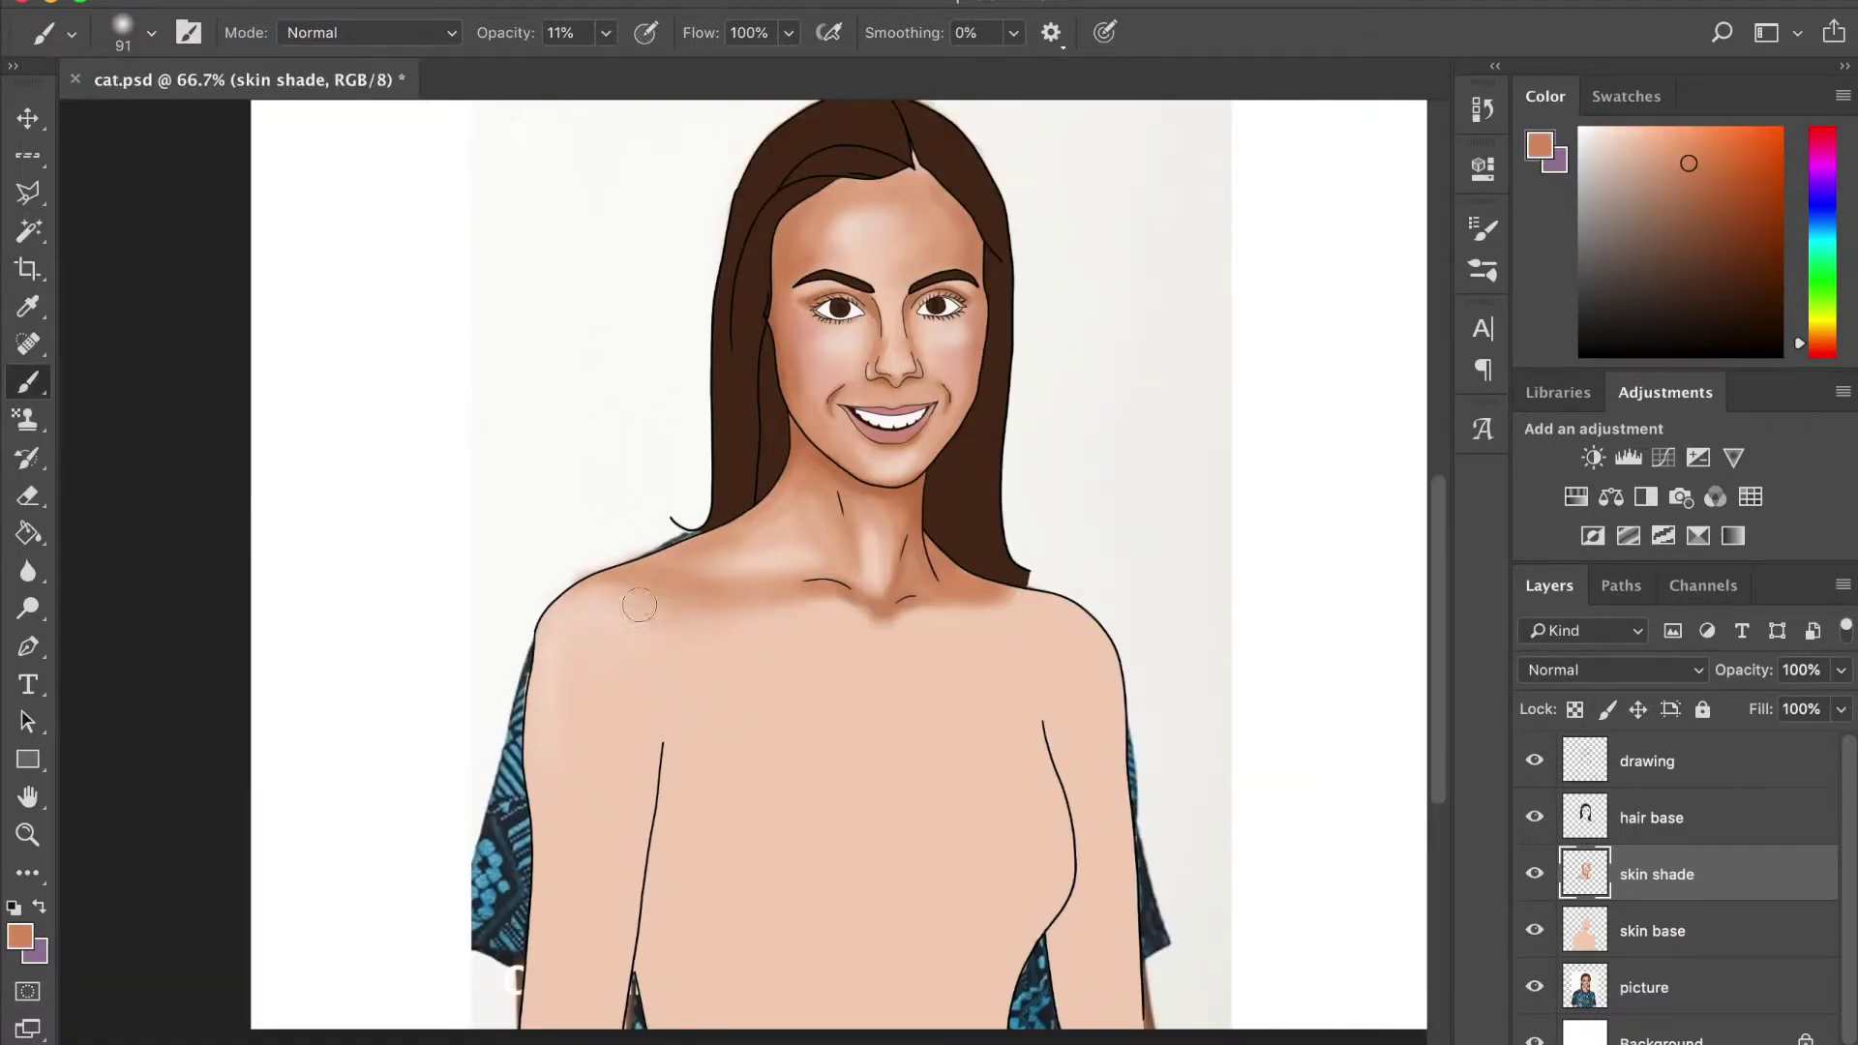
mouse_move(1003, 601)
left_mouse_down()
mouse_move(1078, 812)
mouse_move(1064, 1006)
left_mouse_up()
left_click_drag(623, 921, 627, 941)
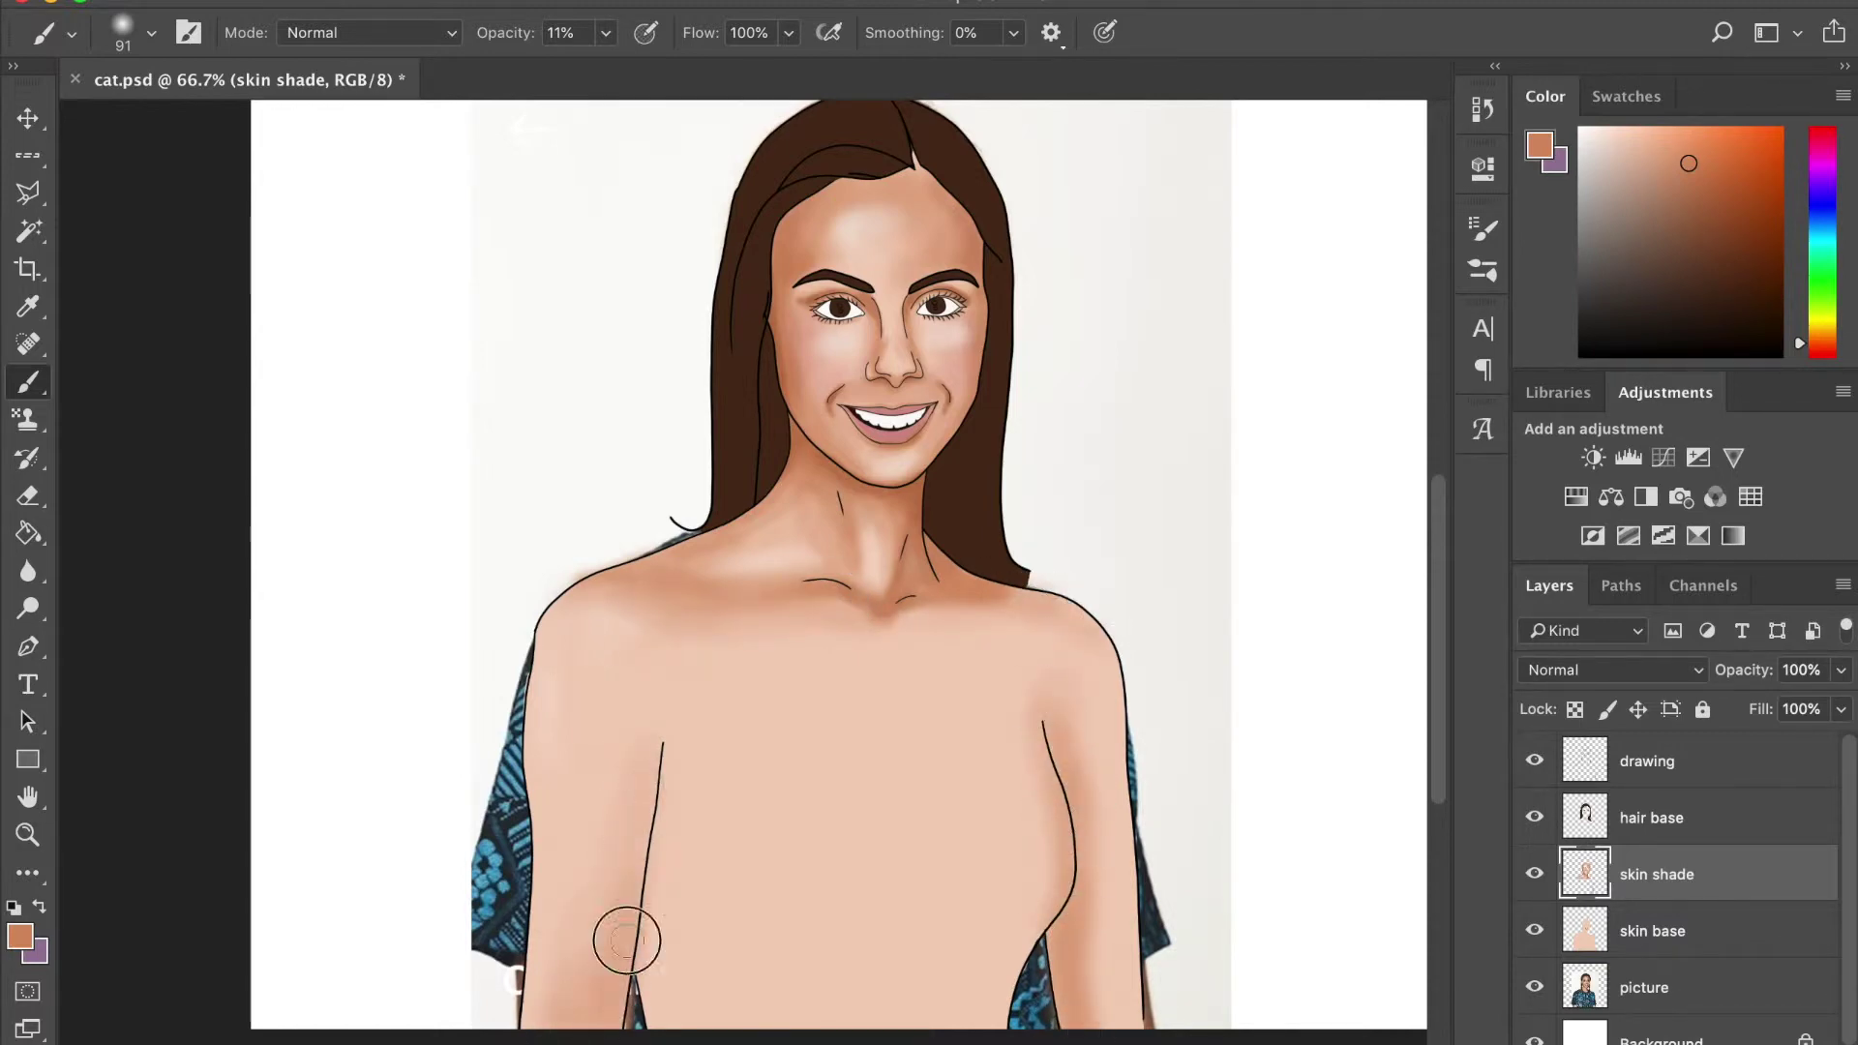
With a 124 px brush in an orange skin tone, shade the chest and right shoulder
scroll(627, 941, "up", 2)
left_click(151, 31)
left_click_drag(240, 124, 254, 124)
key("Return")
left_click(1660, 142)
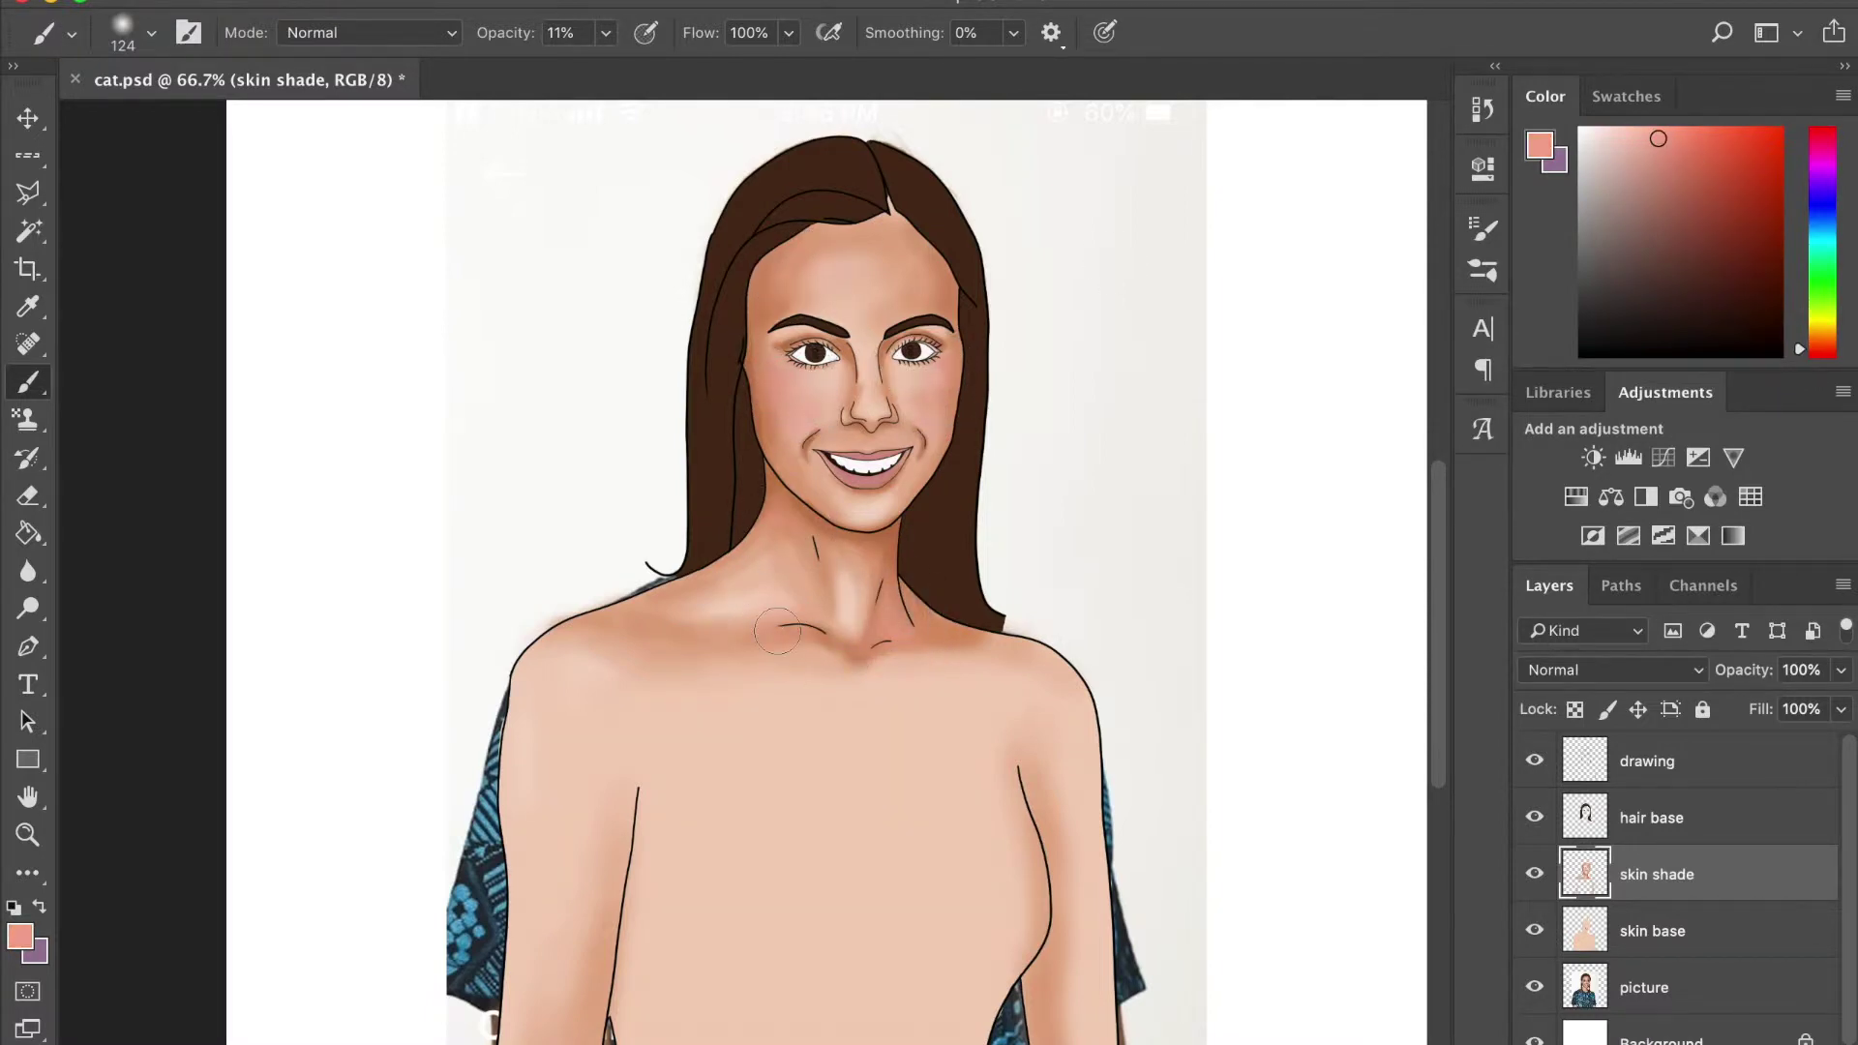
left_click(832, 654, "alt")
mouse_move(688, 688)
left_mouse_down()
mouse_move(734, 684)
mouse_move(759, 642)
mouse_move(945, 672)
mouse_move(643, 755)
mouse_move(618, 738)
mouse_move(571, 784)
left_mouse_up()
mouse_move(907, 830)
left_mouse_down()
mouse_move(730, 767)
mouse_move(996, 745)
mouse_move(1073, 695)
left_mouse_up()
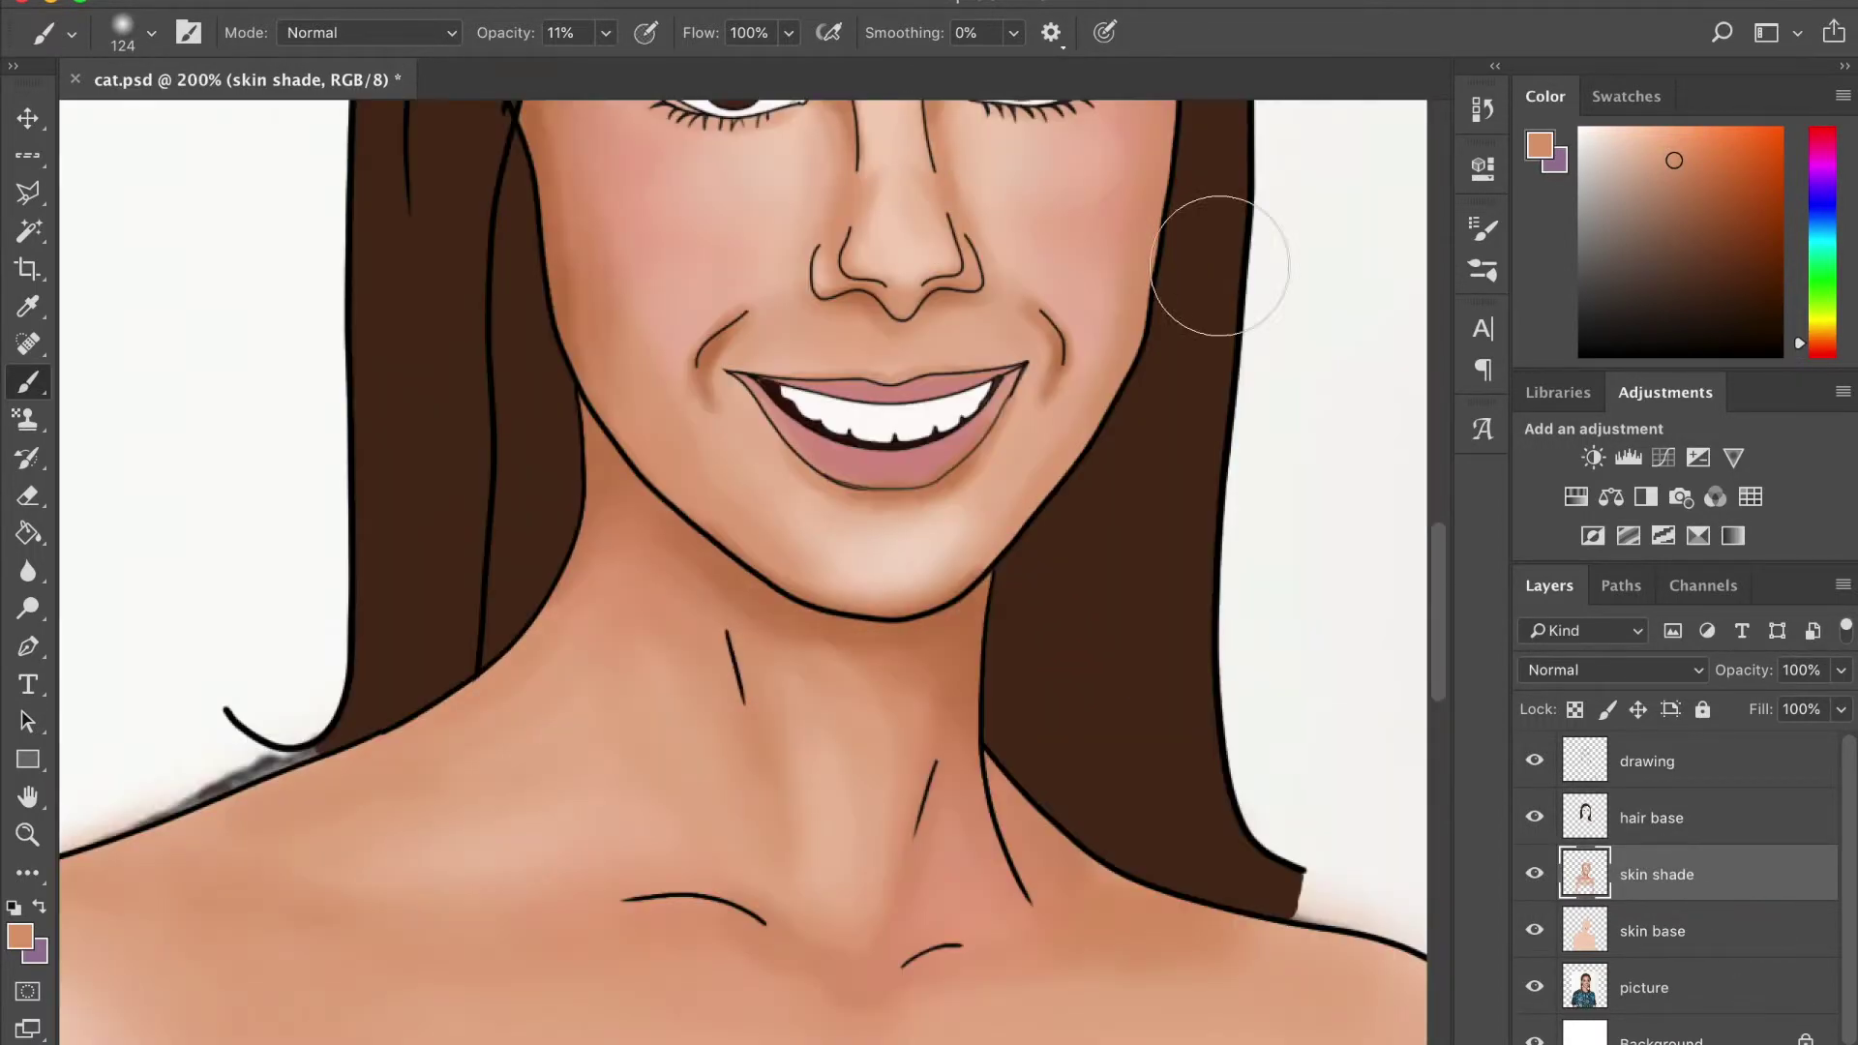
left_click(29, 308)
left_click(871, 465)
Zoom in on the mouth and paint both lips and corners pink at 77% opacity, brush size 9
left_click(27, 382)
left_click(150, 32)
scroll(987, 465, "up", 2)
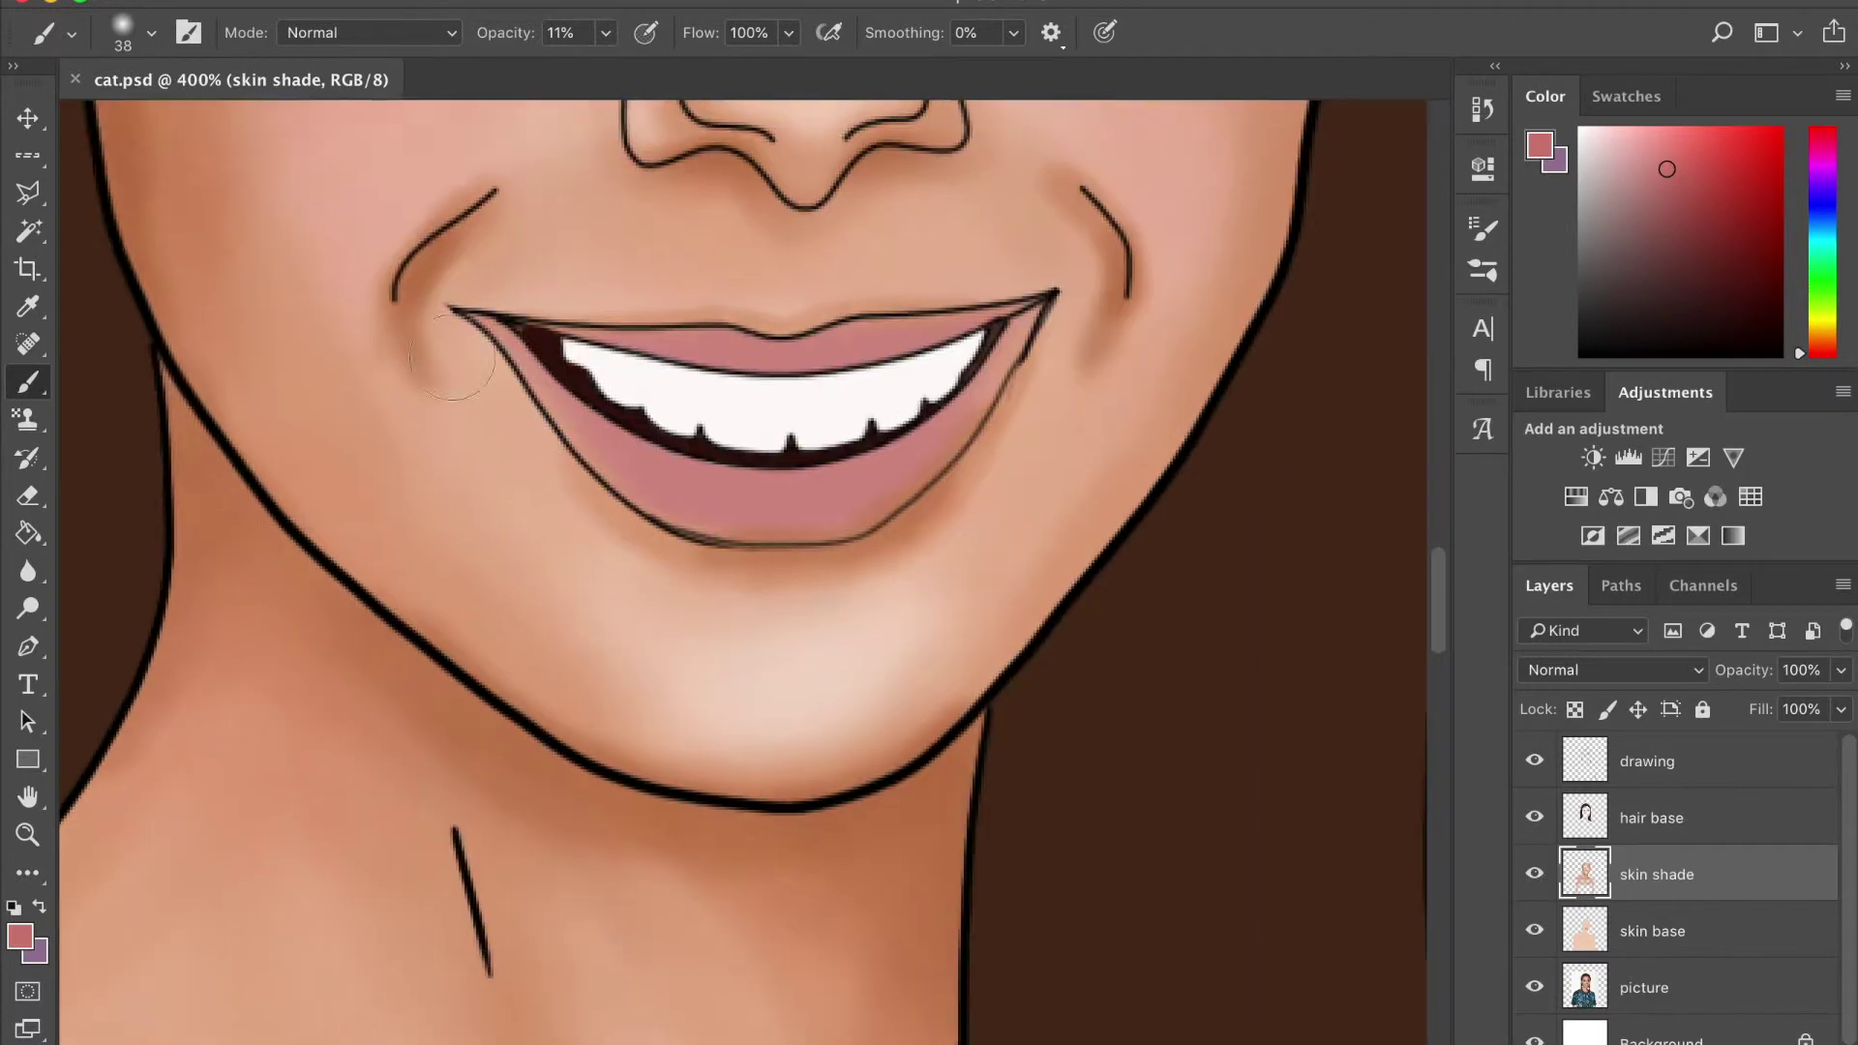
key("7")
key("7")
left_click_drag(677, 503, 788, 497)
key("bracketleft")
key("bracketleft")
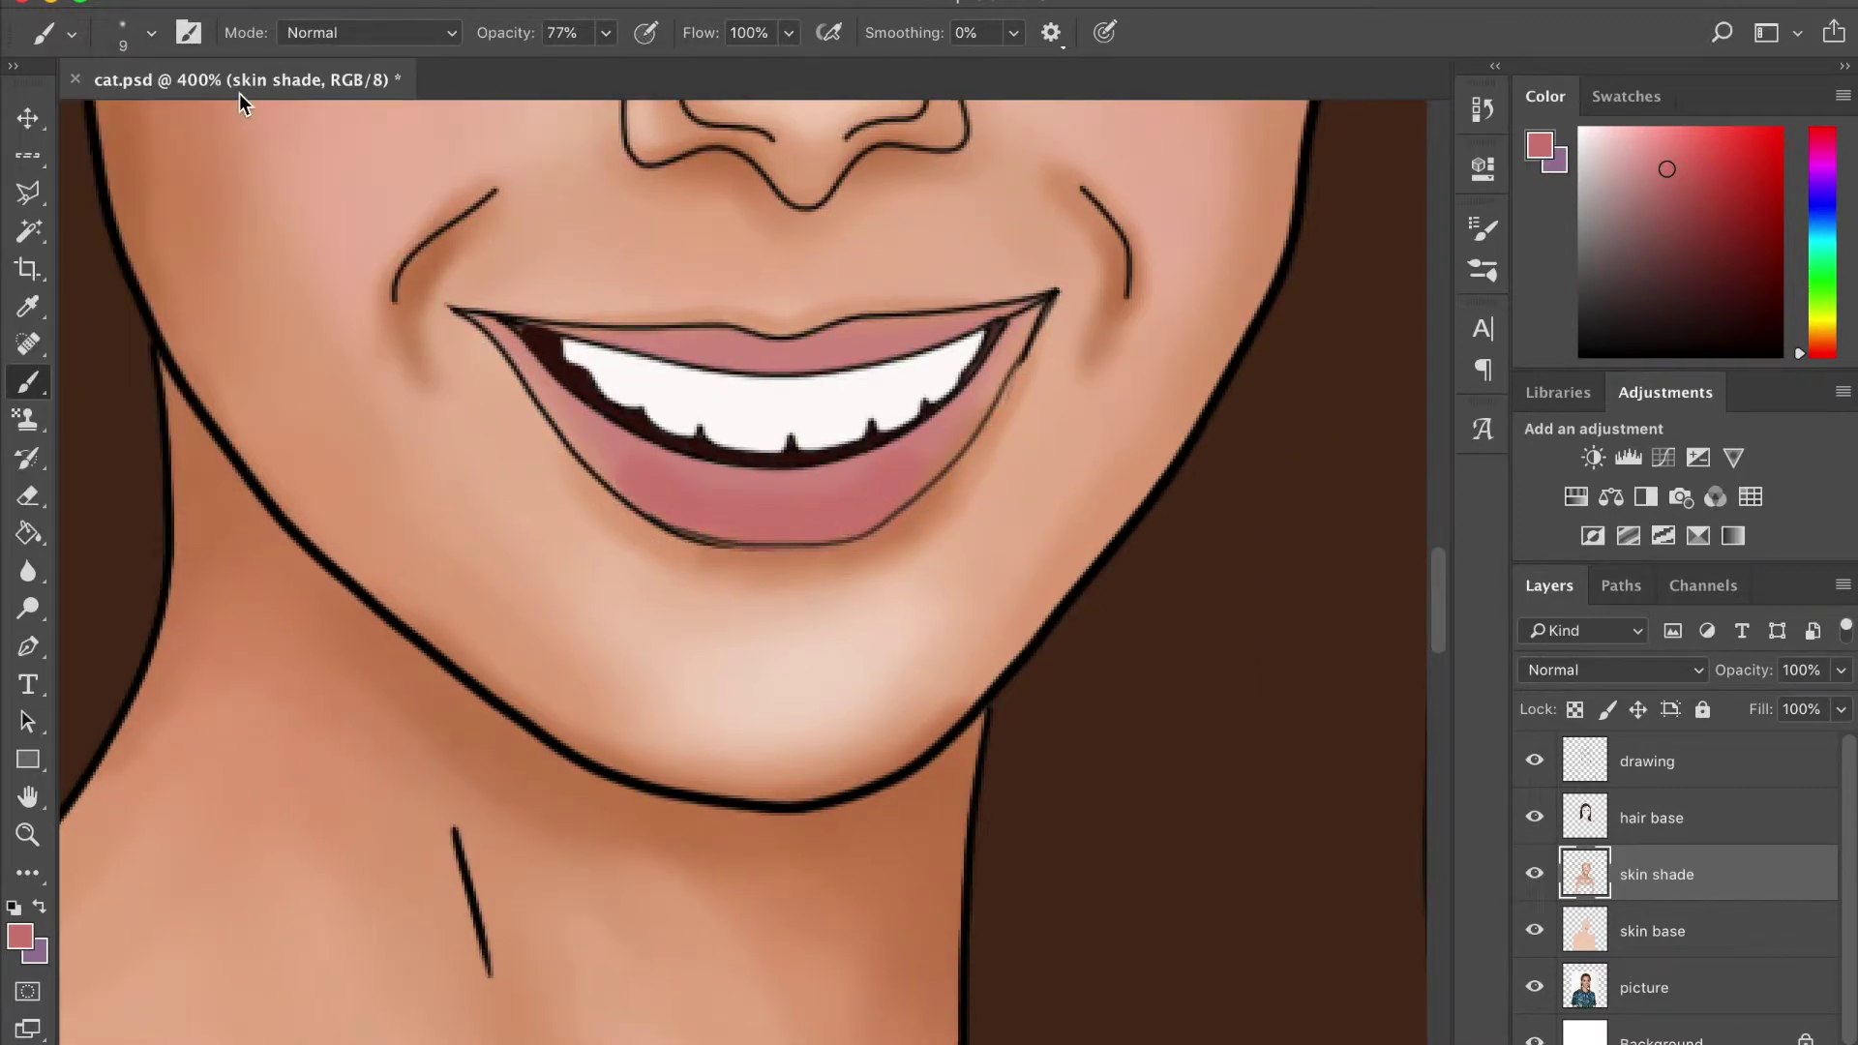
left_click_drag(541, 395, 498, 329)
left_click_drag(1026, 325, 953, 435)
left_click_drag(892, 356, 535, 335)
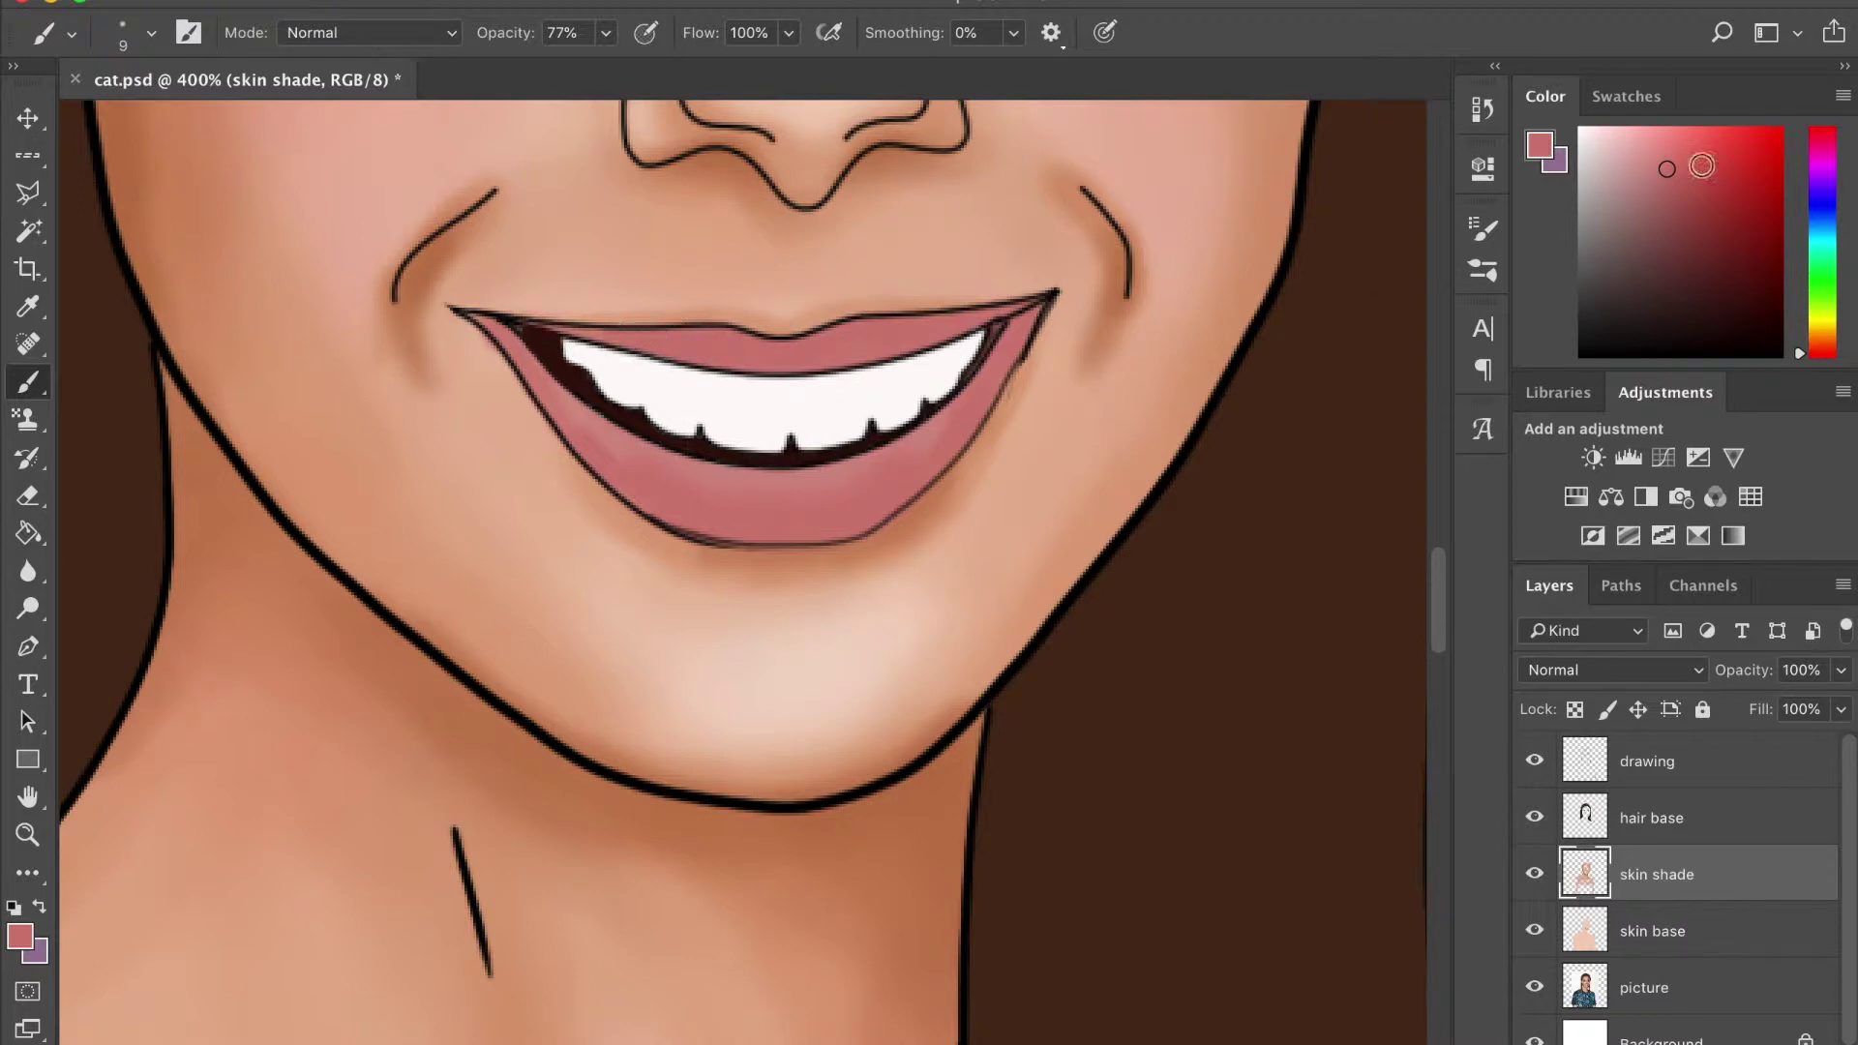
mouse_move(928, 436)
left_mouse_down()
mouse_move(945, 455)
mouse_move(943, 416)
mouse_move(642, 435)
mouse_move(767, 527)
mouse_move(830, 477)
mouse_move(554, 399)
left_mouse_up()
Darken the upper lip, lower lip and corners with a deeper red at brush size 6
left_click(1712, 181)
left_click(860, 518)
left_click(150, 32)
type("6")
key("Return")
mouse_move(825, 535)
left_mouse_down()
mouse_move(943, 456)
mouse_move(1025, 320)
left_mouse_up()
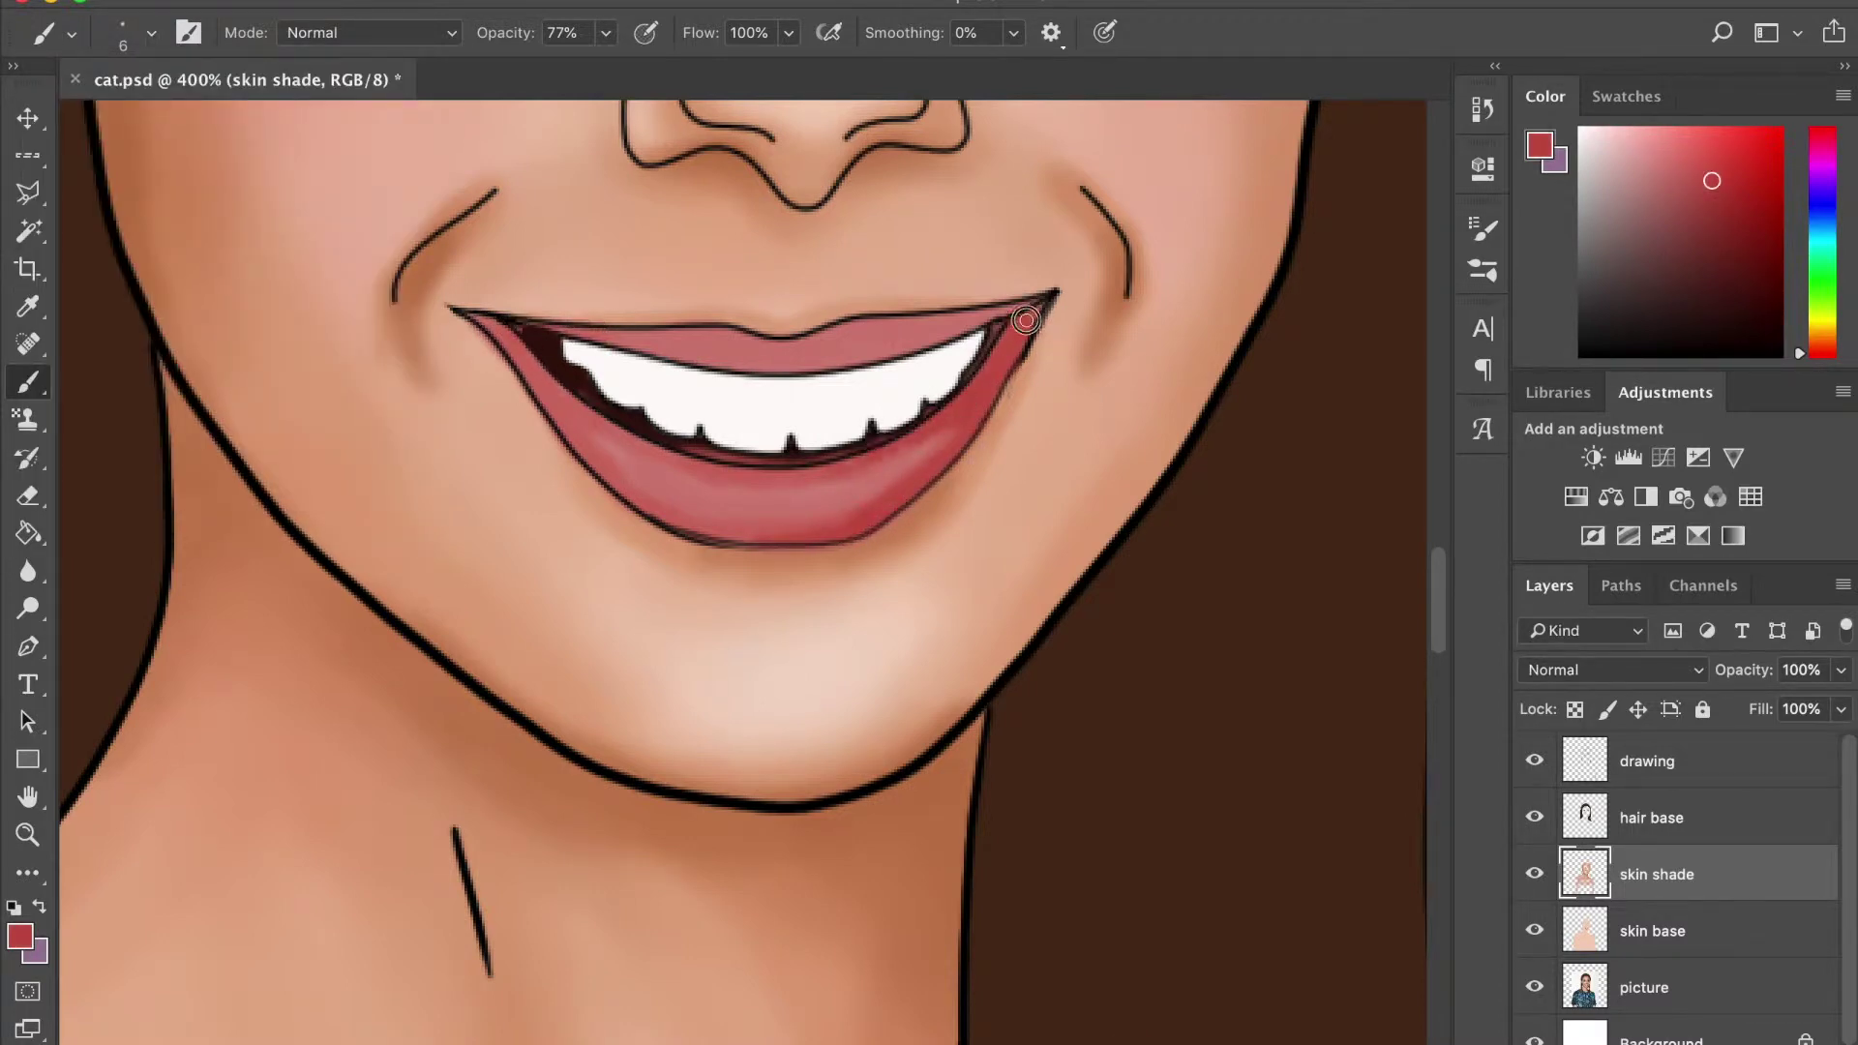
mouse_move(932, 372)
left_mouse_down()
mouse_move(1014, 309)
mouse_move(767, 365)
mouse_move(691, 333)
left_mouse_up()
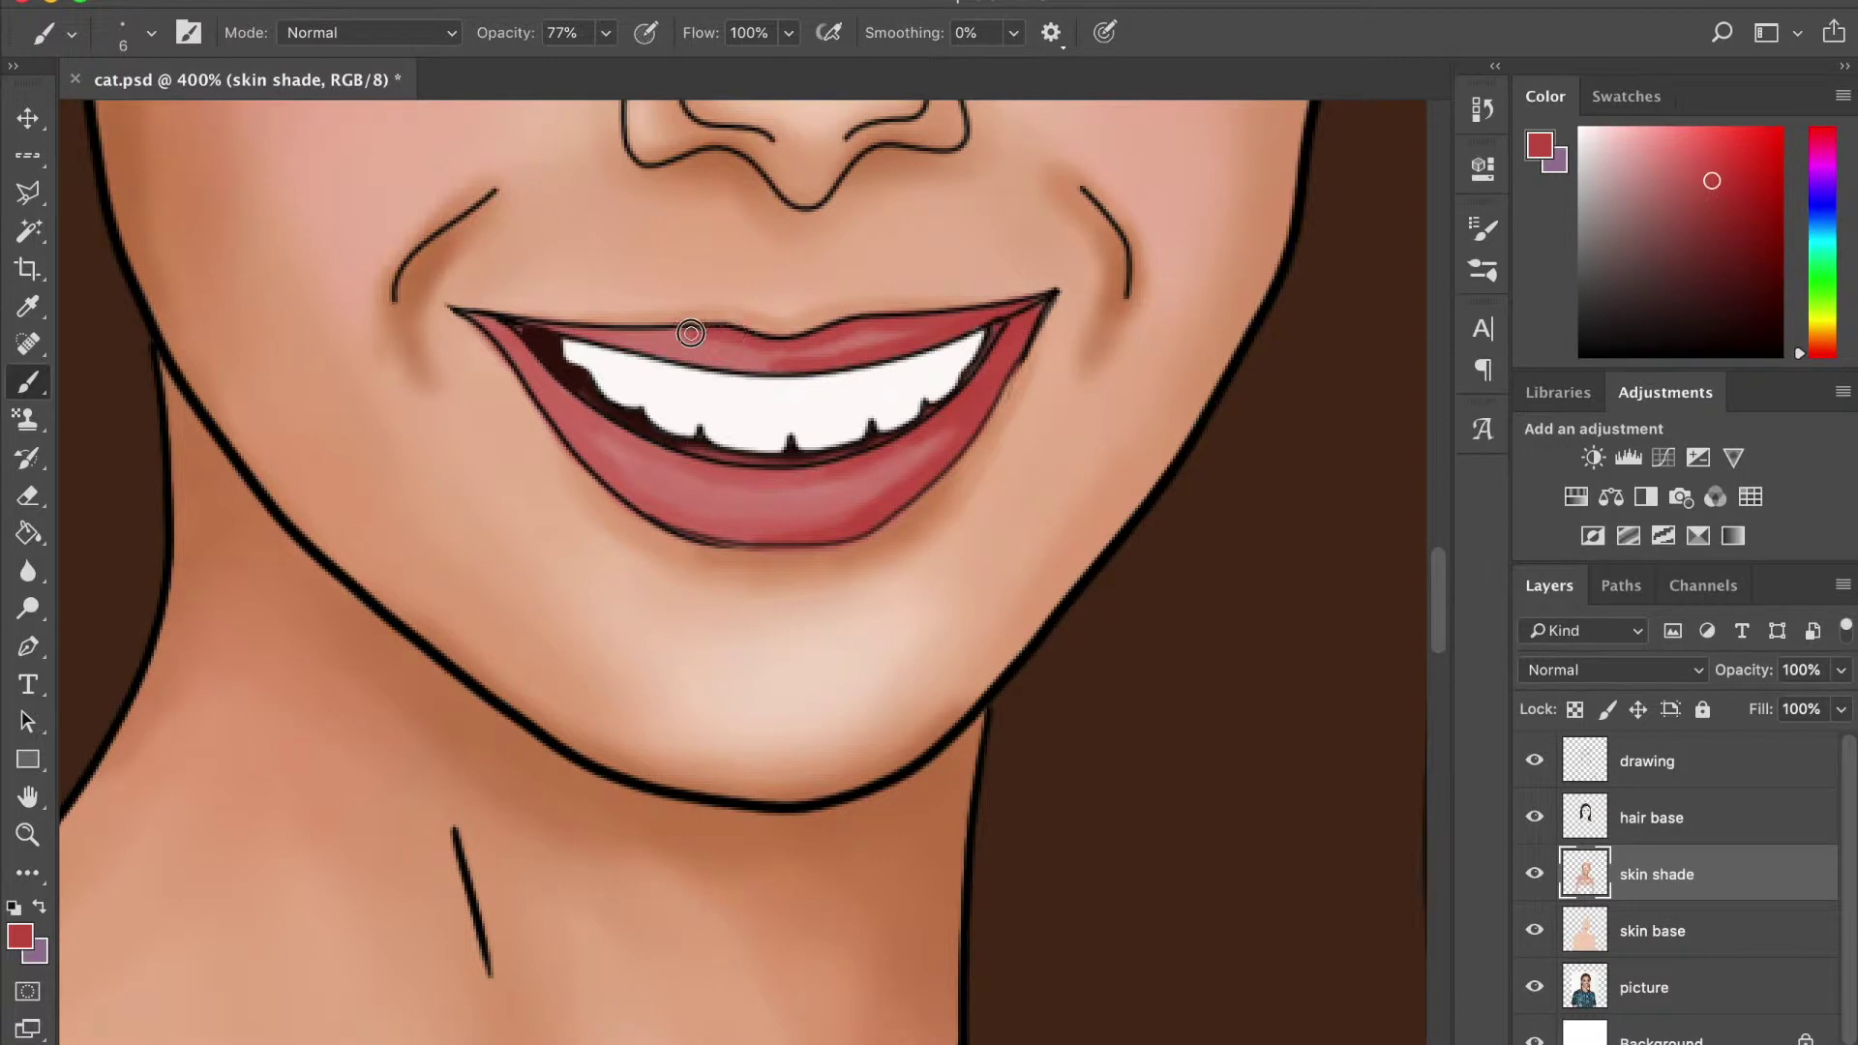
mouse_move(818, 370)
left_mouse_down()
mouse_move(609, 339)
mouse_move(800, 464)
mouse_move(551, 397)
mouse_move(528, 372)
mouse_move(624, 479)
left_mouse_up()
Dab lighter pink highlights on the lower and upper lip with brush sizes 9 and 4
left_click(629, 474, "alt")
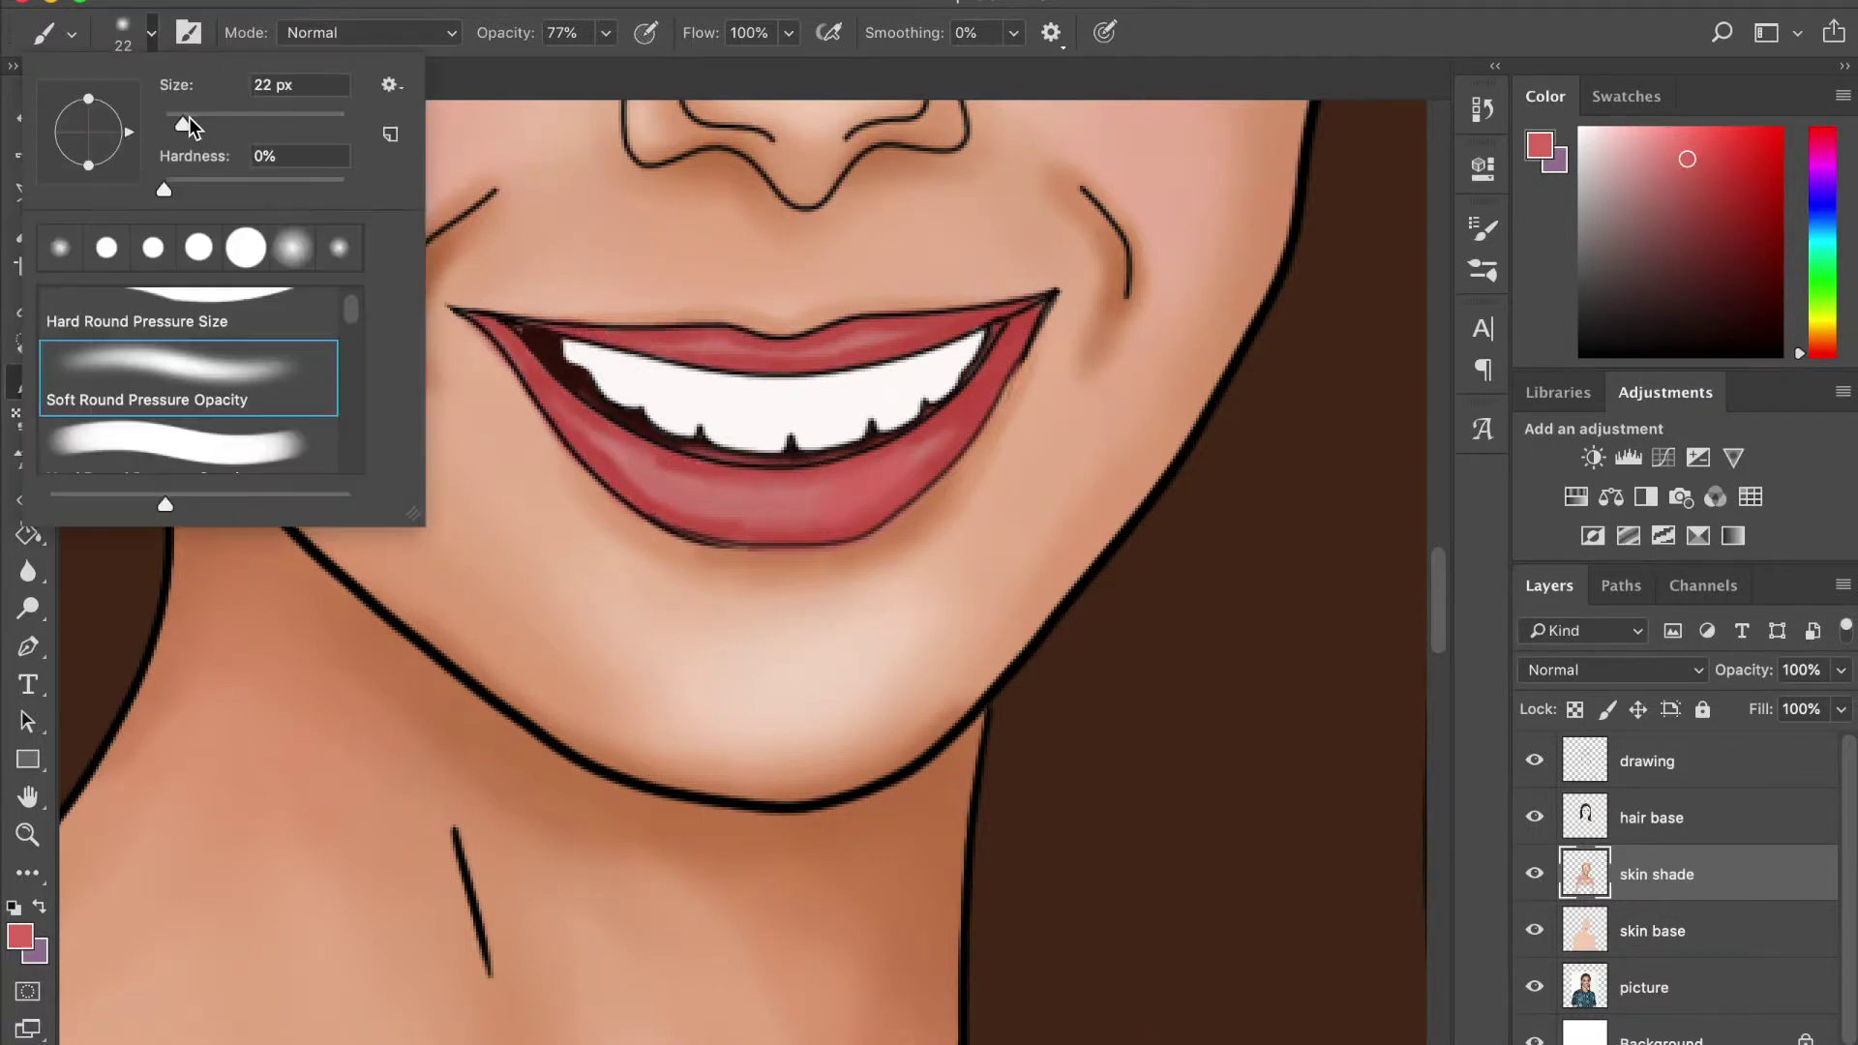
left_click(151, 32)
mouse_move(689, 495)
left_mouse_down()
mouse_move(813, 500)
mouse_move(767, 500)
left_mouse_up()
left_click(598, 436)
left_click(151, 32)
type("4")
key("Return")
left_click(876, 477)
left_click_drag(804, 339, 871, 324)
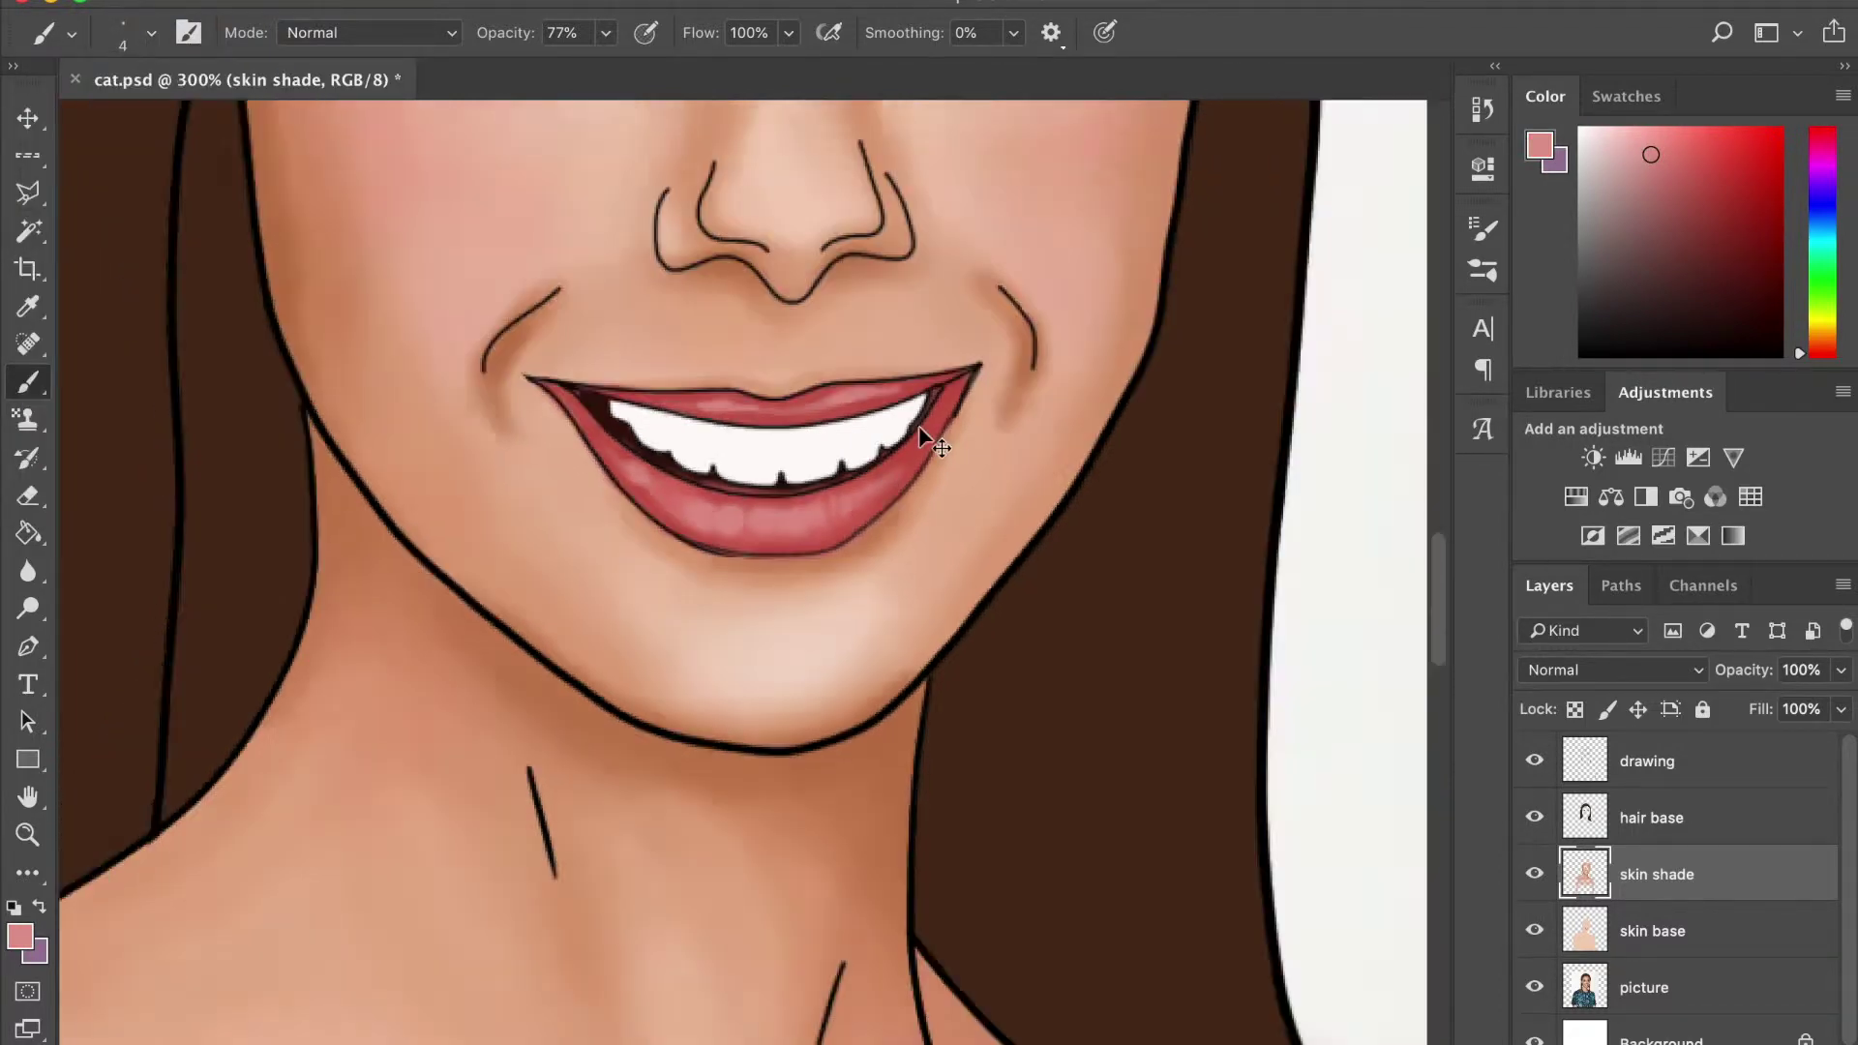
Add darker red strokes to the right side of the lower lip and the upper lip
scroll(920, 426, "down", 3)
scroll(919, 426, "up", 5)
left_click(1139, 293, "alt")
left_click(1080, 290, "alt")
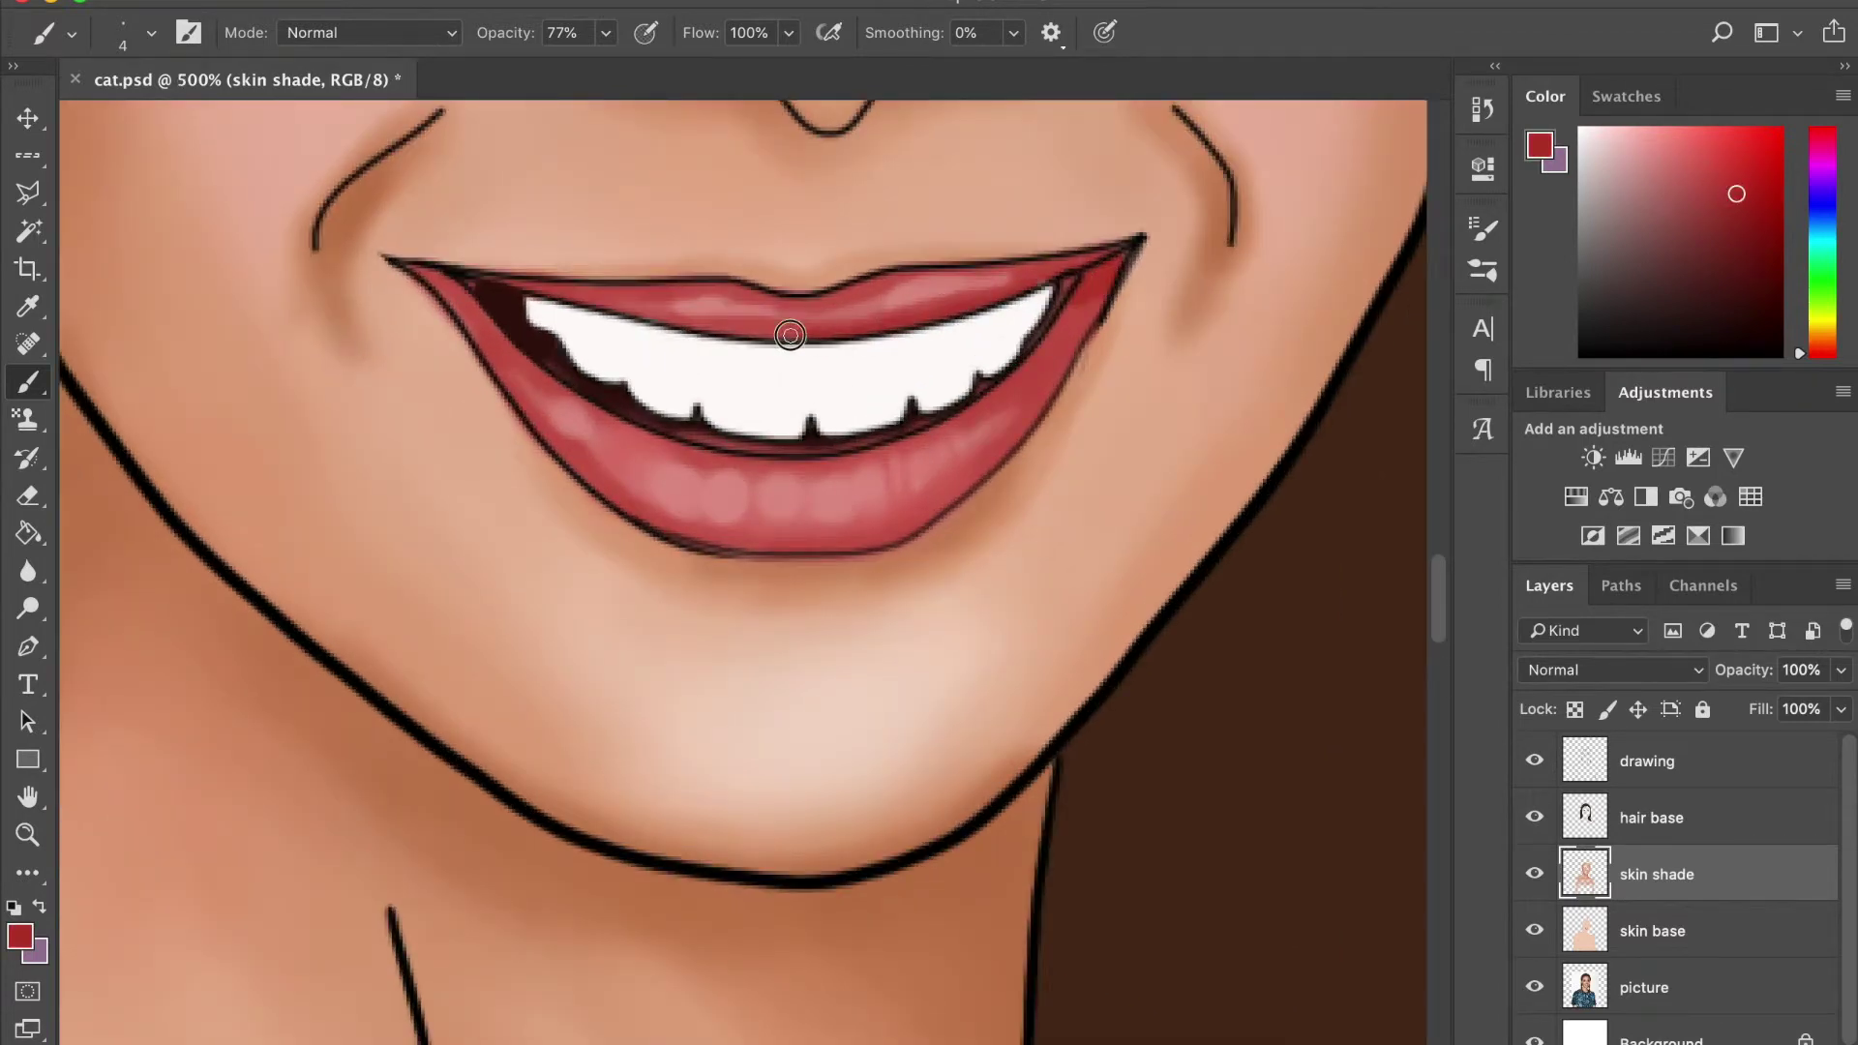
left_click(151, 32)
left_click_drag(1098, 298, 963, 418)
mouse_move(812, 319)
left_mouse_down()
mouse_move(871, 312)
mouse_move(736, 312)
left_mouse_up()
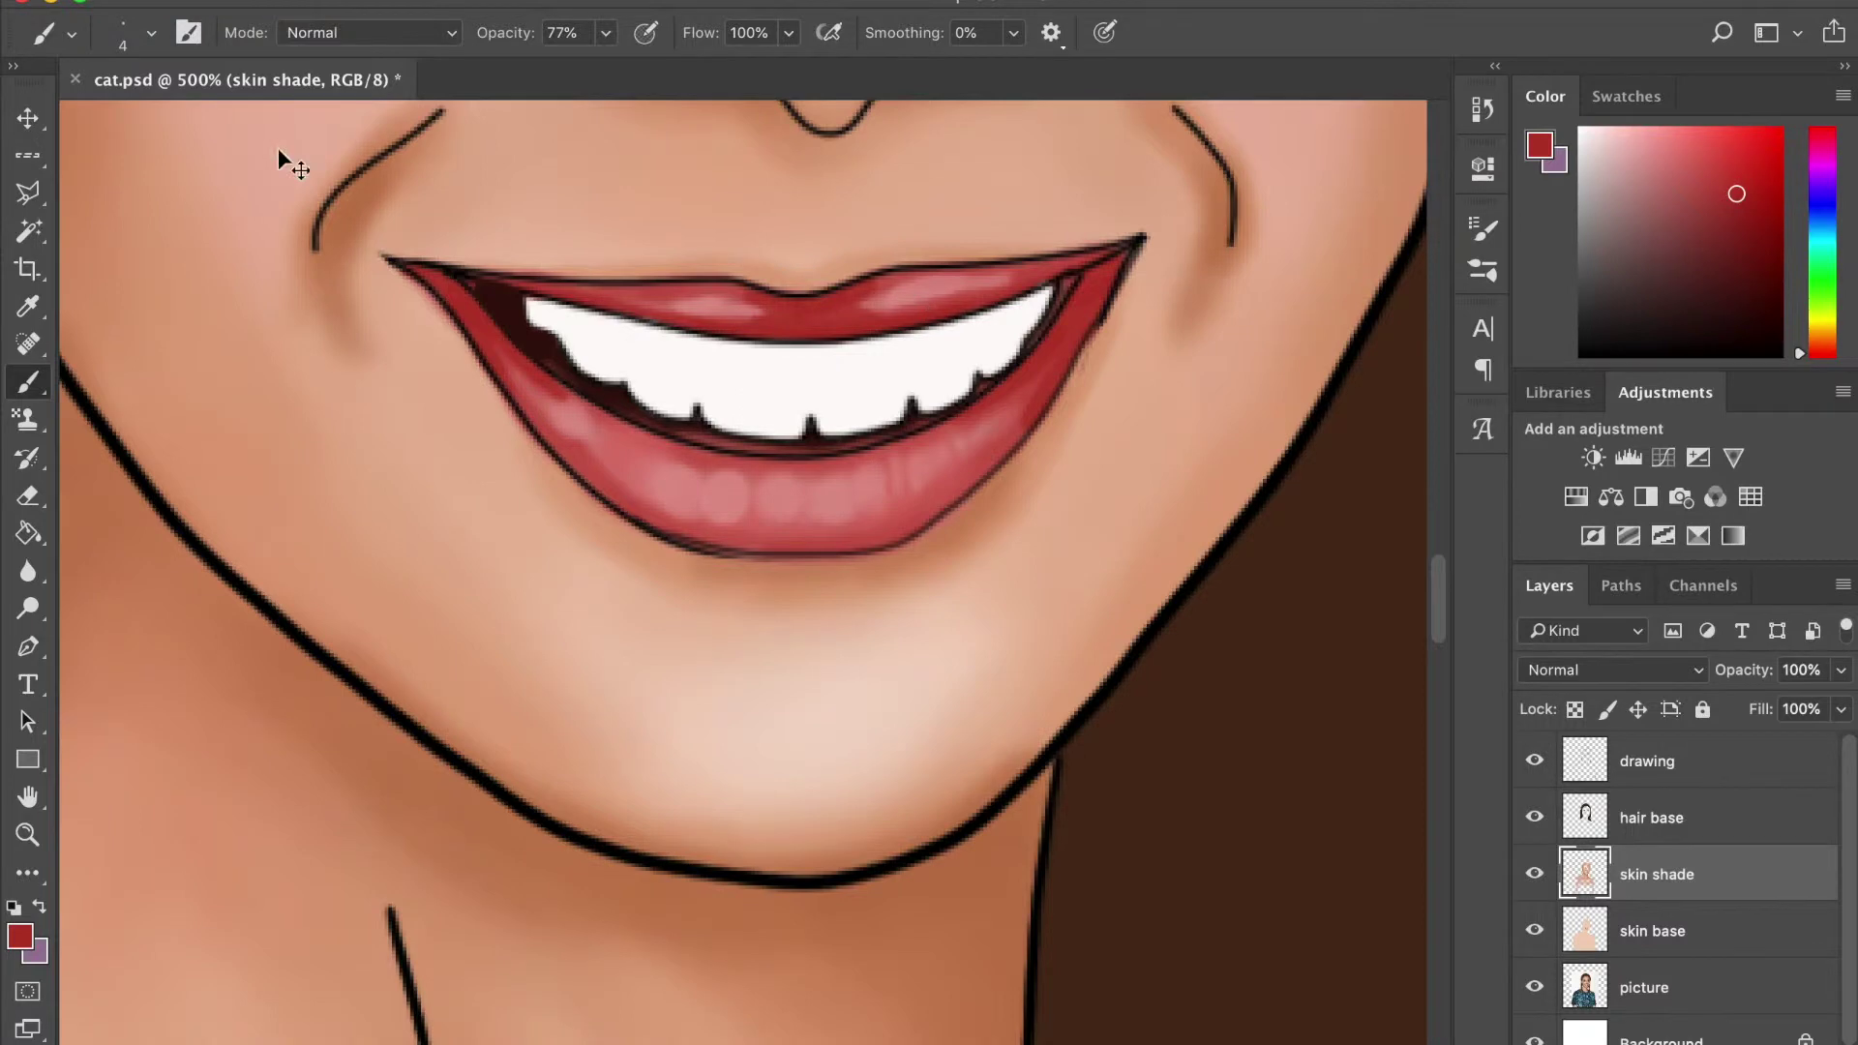
Shade the lower lip darker with a size 12 brush at 29% opacity
scroll(276, 147, "down", 5)
scroll(276, 147, "up", 4)
left_click(151, 32)
type("12")
key("Return")
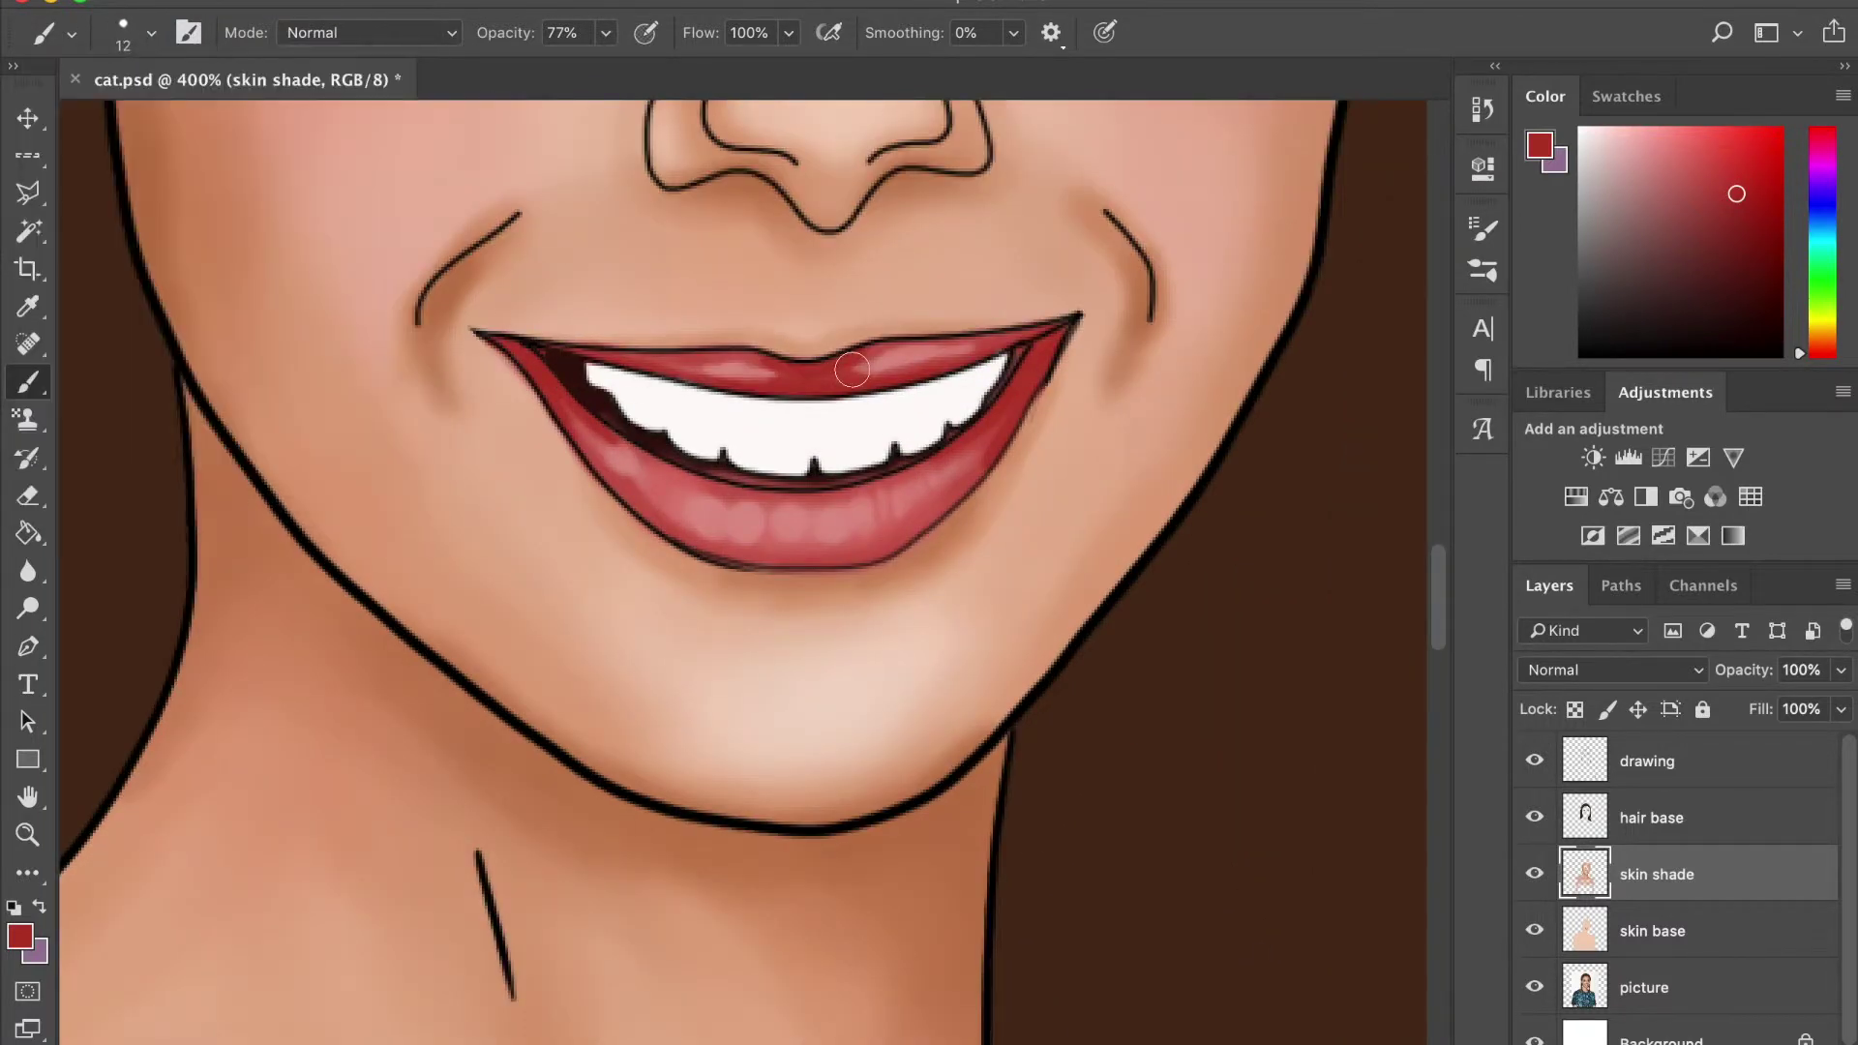
key("2")
key("9")
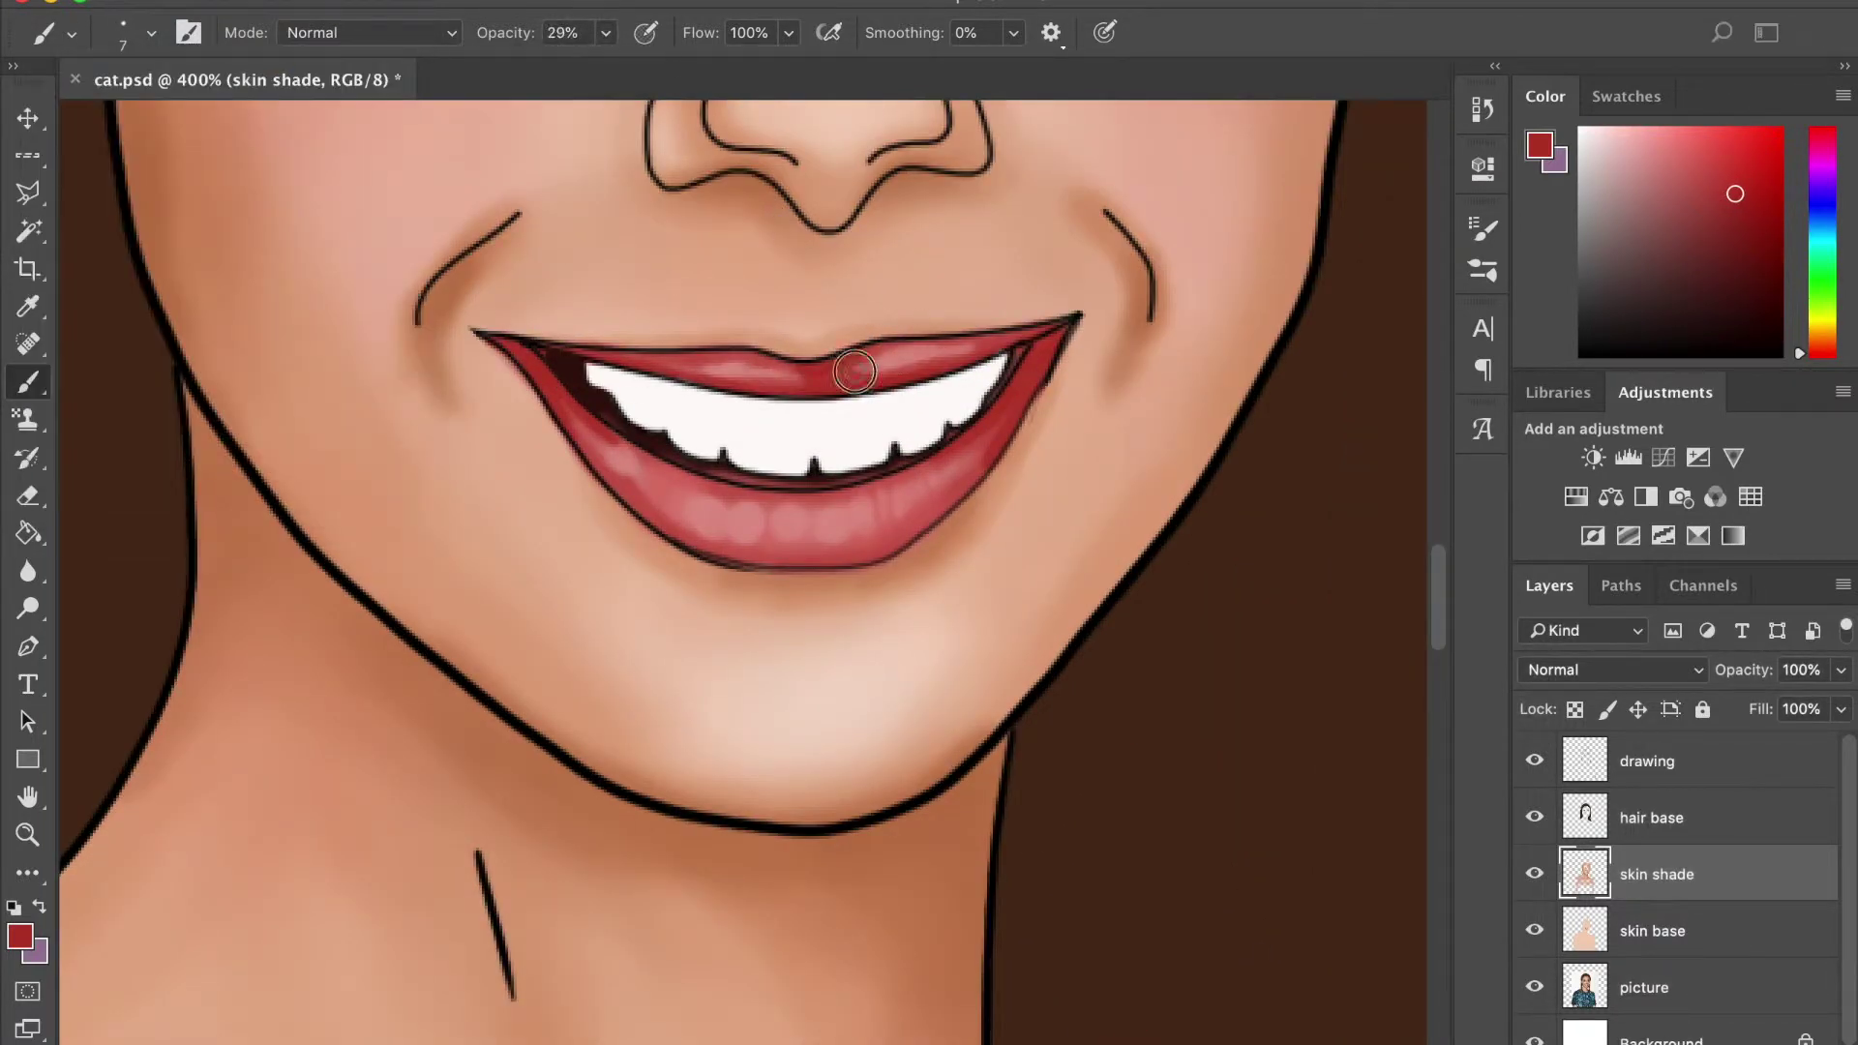
mouse_move(987, 455)
left_mouse_down()
mouse_move(842, 489)
mouse_move(581, 465)
mouse_move(962, 489)
mouse_move(852, 542)
left_mouse_up()
Zoom out to view the whole face and save the portrait
key("ctrl+1")
key("ctrl+plus")
key("ctrl+plus")
scroll(1268, 683, "up", 3)
key("ctrl+s")
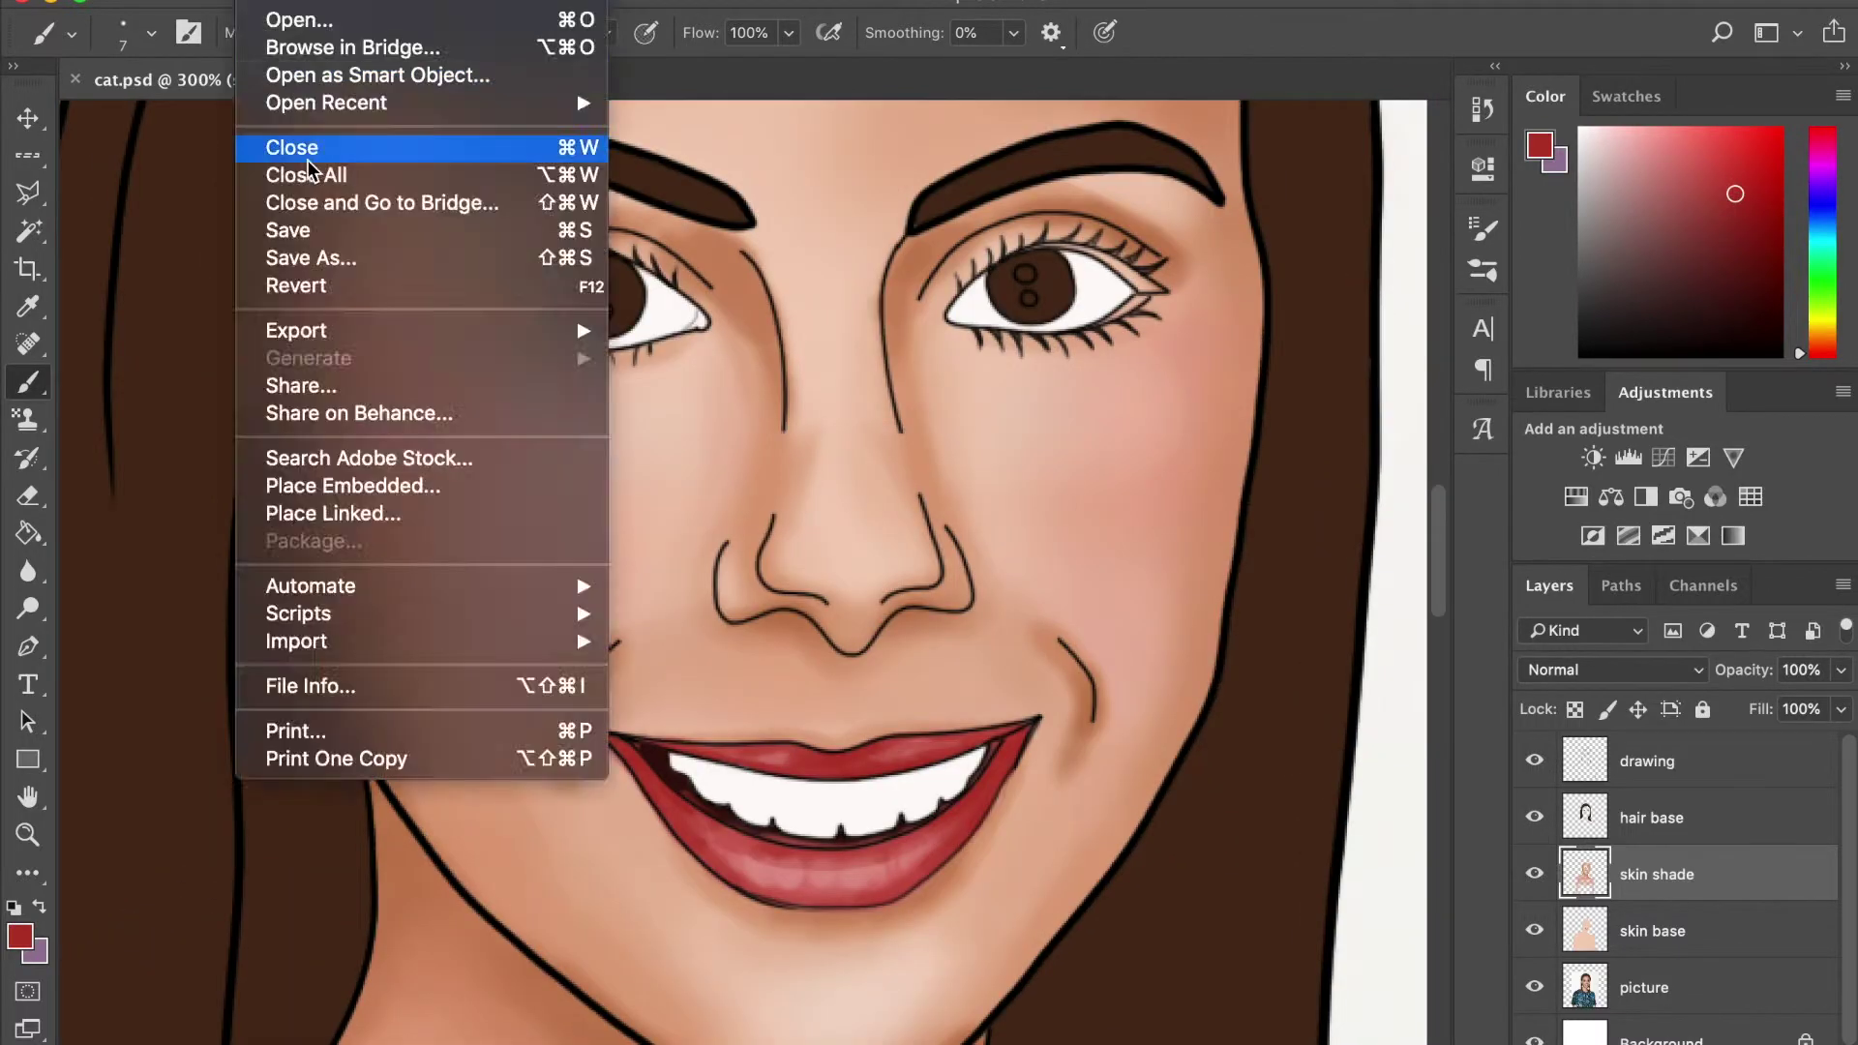
Sample the skin tone and dab a small black dot above the upper lip
left_click(904, 663, "alt")
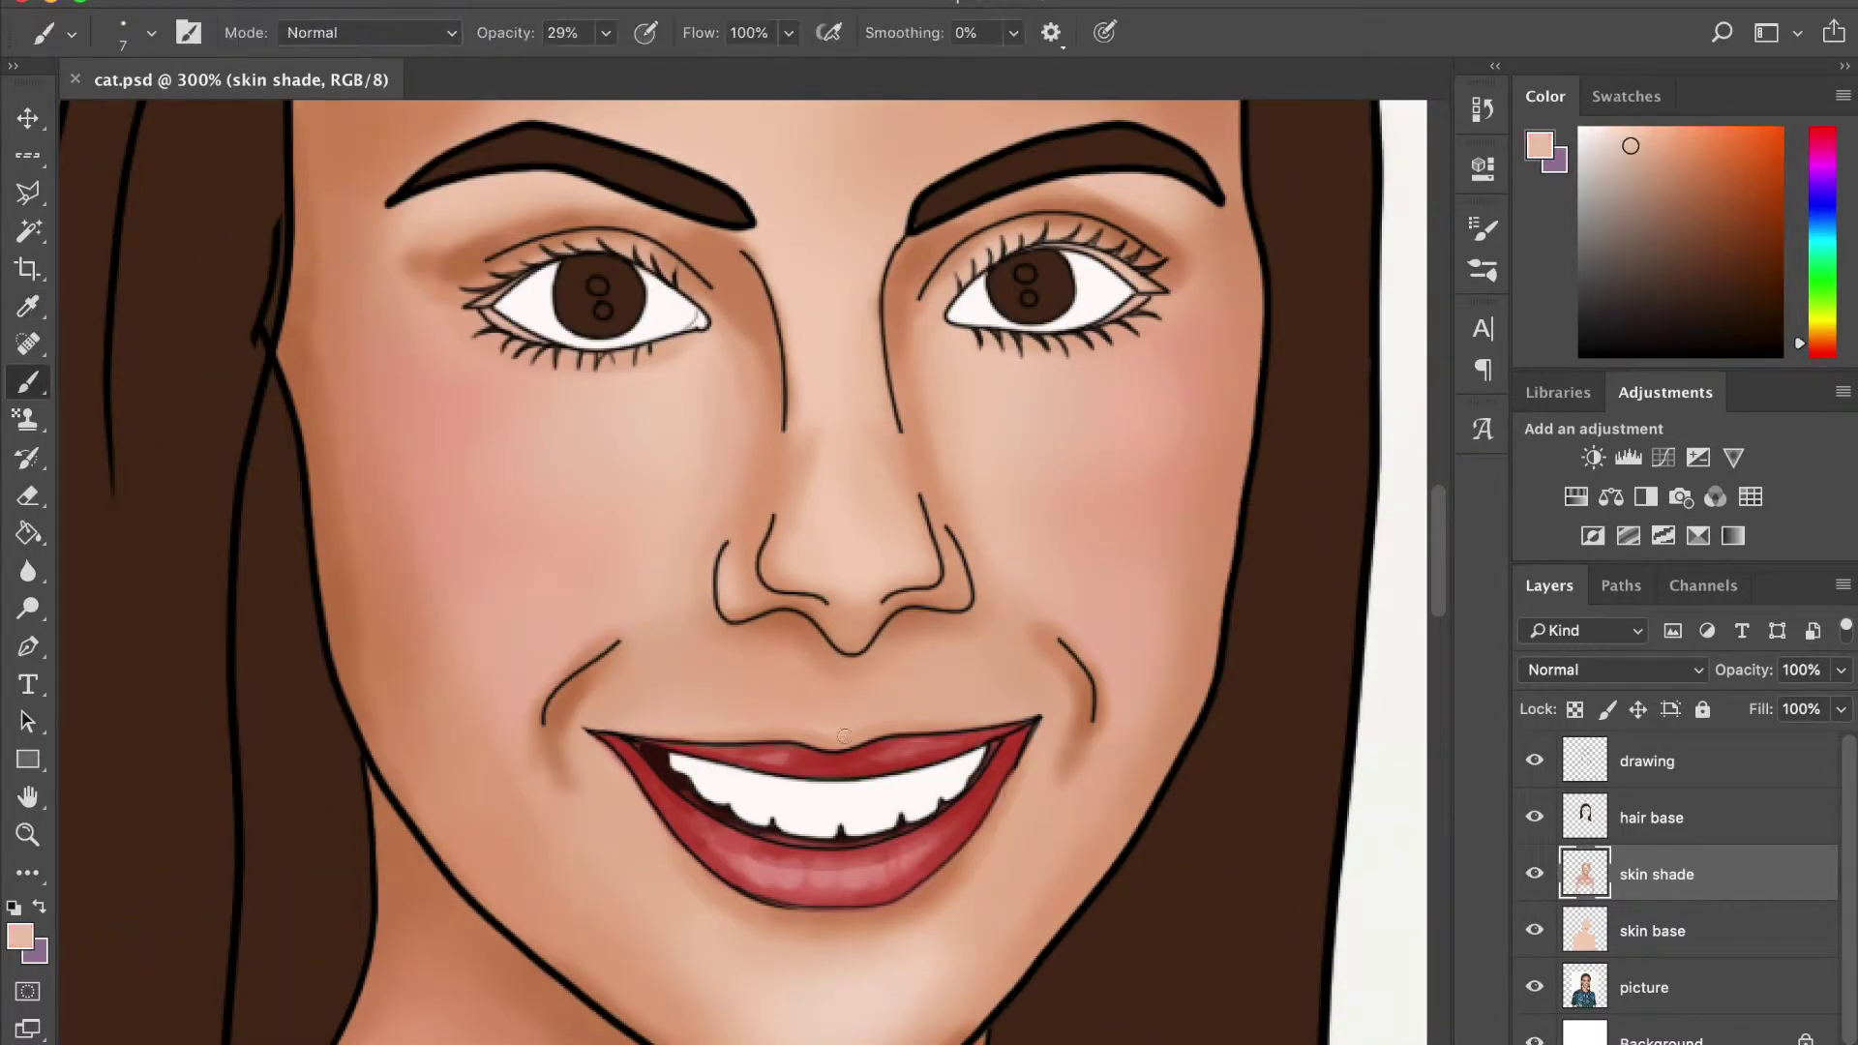
left_click(1581, 354)
left_click(842, 728)
left_click_drag(905, 799, 913, 797)
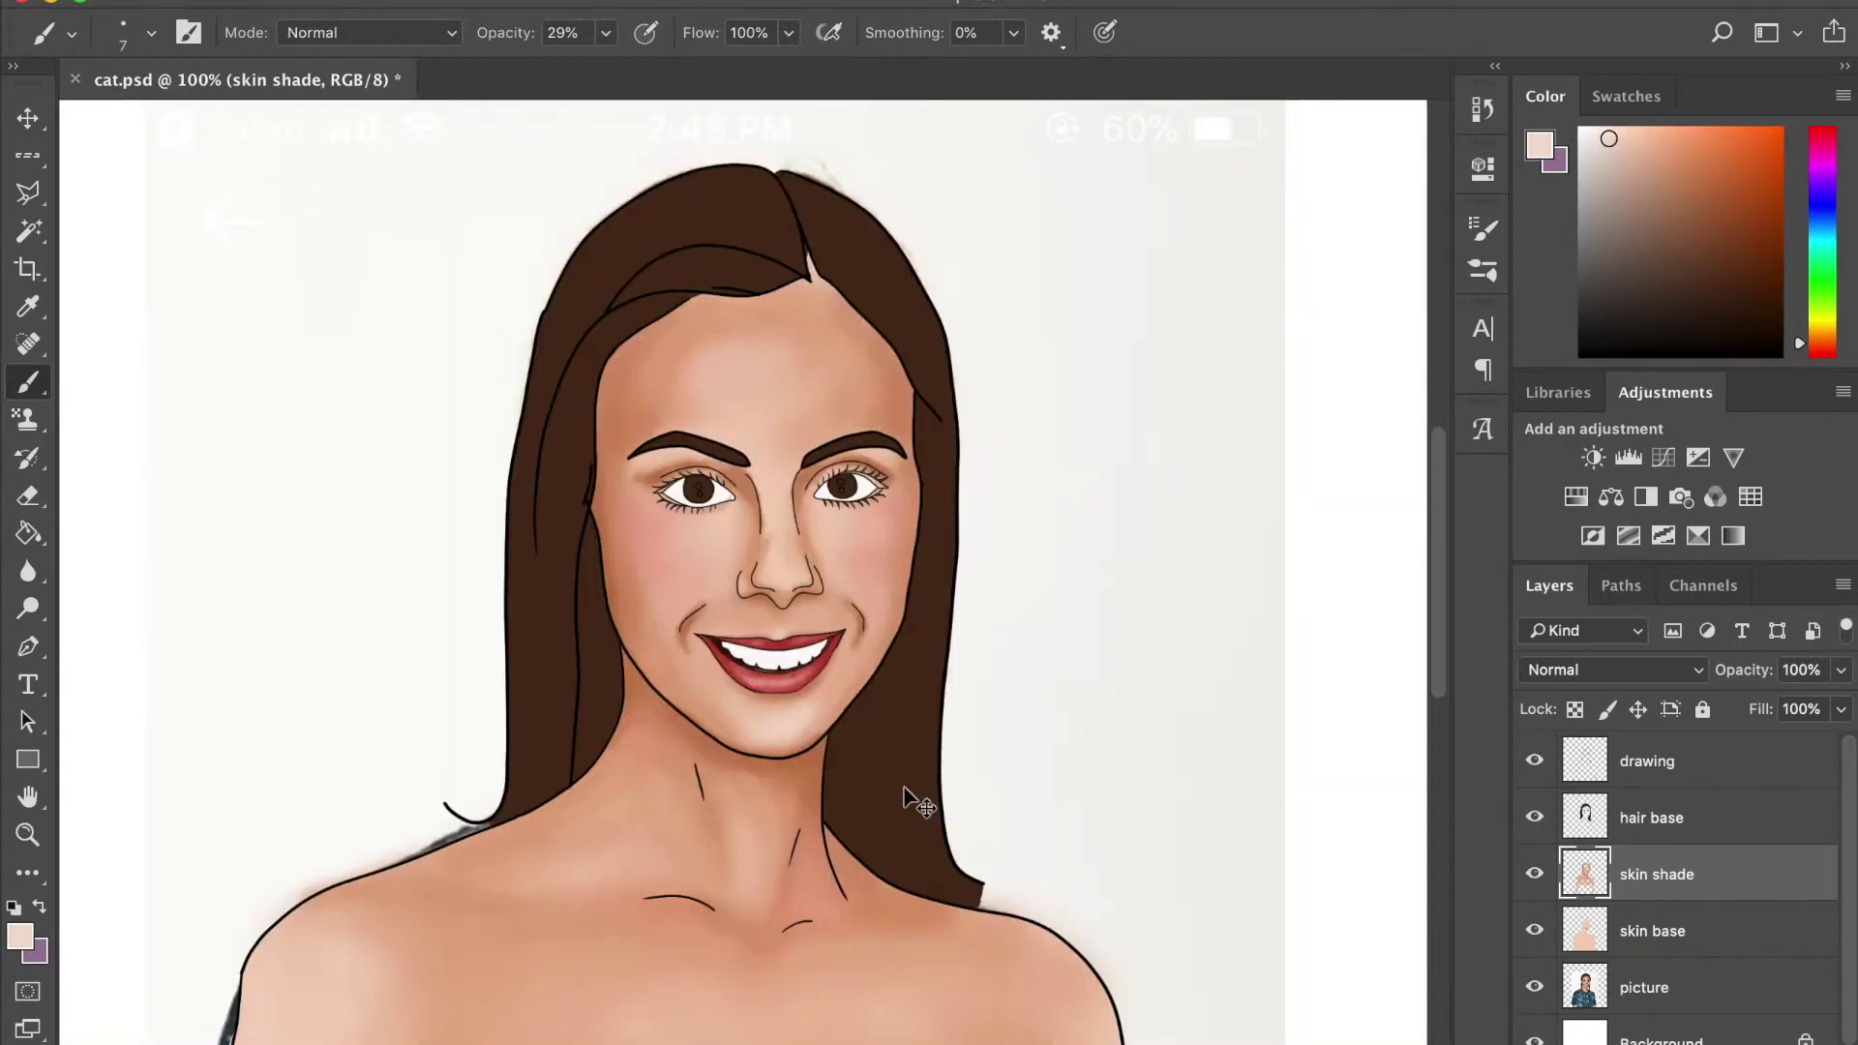
Set the paint colour to white at 100% opacity and add a new layer named 'eyes'
left_click(1374, 155, "alt")
key("0")
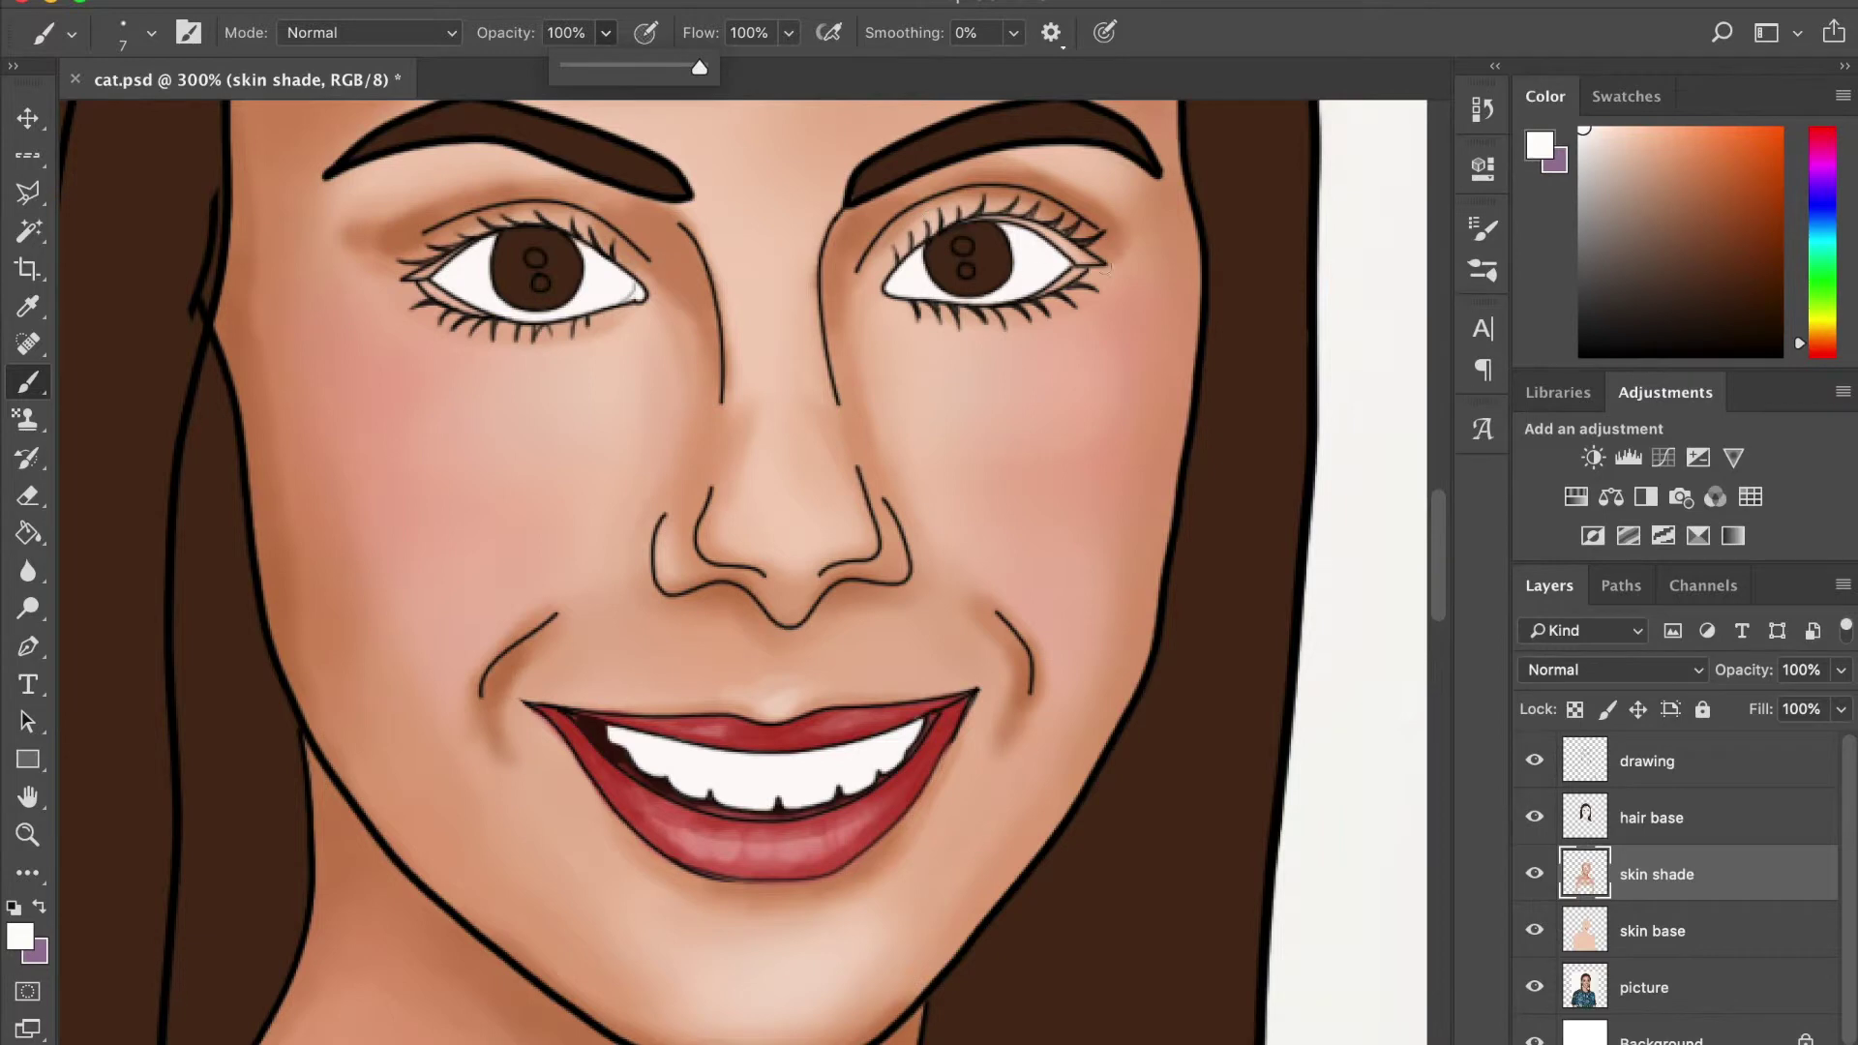
key("alt+bracketright")
key("ctrl+shift+alt+n")
type("eyes")
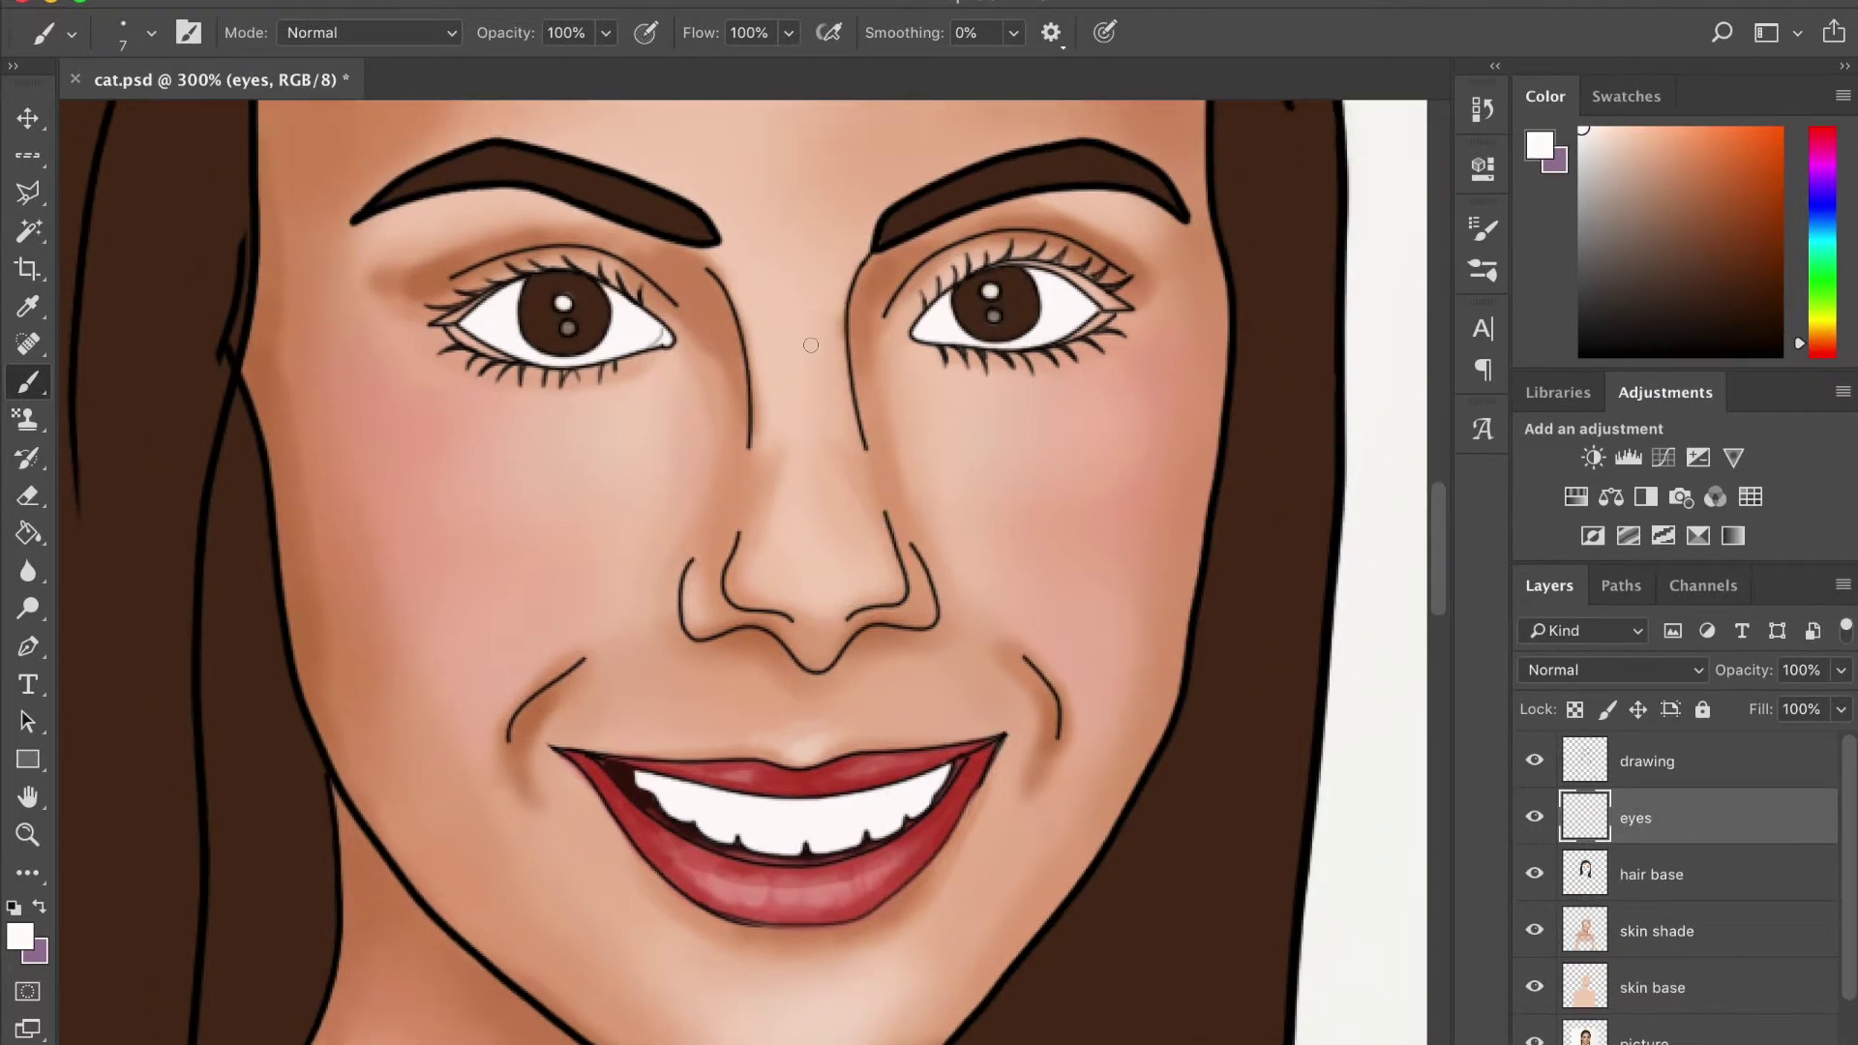
Shrink the brush to size 6 and dab white catchlights into both irises
scroll(822, 501, "down", 3)
left_click(151, 32)
left_click(822, 641)
left_click(151, 32)
left_click_drag(199, 125, 145, 125)
left_click(816, 643)
key("alt+bracketleft")
key("alt+bracketleft")
scroll(319, 832, "up", 2)
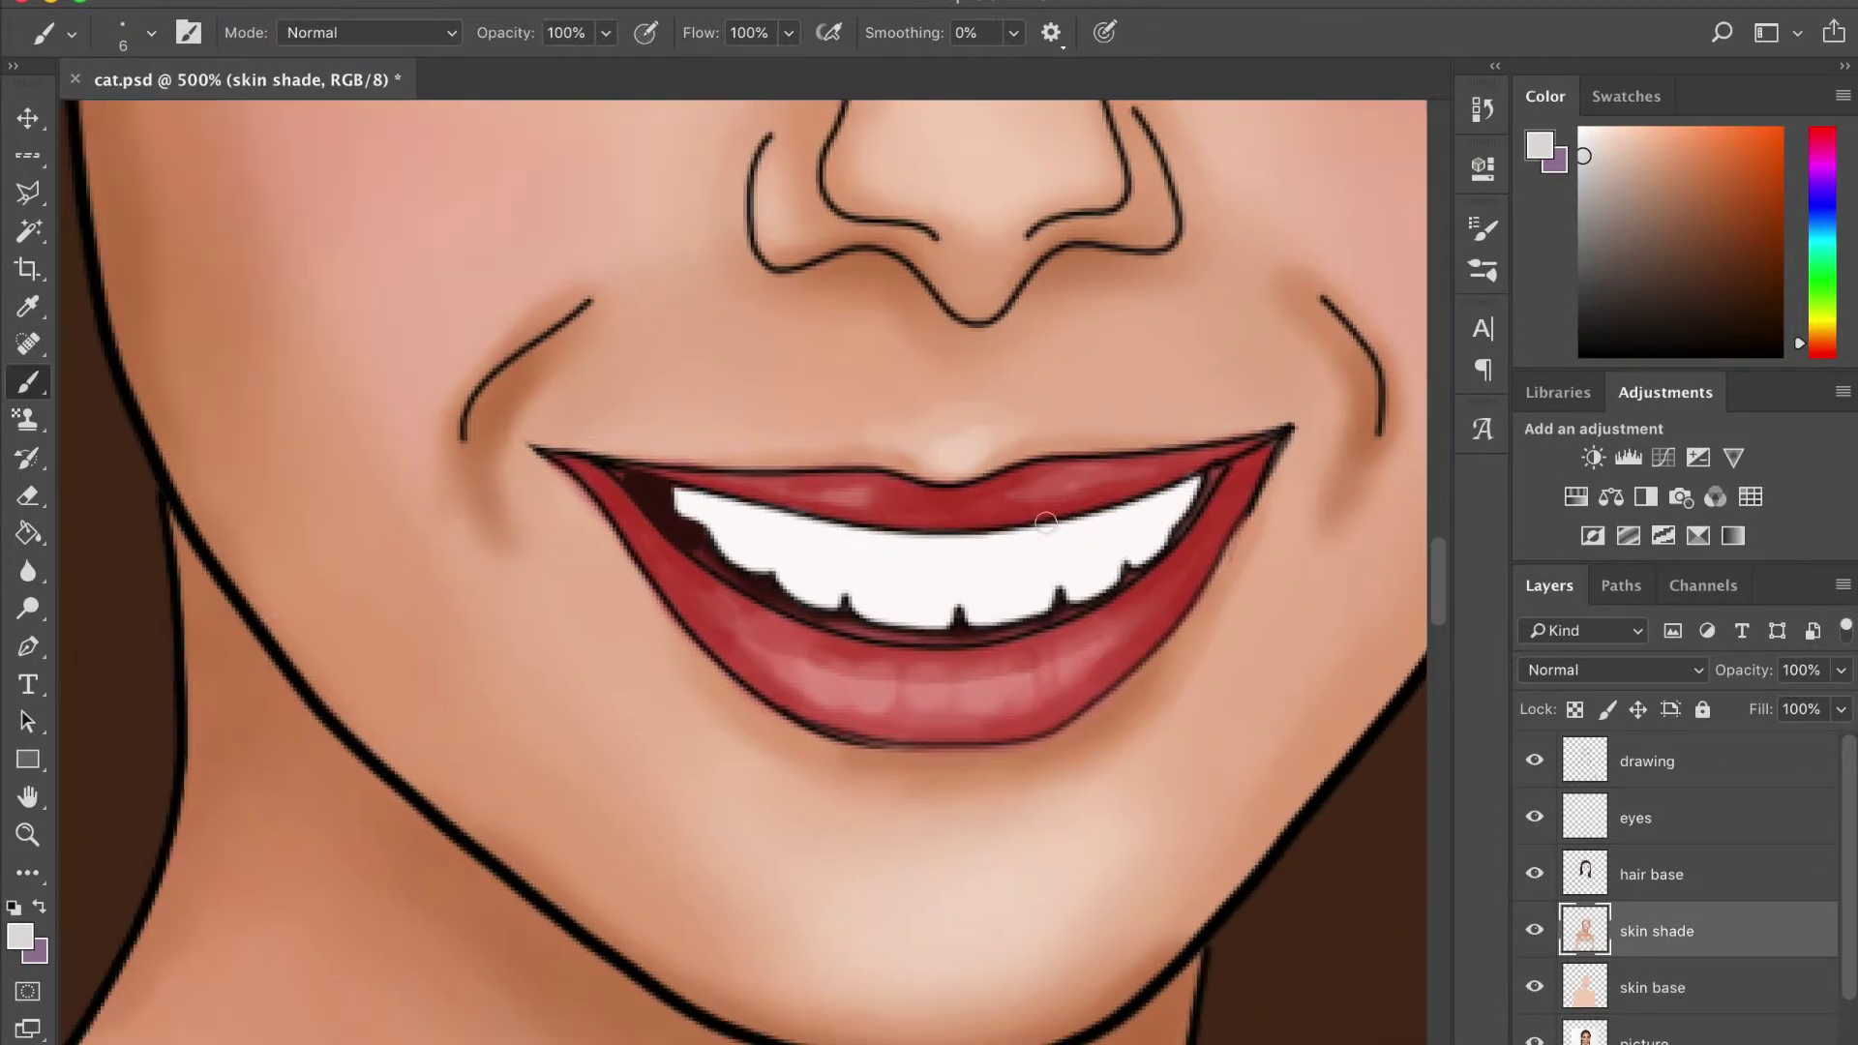
Add a new layer named 'teeth' and lower the brush opacity
left_click(1695, 874)
key("ctrl+shift+alt+n")
double_click(1645, 874)
type("teeth")
key("Return")
mouse_move(605, 32)
left_mouse_down()
mouse_move(574, 73)
mouse_move(539, 68)
left_mouse_up()
Paint light grey shading on the right, middle and left teeth and along the top edge
left_click_drag(1180, 492, 1104, 580)
left_click_drag(960, 532, 953, 620)
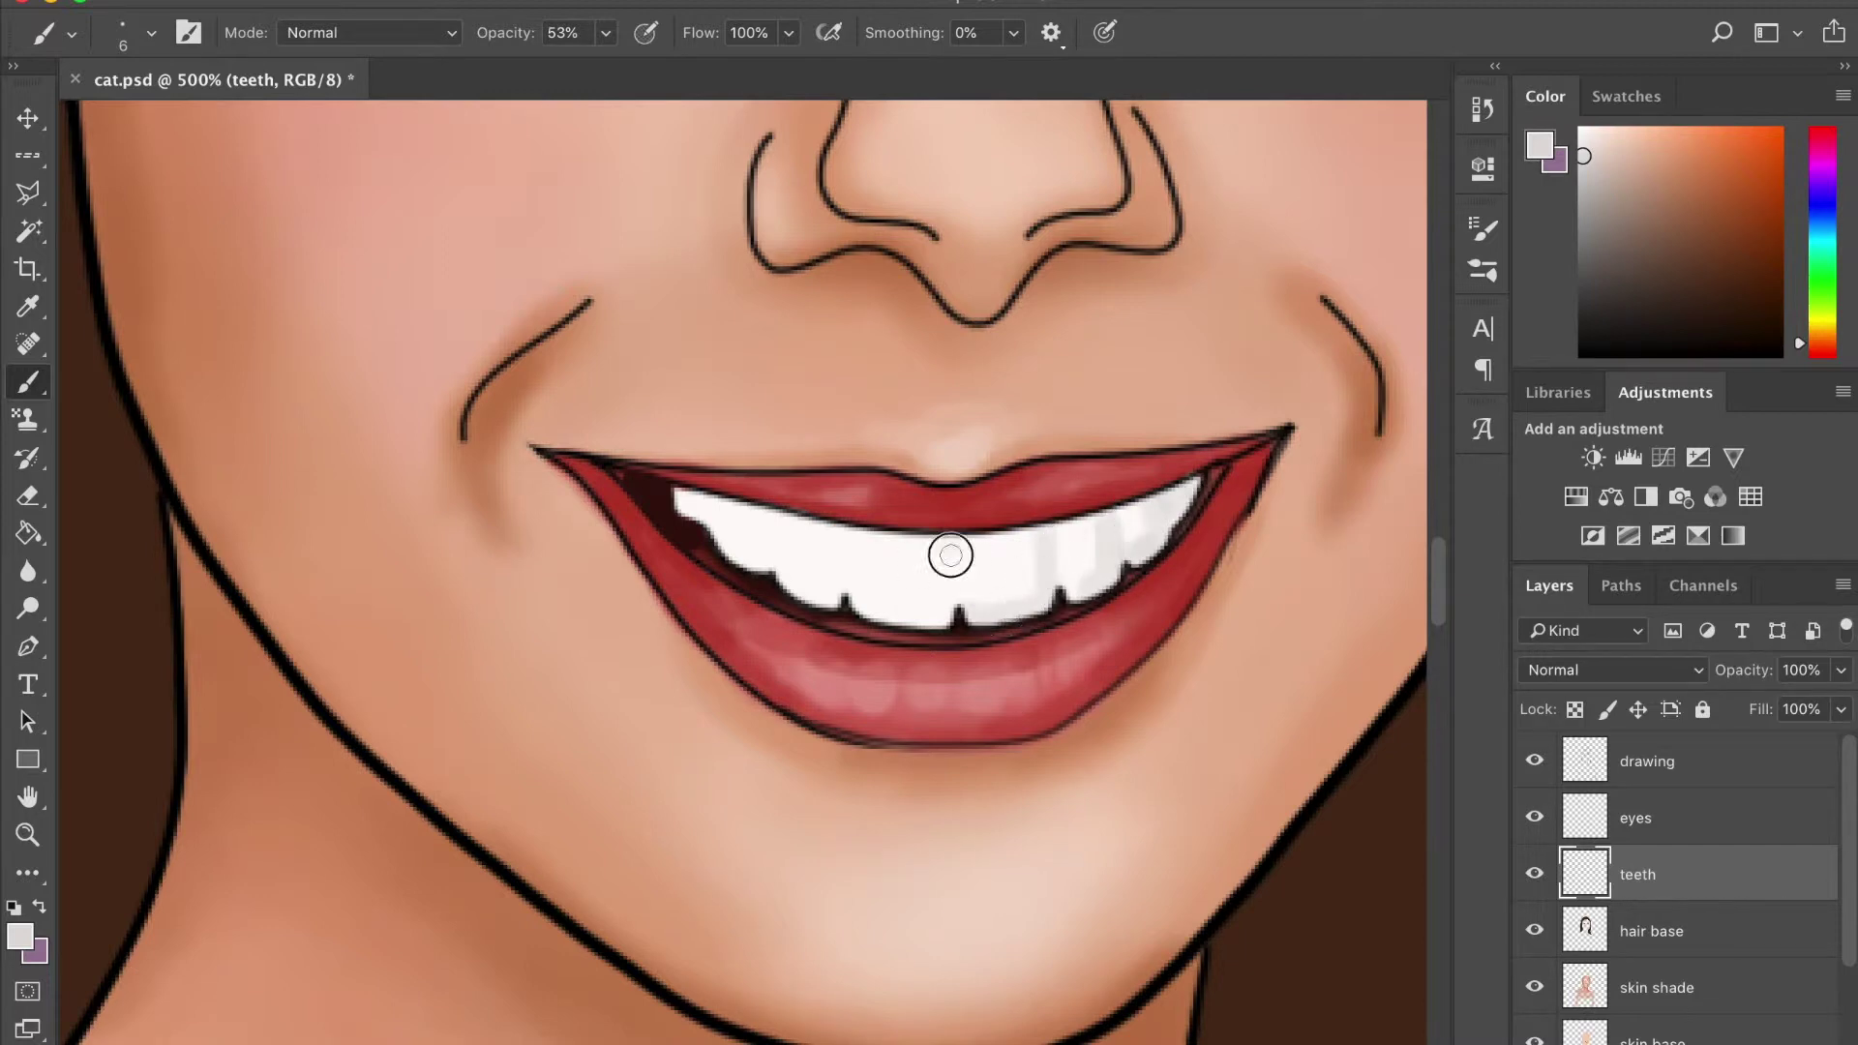
left_click_drag(852, 531, 847, 610)
mouse_move(760, 522)
left_mouse_down()
mouse_move(774, 590)
mouse_move(823, 580)
left_mouse_up()
mouse_move(1170, 489)
left_mouse_down()
mouse_move(842, 537)
mouse_move(874, 542)
left_mouse_up()
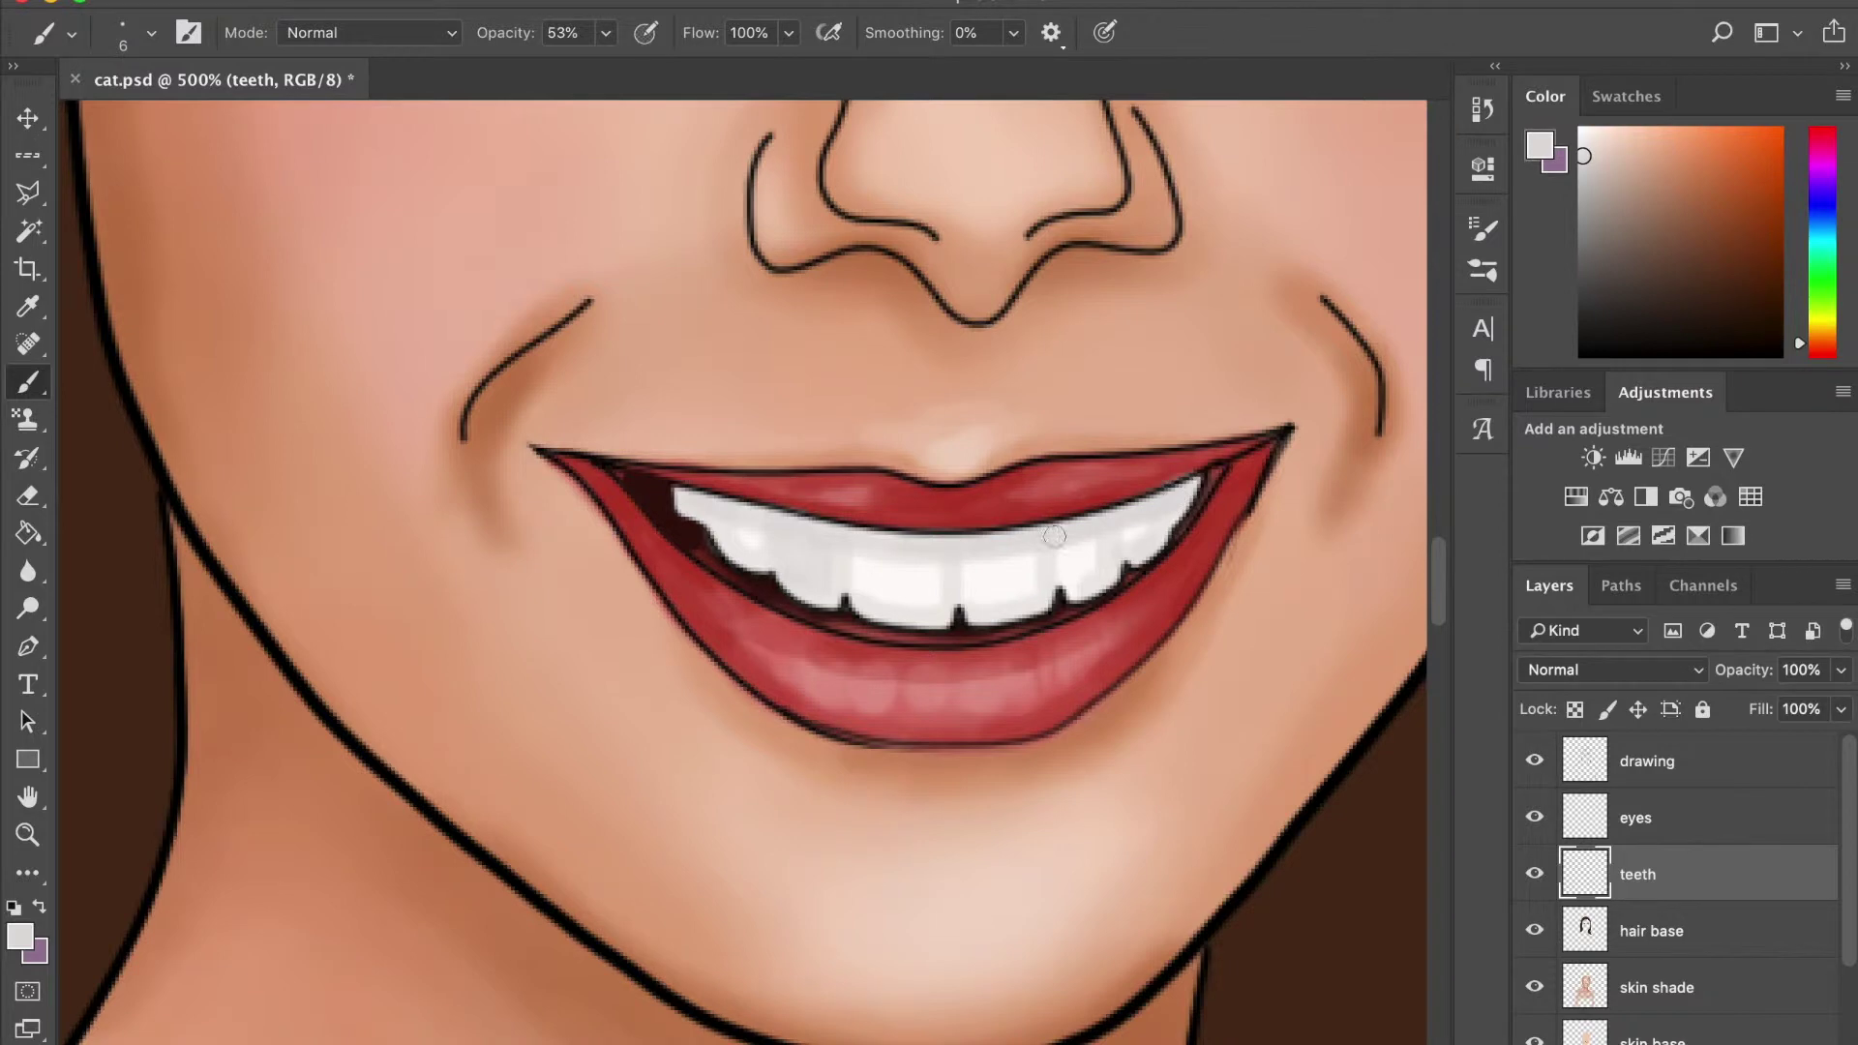
Shade the teeth from centre to left at 88% opacity, then drop the opacity to 13%
key("bracketleft")
key("bracketleft")
key("bracketleft")
key("8")
key("8")
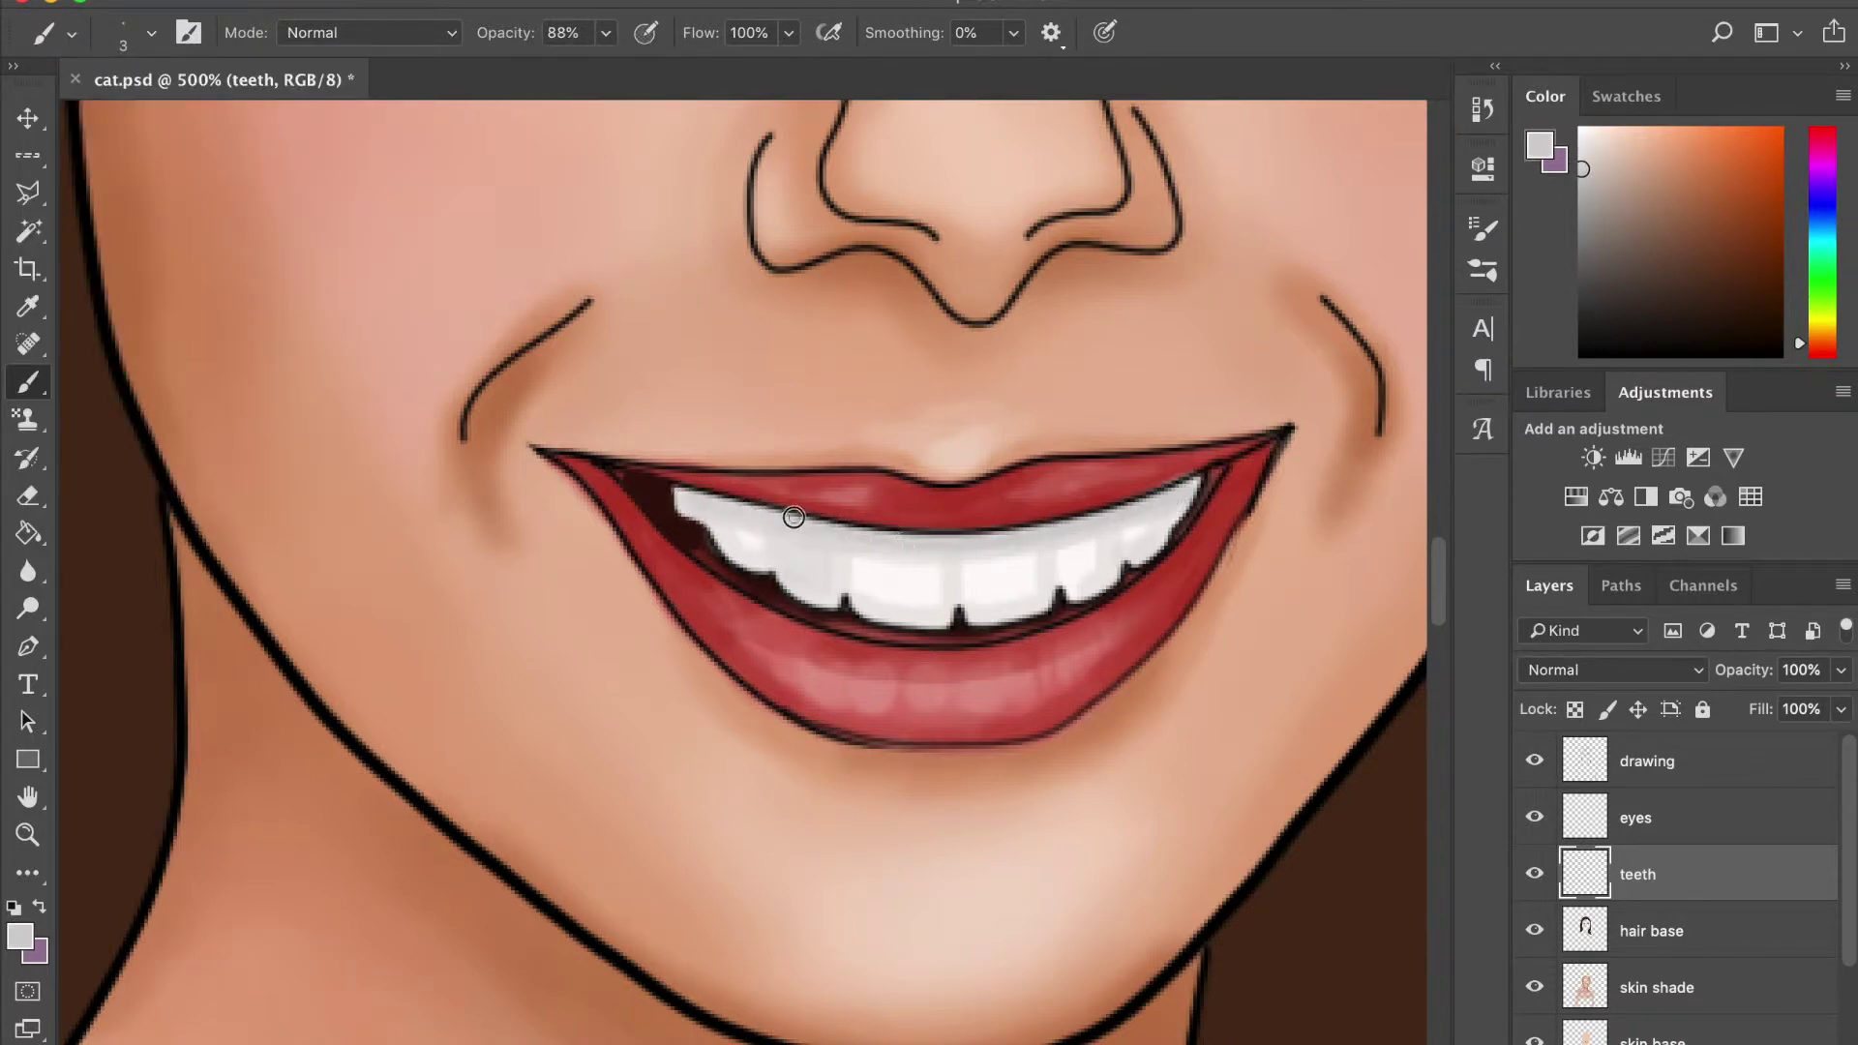
key("bracketright")
key("bracketright")
key("bracketright")
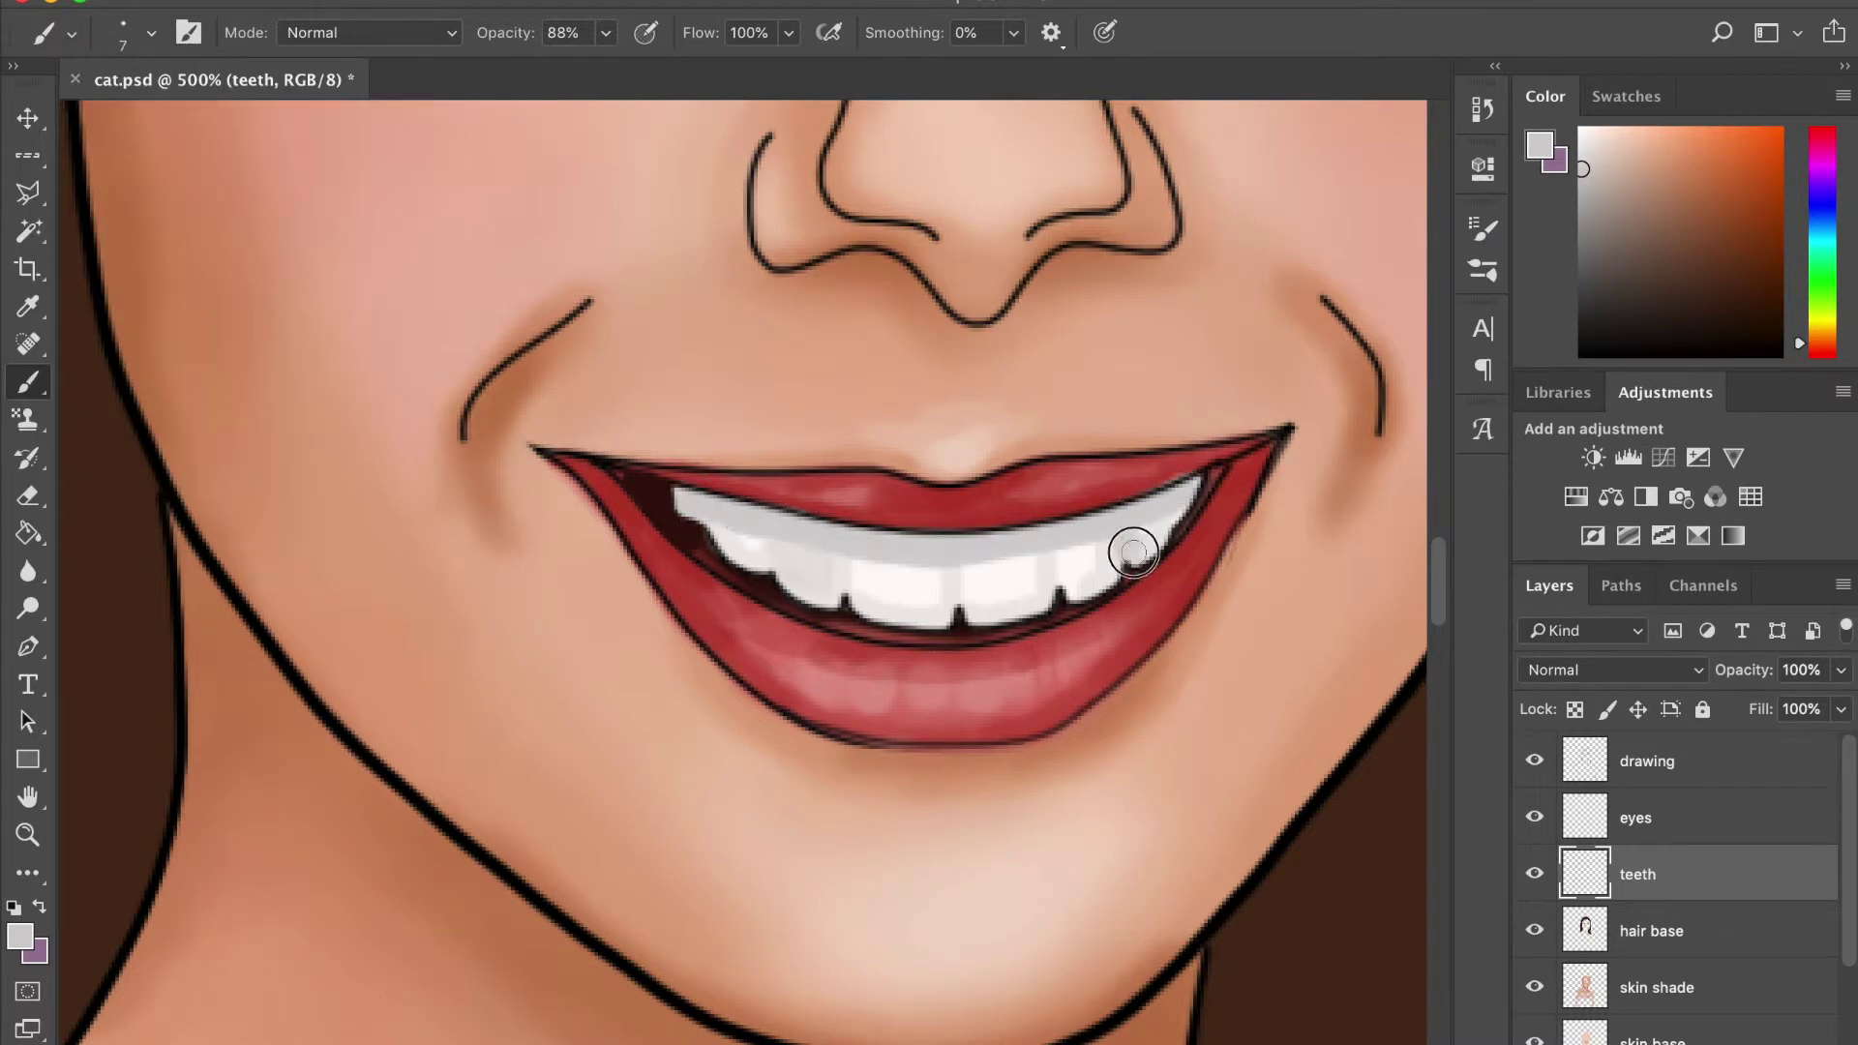
left_click_drag(950, 589, 765, 534)
key("1")
key("3")
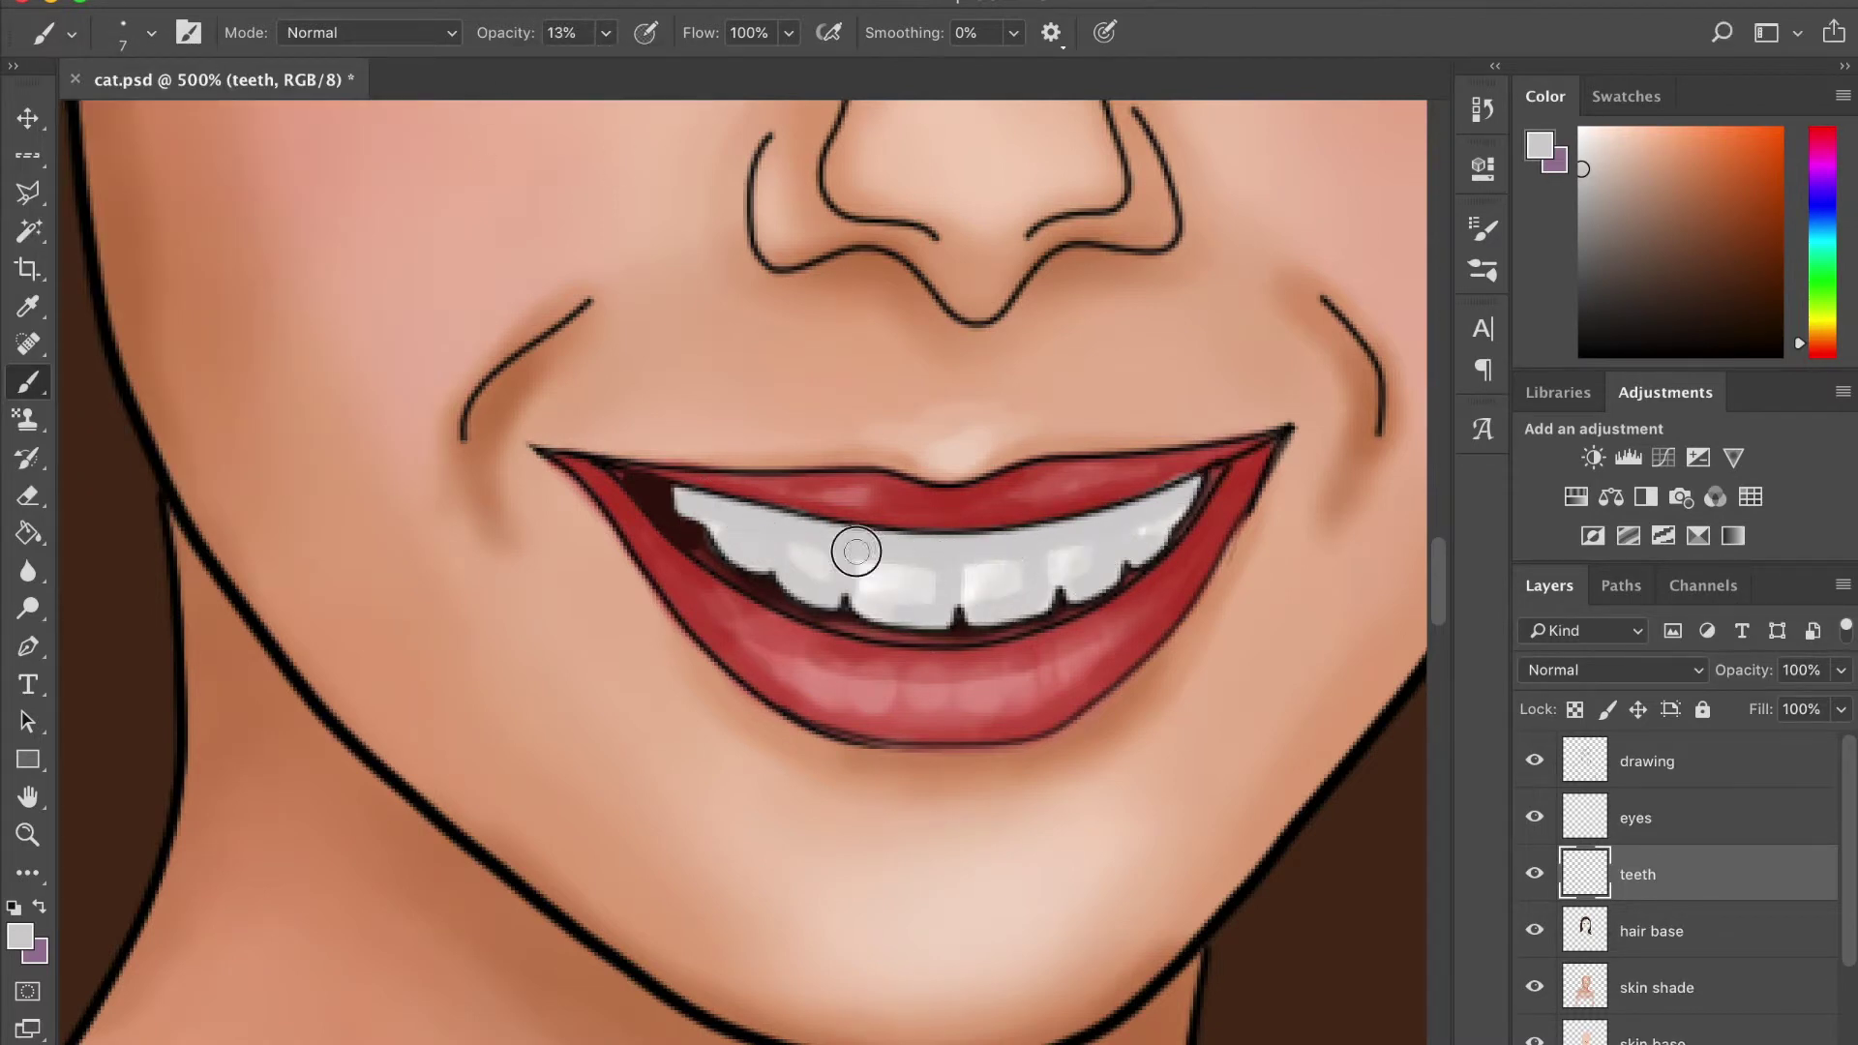
scroll(976, 576, "down", 5)
scroll(975, 577, "up", 5)
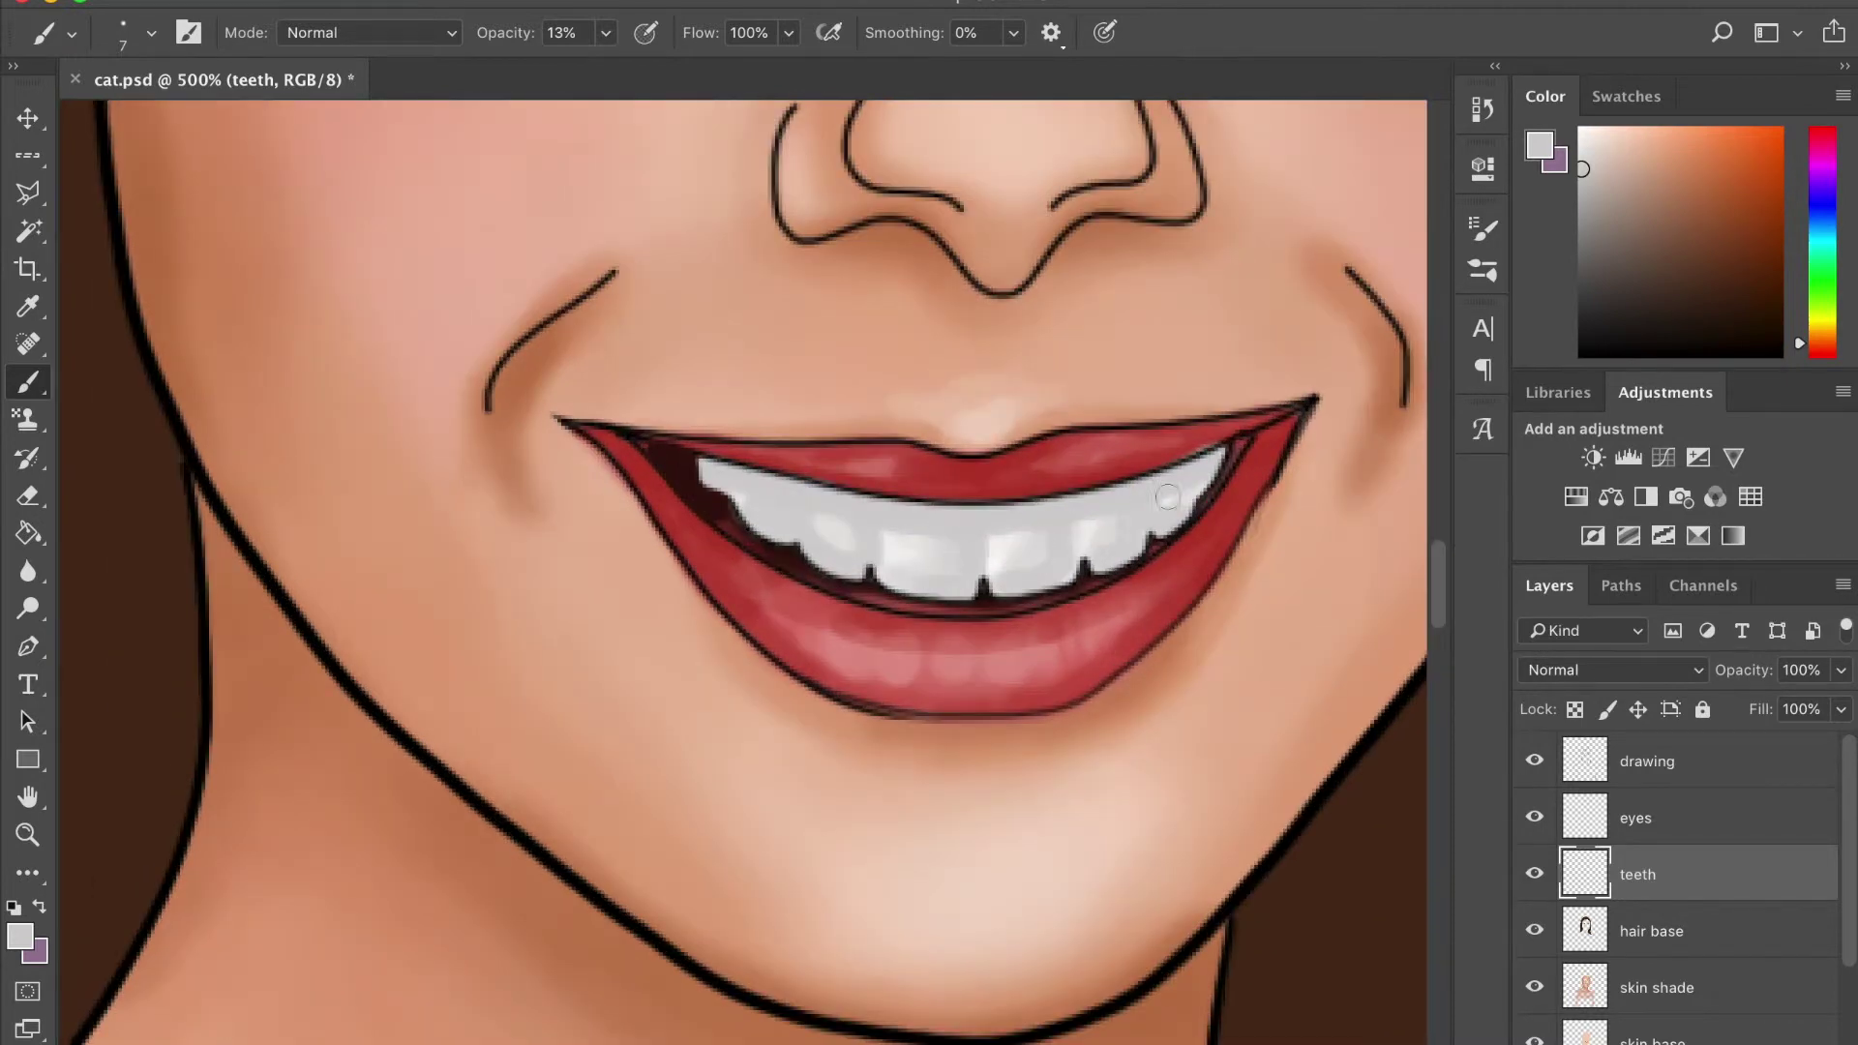
scroll(709, 410, "up", 4)
scroll(710, 410, "up", 6)
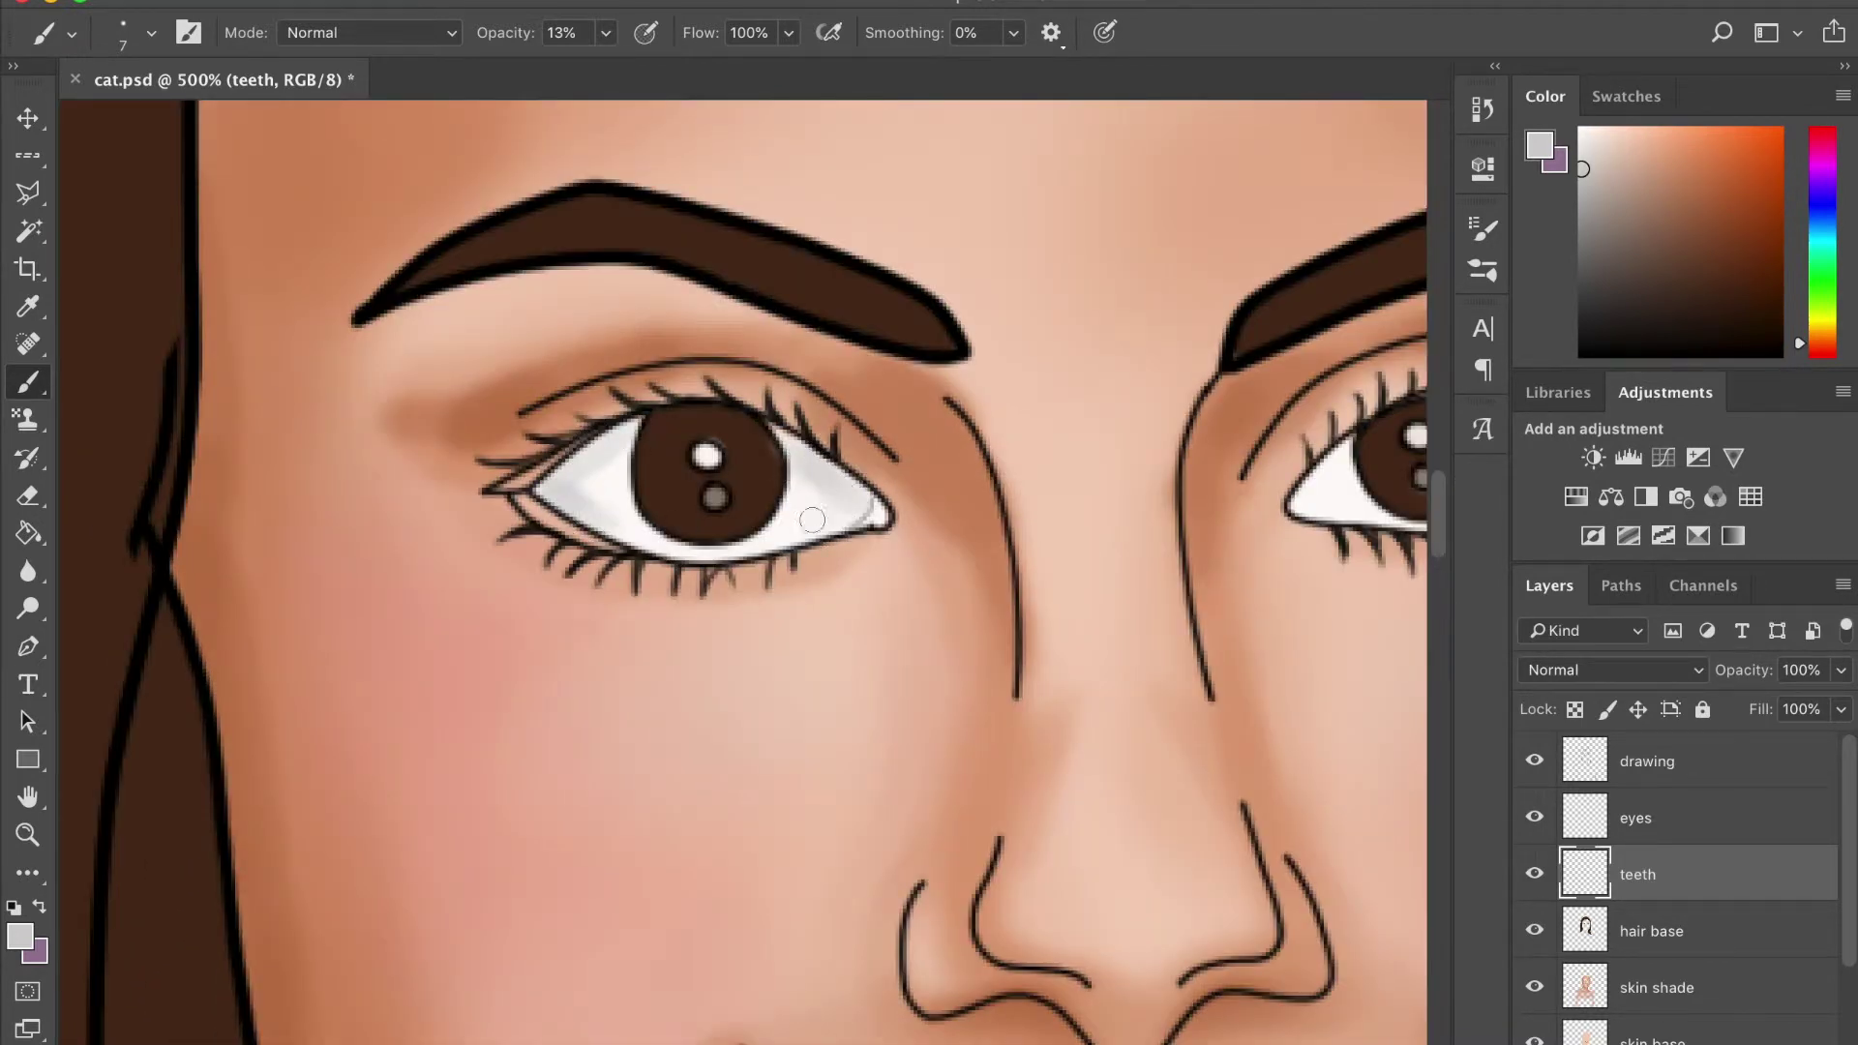
Select the eyes layer and pick a slightly darker grey
key("alt+bracketright")
scroll(755, 523, "right", 1)
scroll(851, 483, "right", 5)
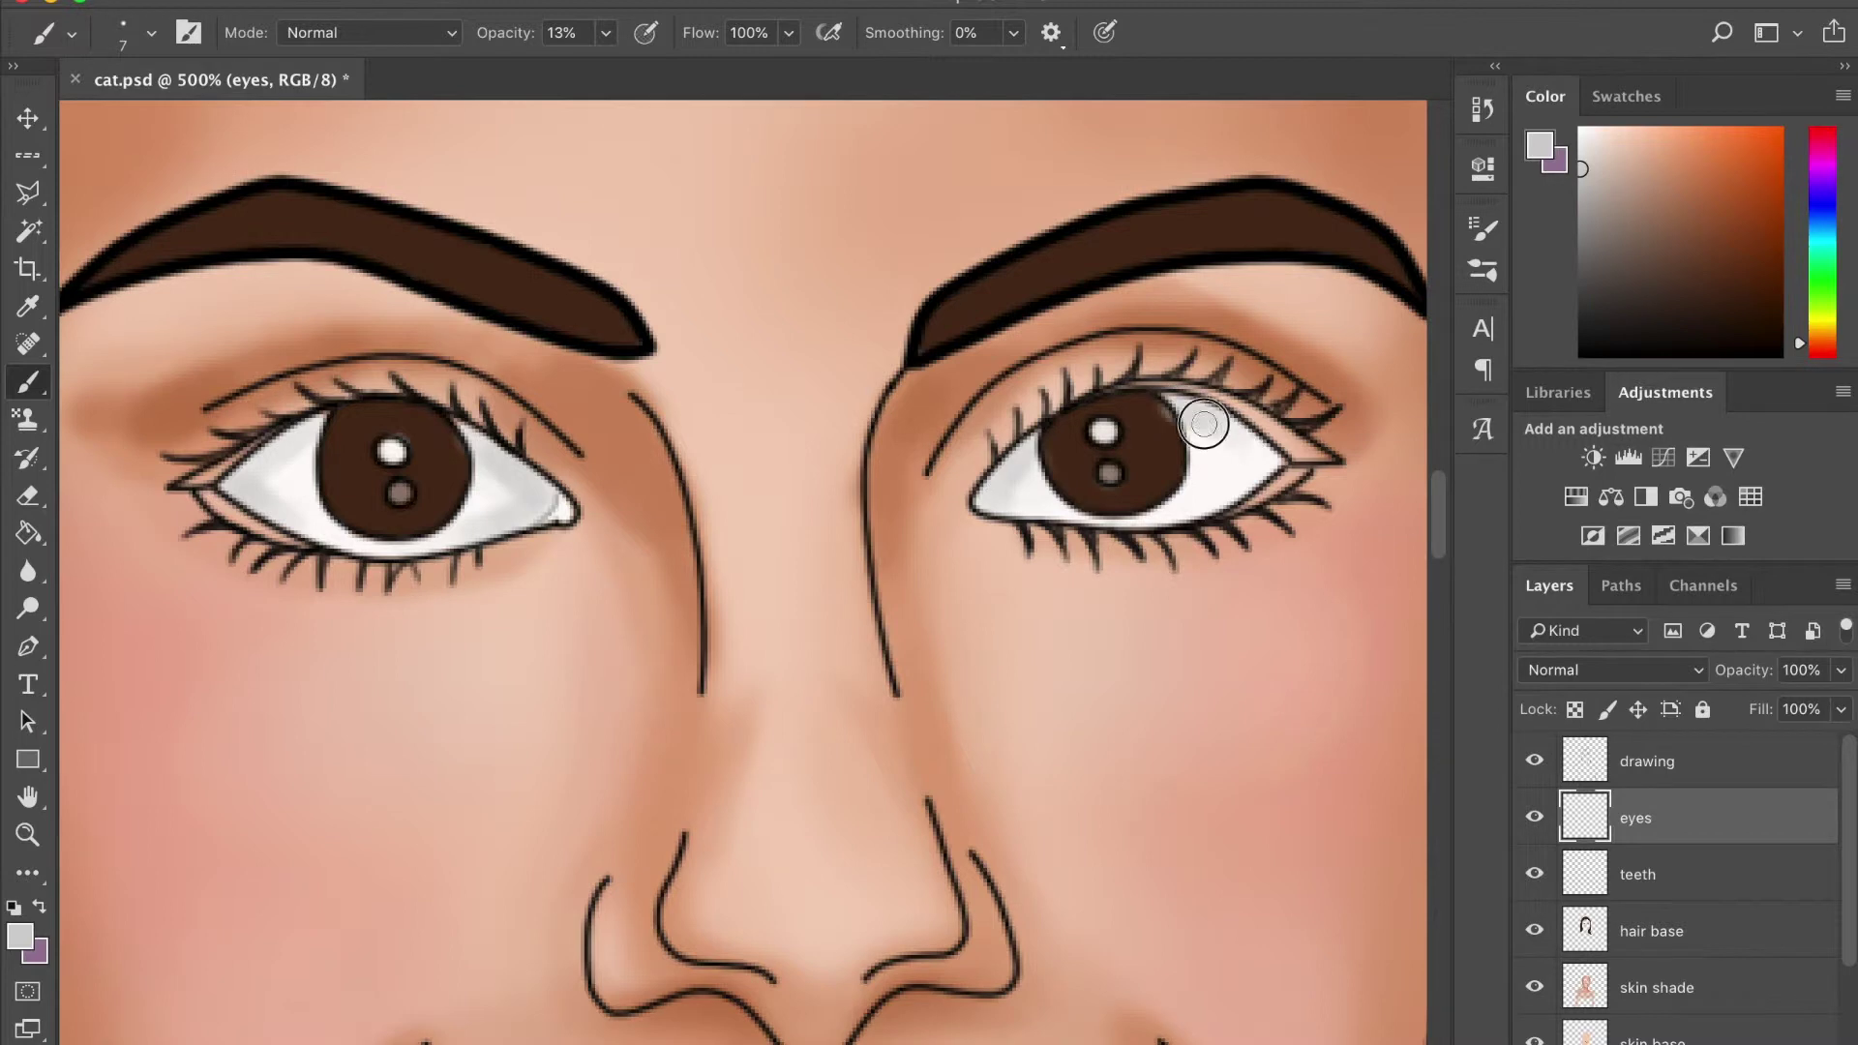
left_click(1229, 450, "alt")
scroll(1003, 539, "left", 2)
scroll(803, 454, "left", 4)
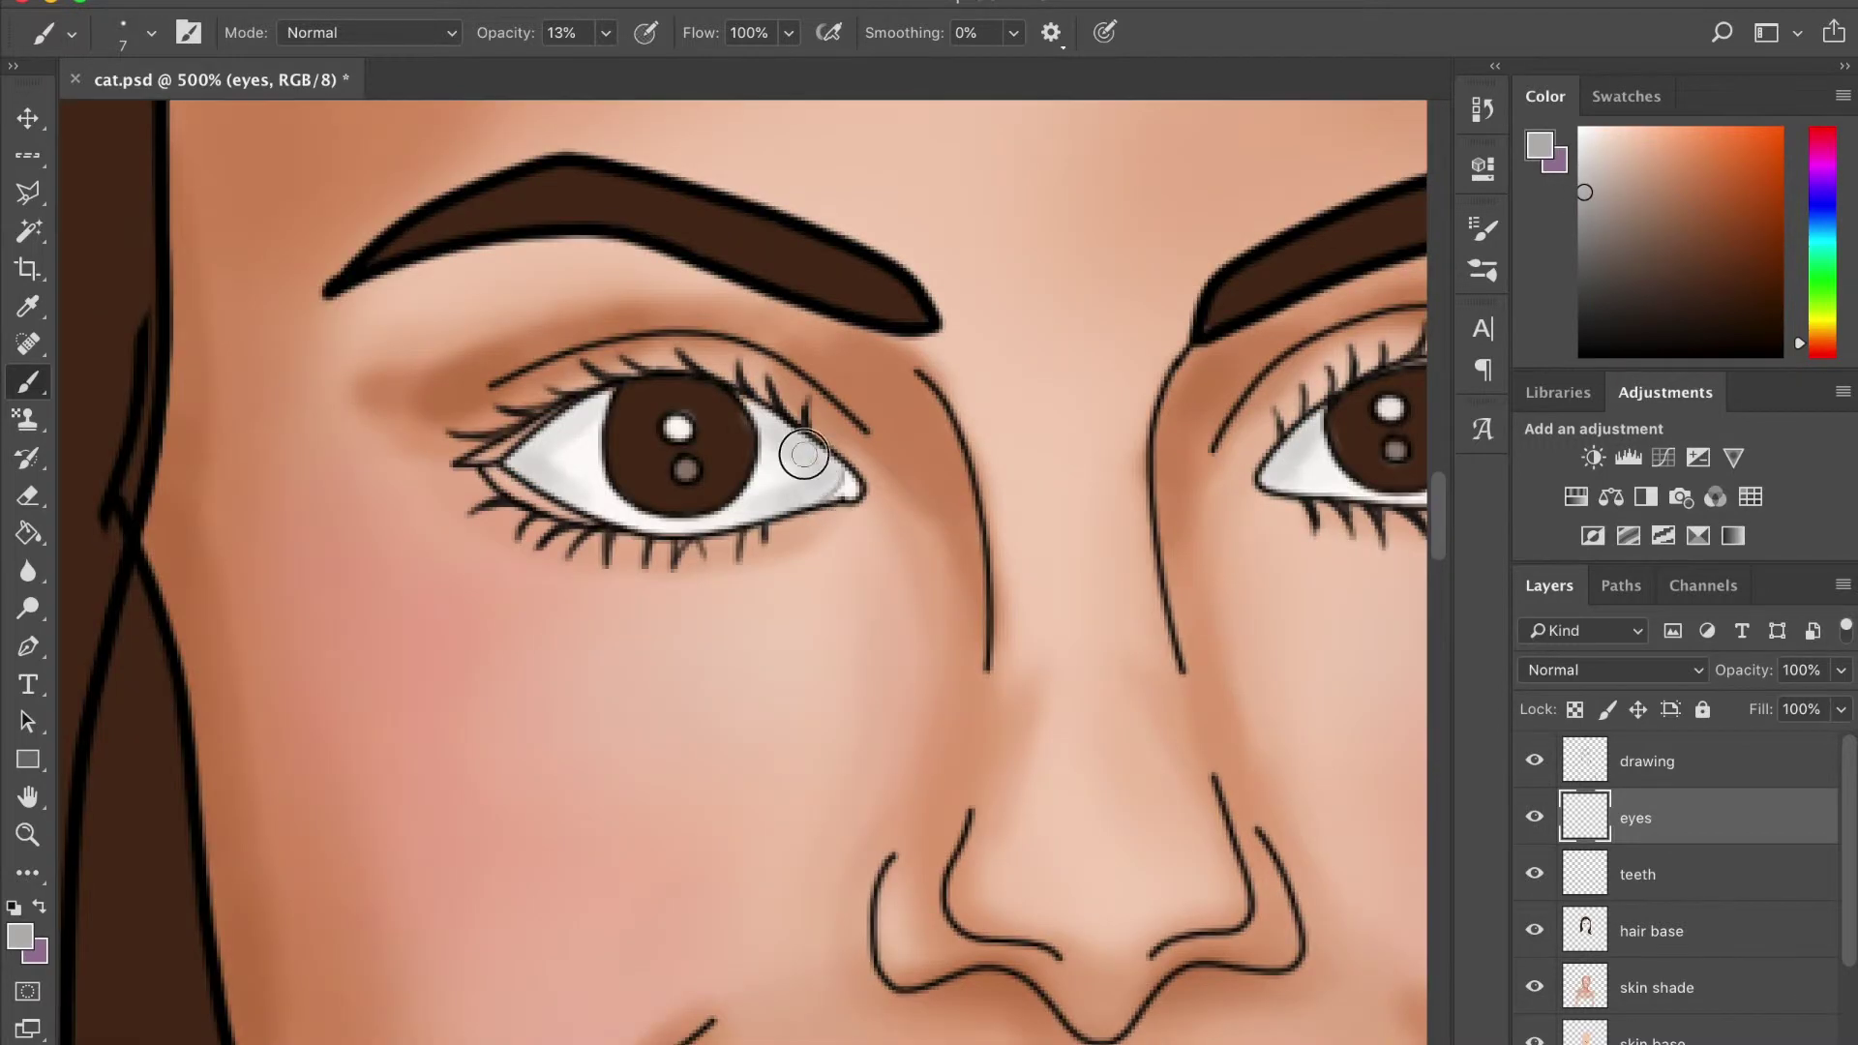
scroll(523, 448, "right", 2)
scroll(613, 542, "right", 2)
Sample a dark brown from the image and return to the eyes layer with the Brush
key("i")
scroll(1768, 937, "down", 1)
left_click(1768, 936)
key("alt+bracketright")
left_click(591, 426)
key("alt+bracketright")
key("alt+bracketright")
key("b")
Enlarge the brush at full opacity and darken the top of the left iris
right_click(564, 415)
key("Return")
key("alt+bracketleft")
key("alt+bracketright")
key("alt+bracketright")
left_click(1687, 831)
key("0")
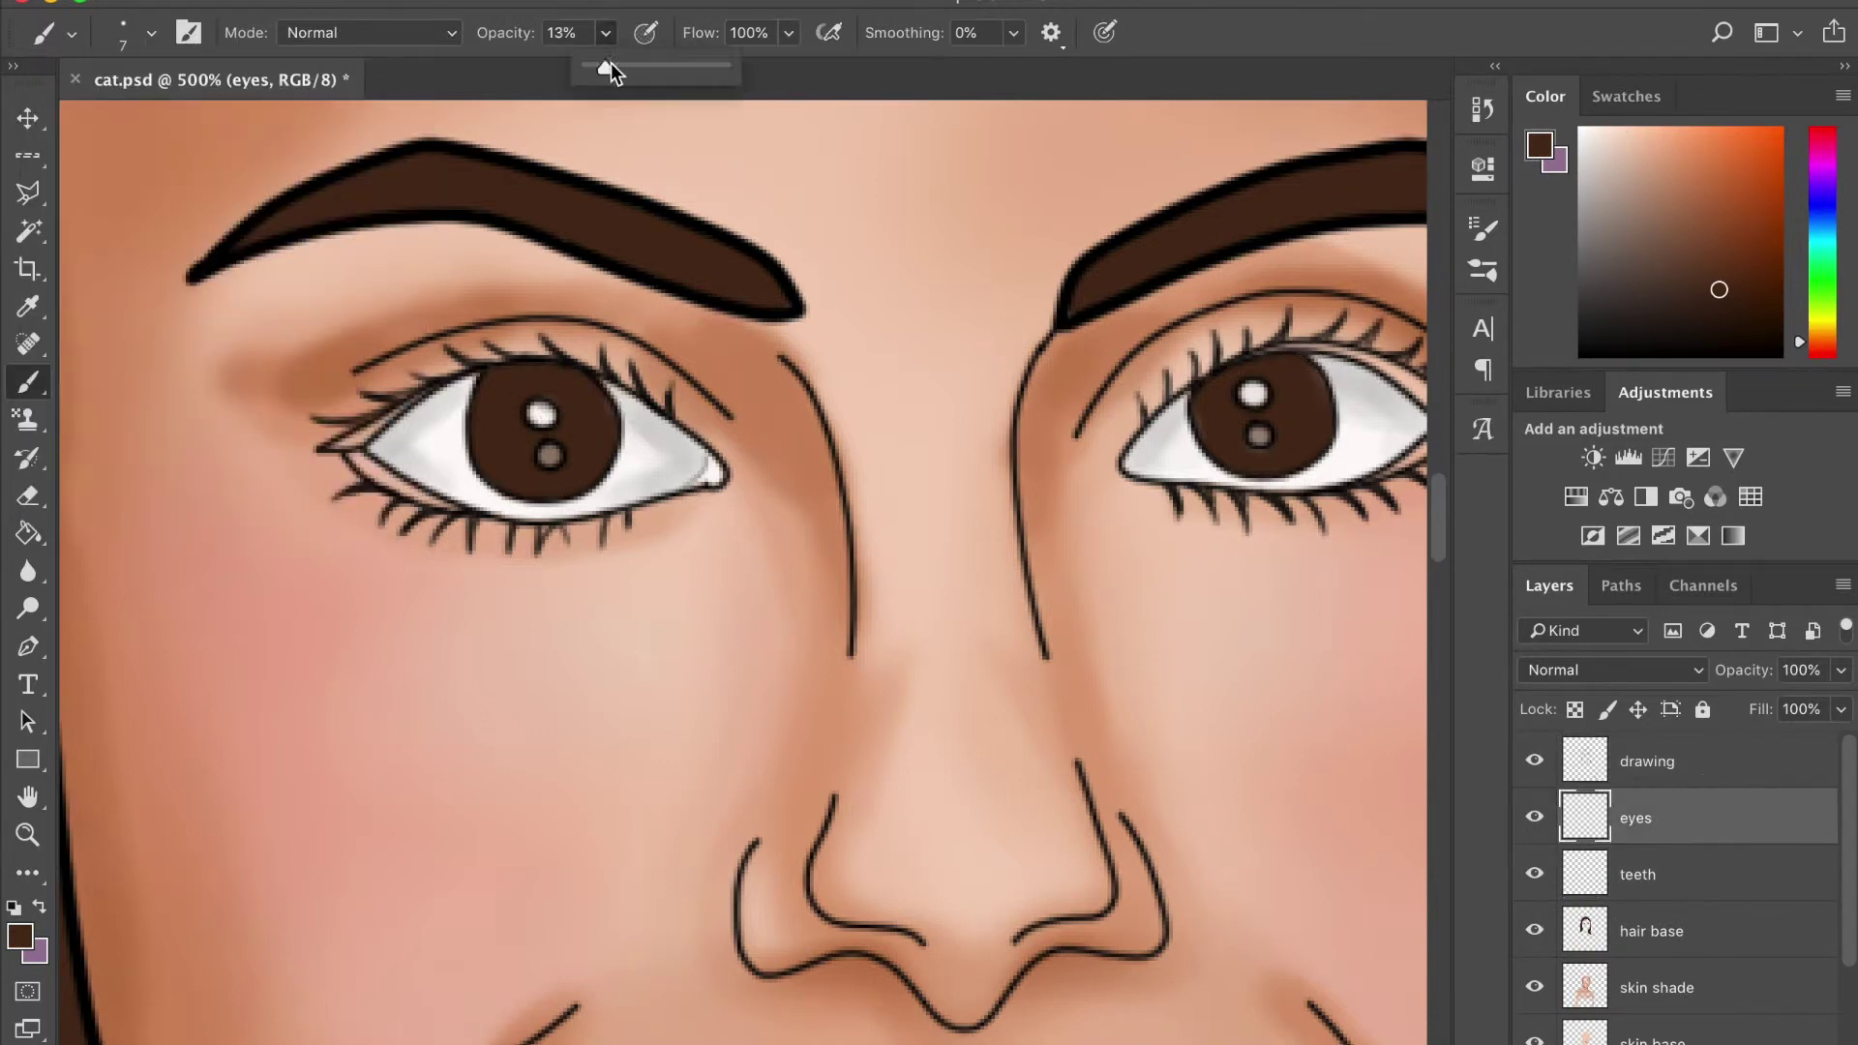
left_click_drag(578, 386, 493, 389)
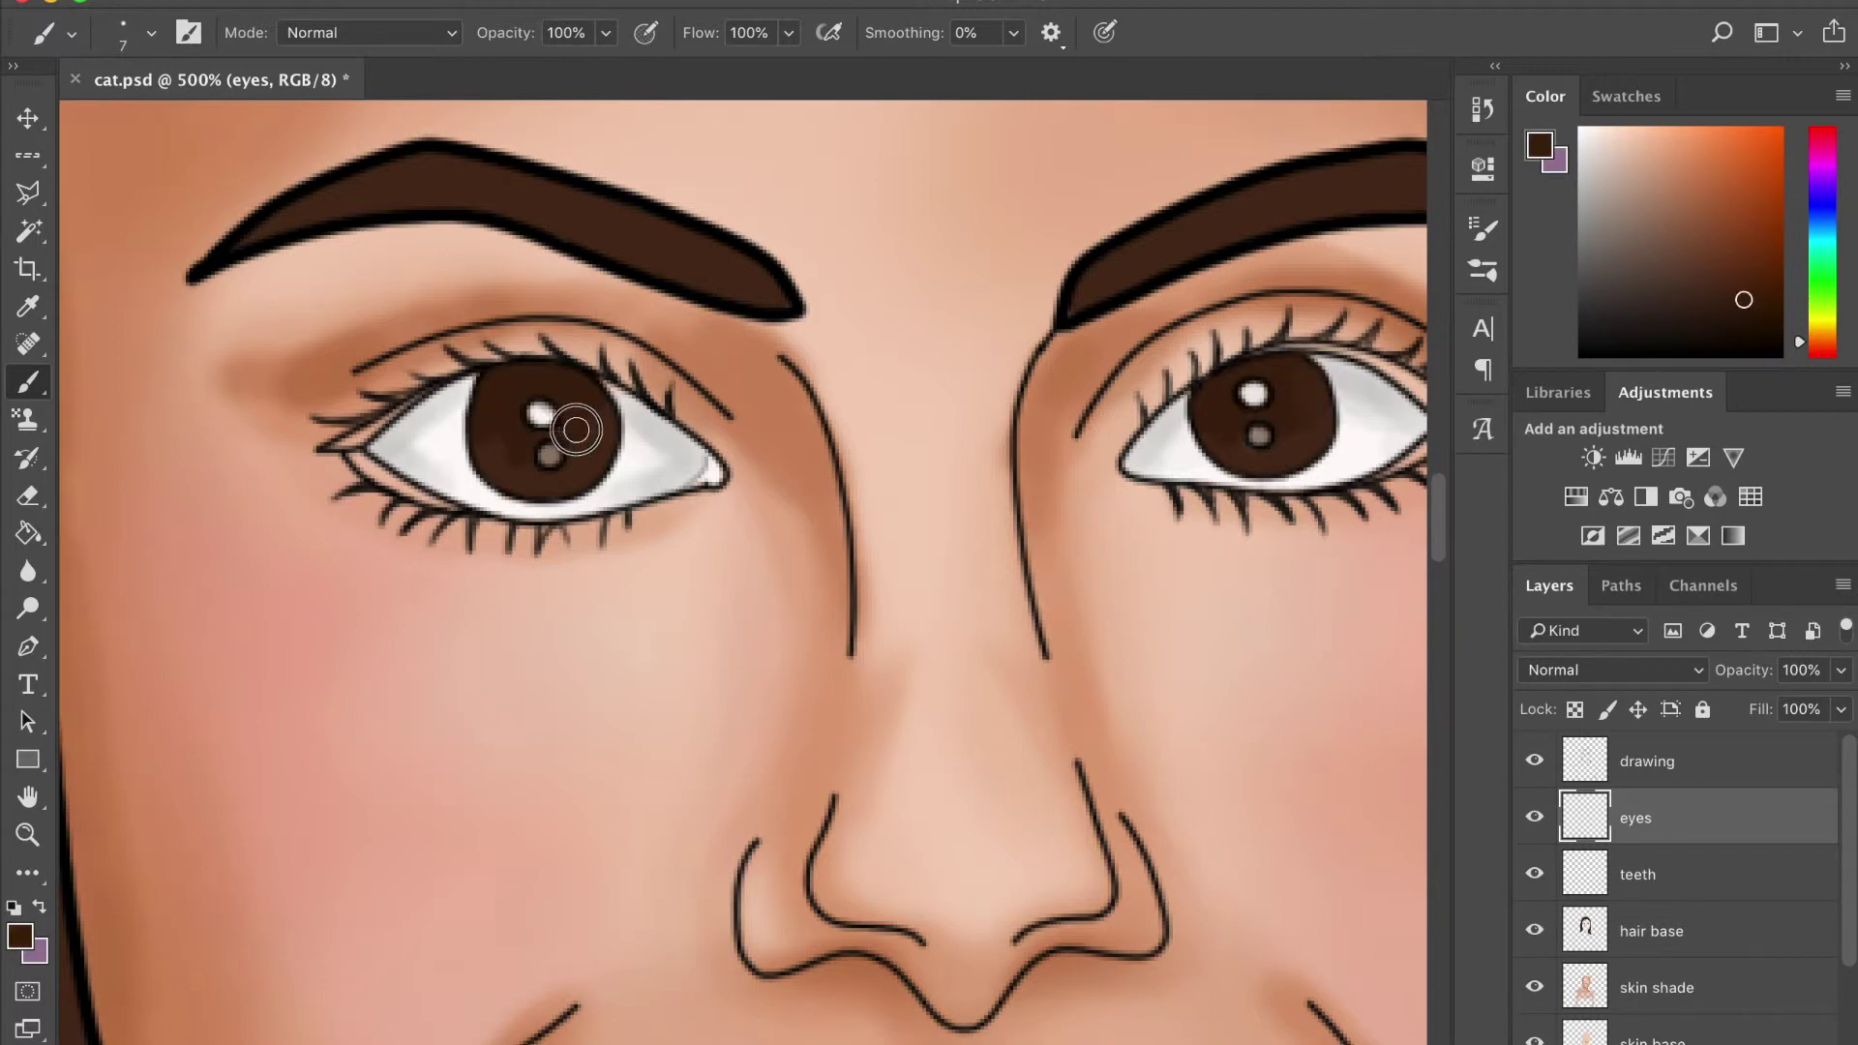
Switch to a soft round brush and pick darker browns for the iris shading
left_click(1224, 387, "alt")
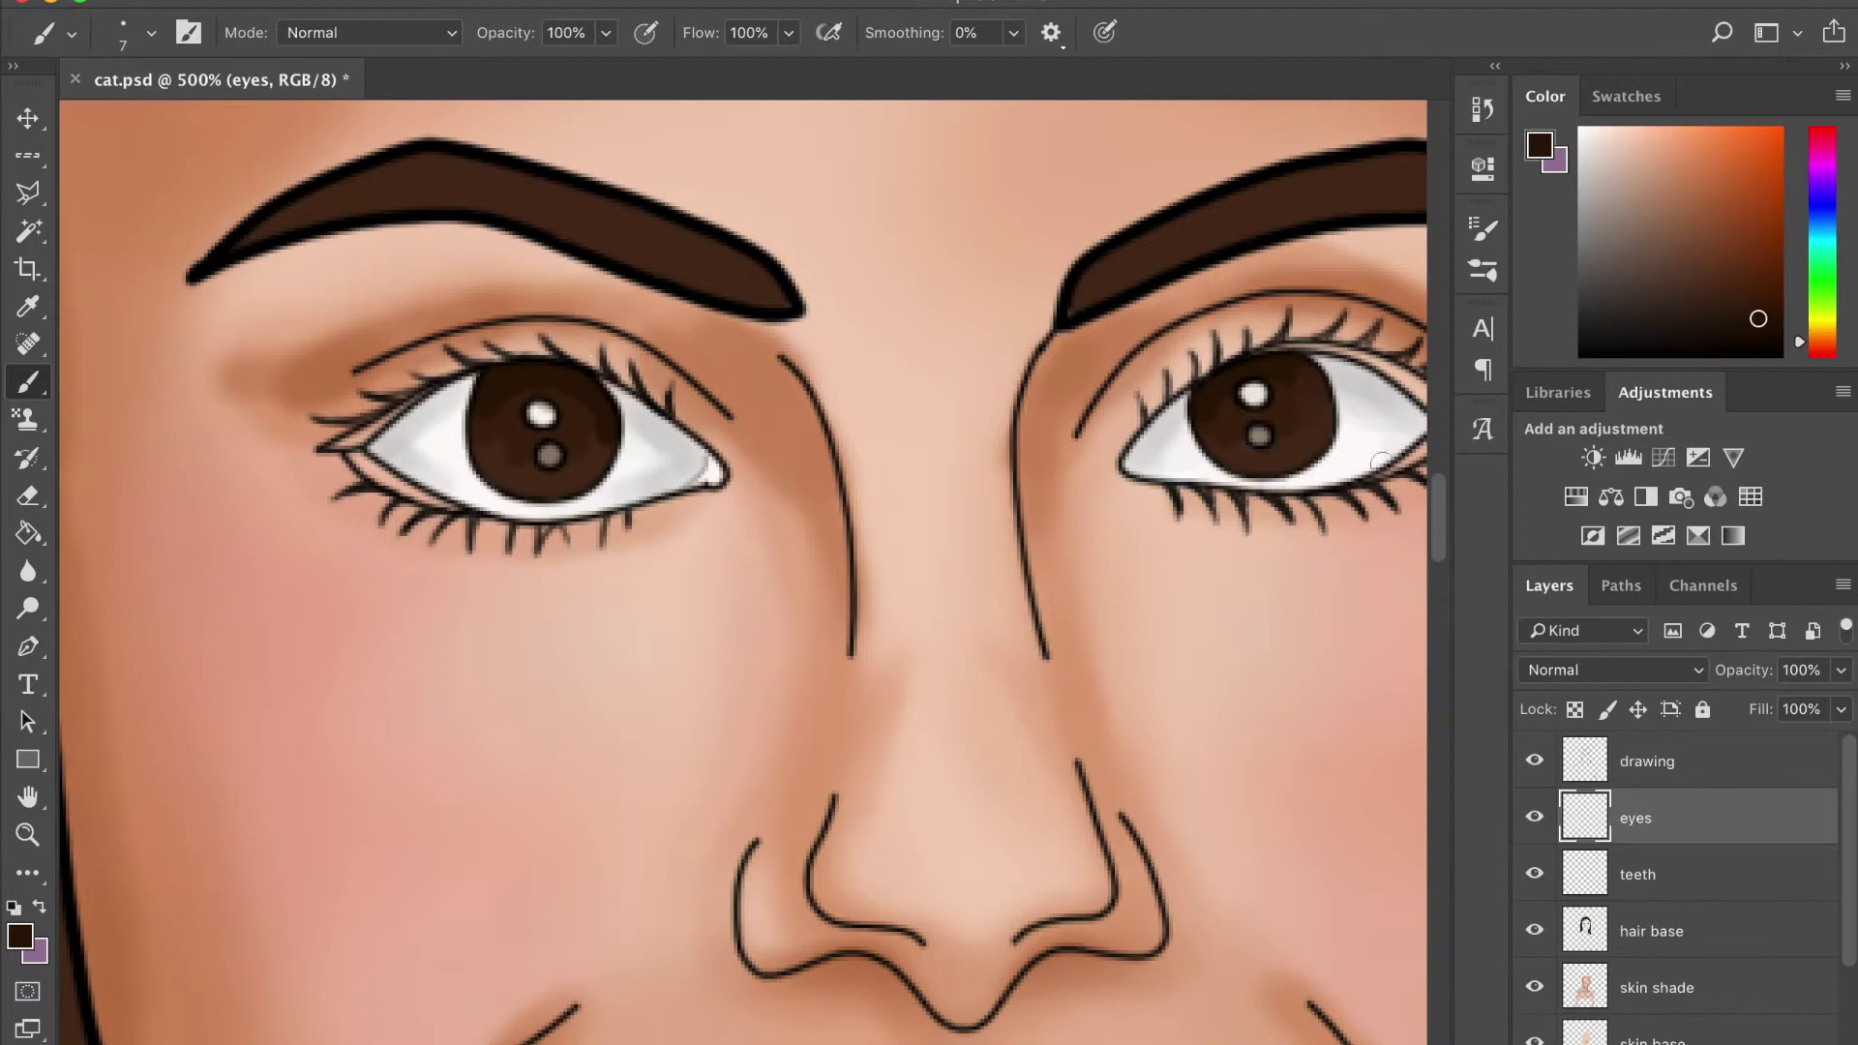
left_click(150, 32)
left_click(165, 448)
key("Return")
key("5")
key("2")
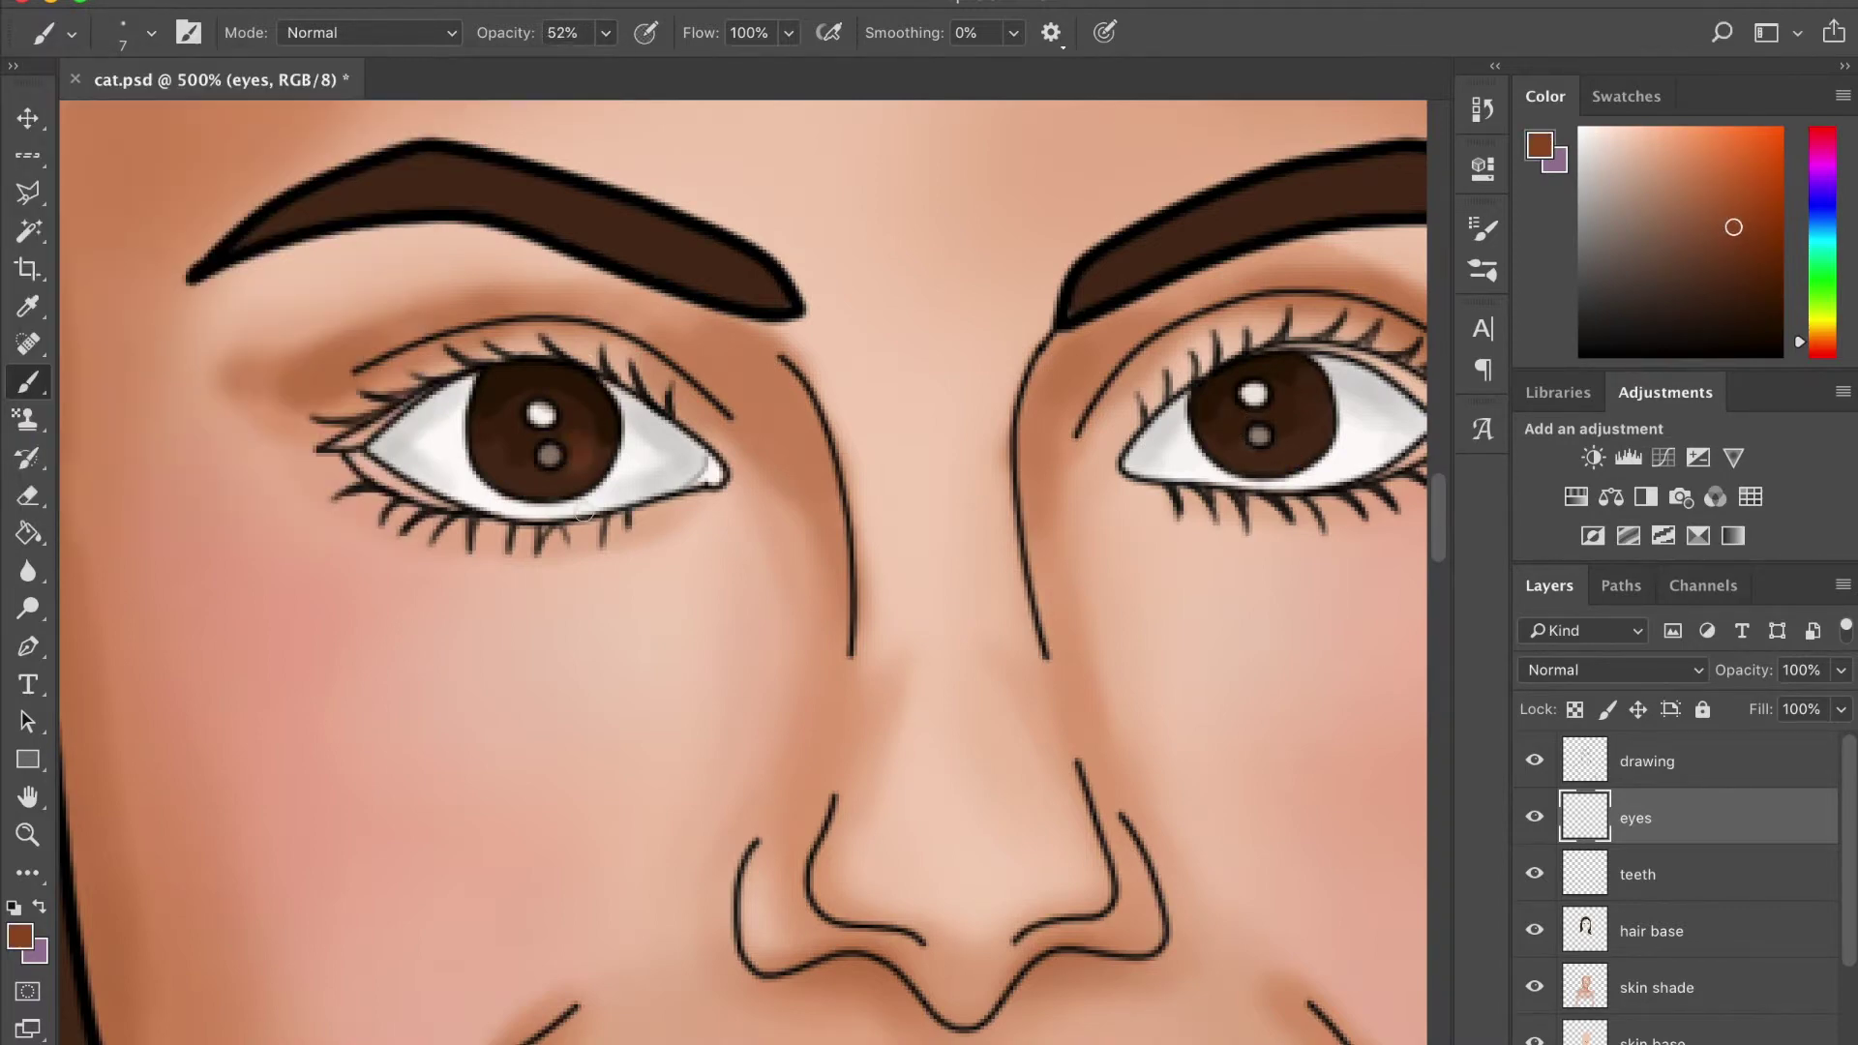
left_click(1287, 435, "alt")
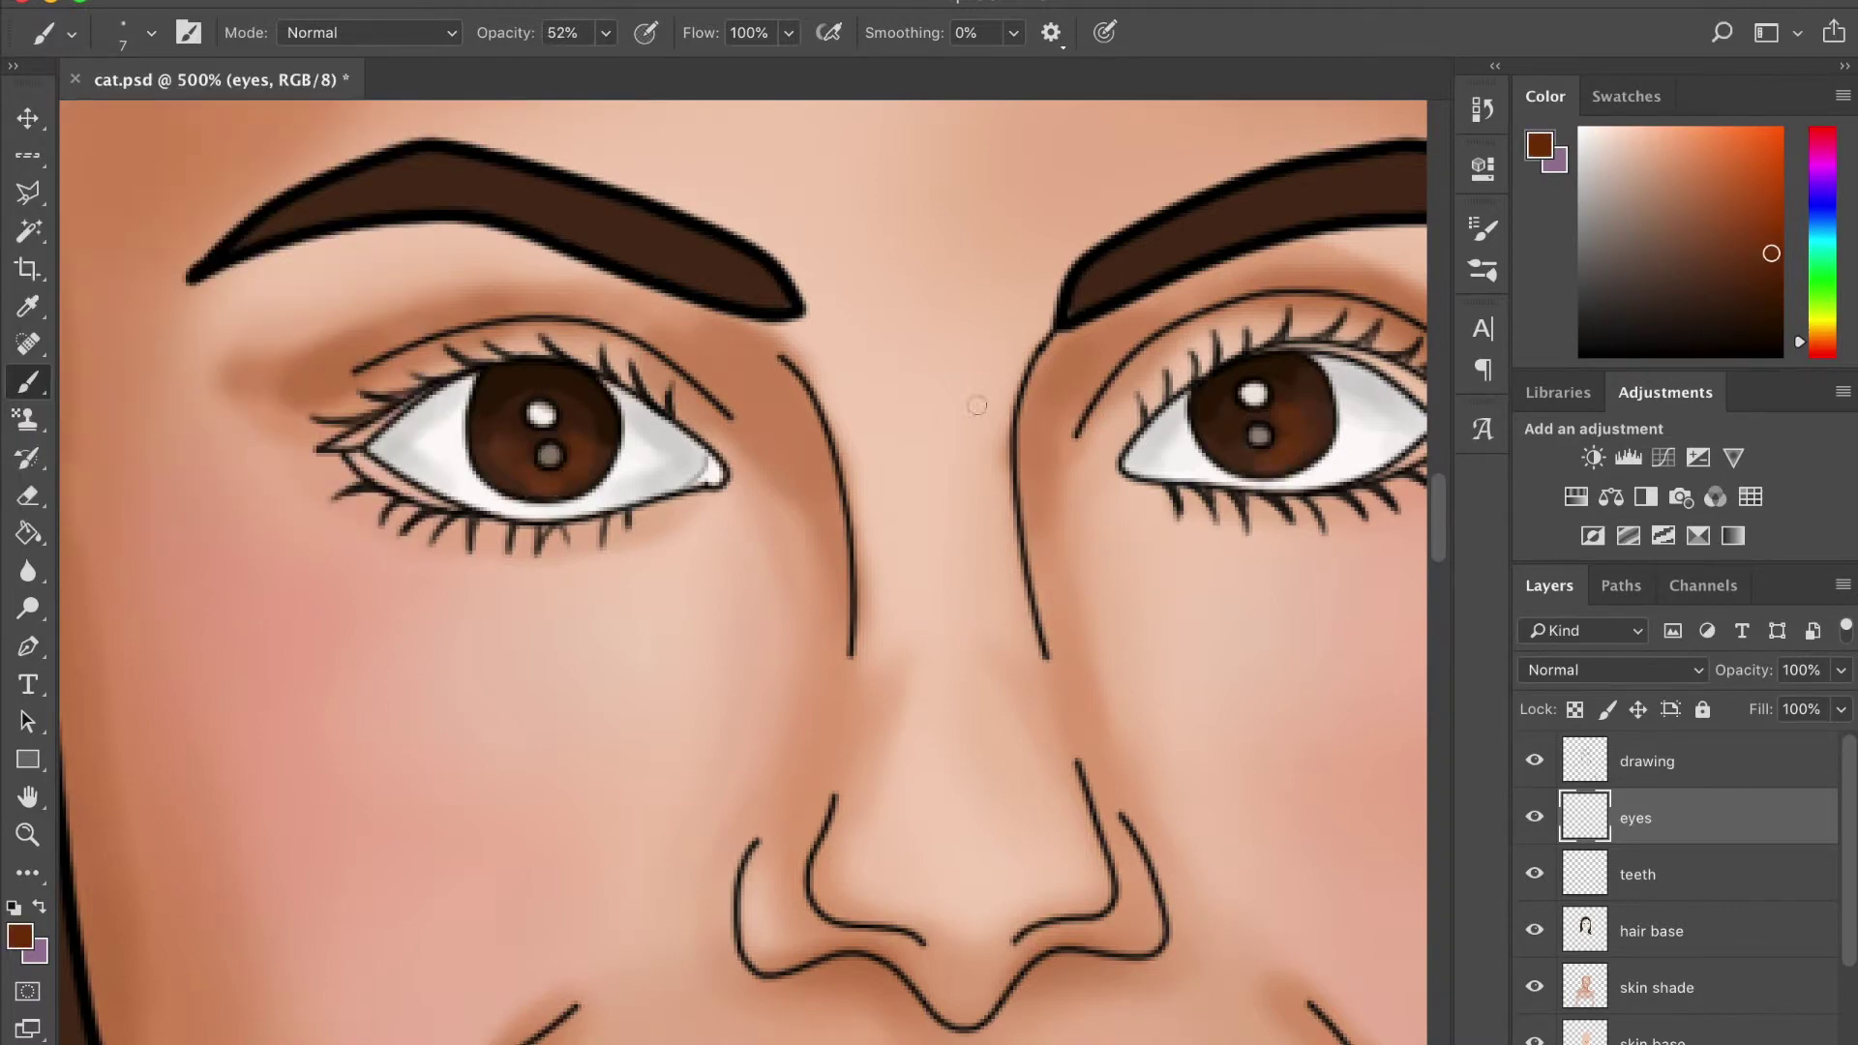
scroll(977, 405, "down", 5)
scroll(977, 405, "up", 5)
left_click(1299, 365, "alt")
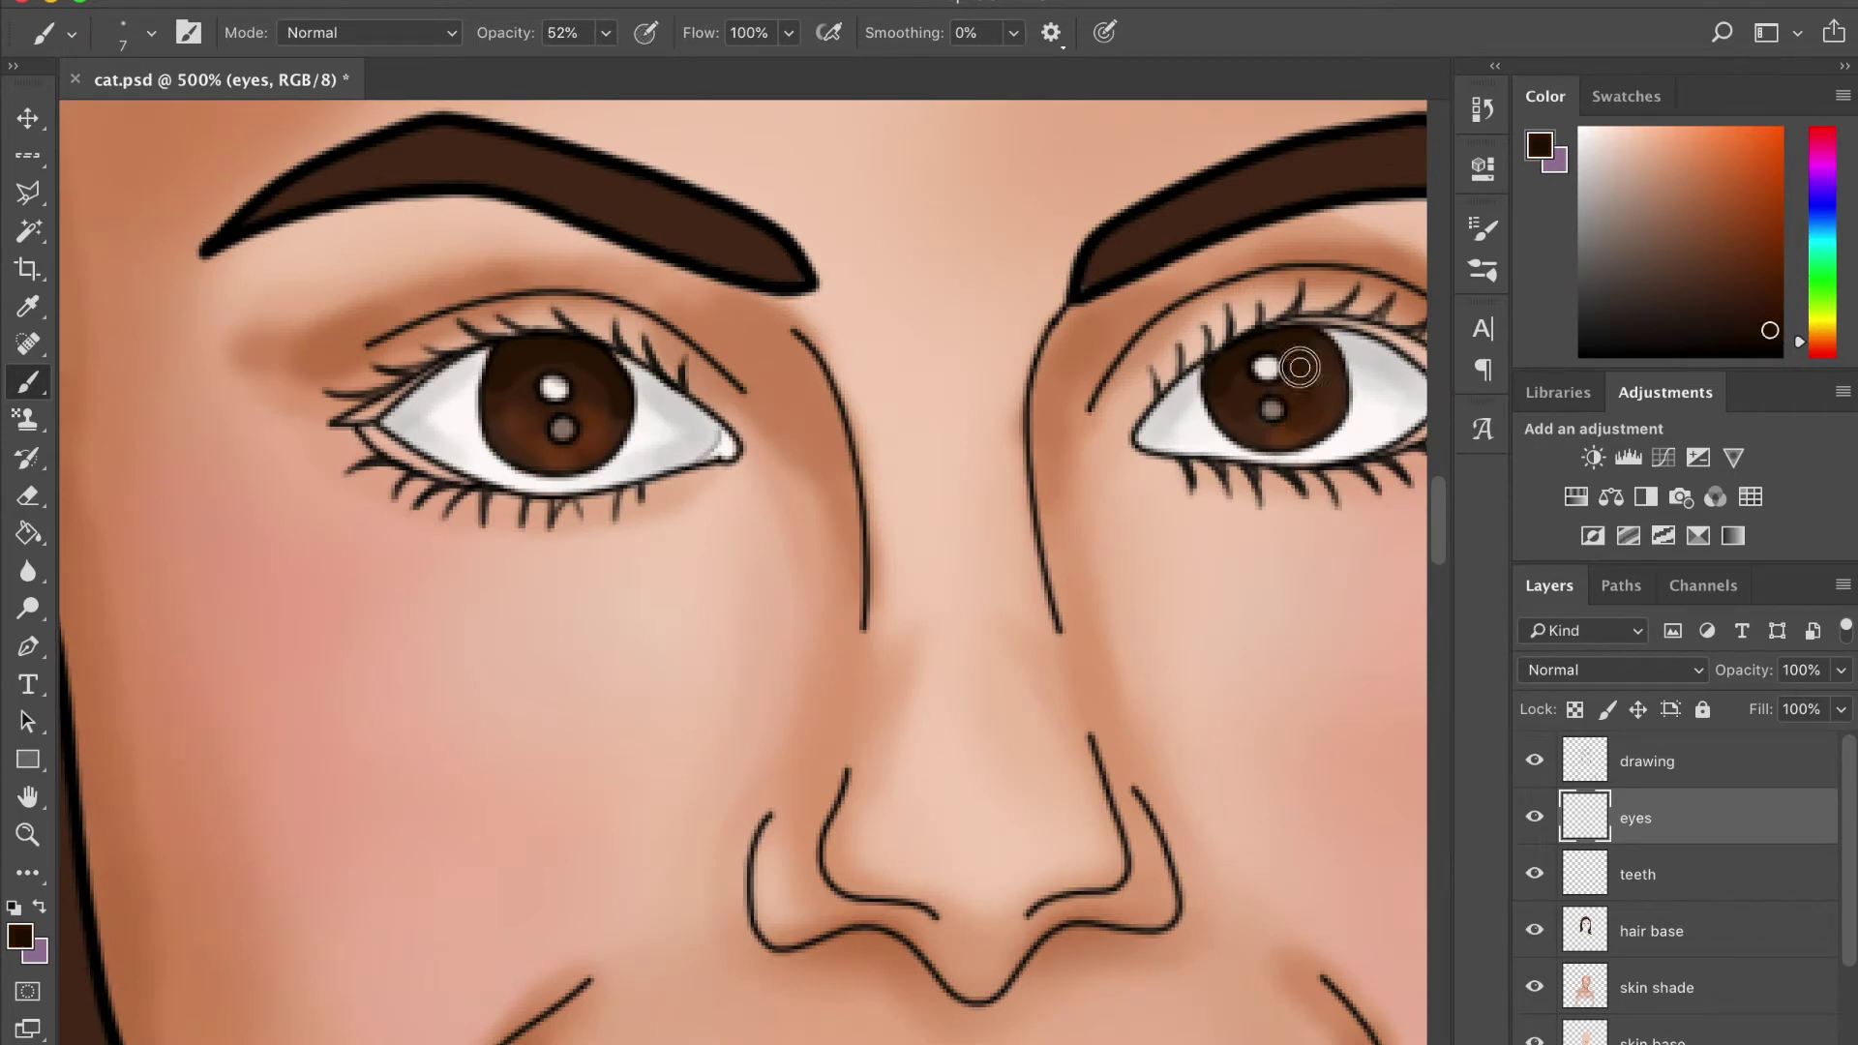
key("0")
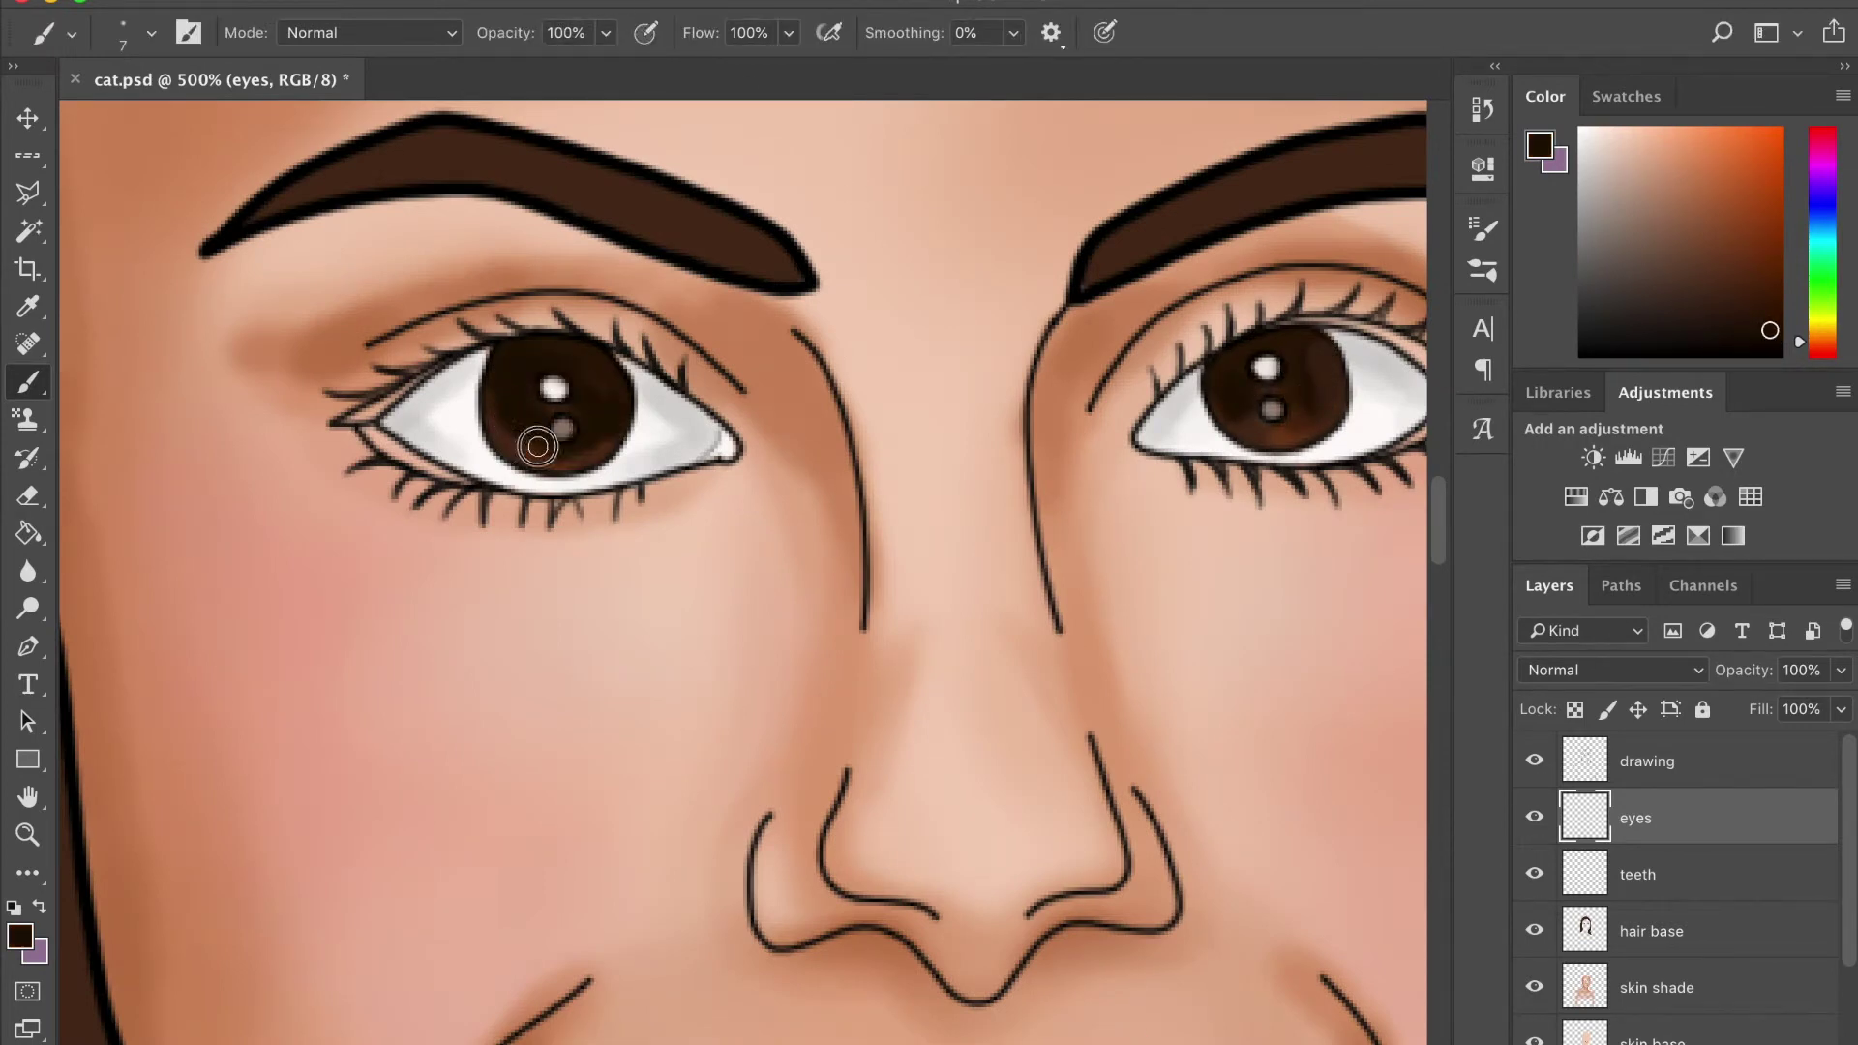
Add lighter reddish-brown shading to the right iris and save the document
key("alt+bracketright")
left_click(1331, 400, "alt")
left_click_drag(1340, 382, 1293, 433)
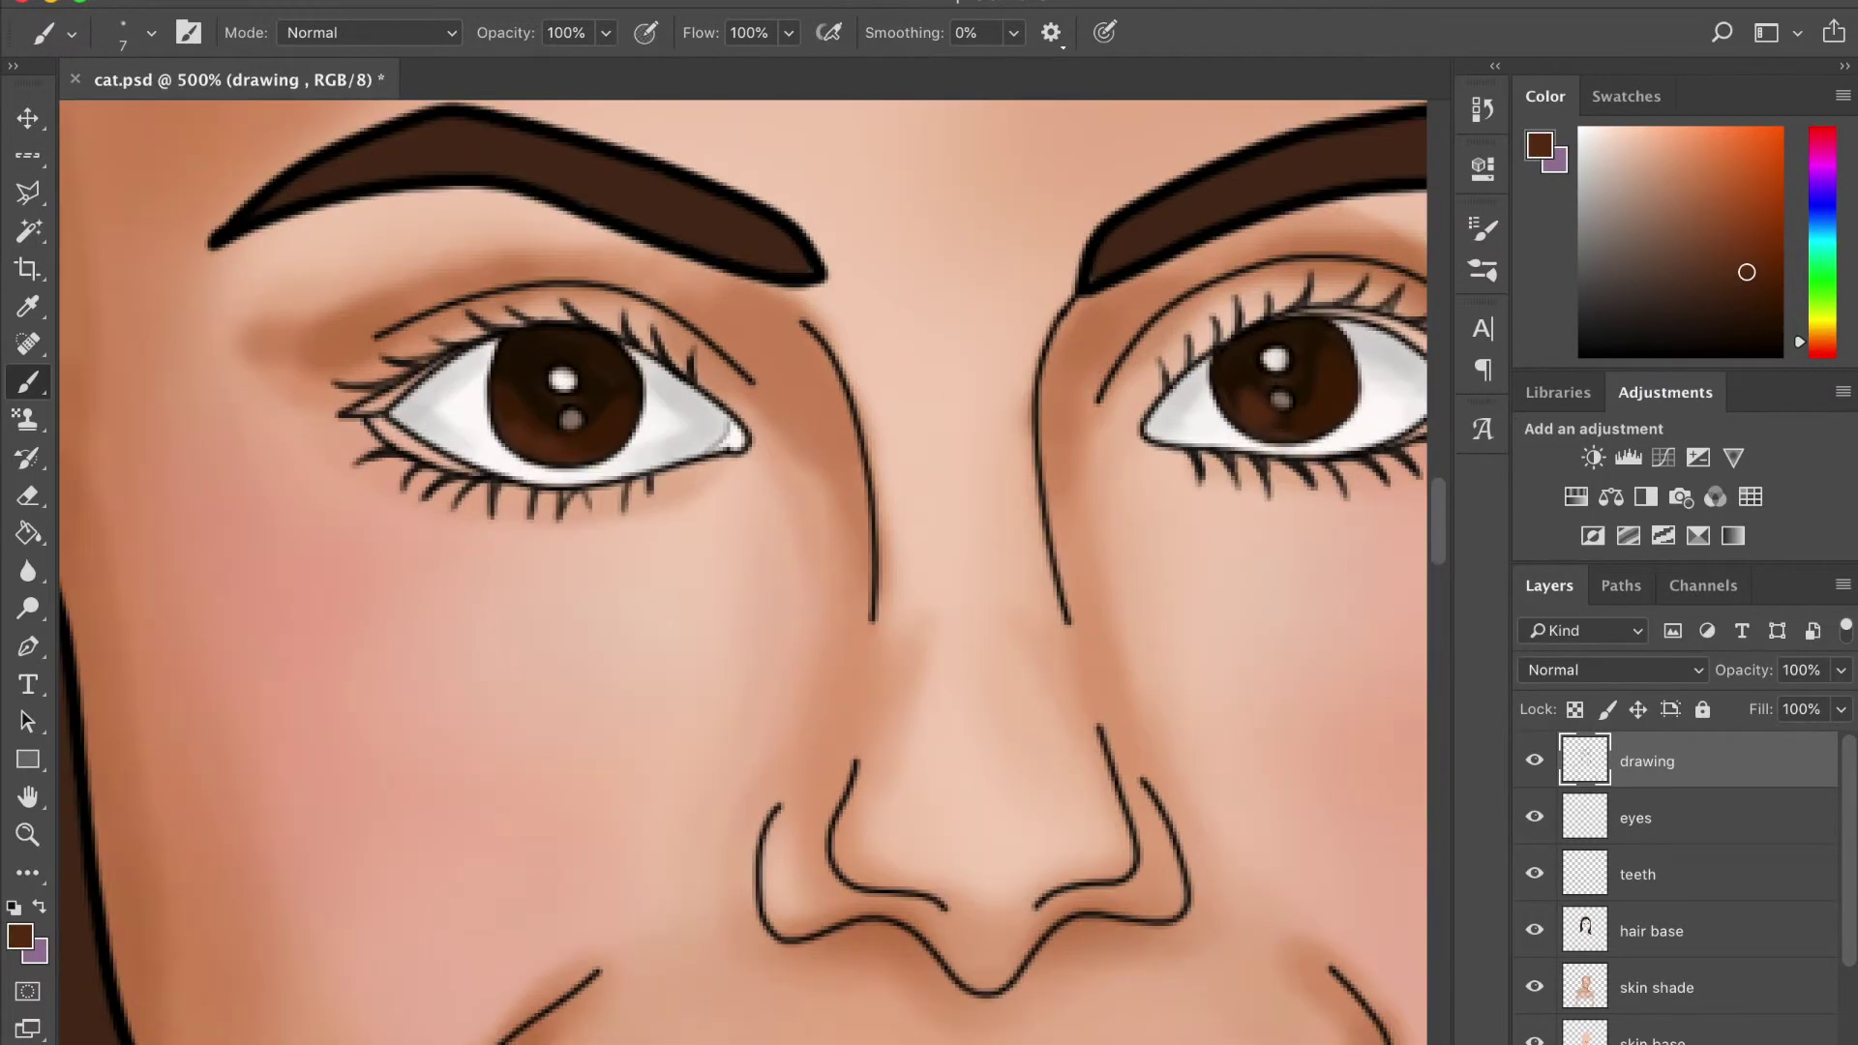
key("ctrl+s")
Darken the left eye's inner corner and lash line with a 2 px brush
key("ctrl+plus")
key("alt+bracketleft")
left_click(151, 32)
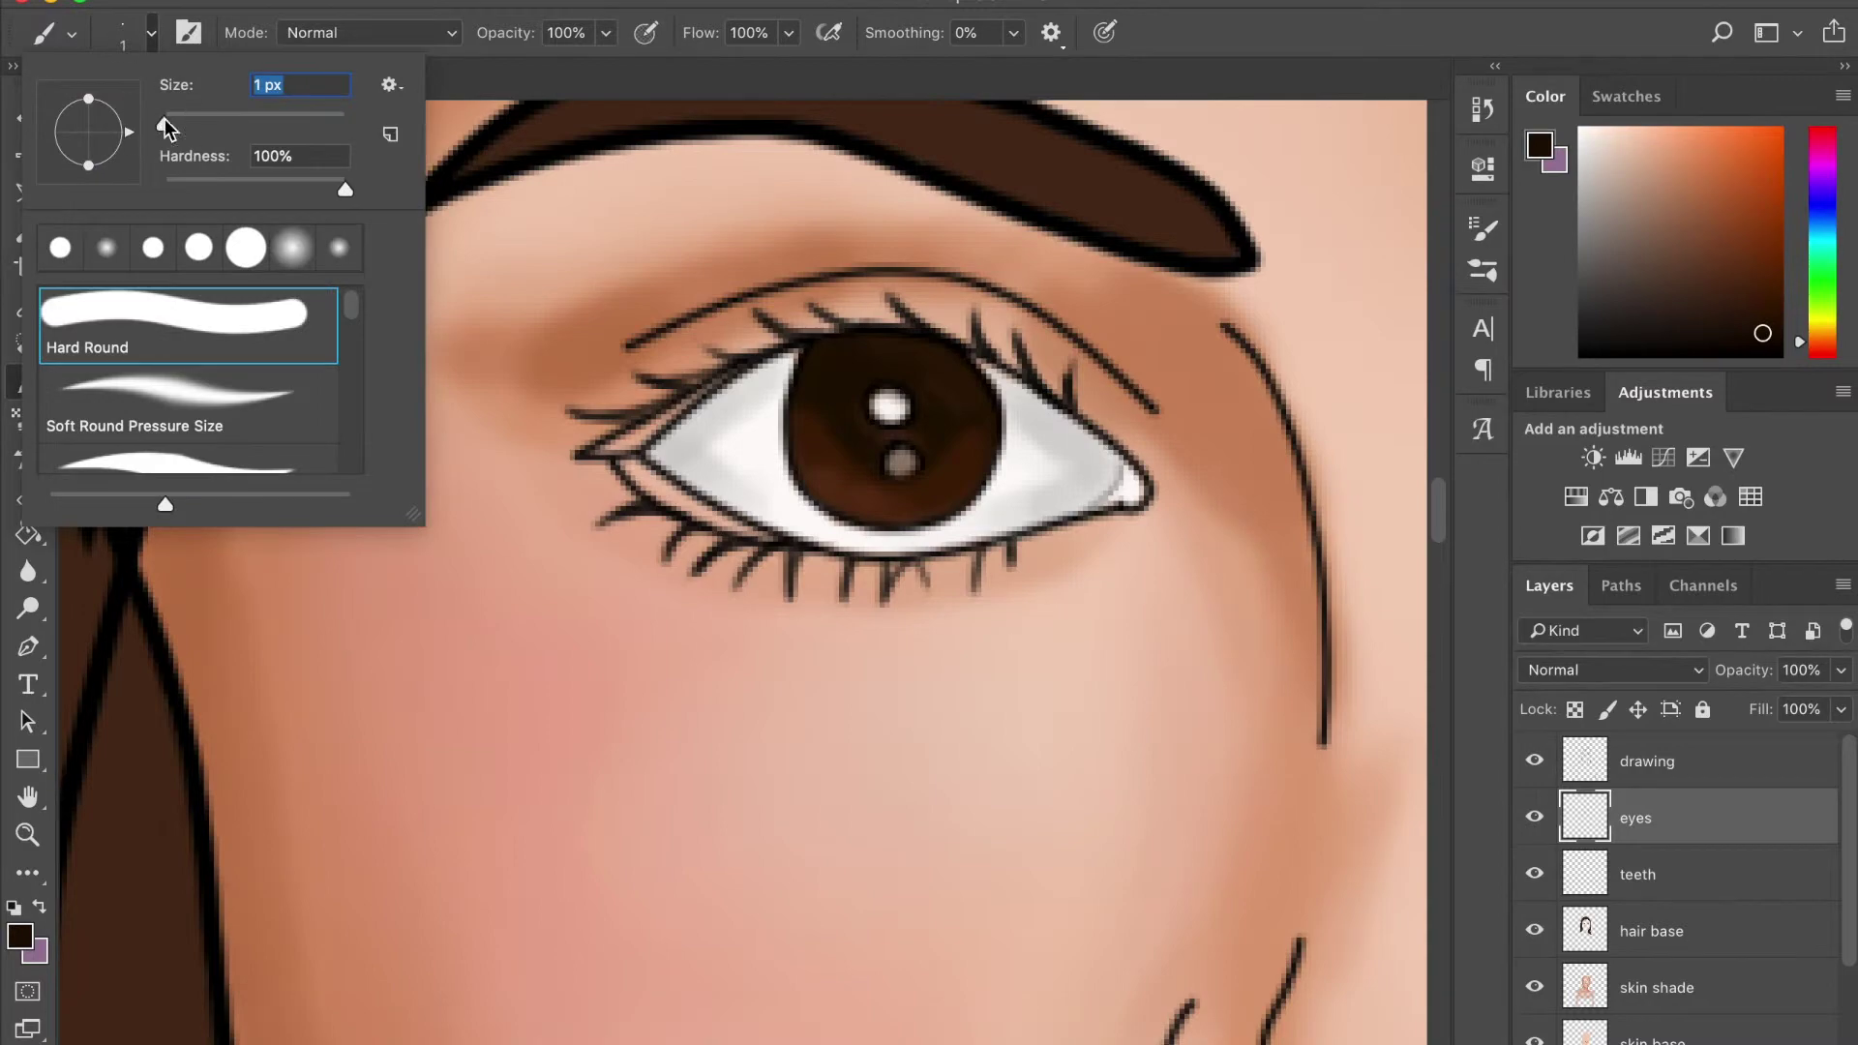
type("2")
key("Return")
left_click(633, 470)
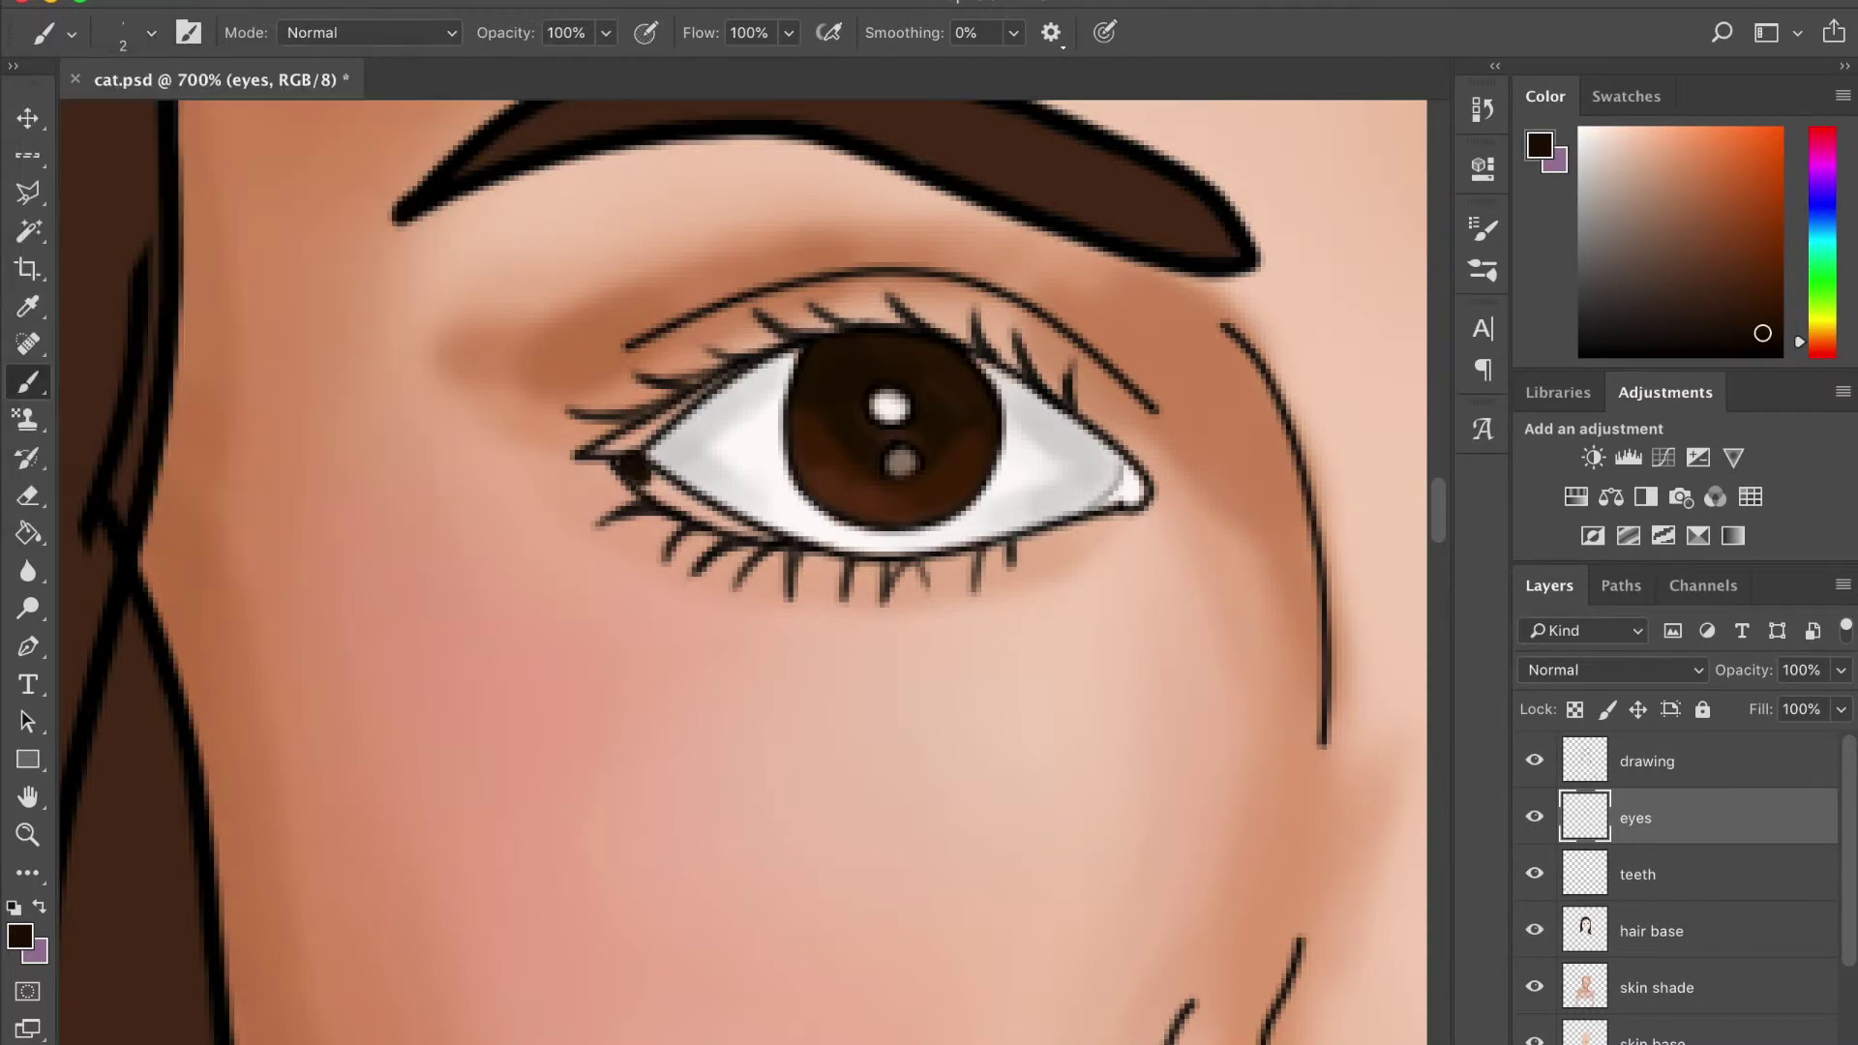
scroll(675, 451, "up", 3)
mouse_move(581, 561)
left_mouse_down()
mouse_move(428, 490)
mouse_move(701, 577)
left_mouse_up()
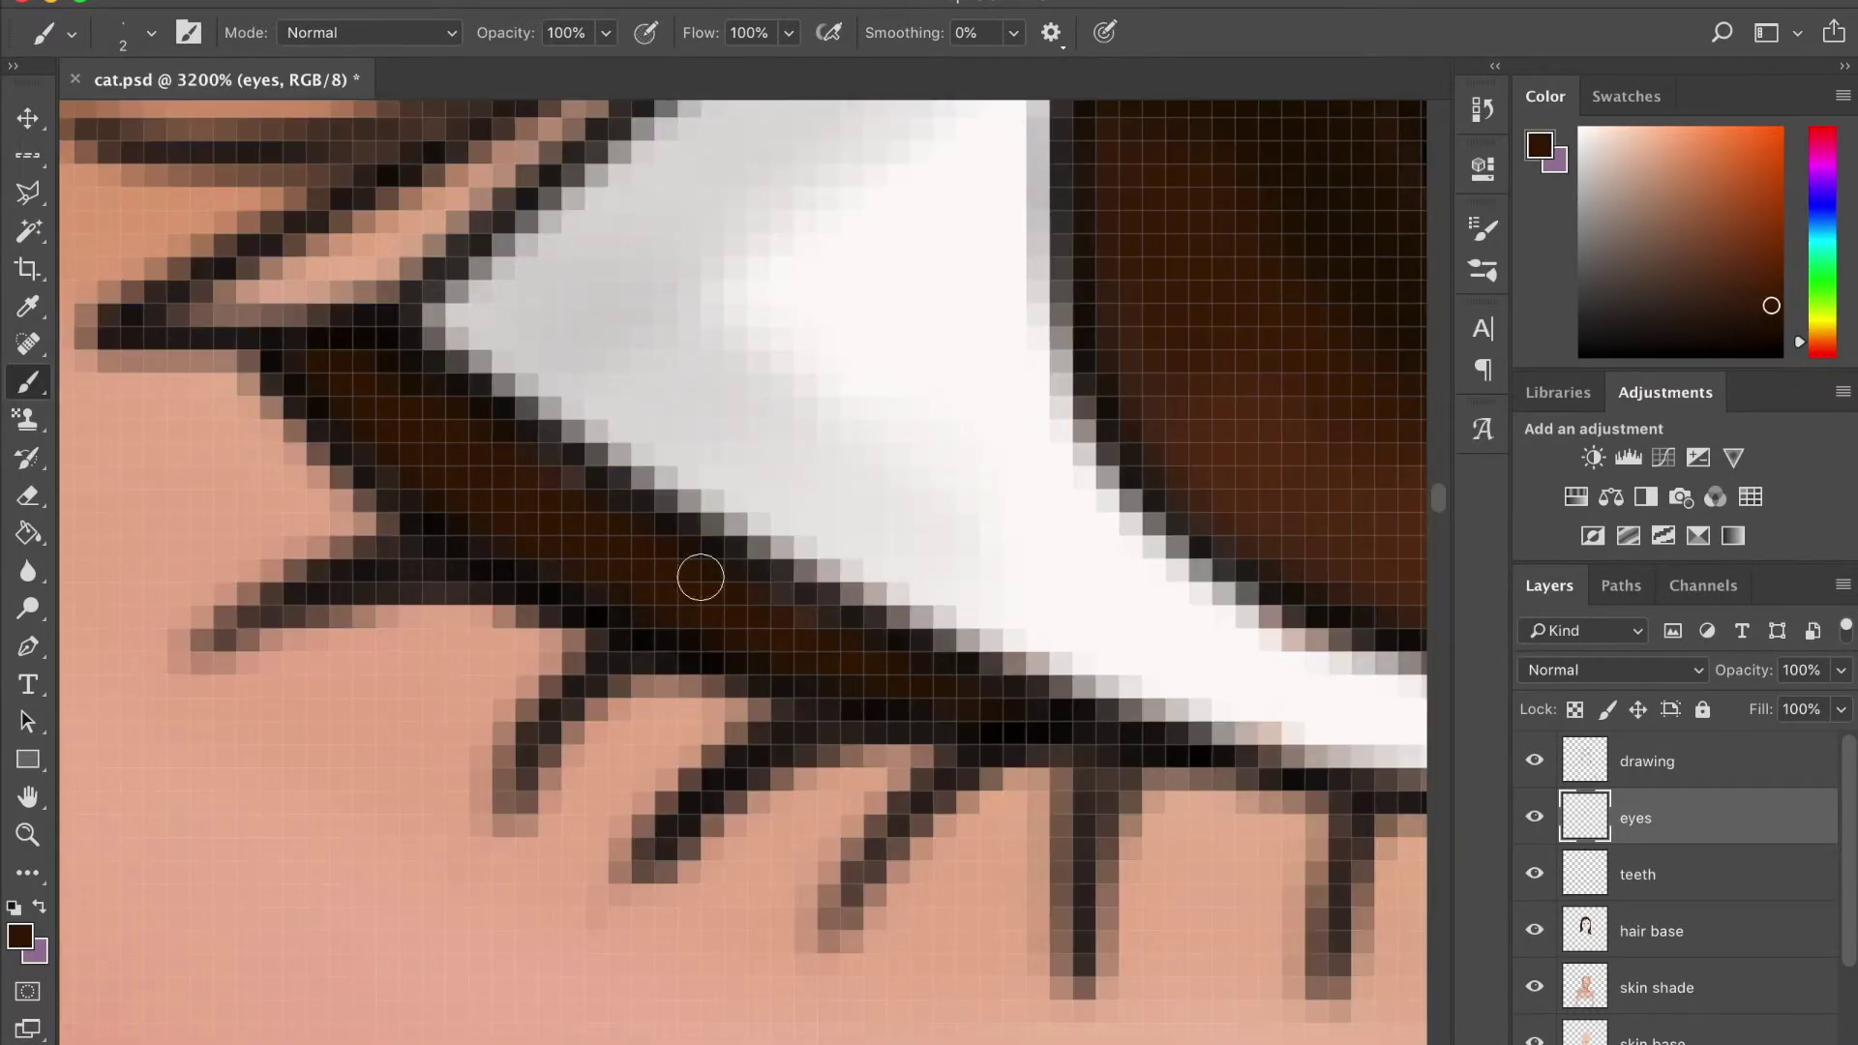
left_click_drag(242, 533, 490, 401)
Fill the outer eye corner with dark brown
scroll(862, 448, "right", 5)
scroll(891, 414, "right", 5)
scroll(892, 414, "down", 3)
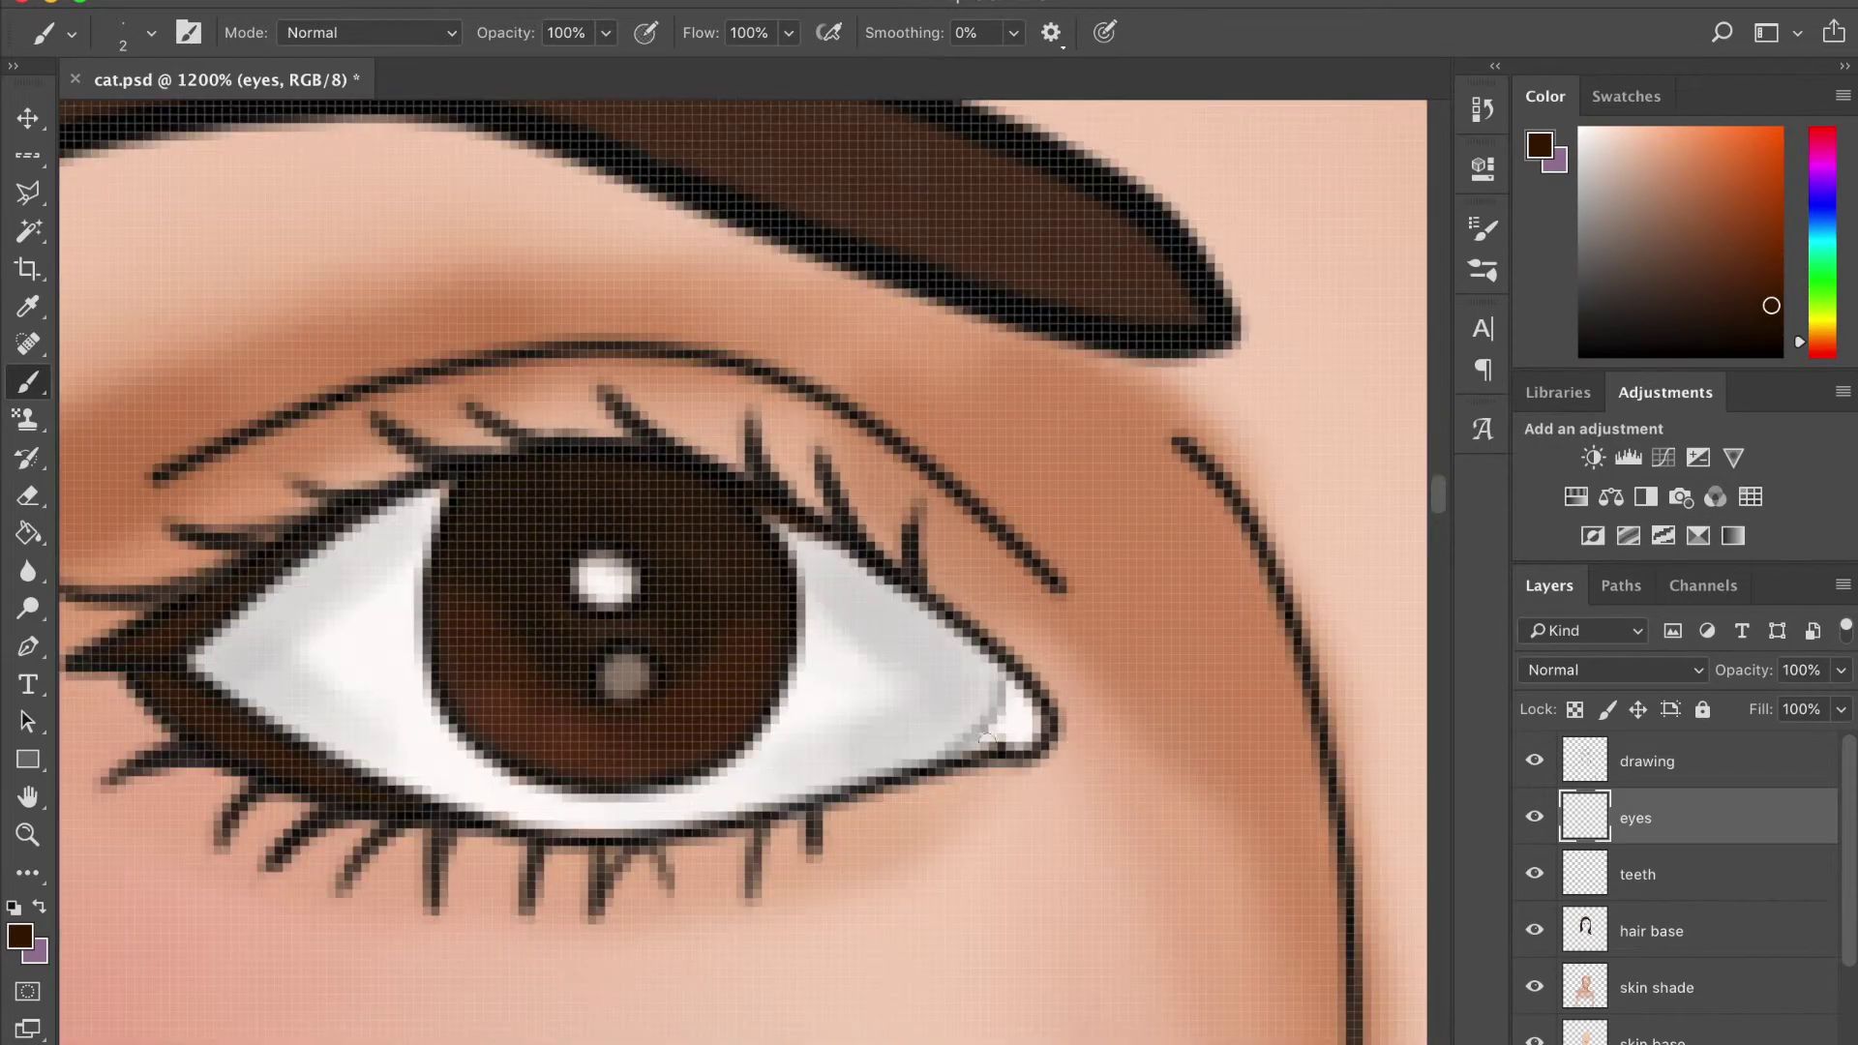
left_click_drag(606, 635, 1052, 568)
mouse_move(1191, 518)
left_mouse_down()
mouse_move(997, 654)
mouse_move(1257, 464)
mouse_move(1105, 430)
mouse_move(933, 352)
mouse_move(711, 329)
left_mouse_up()
scroll(746, 580, "down", 3)
scroll(997, 290, "left", 5)
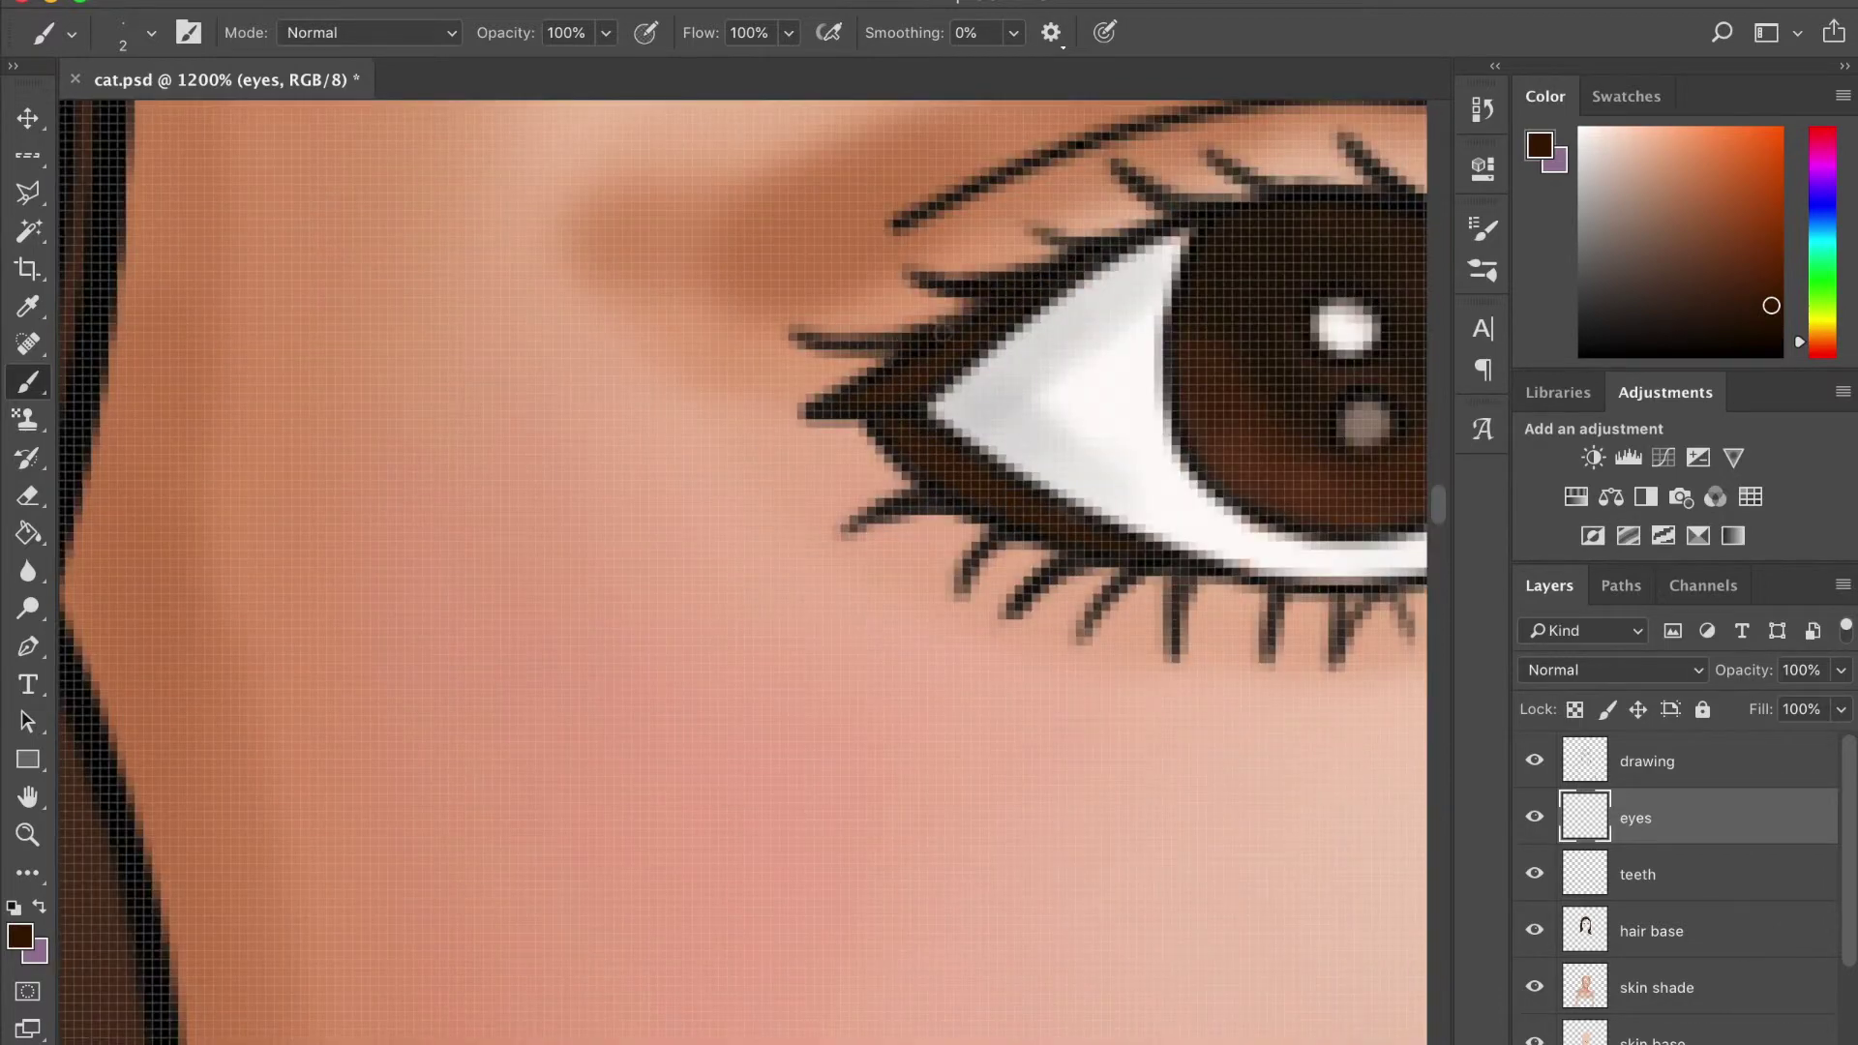
scroll(634, 499, "right", 8)
scroll(633, 498, "down", 10)
Move through the layers panel to select the hair base layer
left_click(1664, 761)
key("e")
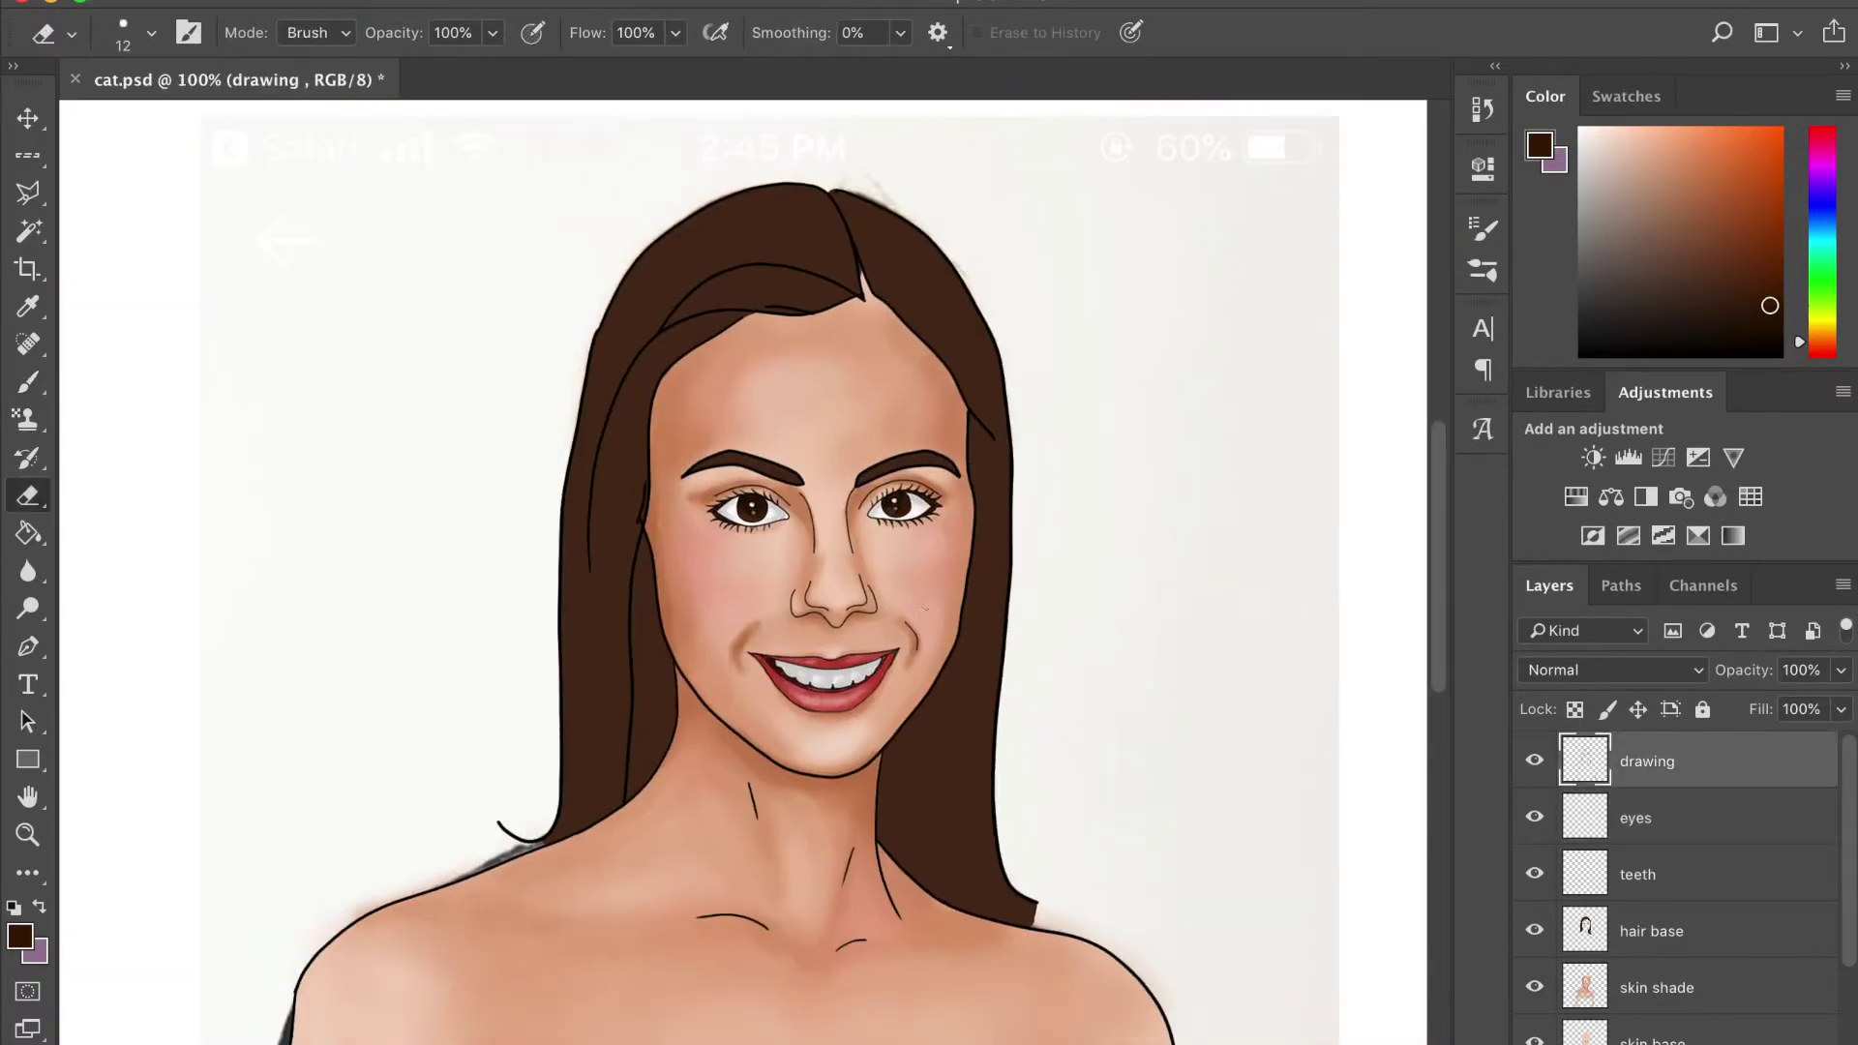
left_click(1645, 820)
scroll(963, 638, "up", 2)
scroll(963, 639, "up", 2)
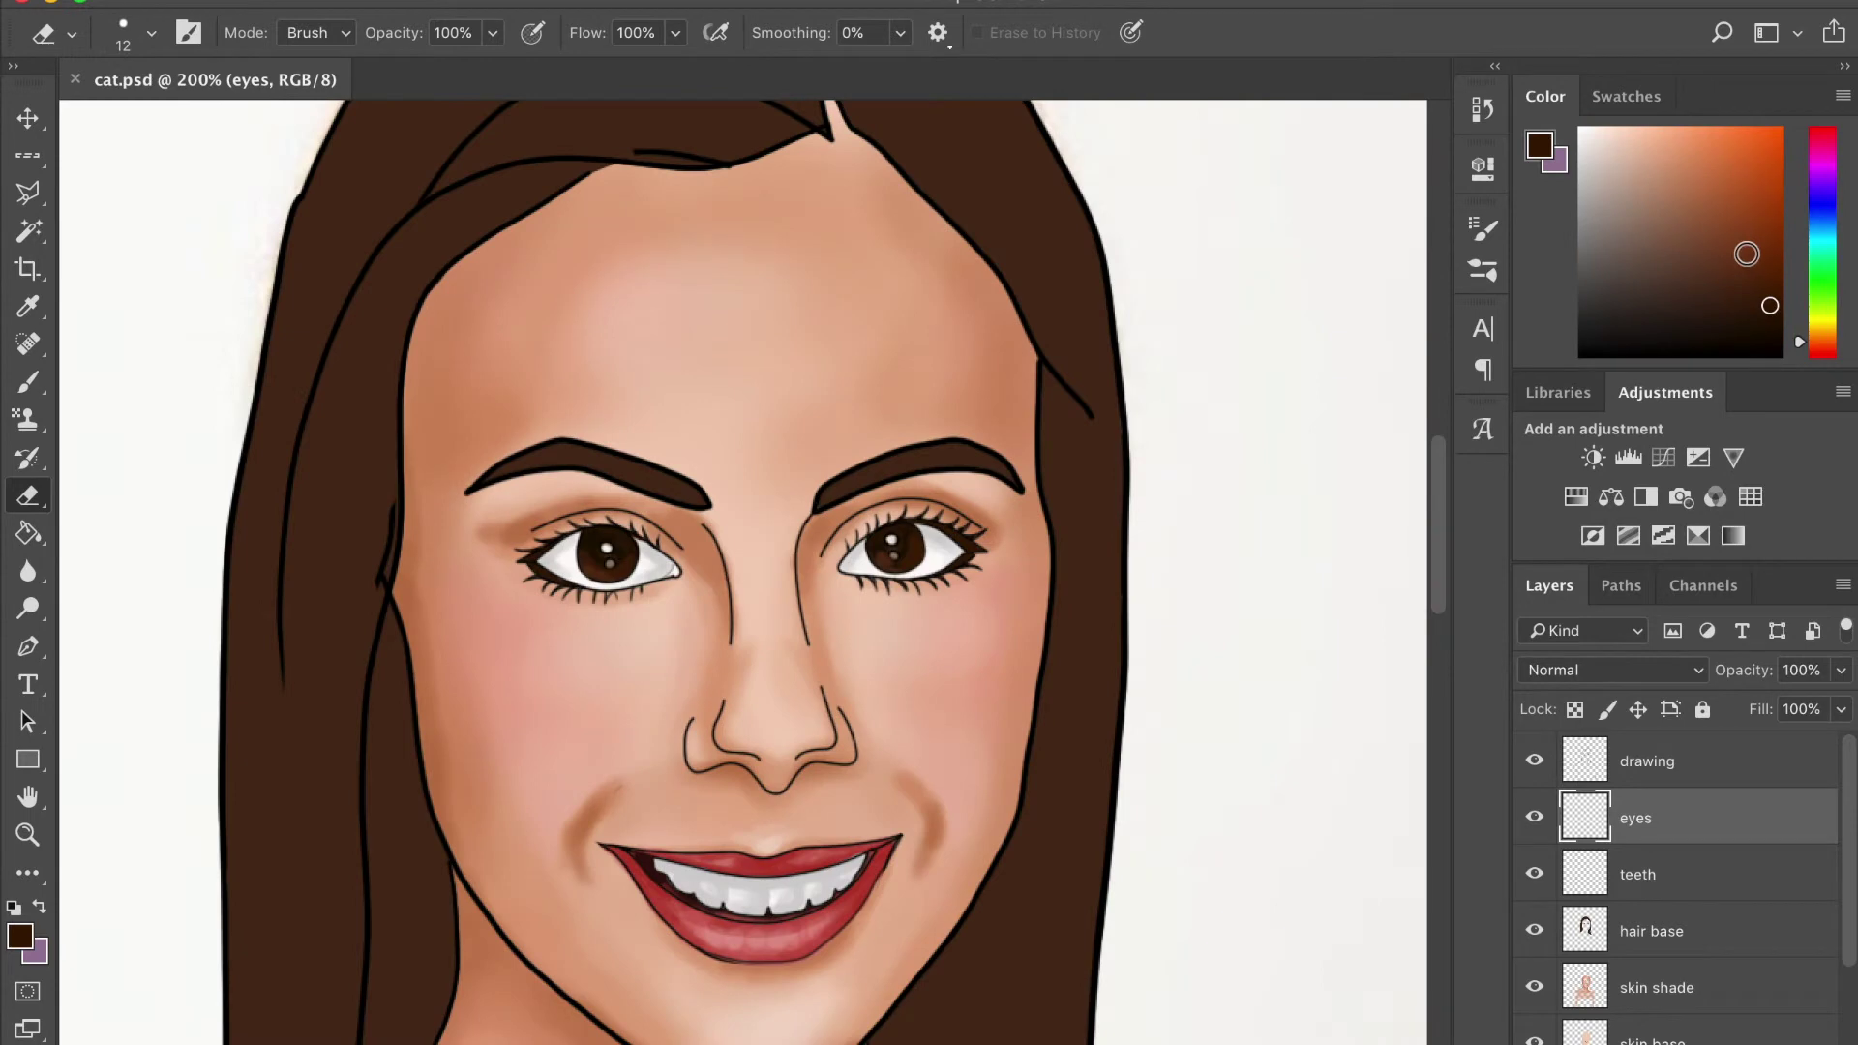
key("i")
left_click(1742, 931)
Add a new layer named 'hair shade' above hair base and zoom to 200%
key("ctrl+shift+alt+n")
double_click(1645, 931)
type("hair shade")
key("Return")
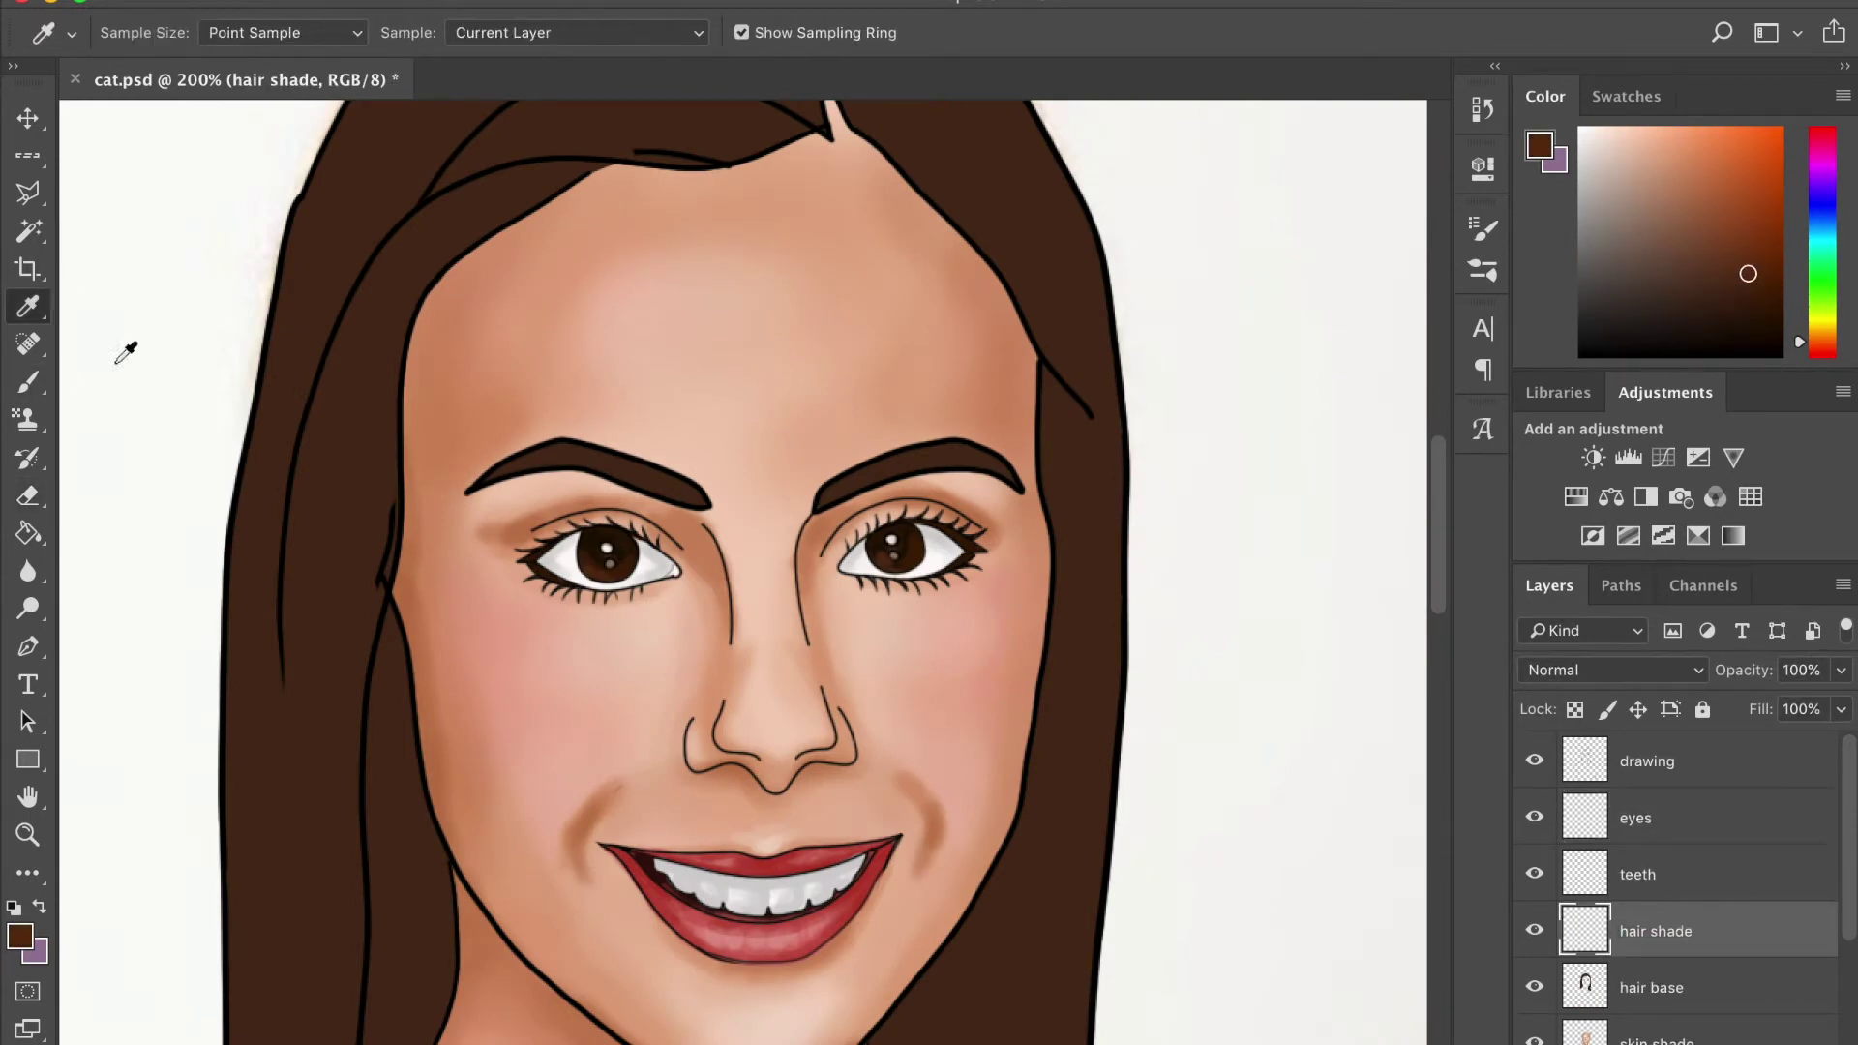
key("b")
scroll(677, 489, "up", 2)
scroll(728, 439, "up", 3)
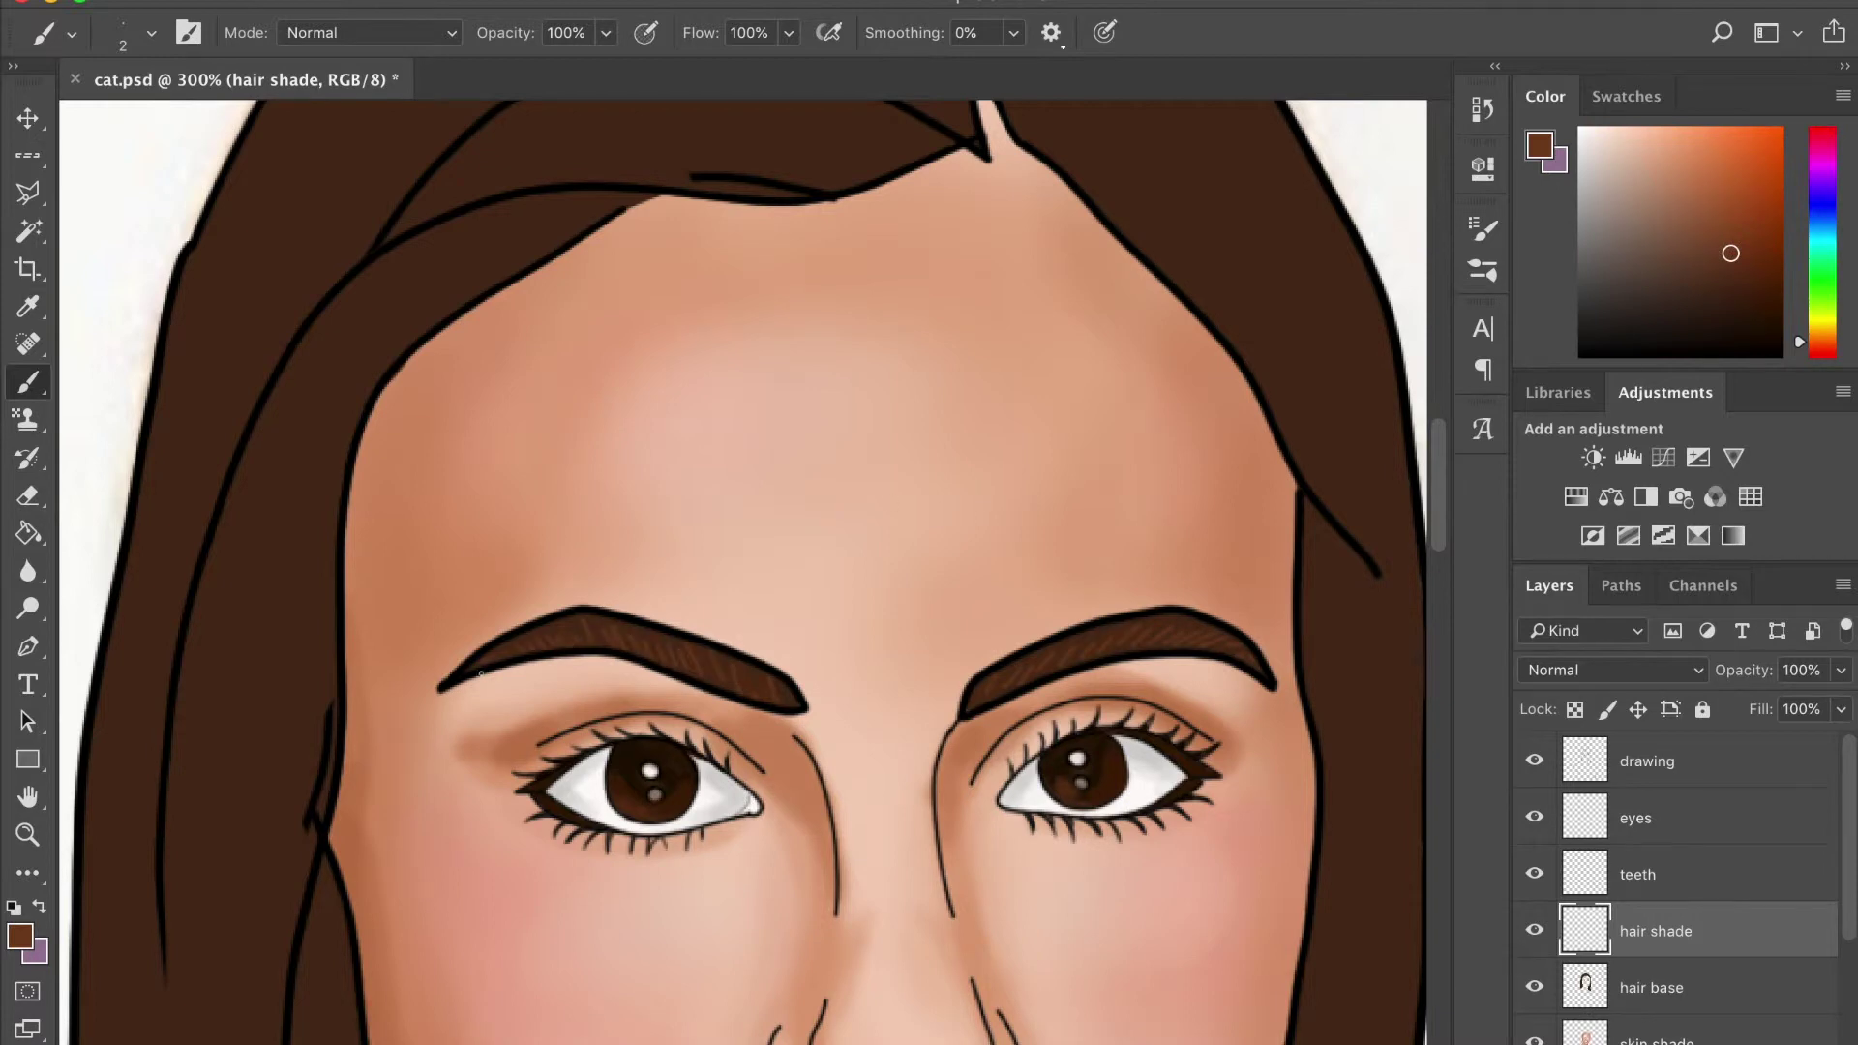
key("ctrl+1")
key("ctrl+plus")
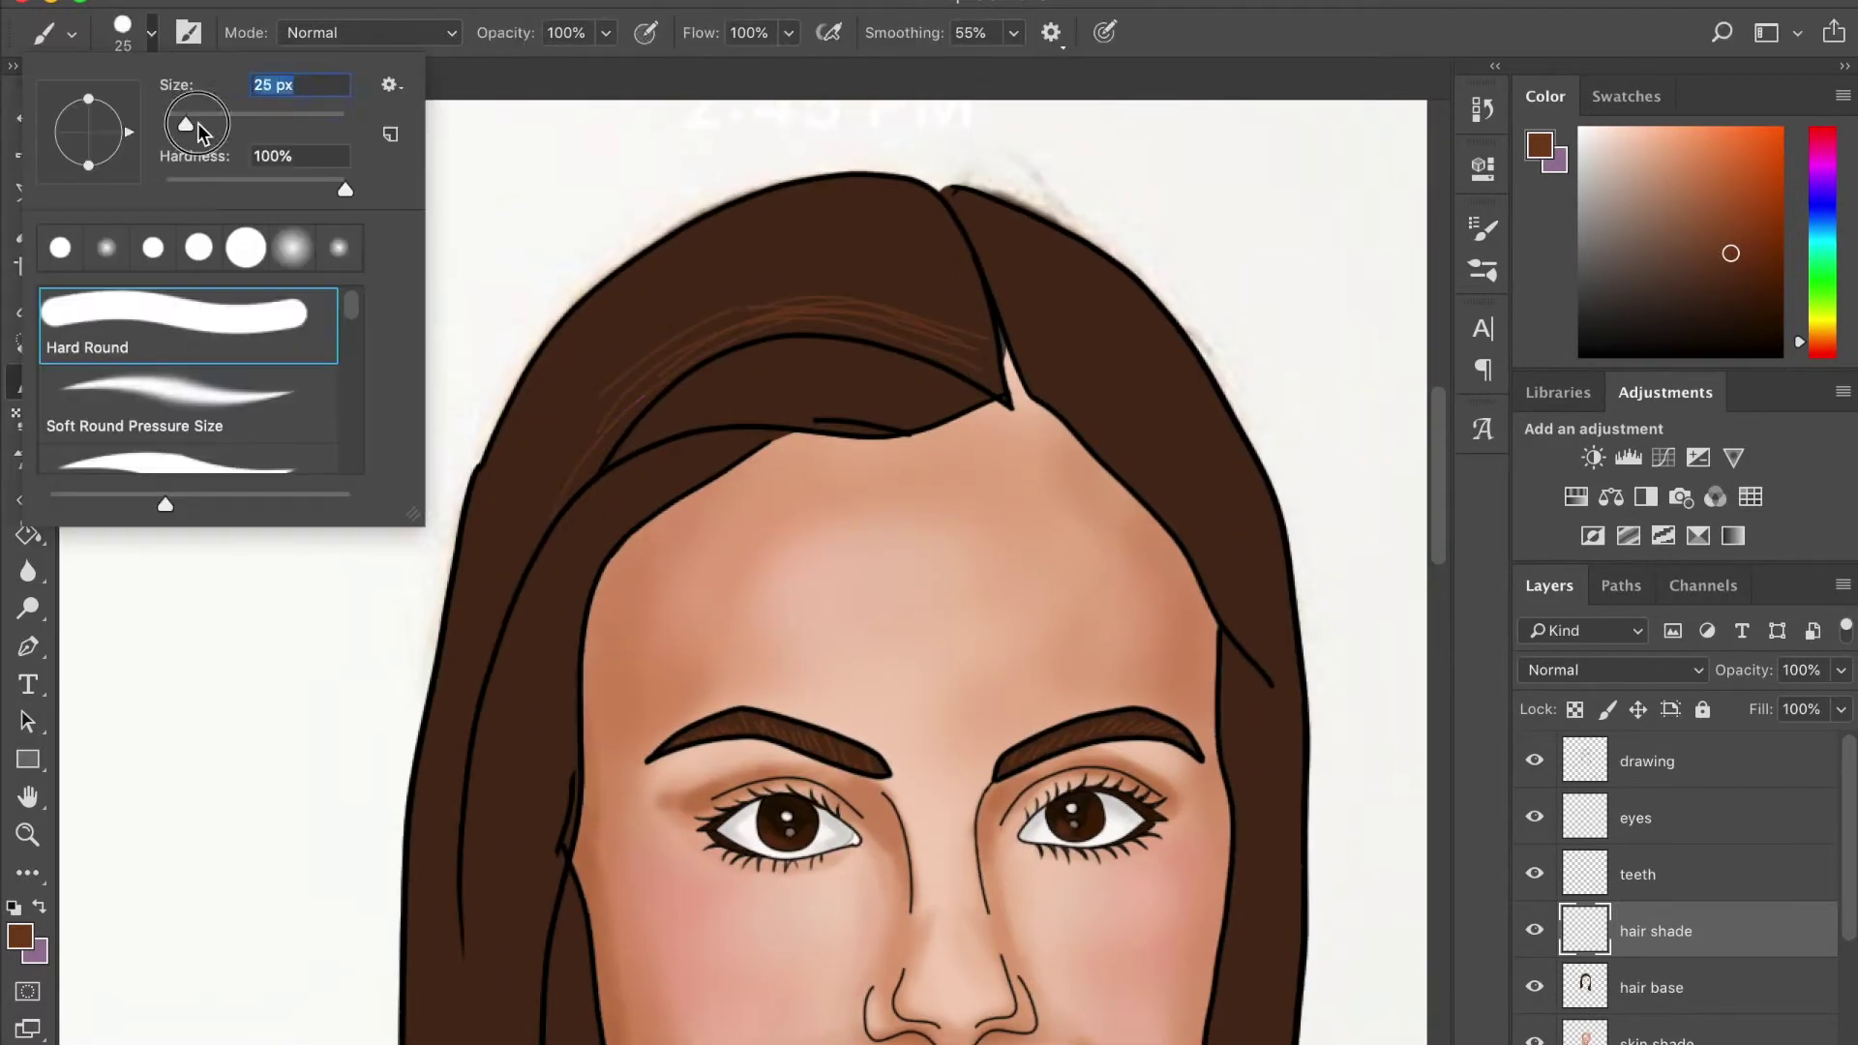
Paint thin lighter-brown strands across the top of the hair and along the hairline
left_click_drag(899, 298, 609, 397)
key("ctrl+z")
left_click_drag(967, 300, 561, 465)
left_click_drag(943, 237, 542, 474)
mouse_move(953, 217)
left_mouse_down()
mouse_move(460, 648)
mouse_move(534, 392)
left_mouse_up()
left_click_drag(814, 467, 1026, 271)
mouse_move(968, 329)
left_mouse_down()
mouse_move(735, 358)
mouse_move(901, 324)
left_mouse_up()
Paint a light strand down the left hair and shade the lower-left curl
left_click_drag(863, 606, 746, 539)
left_click_drag(493, 954, 705, 664)
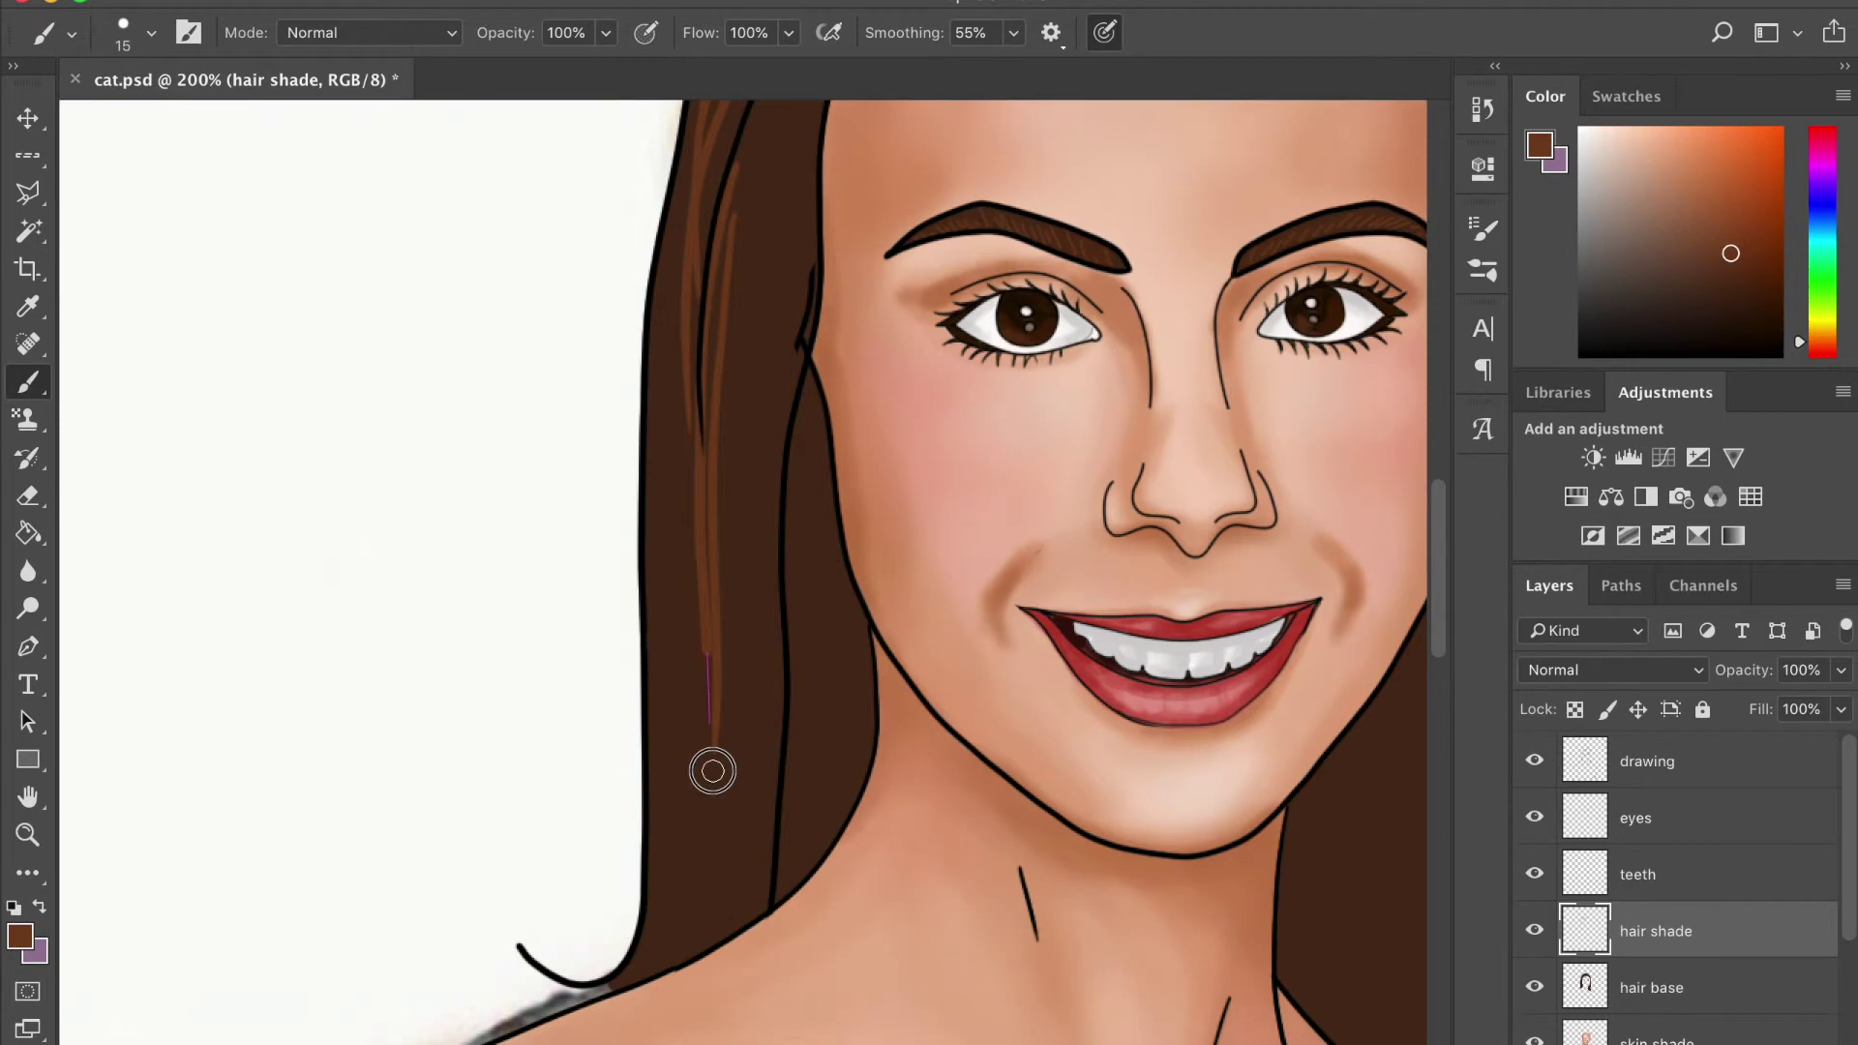
mouse_move(519, 946)
left_mouse_down()
mouse_move(568, 998)
mouse_move(635, 969)
left_mouse_up()
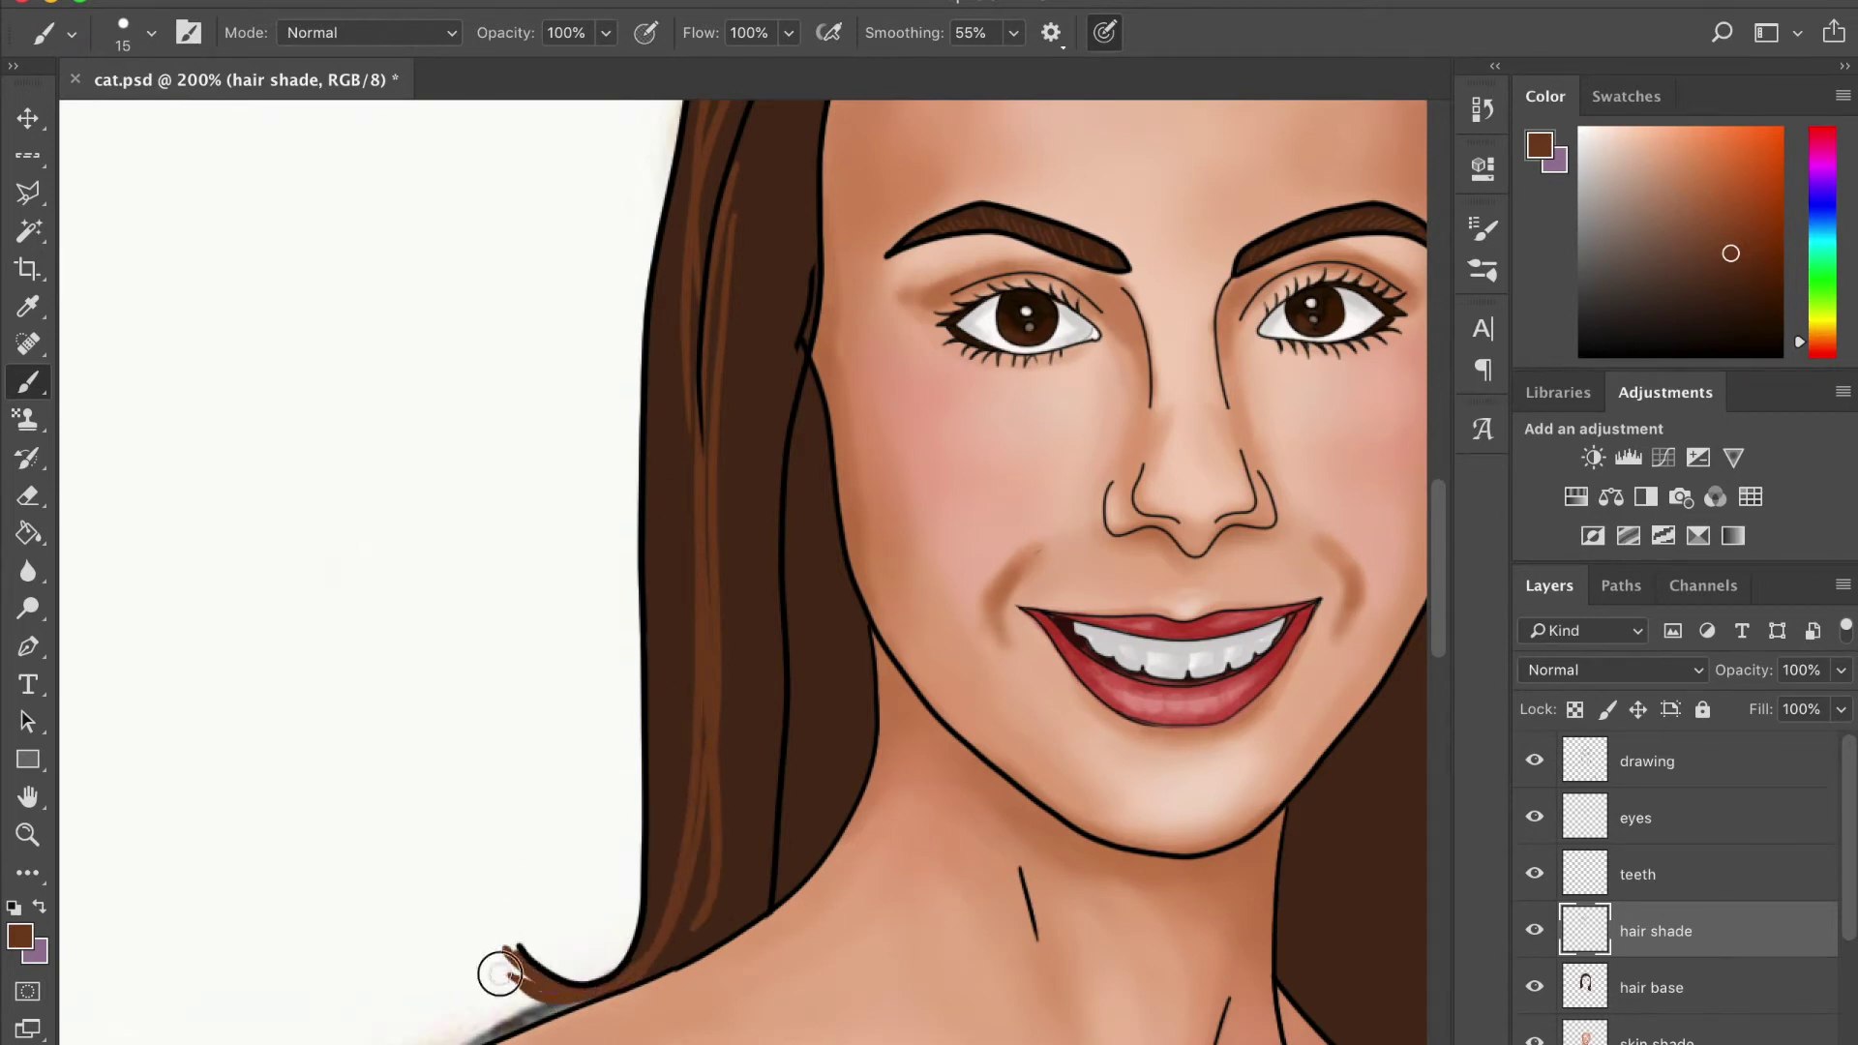
scroll(664, 643, "up", 3)
scroll(663, 642, "up", 5)
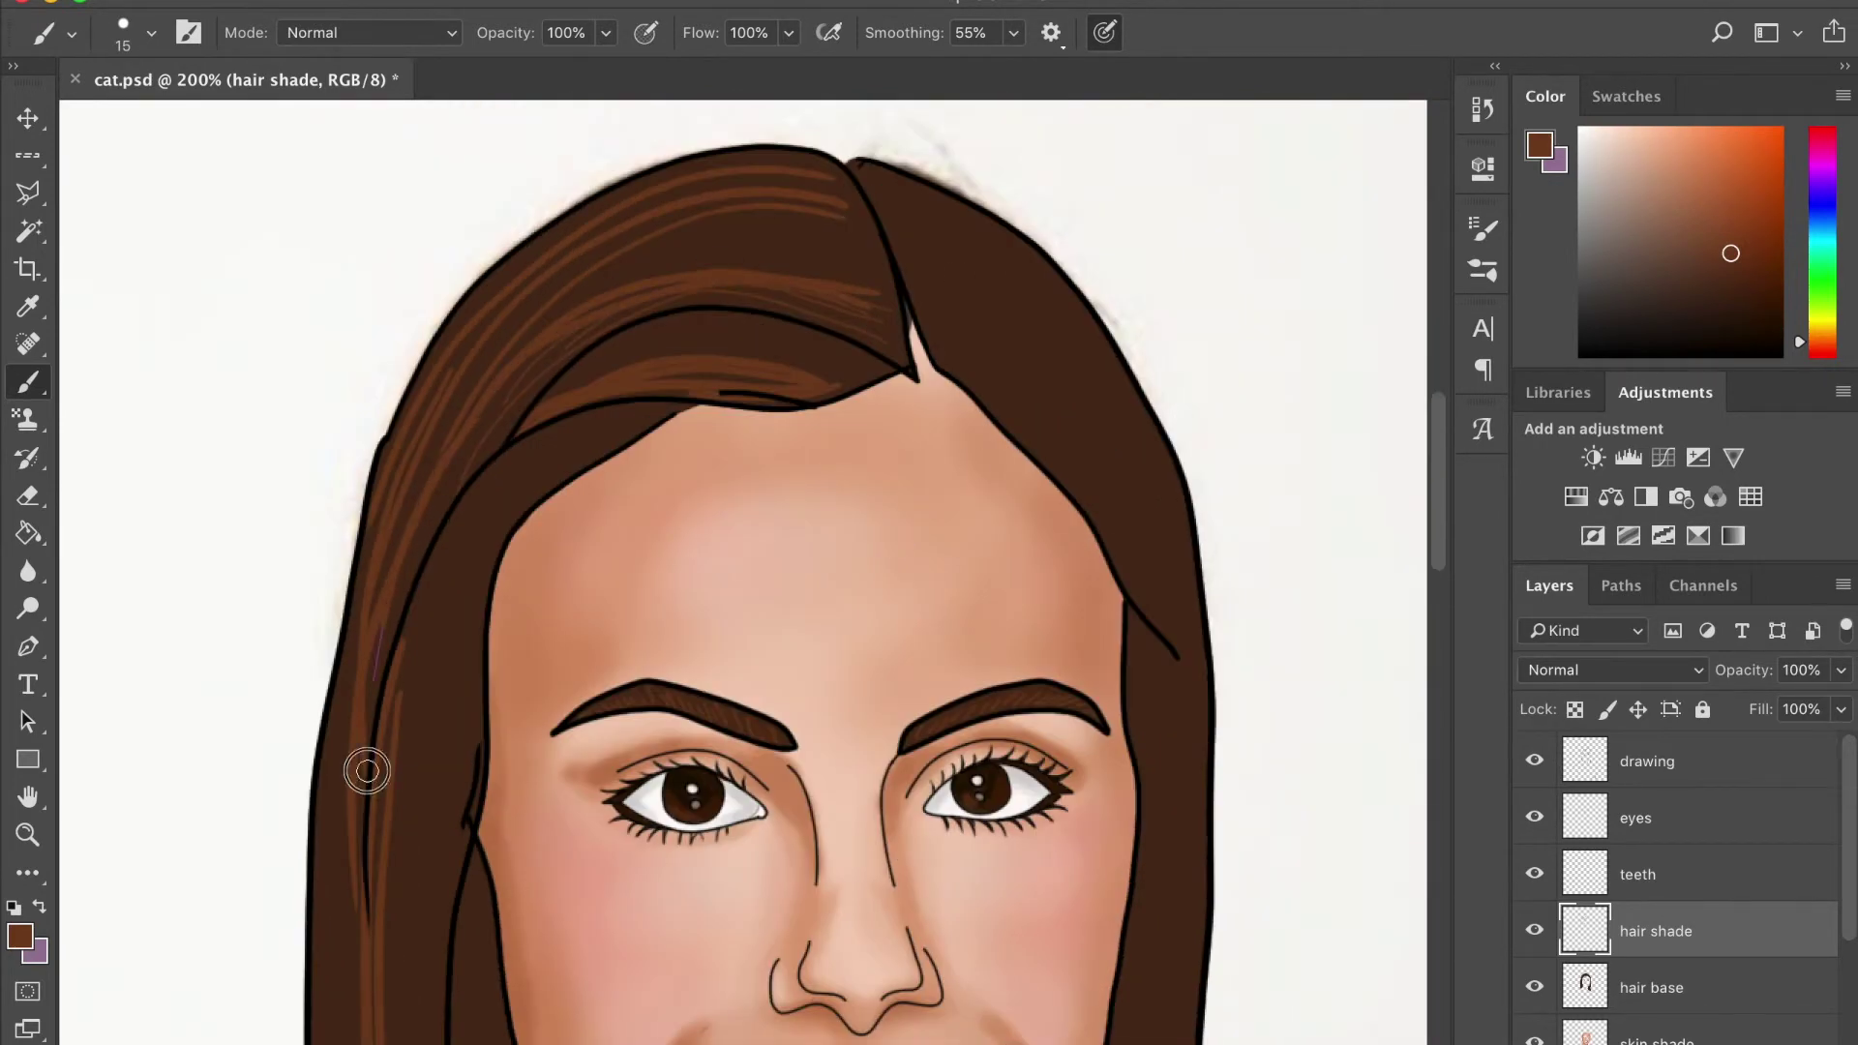
scroll(826, 352, "down", 3)
scroll(870, 248, "right", 3)
Add light-brown strands down the right side of the hair
left_click_drag(870, 249, 1090, 510)
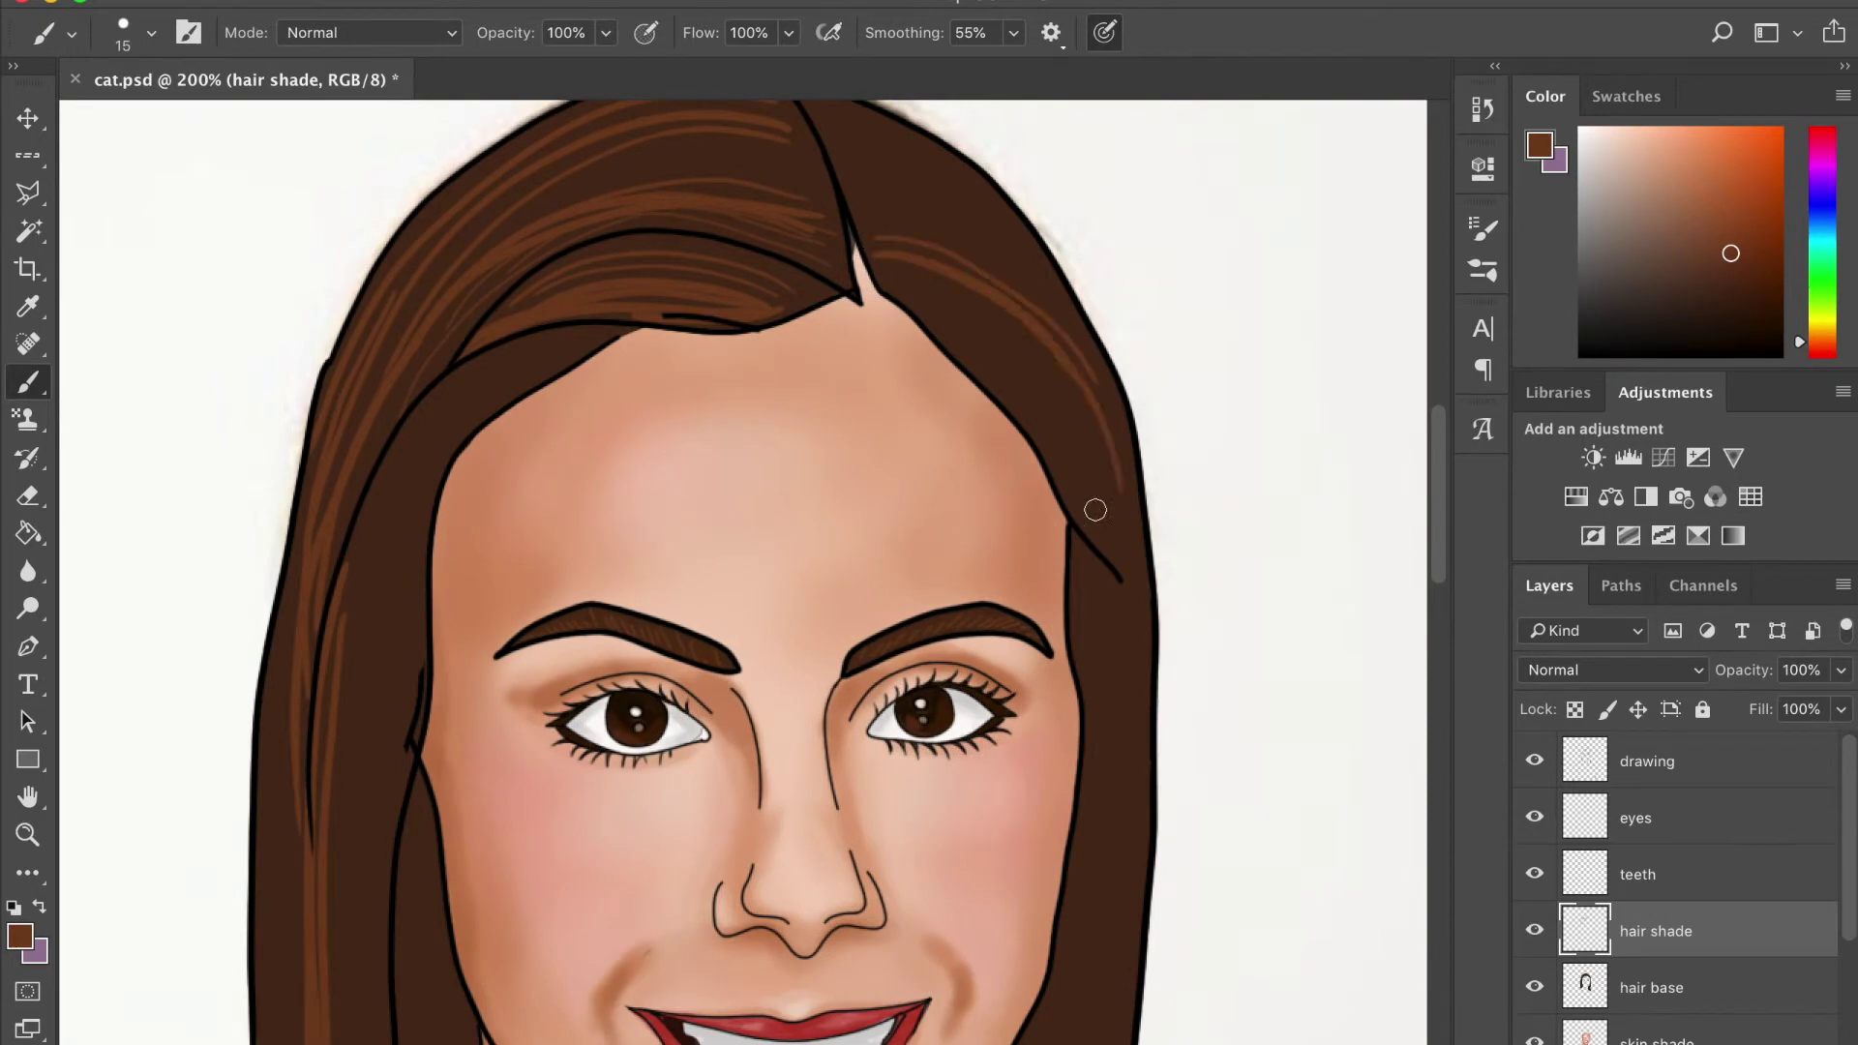
scroll(810, 291, "up", 3)
scroll(1070, 257, "down", 3)
scroll(1070, 257, "down", 5)
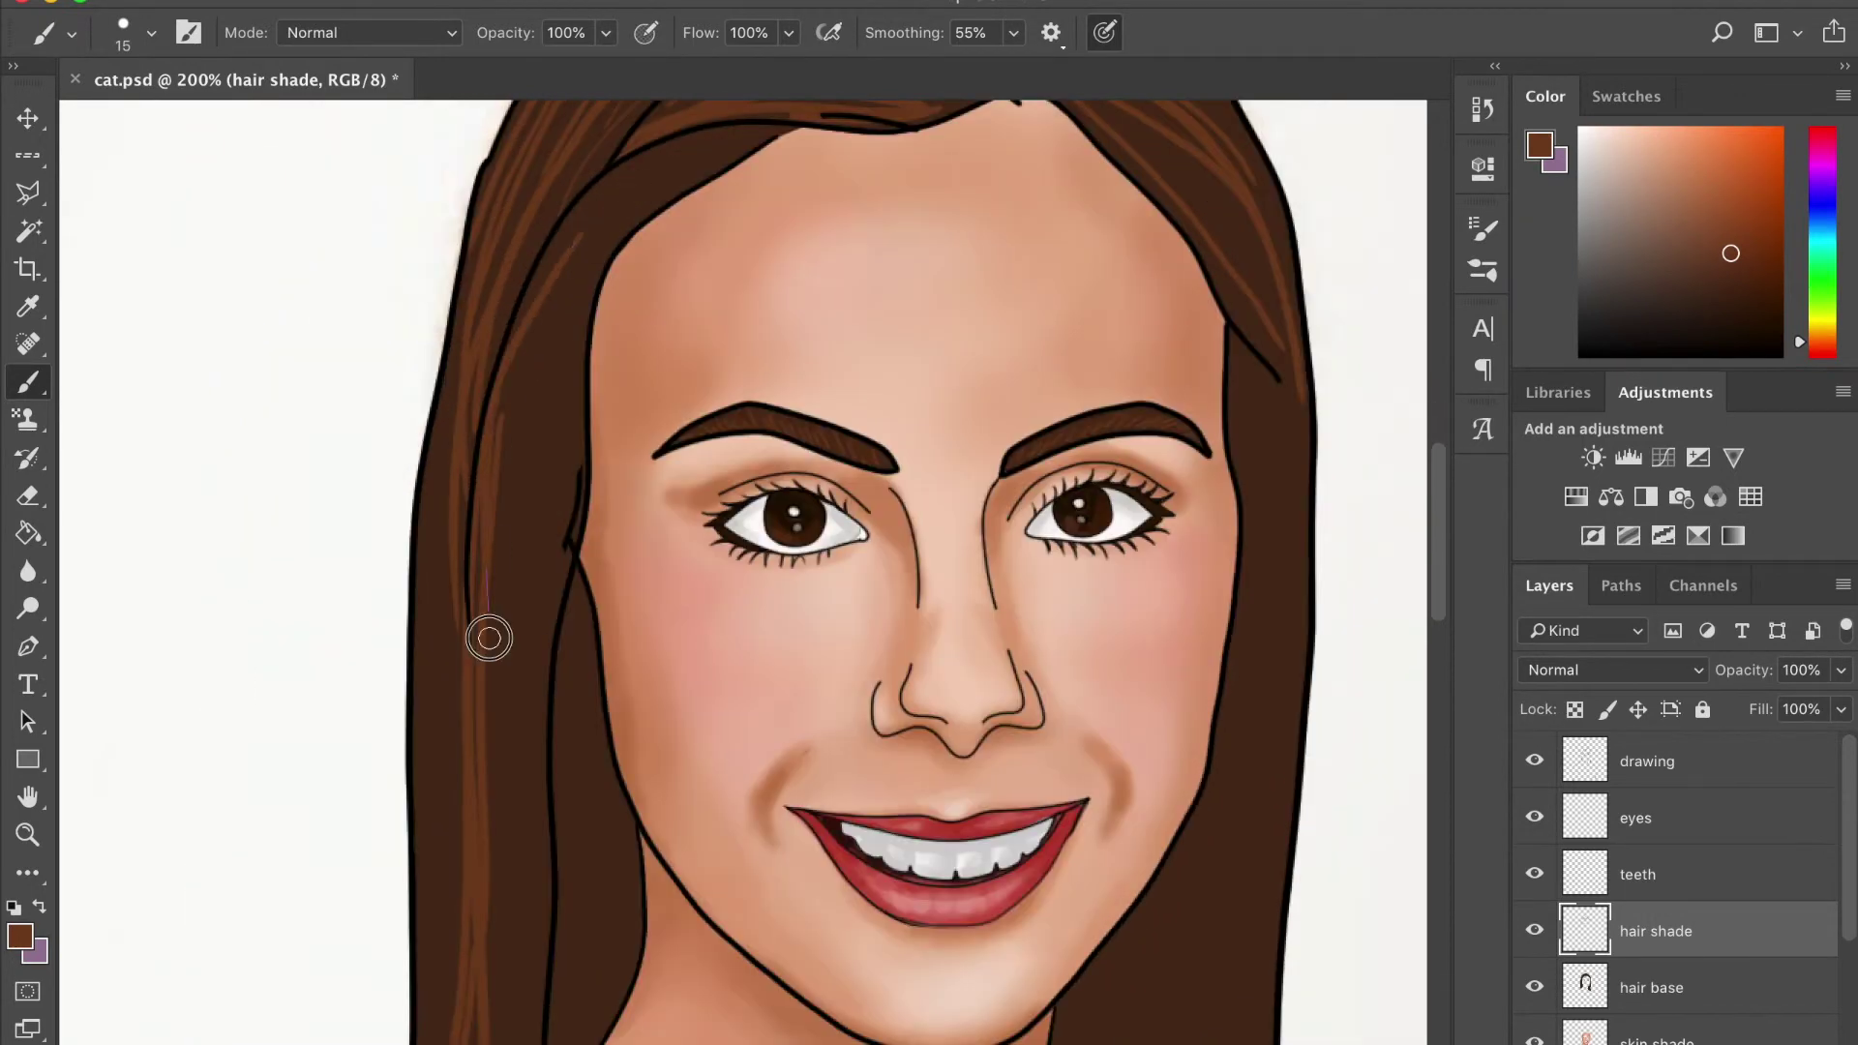
key("super+minus")
left_click_drag(987, 463, 1004, 960)
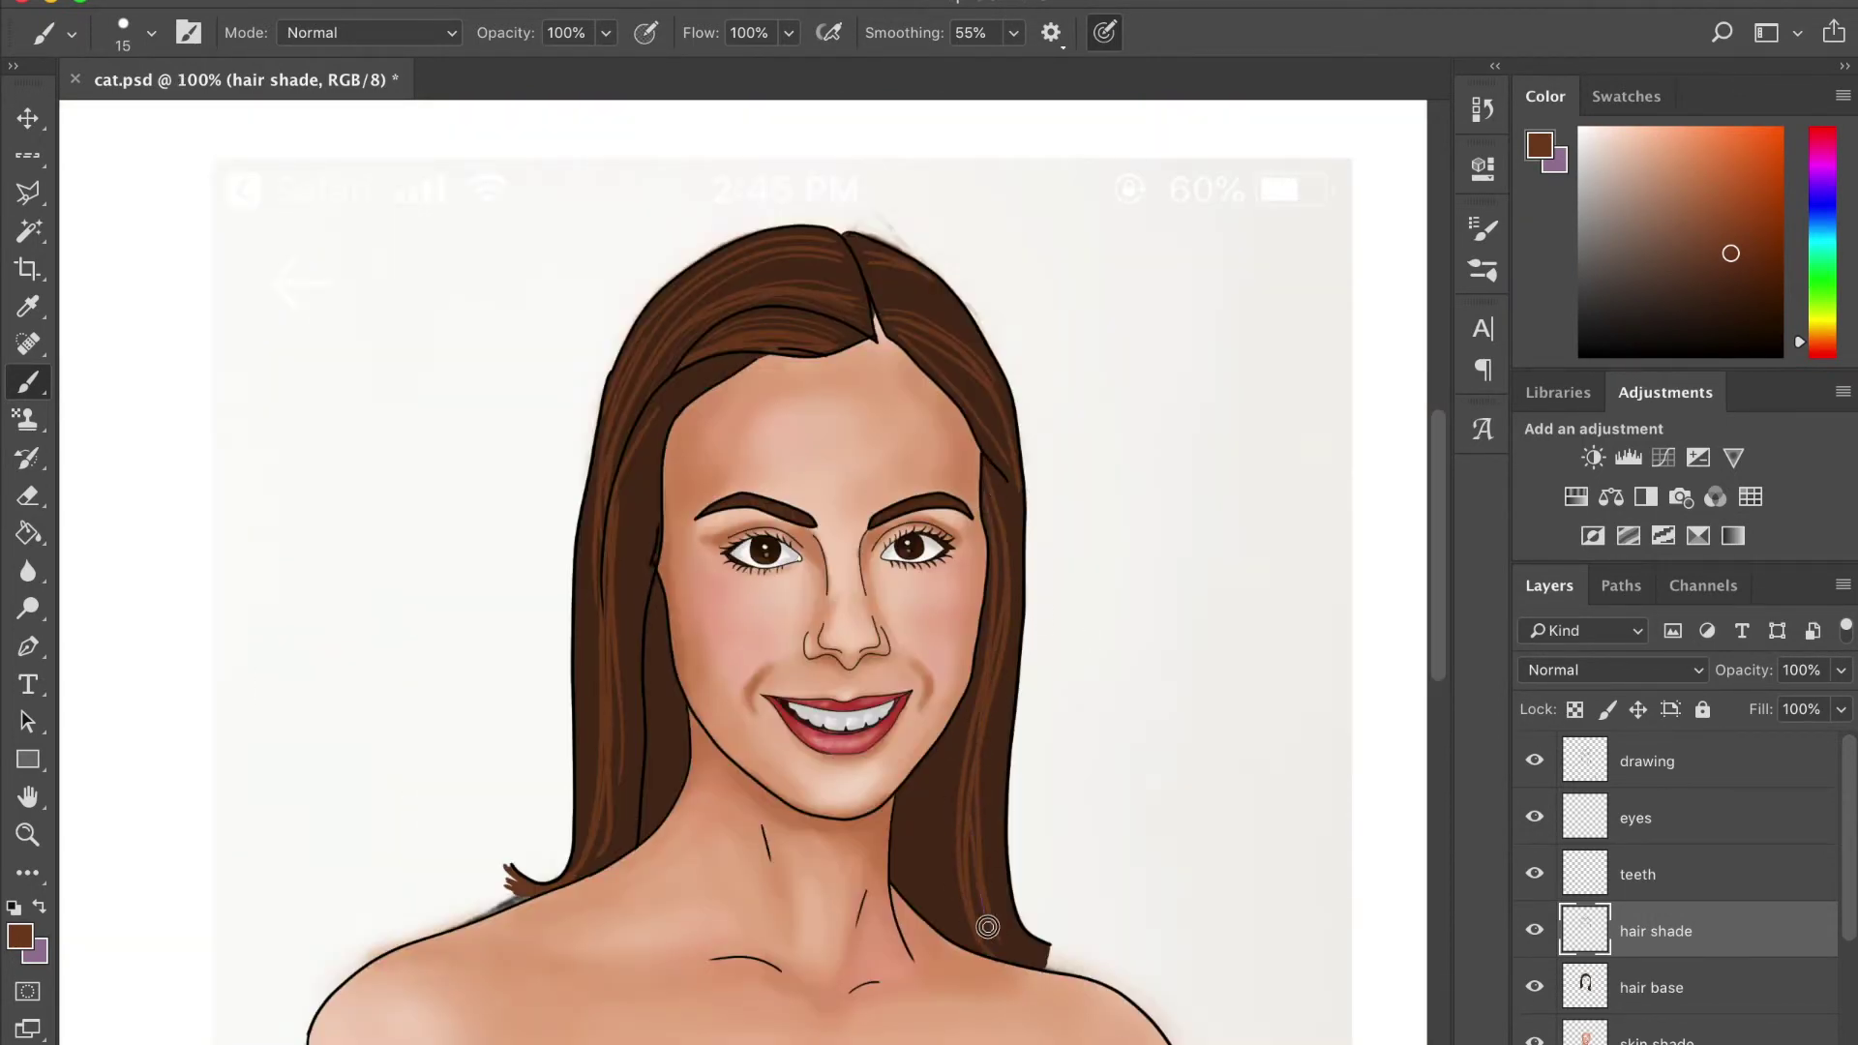
Sample the hair's dark brown and paint dark strands down both sides
left_click(760, 346, "alt")
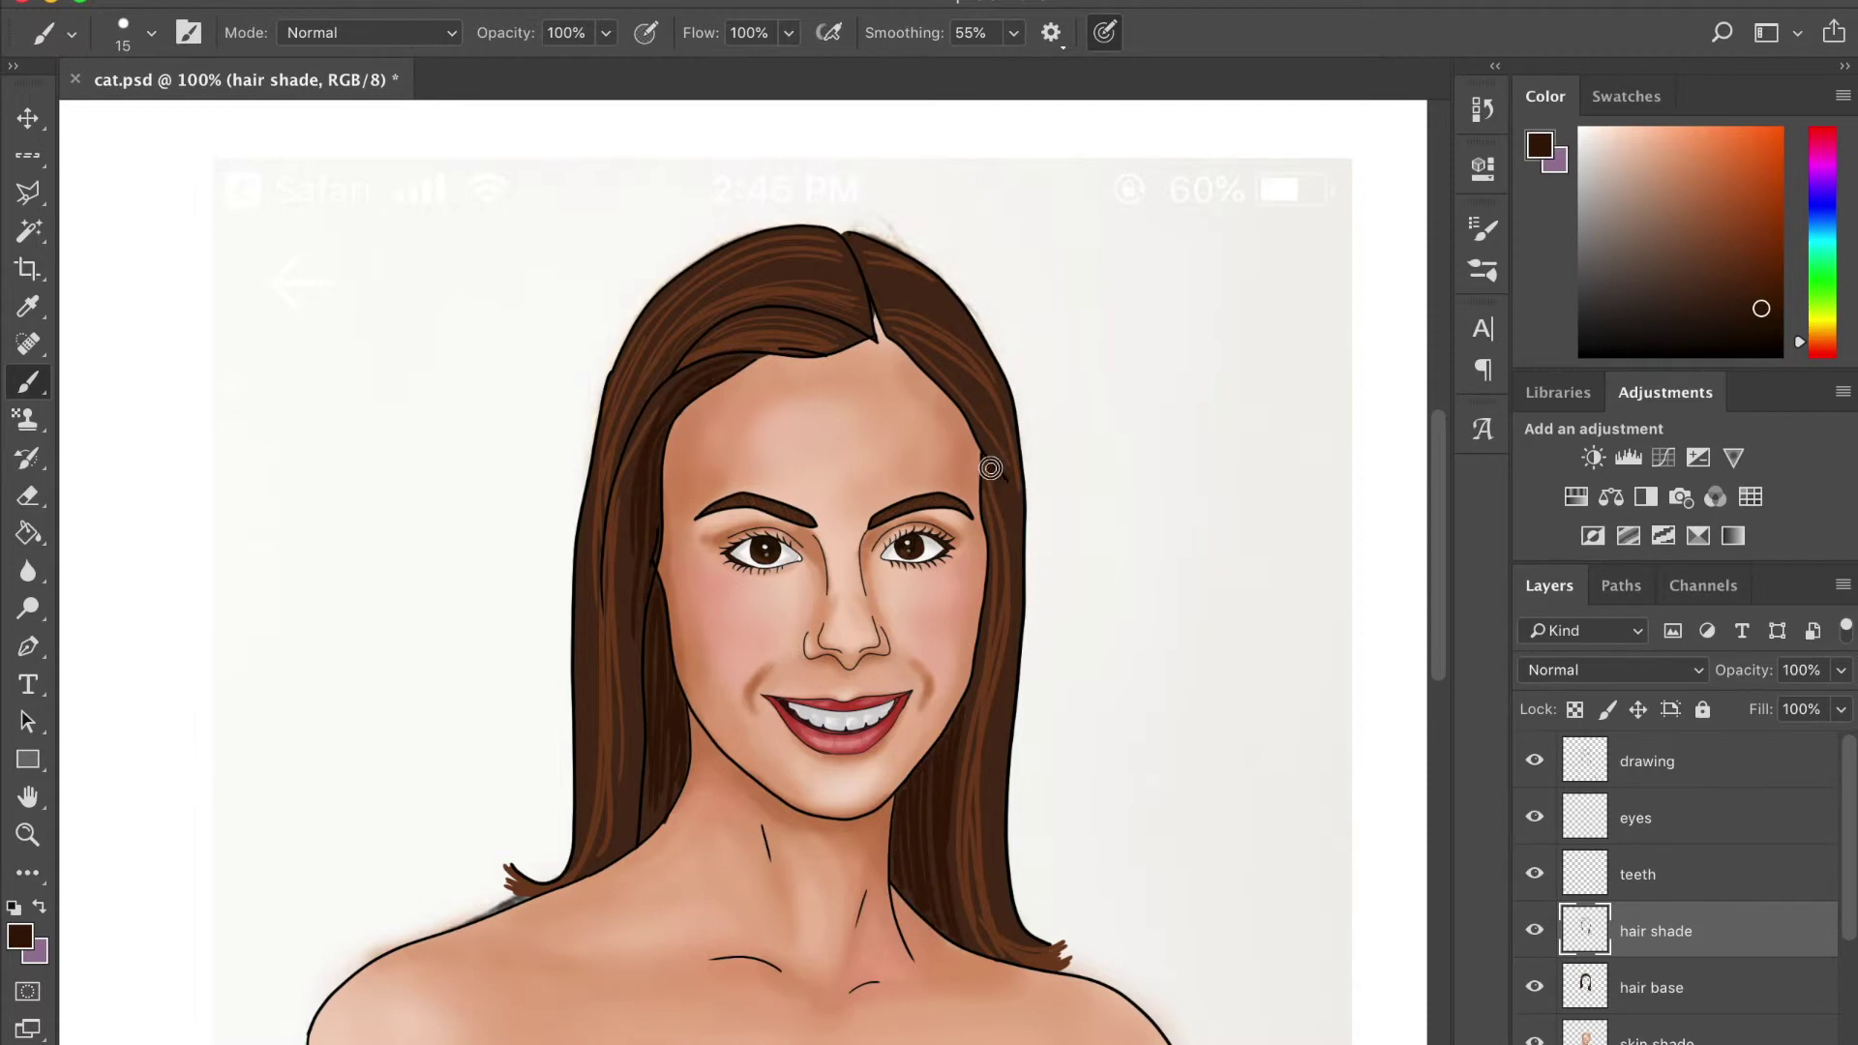
left_click_drag(625, 465, 619, 771)
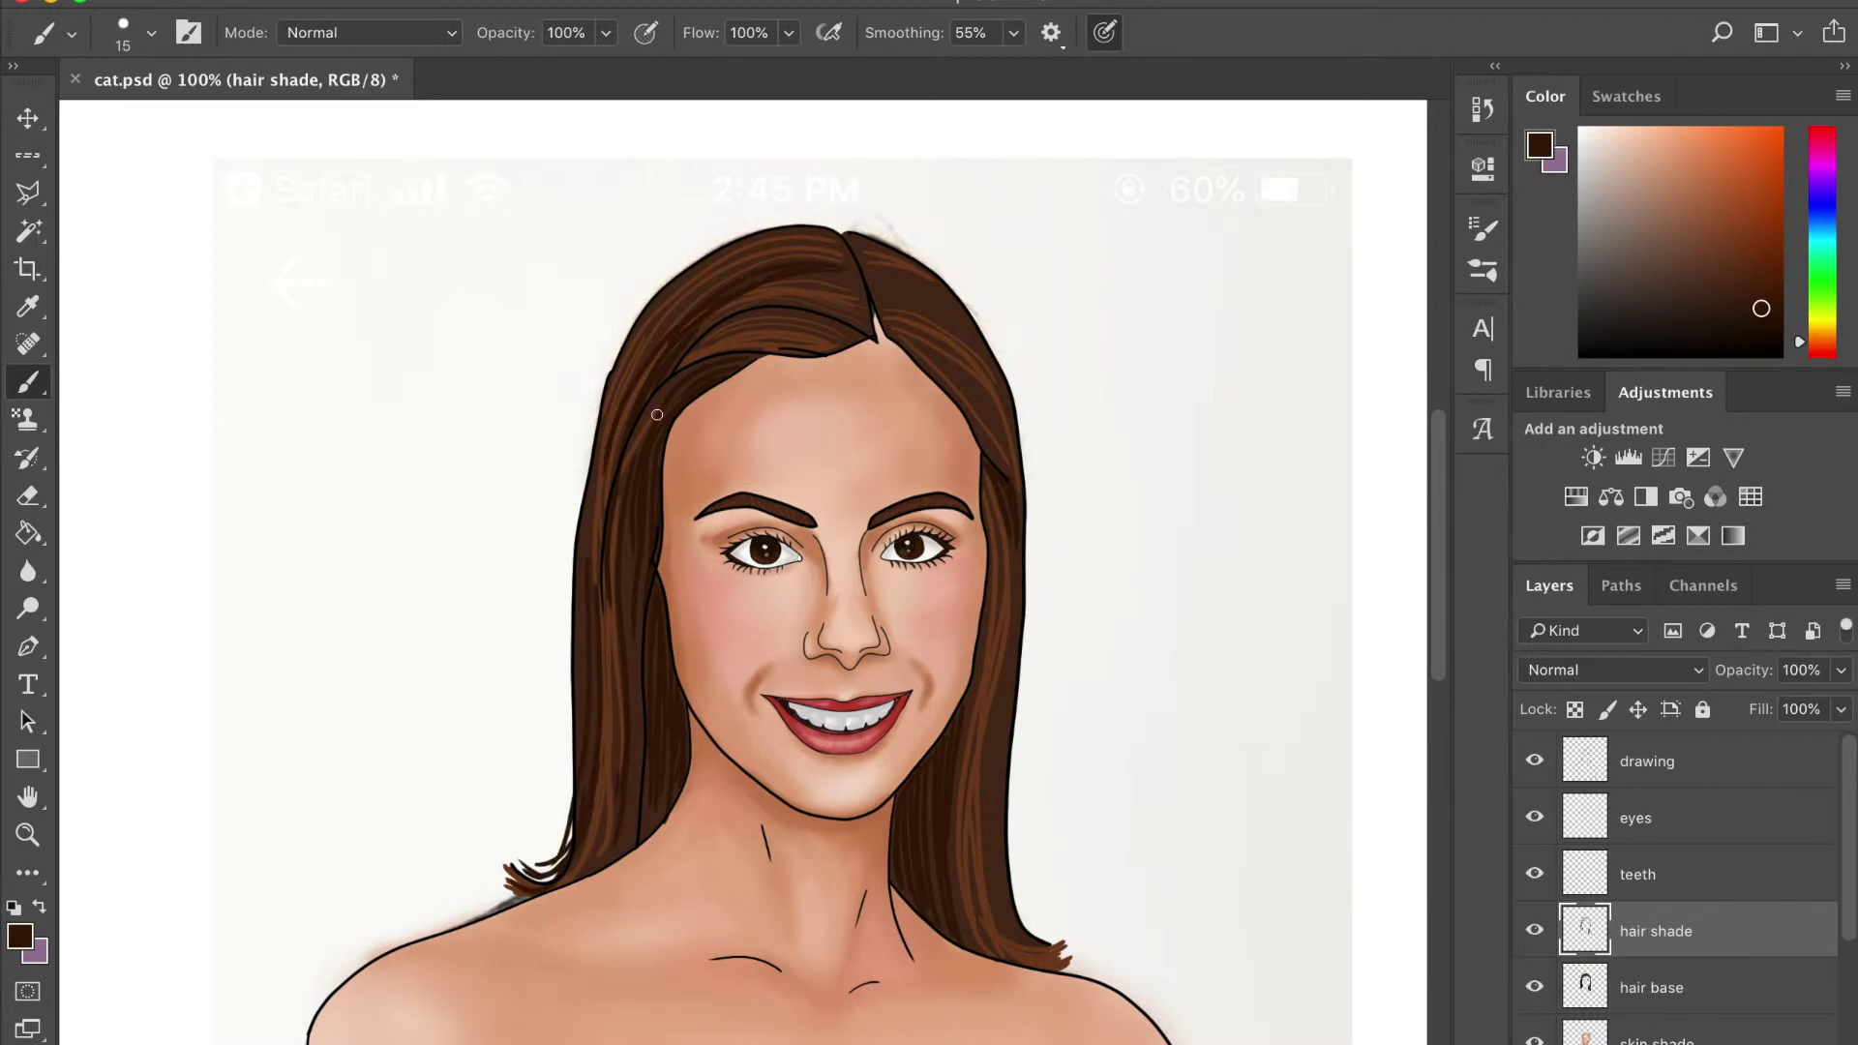
left_click_drag(1016, 725, 1014, 948)
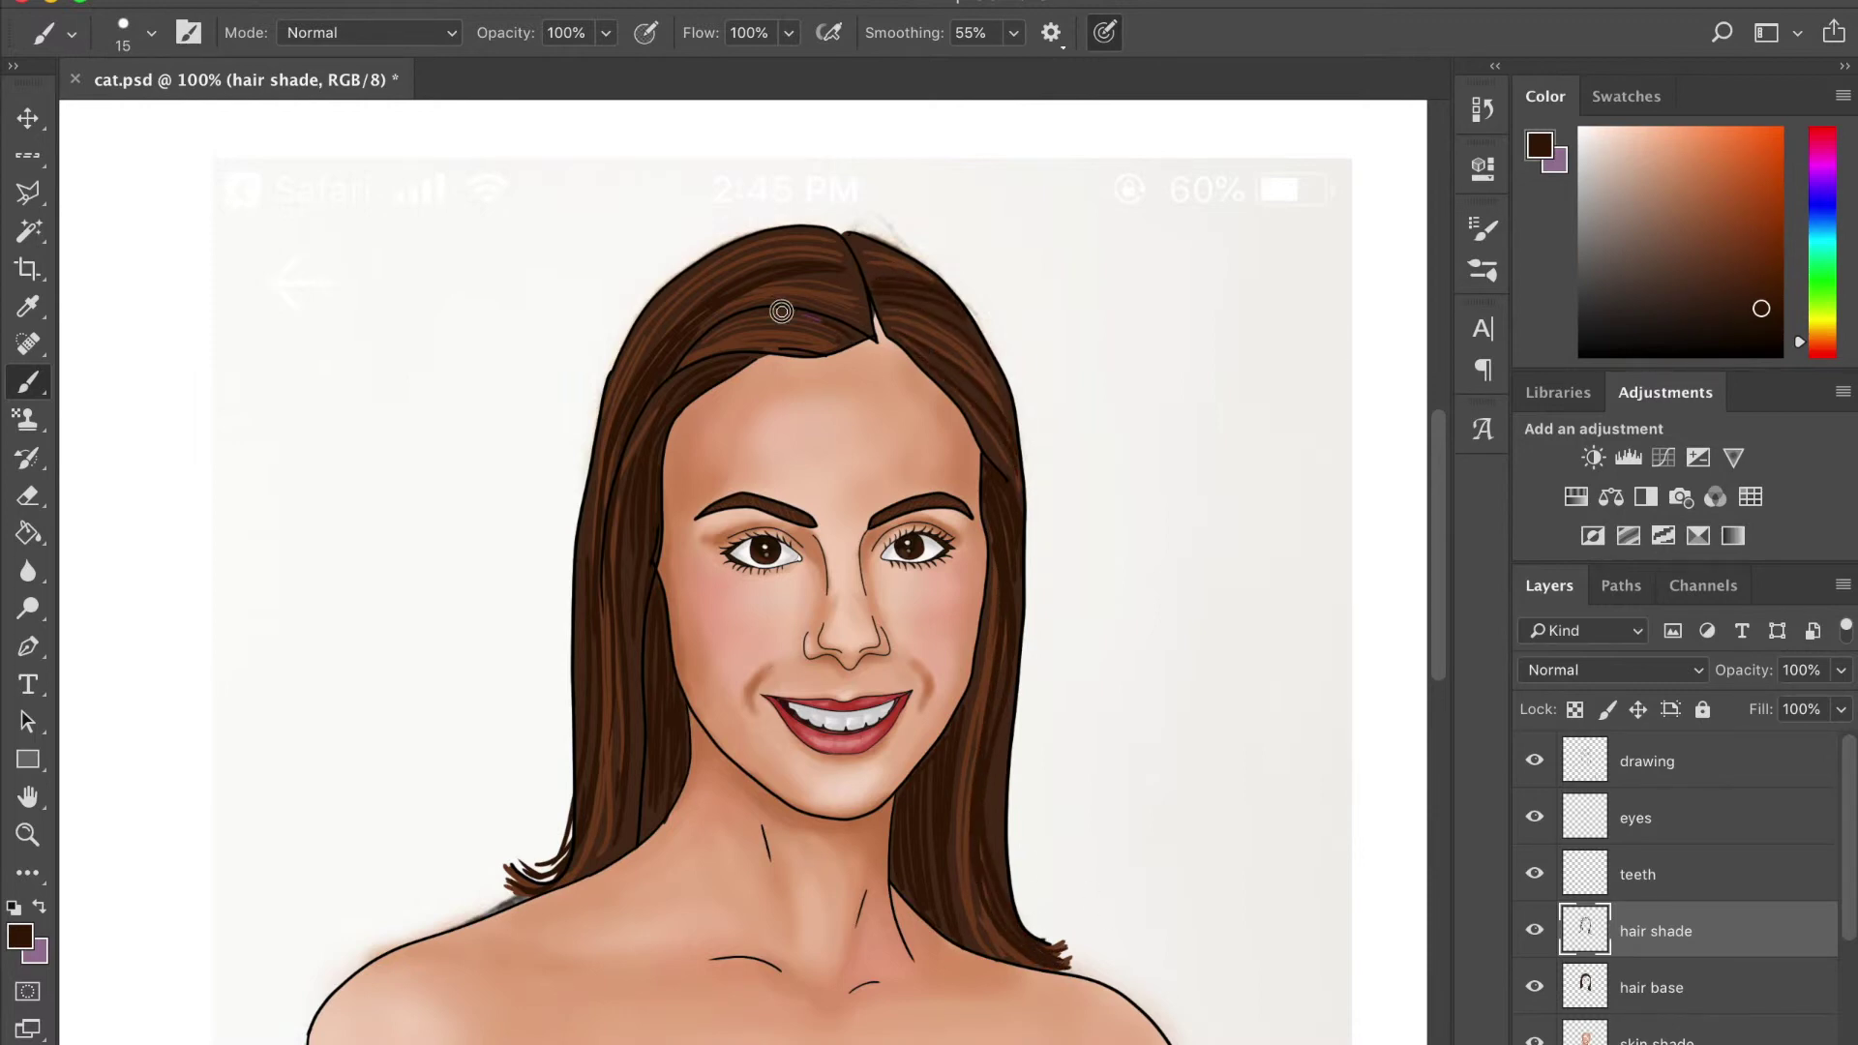
scroll(991, 652, "down", 3)
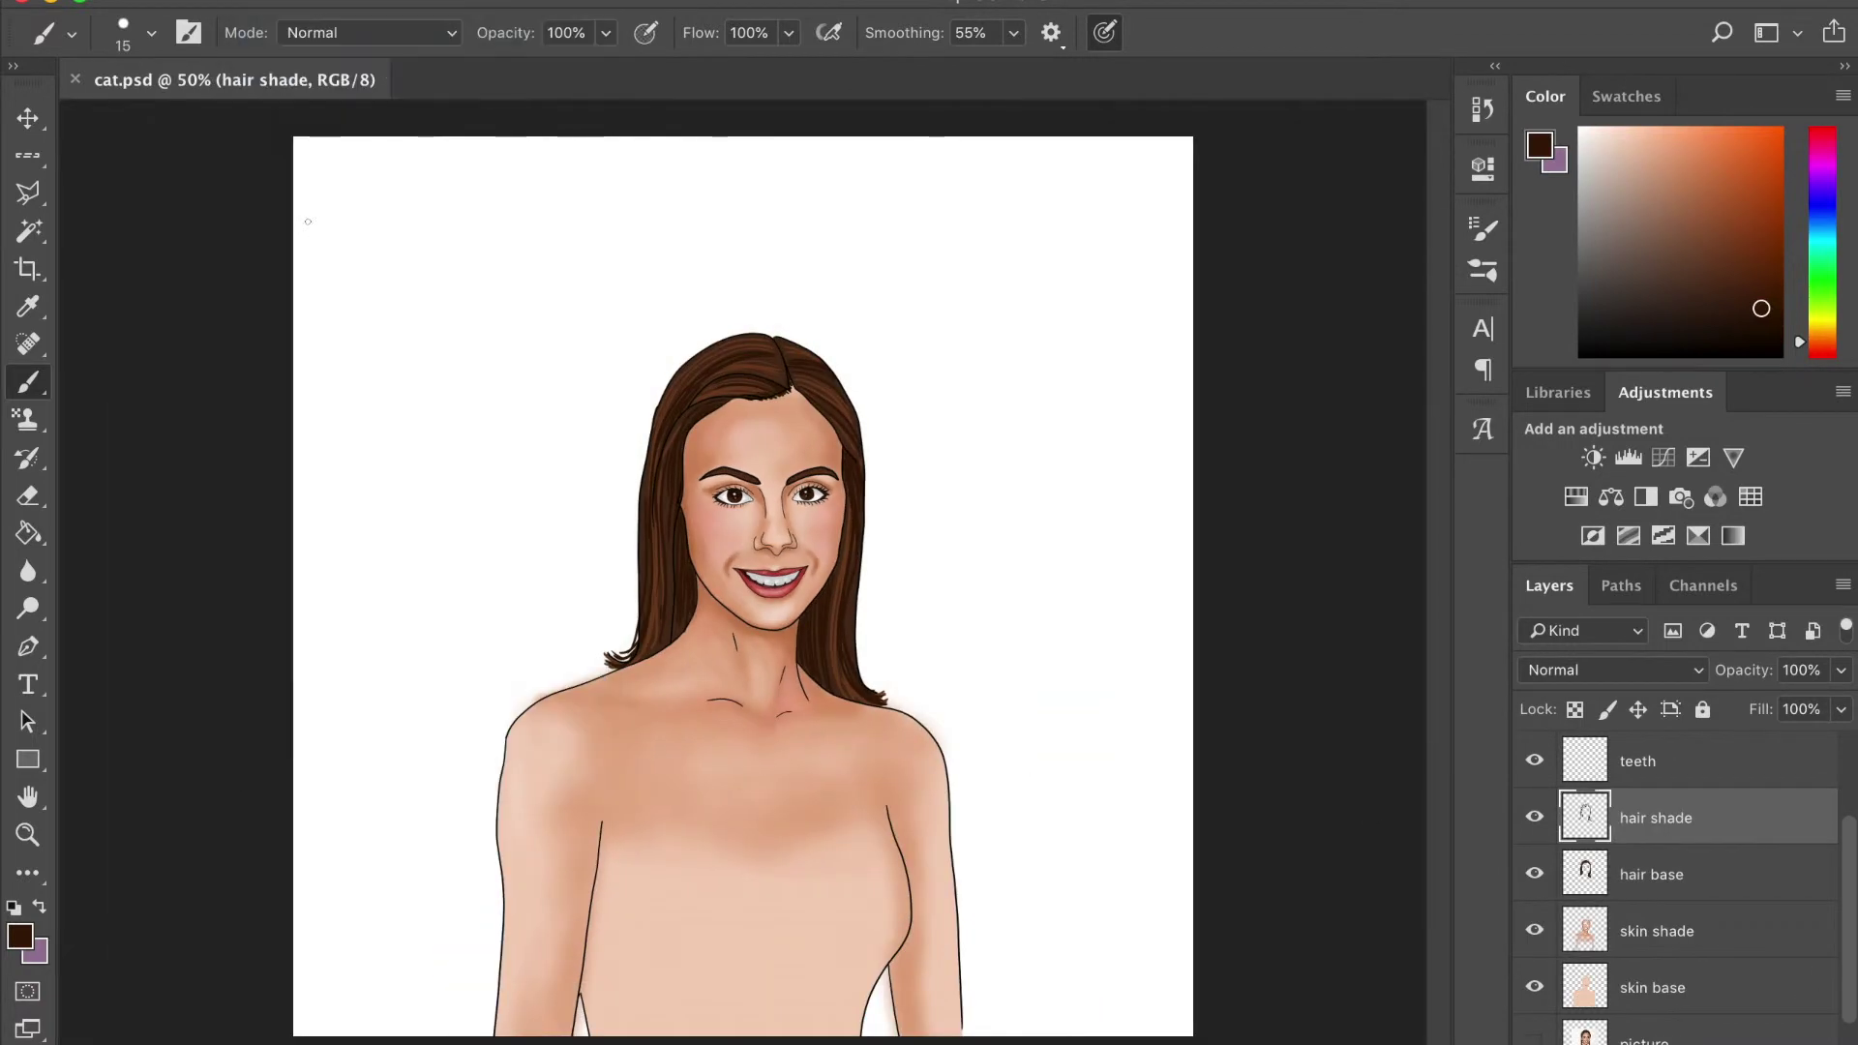
scroll(1823, 898, "up", 2)
Name the new layer 'dress base' and paint pink across the dress with a larger brush
double_click(1639, 842)
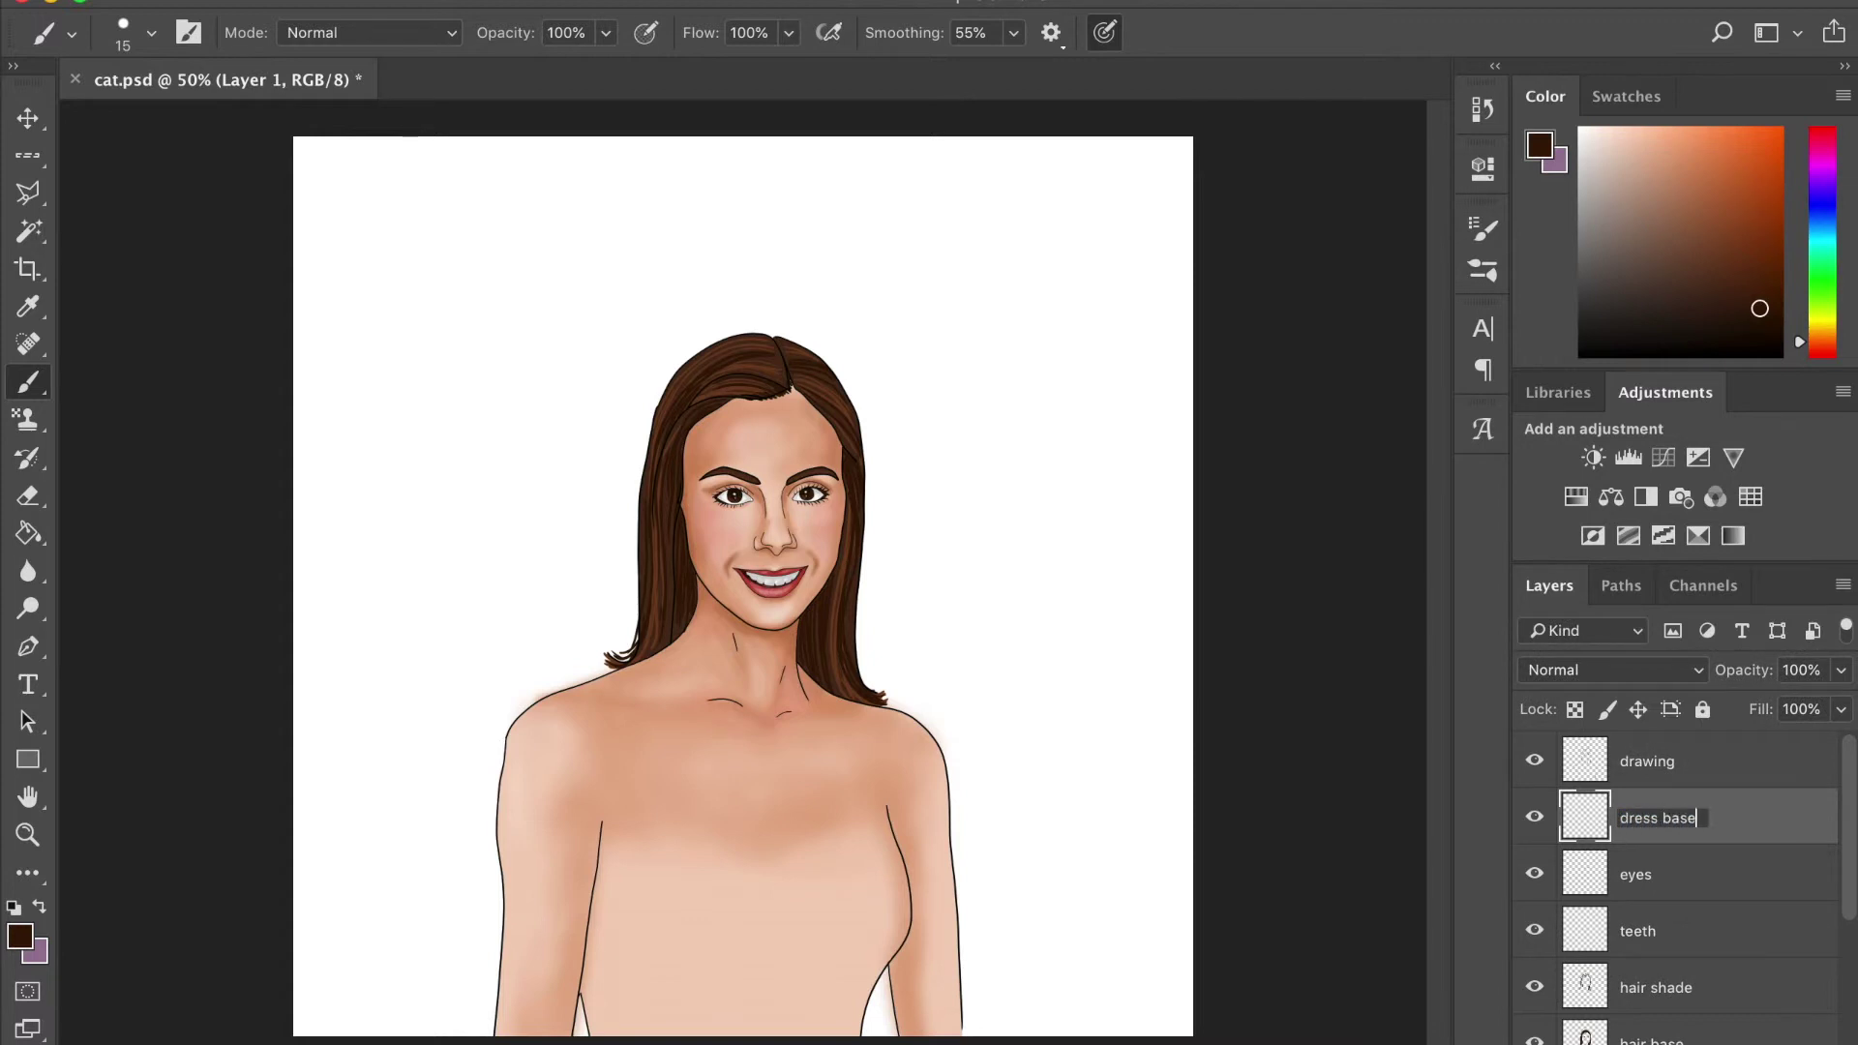
key("Return")
left_click(1823, 131)
left_click(1713, 141)
mouse_move(803, 856)
left_mouse_down()
mouse_move(599, 912)
mouse_move(796, 830)
mouse_move(875, 950)
left_mouse_up()
Lower the brush opacity to 28% and paint light pink over the dress top and left shoulder
left_click(151, 32)
left_click(1104, 32)
key("2")
key("8")
mouse_move(622, 786)
left_mouse_down()
mouse_move(600, 919)
mouse_move(696, 830)
mouse_move(817, 870)
mouse_move(904, 800)
mouse_move(916, 914)
mouse_move(958, 871)
left_mouse_up()
left_click_drag(580, 774, 483, 870)
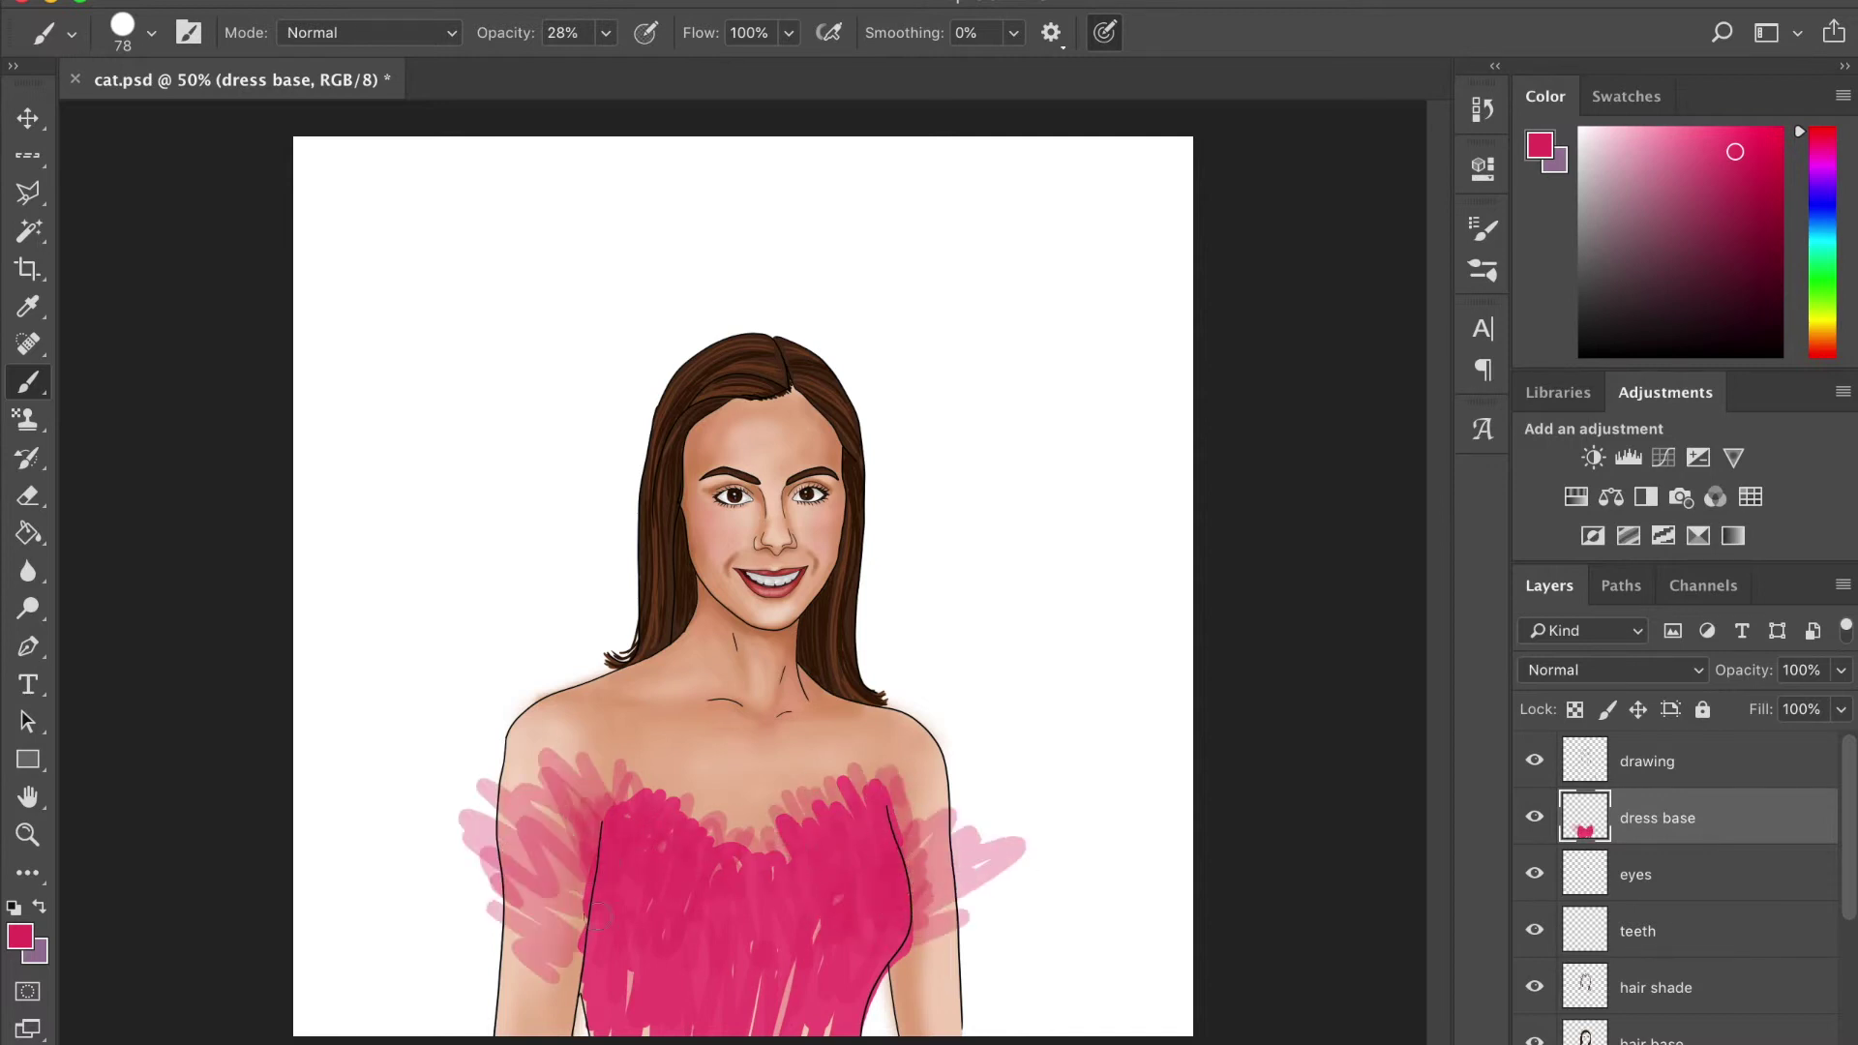
left_click_drag(968, 774, 967, 958)
Paint translucent pink past the arms, over the right shoulder and across the dress centre
left_click_drag(542, 736, 581, 997)
left_click_drag(541, 929, 561, 1016)
left_click_drag(920, 929, 891, 1026)
mouse_move(630, 849)
left_mouse_down()
mouse_move(667, 996)
mouse_move(880, 871)
mouse_move(716, 934)
left_mouse_up()
mouse_move(870, 910)
left_mouse_down()
mouse_move(752, 967)
mouse_move(619, 919)
mouse_move(871, 871)
left_mouse_up()
left_click_drag(638, 1016, 852, 968)
Set a size 102 brush at 16% opacity and paint magenta strokes on the dress
left_click(850, 967, "alt")
key("1")
key("6")
left_click(1775, 162)
left_click(151, 32)
left_click_drag(774, 1025, 603, 860)
left_click_drag(871, 803, 929, 968)
Paint dark purple and magenta strokes across the dress
left_click(1774, 234)
left_click_drag(600, 919, 871, 997)
mouse_move(581, 852)
left_mouse_down()
mouse_move(735, 1006)
mouse_move(852, 1016)
left_mouse_up()
left_click_drag(600, 793, 629, 871)
left_click_drag(890, 775, 910, 910)
left_click_drag(639, 852, 900, 871)
Paint bluish-purple strokes across the dress in a brightened dark blue
left_click(1823, 215)
left_click(1776, 190)
left_click_drag(619, 871, 745, 919)
mouse_move(677, 861)
left_mouse_down()
mouse_move(832, 841)
mouse_move(929, 968)
left_mouse_up()
left_click_drag(735, 949, 823, 1025)
mouse_move(687, 967)
left_mouse_down()
mouse_move(861, 920)
mouse_move(629, 861)
mouse_move(851, 1007)
left_mouse_up()
left_click_drag(638, 929, 707, 987)
Paint light-blue strokes across the dress
left_click(1705, 155)
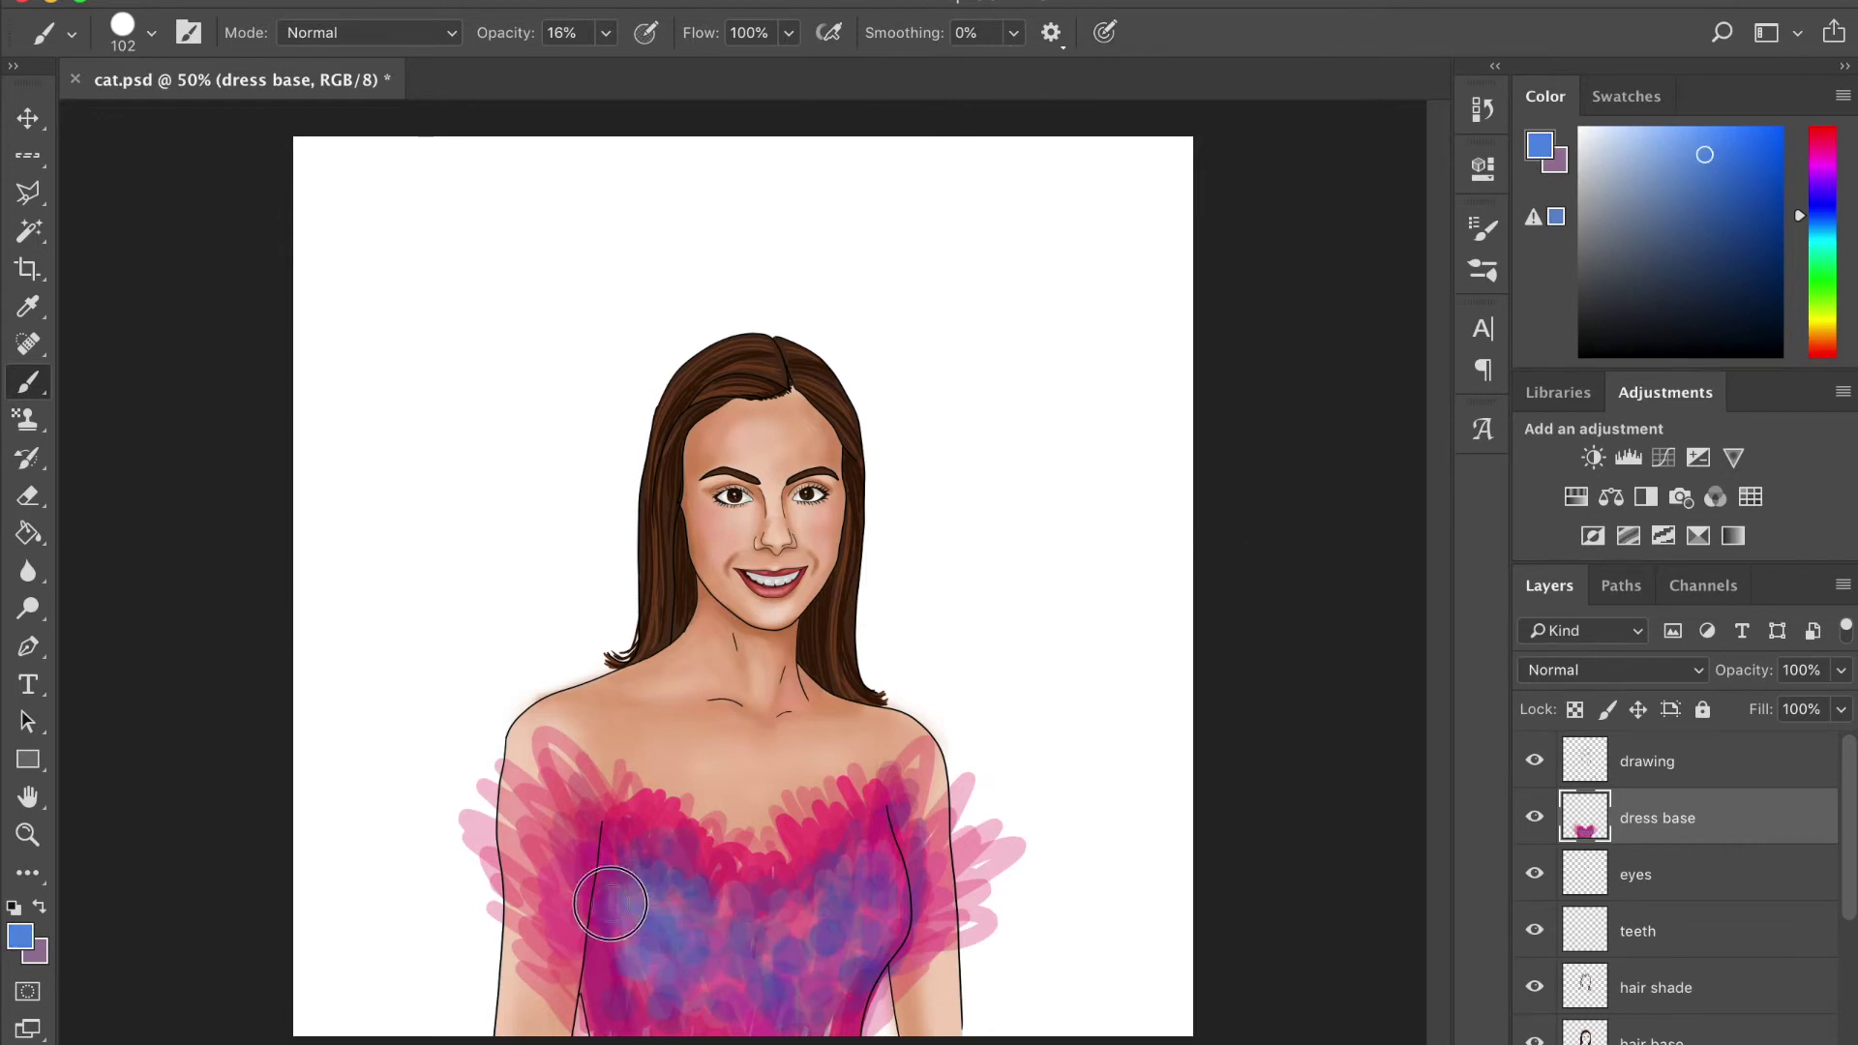
left_click(1652, 145)
left_click_drag(677, 910, 871, 929)
left_click_drag(629, 949, 861, 900)
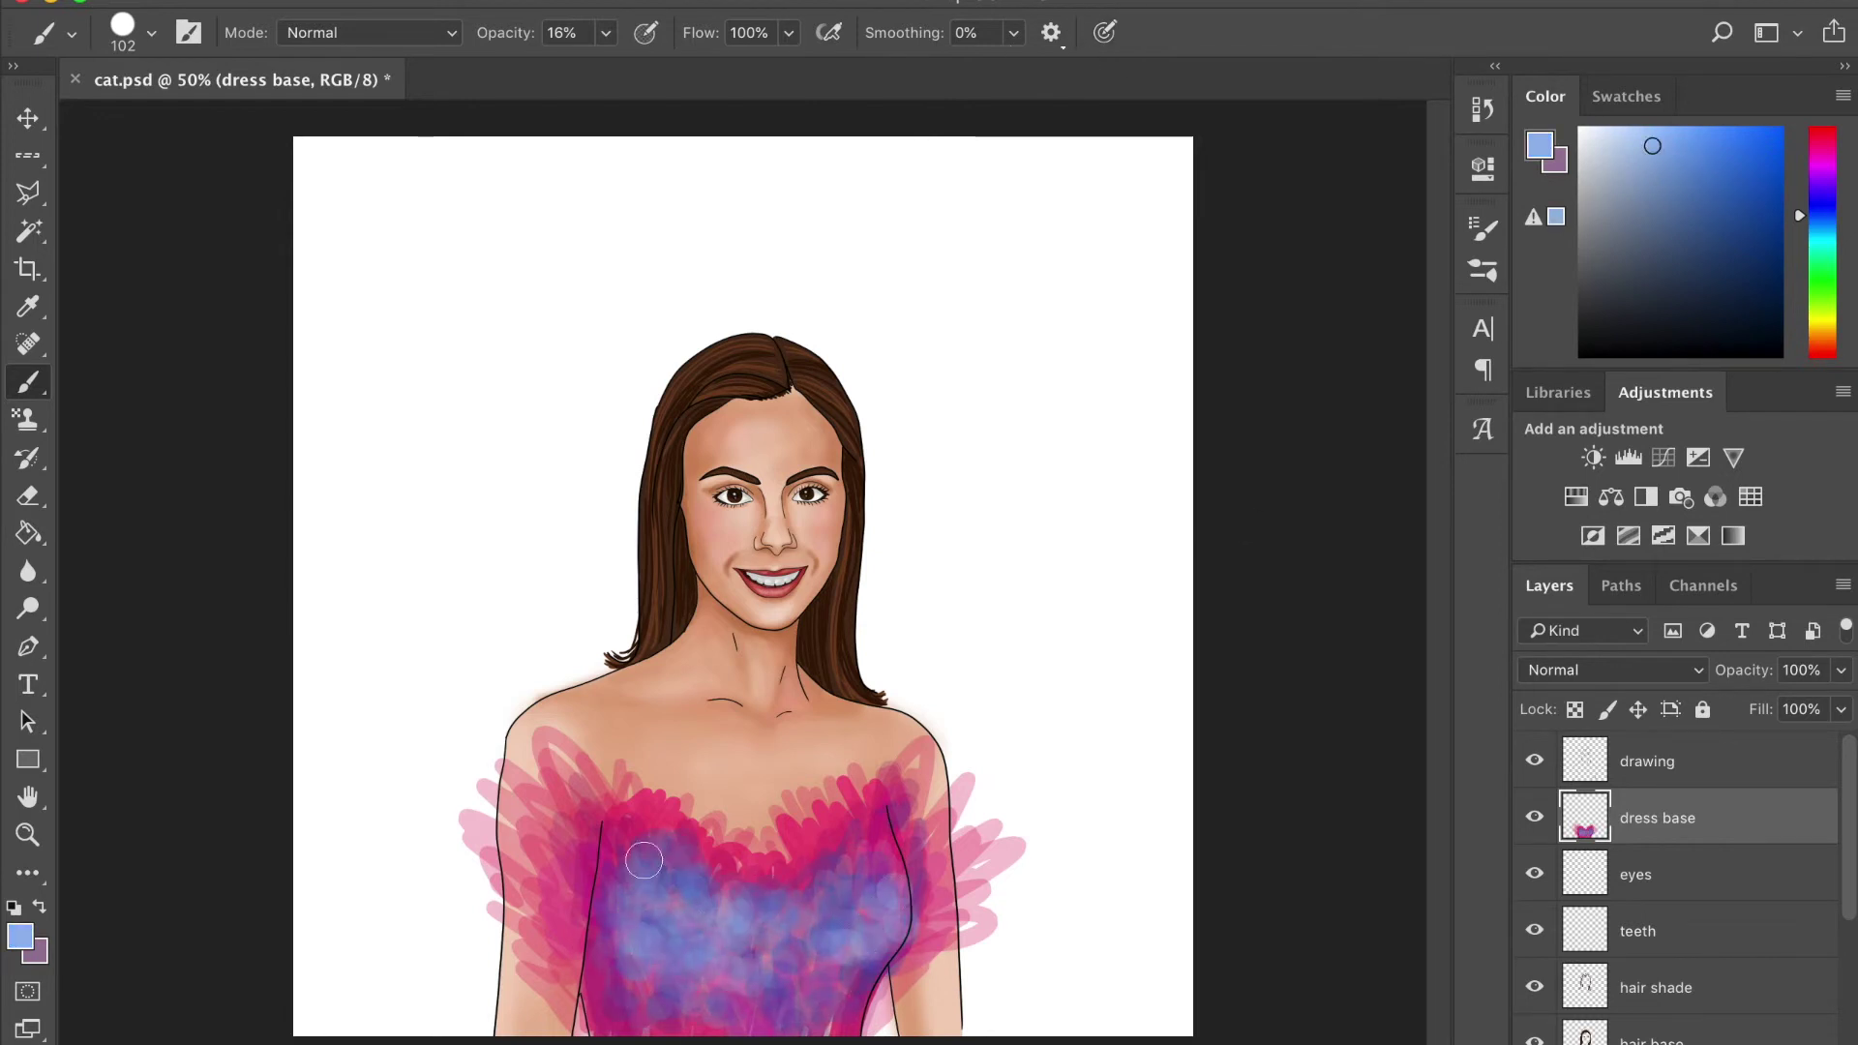
left_click_drag(667, 1026, 822, 978)
Paint purple strokes over the upper, middle and lower dress and dab the left neckline
left_click(1824, 181)
left_click(1753, 175)
left_click_drag(639, 822, 900, 871)
left_click_drag(832, 1007, 736, 1026)
mouse_move(629, 900)
left_mouse_down()
mouse_move(655, 979)
mouse_move(851, 1006)
left_mouse_up()
left_click_drag(707, 997, 871, 910)
left_click_drag(755, 900, 832, 1016)
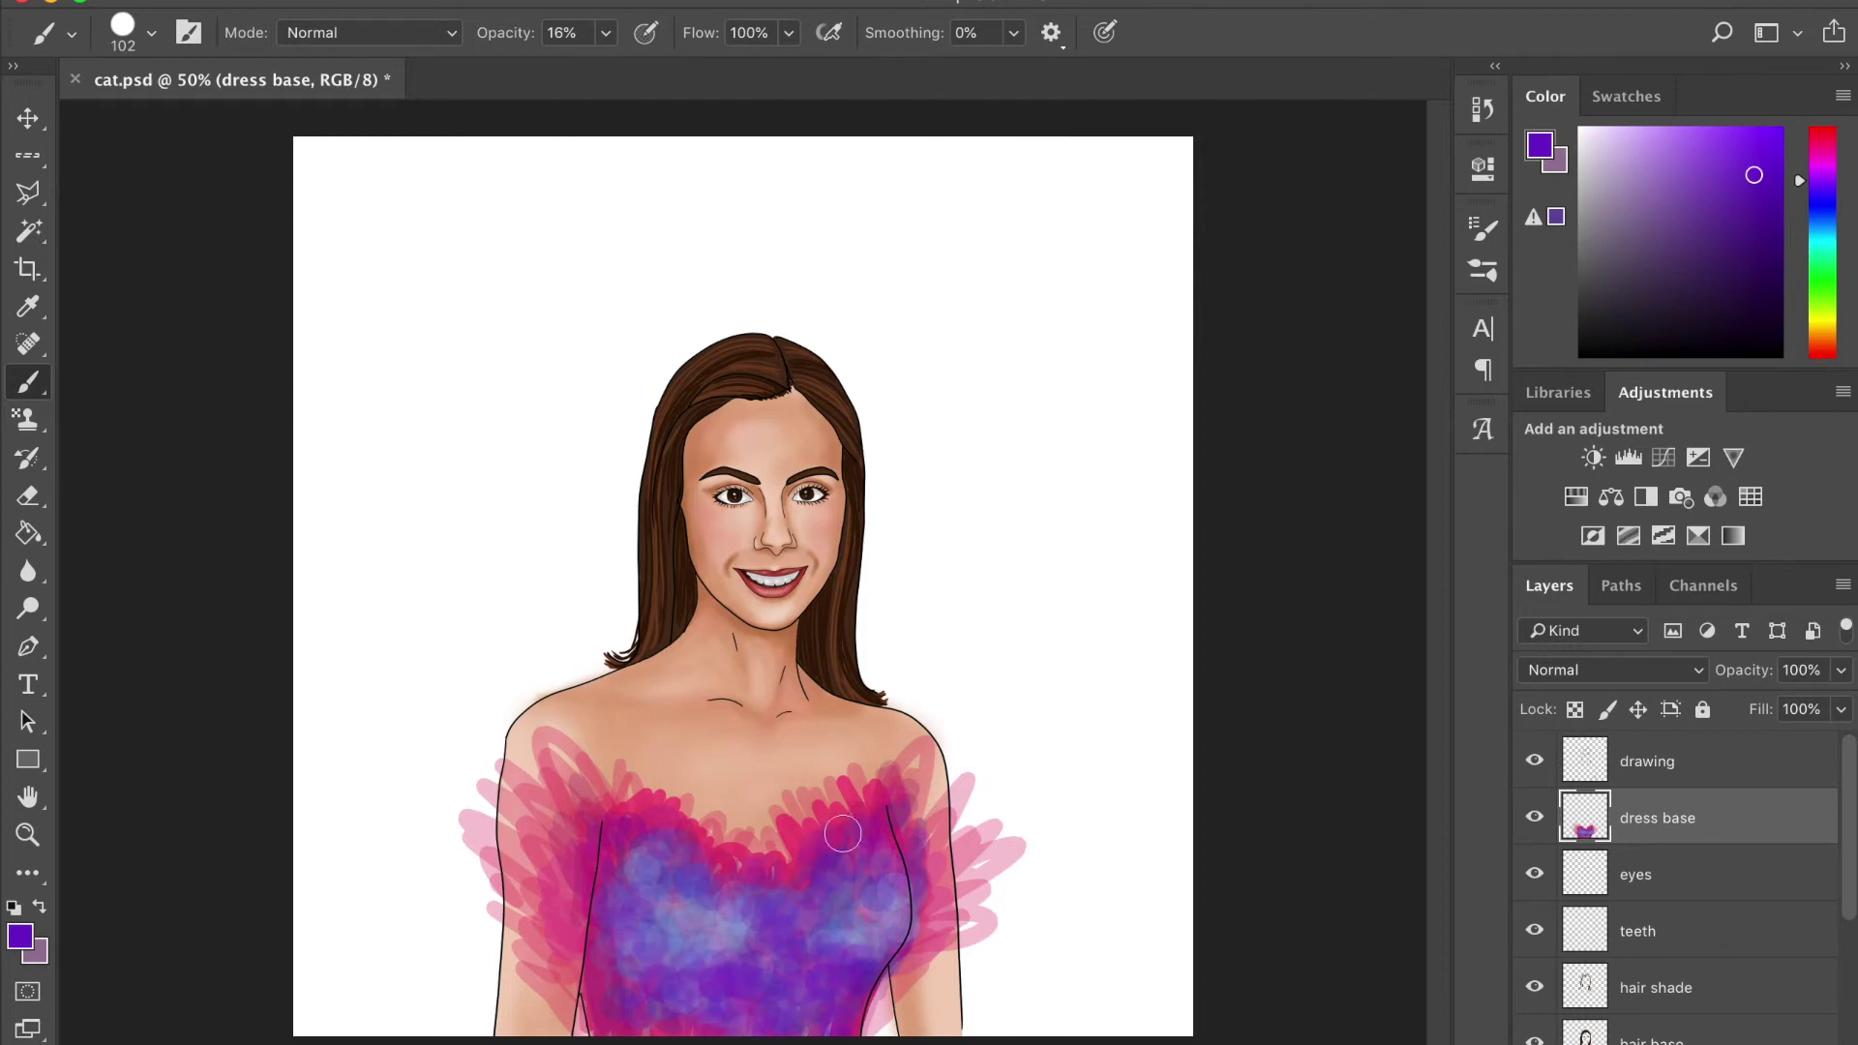
left_click(614, 819)
left_click(1824, 155)
left_click(151, 32)
Draw thin magenta feather strands at the neckline and the dress's left edge, plus a pink-violet dab
type("859")
left_click_drag(585, 813, 564, 799)
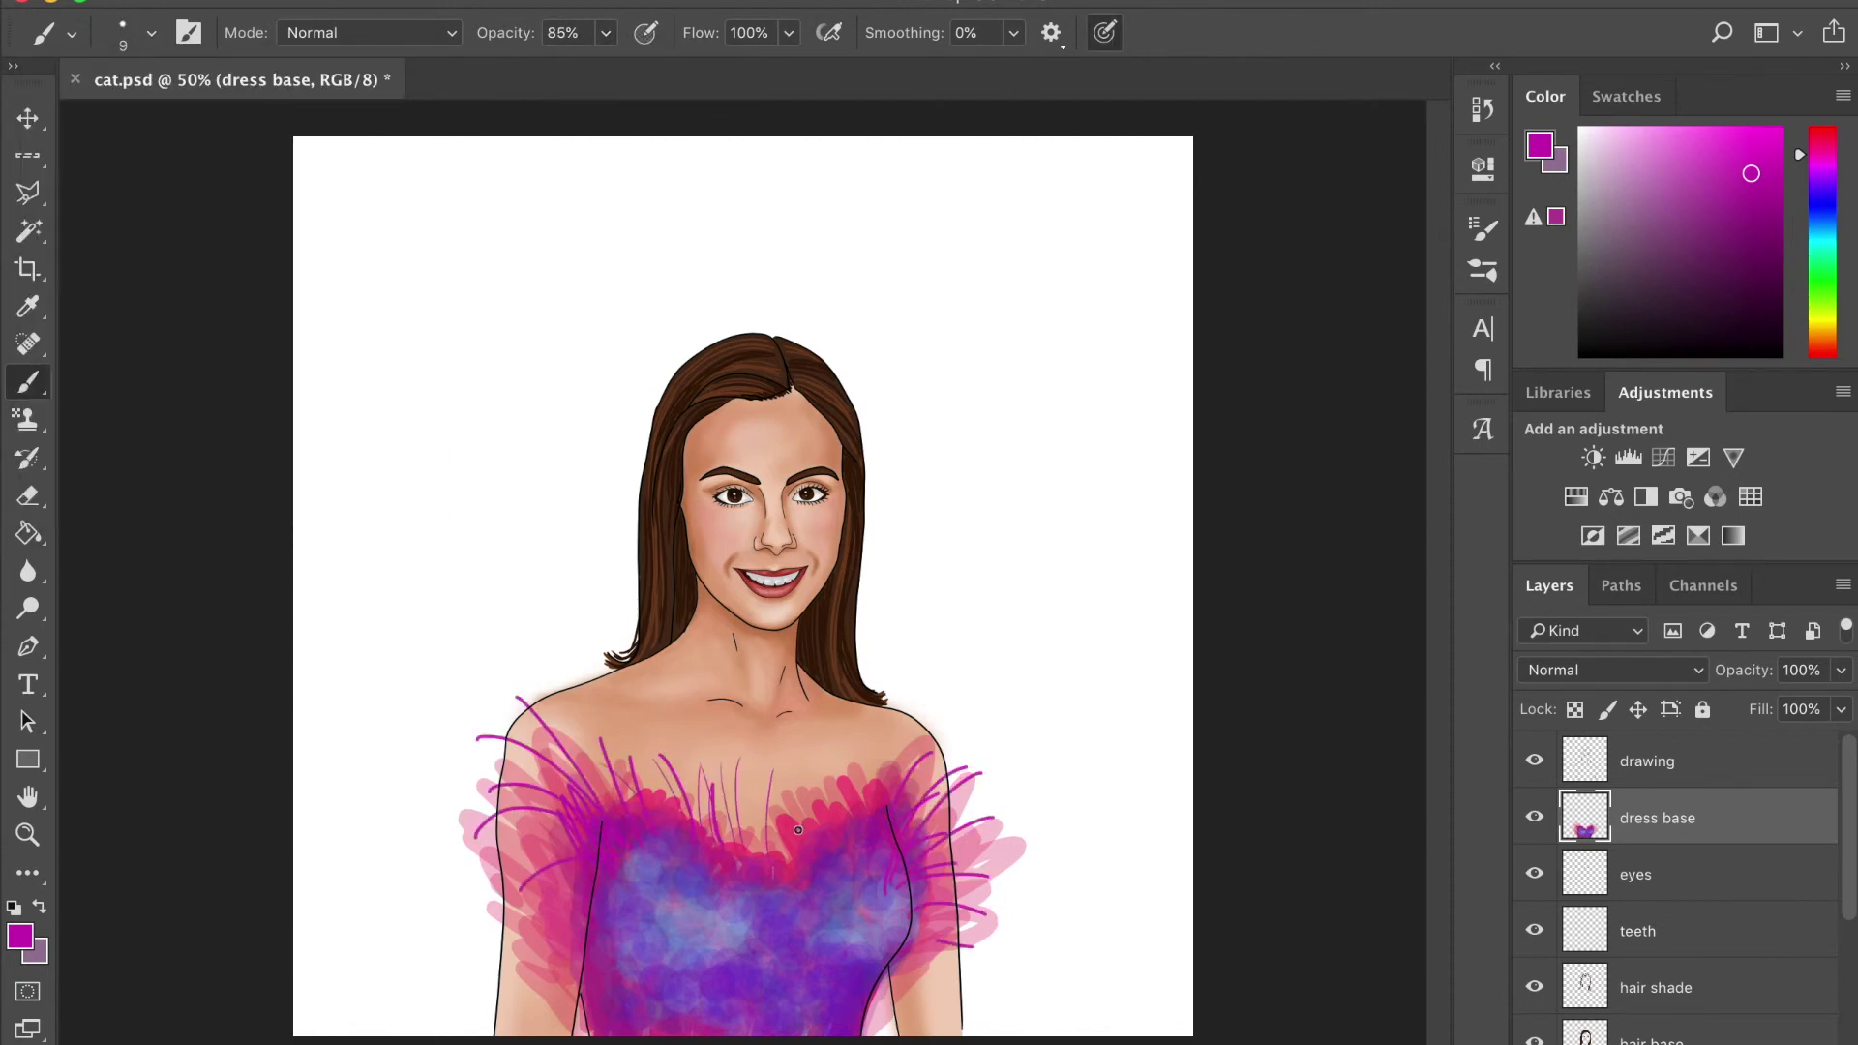
scroll(798, 829, "up", 1)
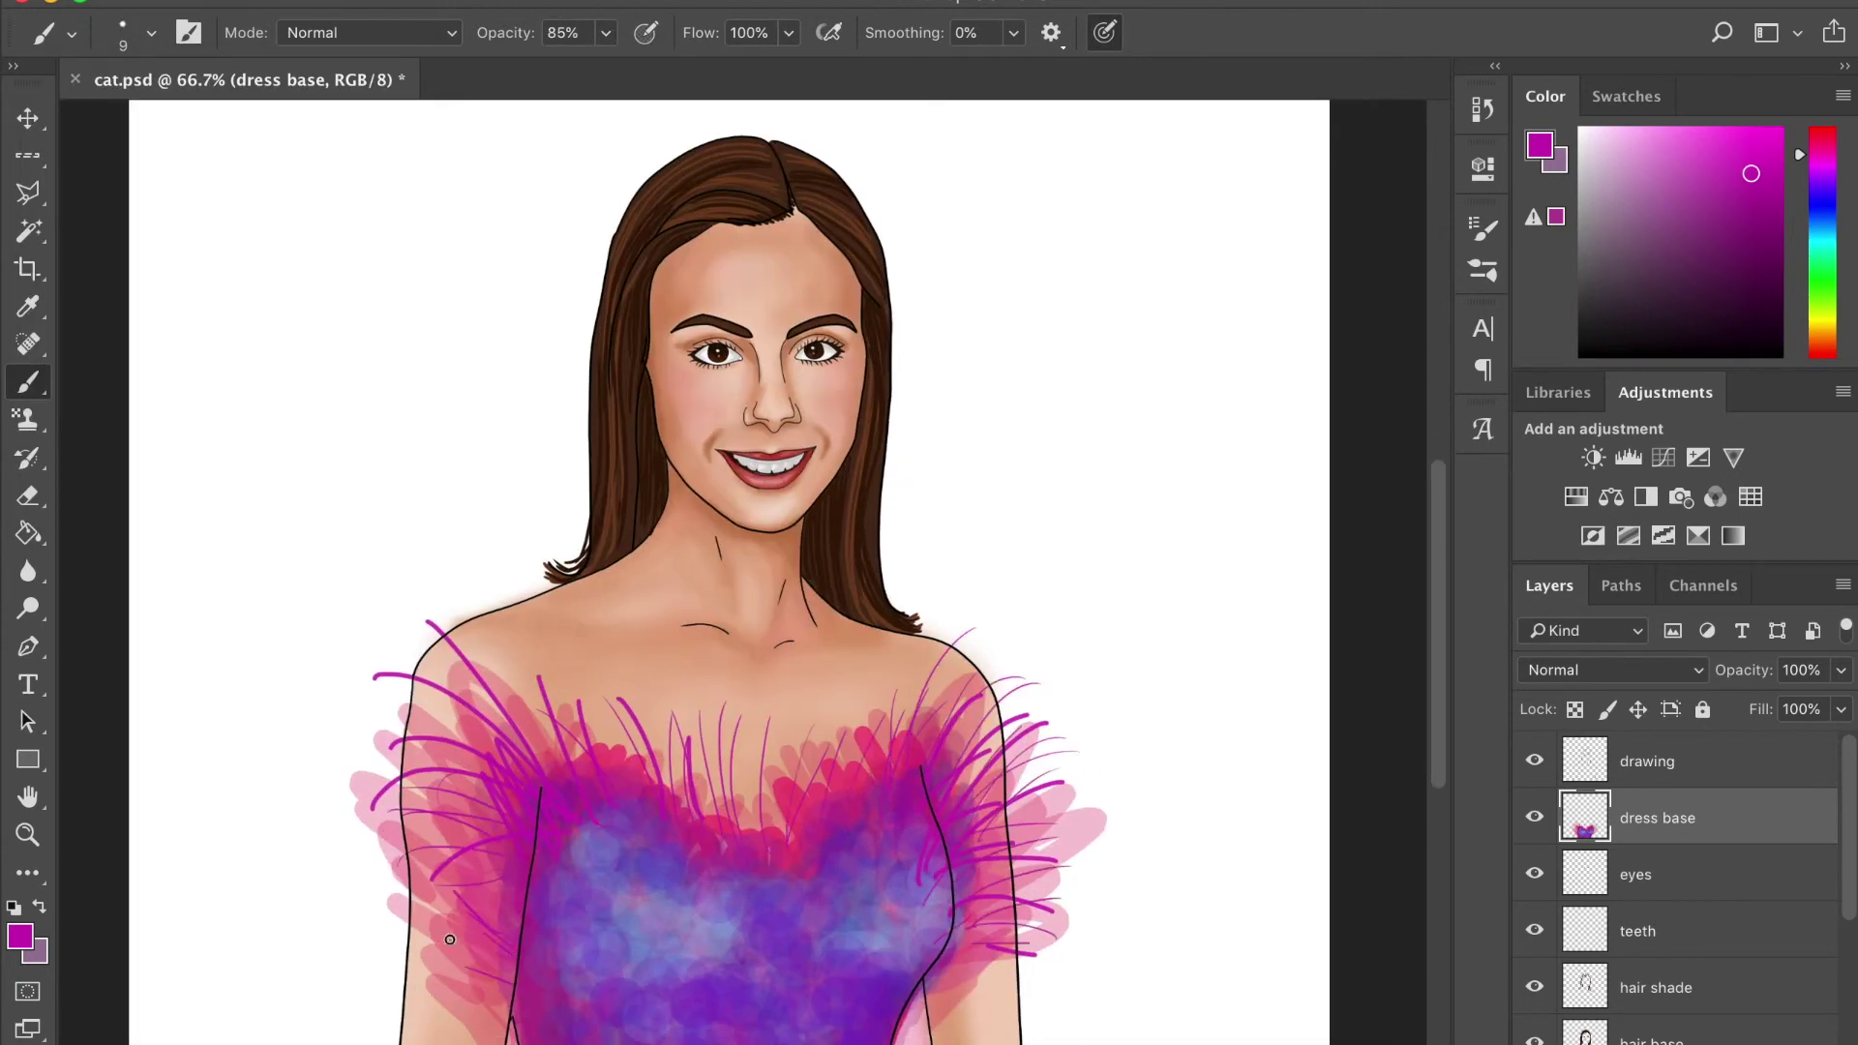
left_click_drag(507, 710, 209, 832)
scroll(252, 927, "down", 1)
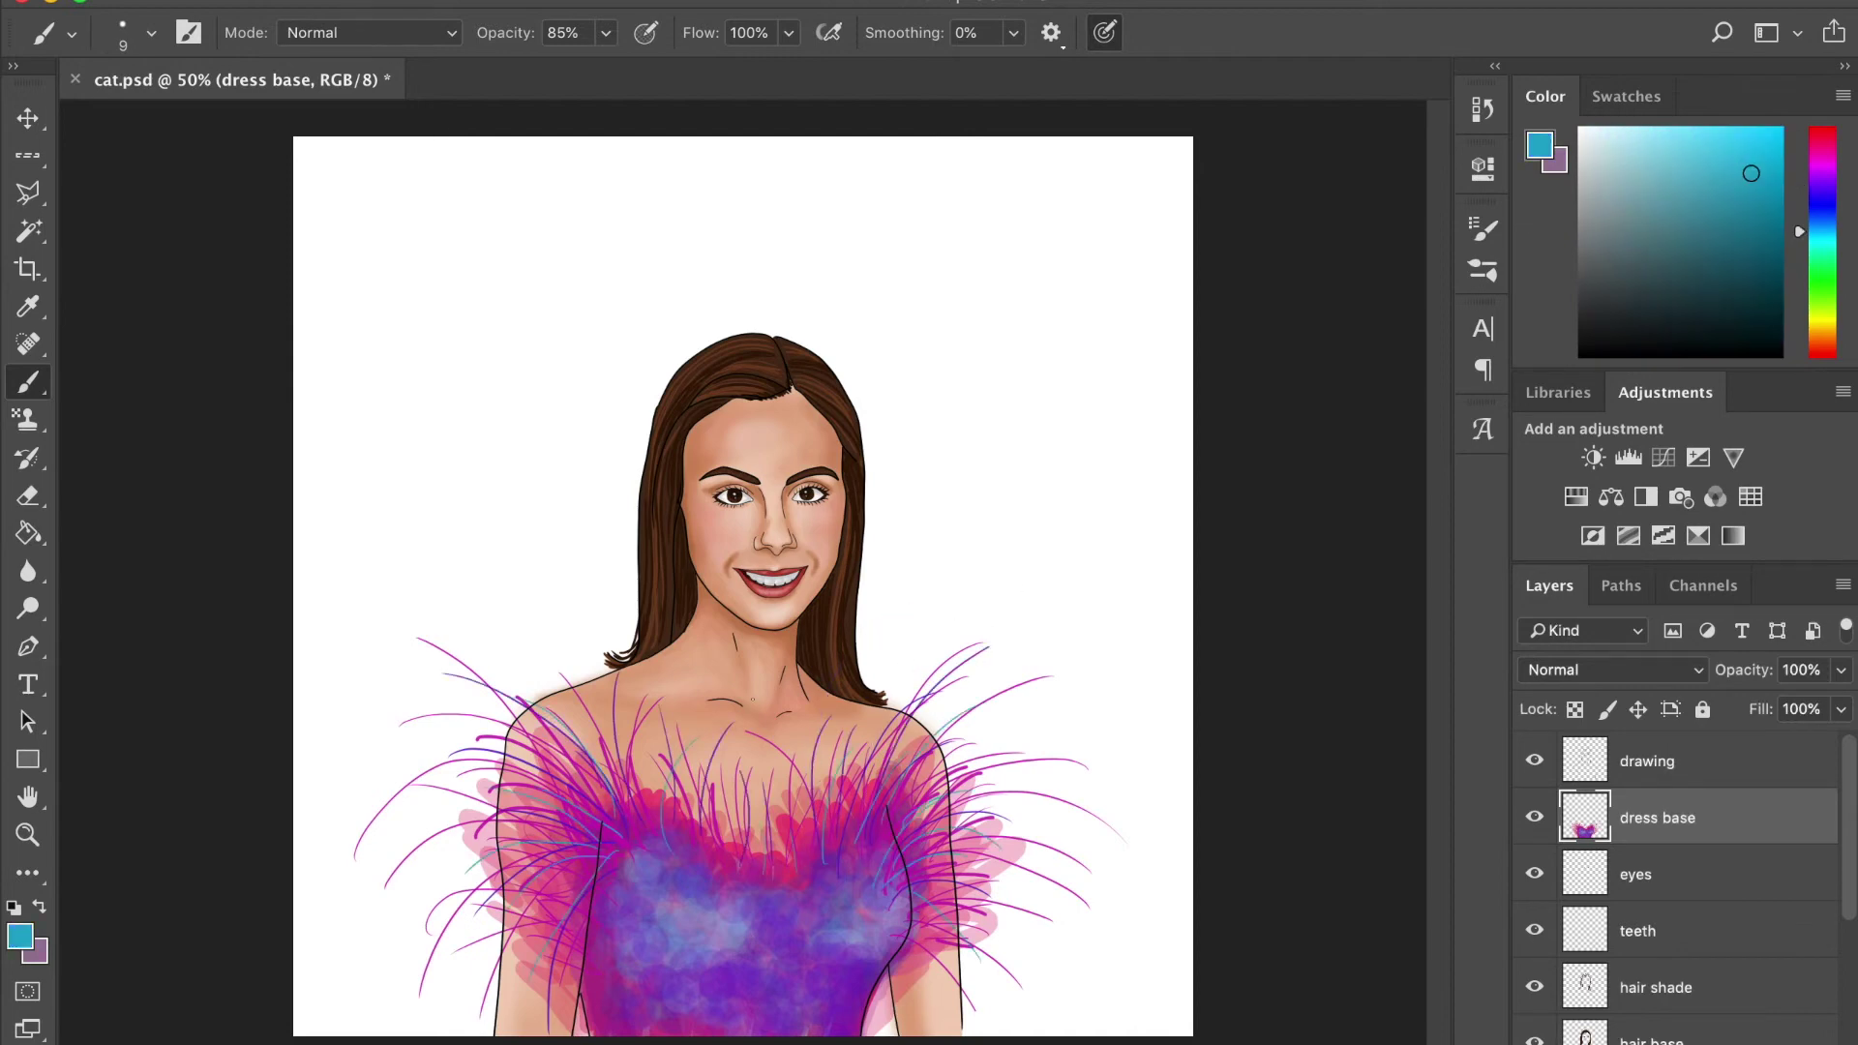
left_click(764, 751)
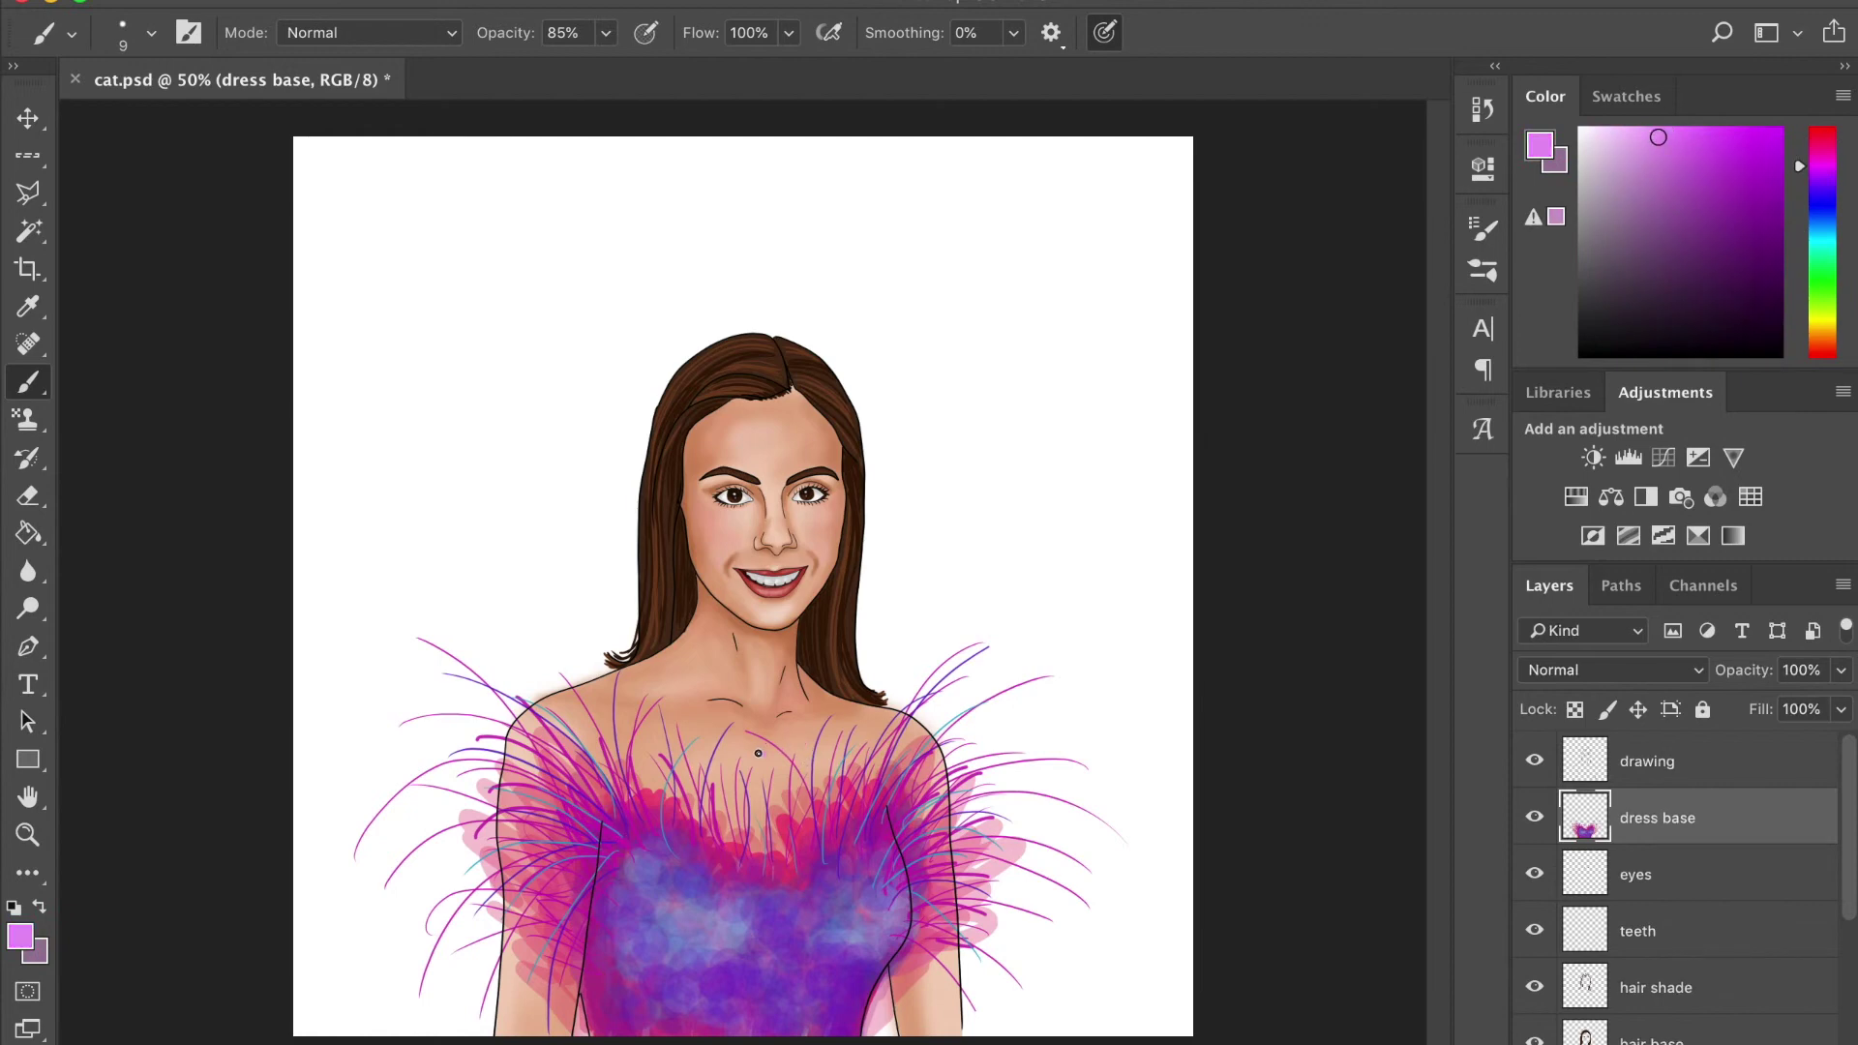
left_click(1824, 327)
Zoomed in, paint a grey-blue necklace along the collarbone with a size 14 brush
left_click(136, 32)
left_click_drag(203, 136, 232, 137)
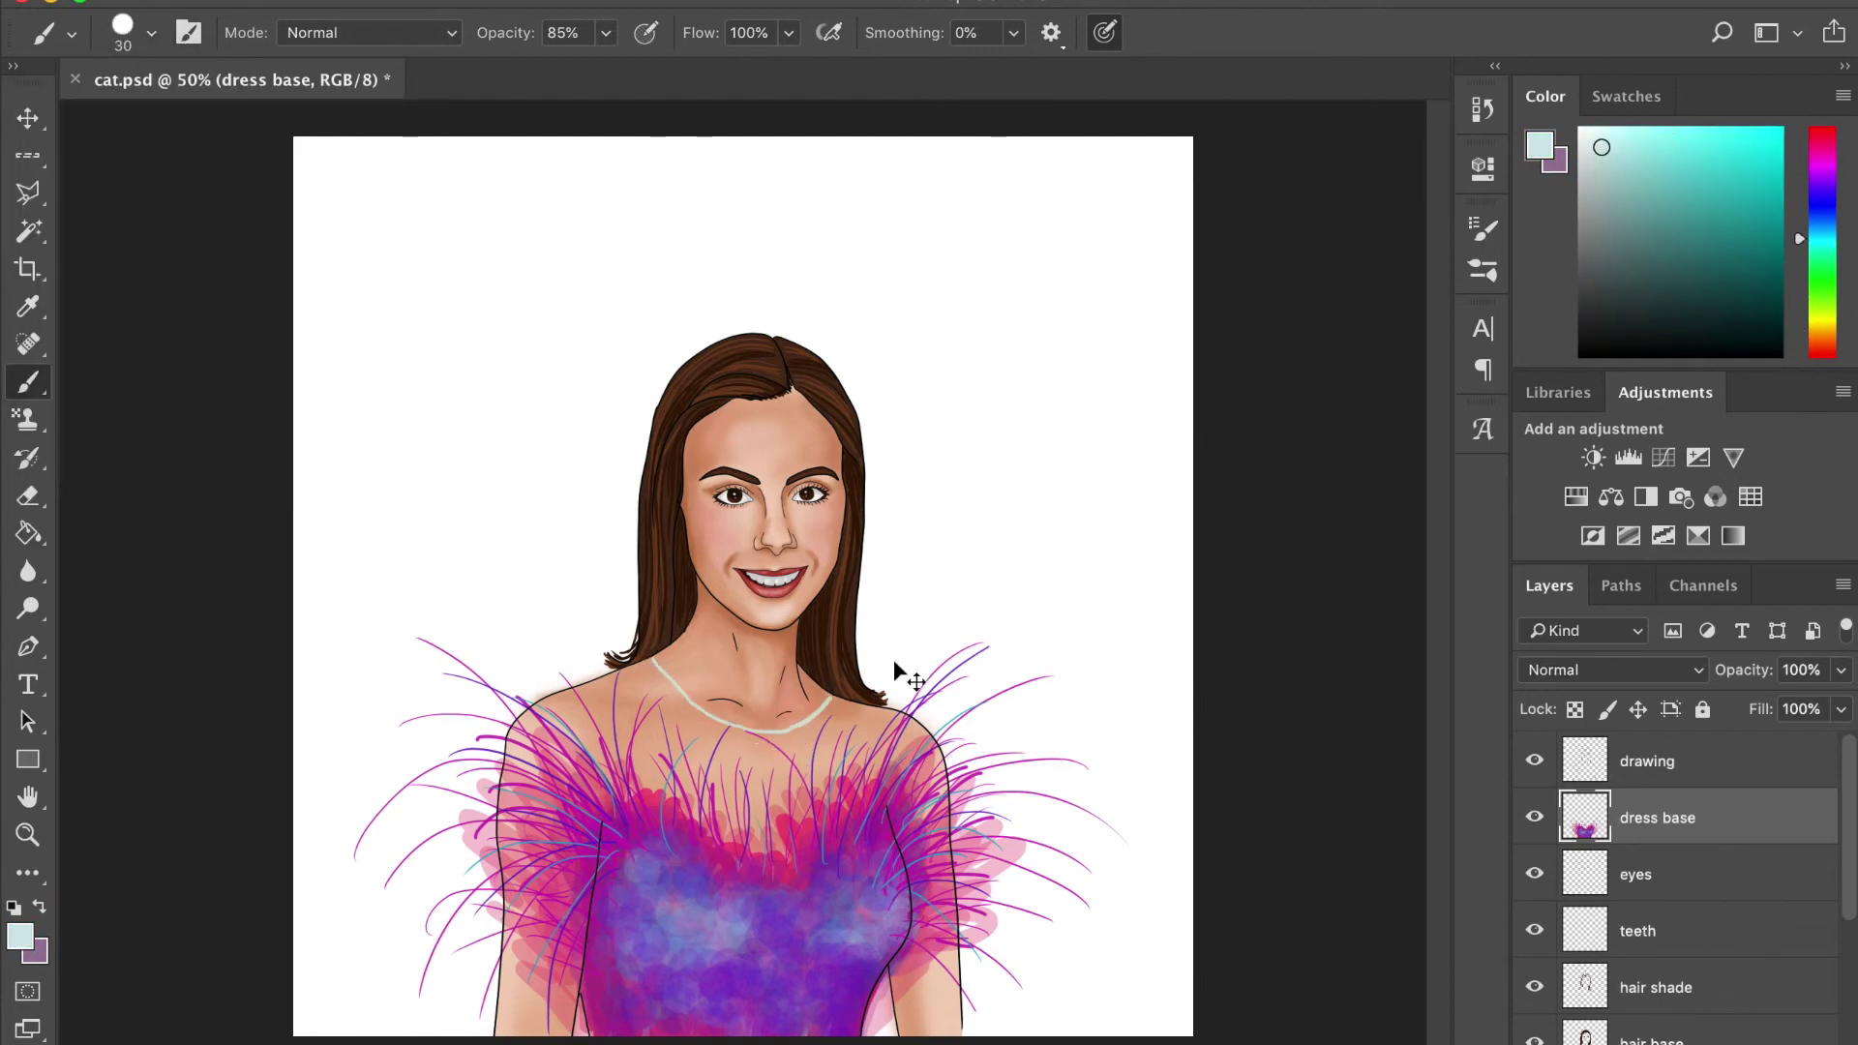
key("ctrl+plus")
key("ctrl+plus")
left_click(1129, 772, "alt")
left_click_drag(427, 609, 572, 764)
left_click(135, 32)
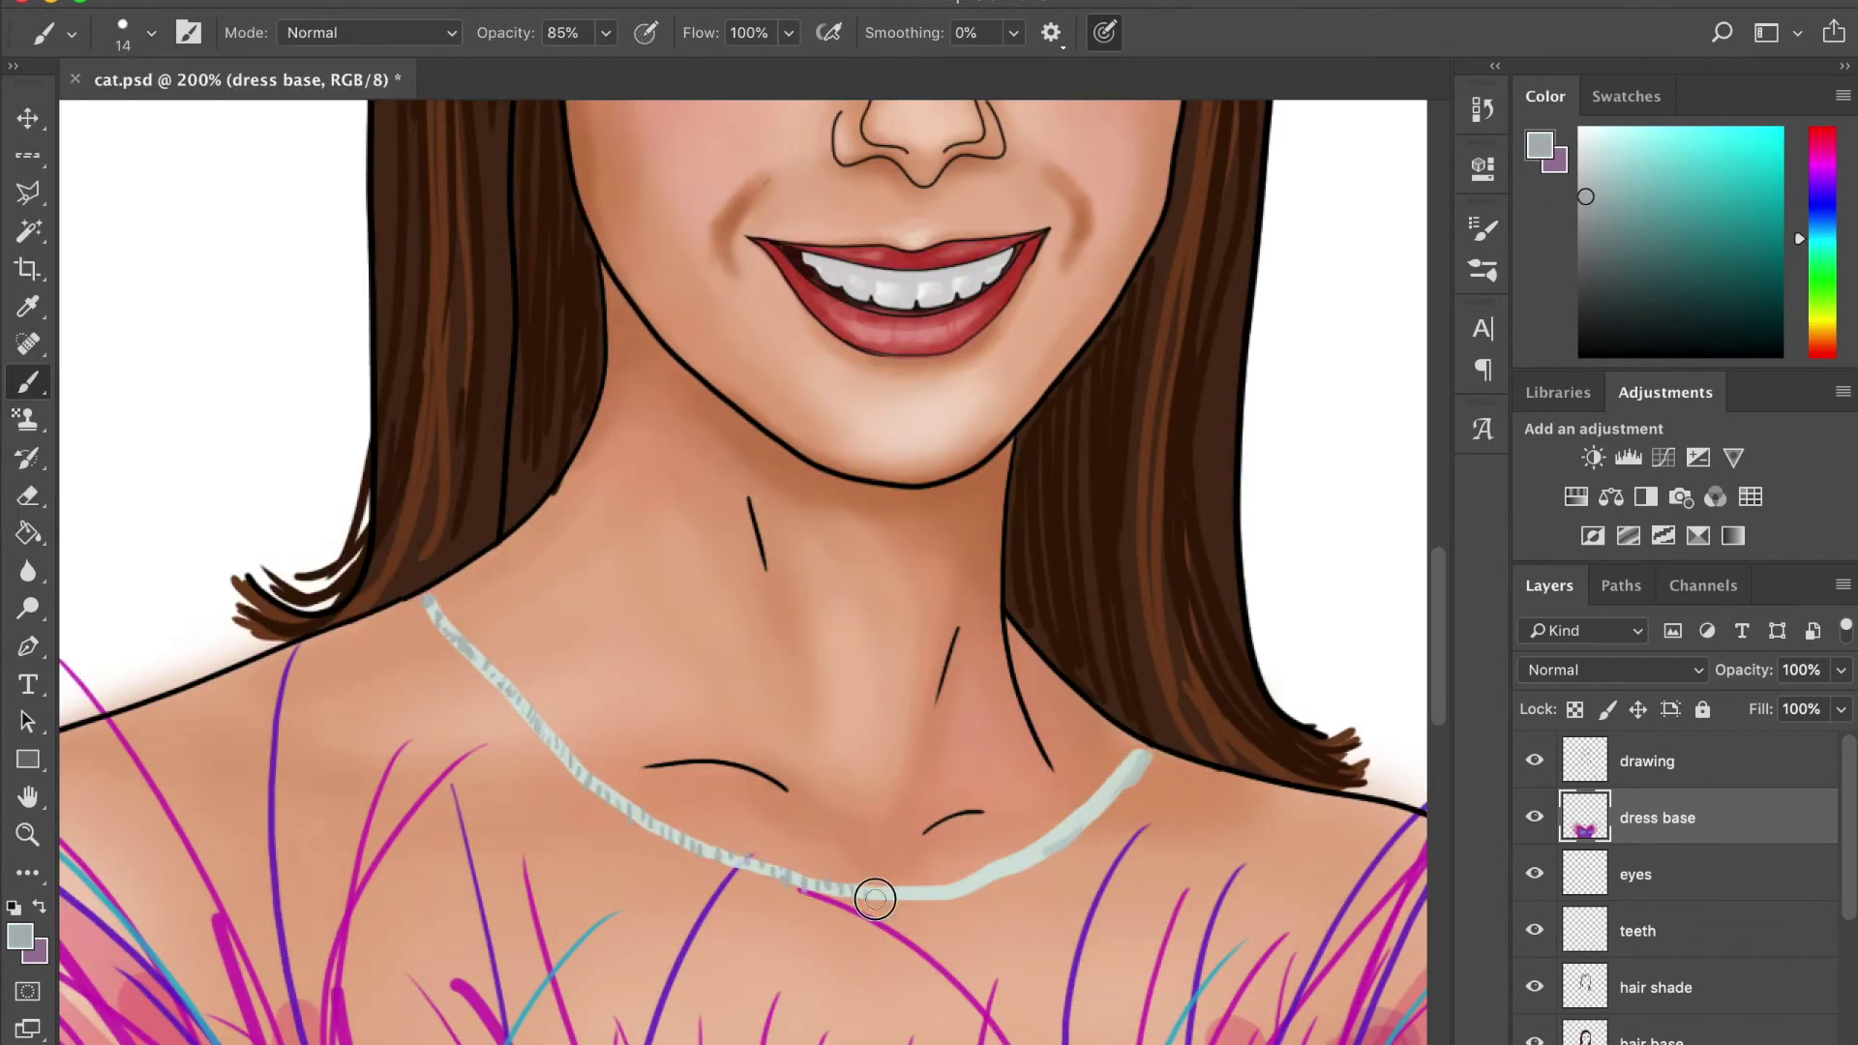
mouse_move(1091, 815)
left_mouse_down()
mouse_move(871, 884)
mouse_move(503, 698)
left_mouse_up()
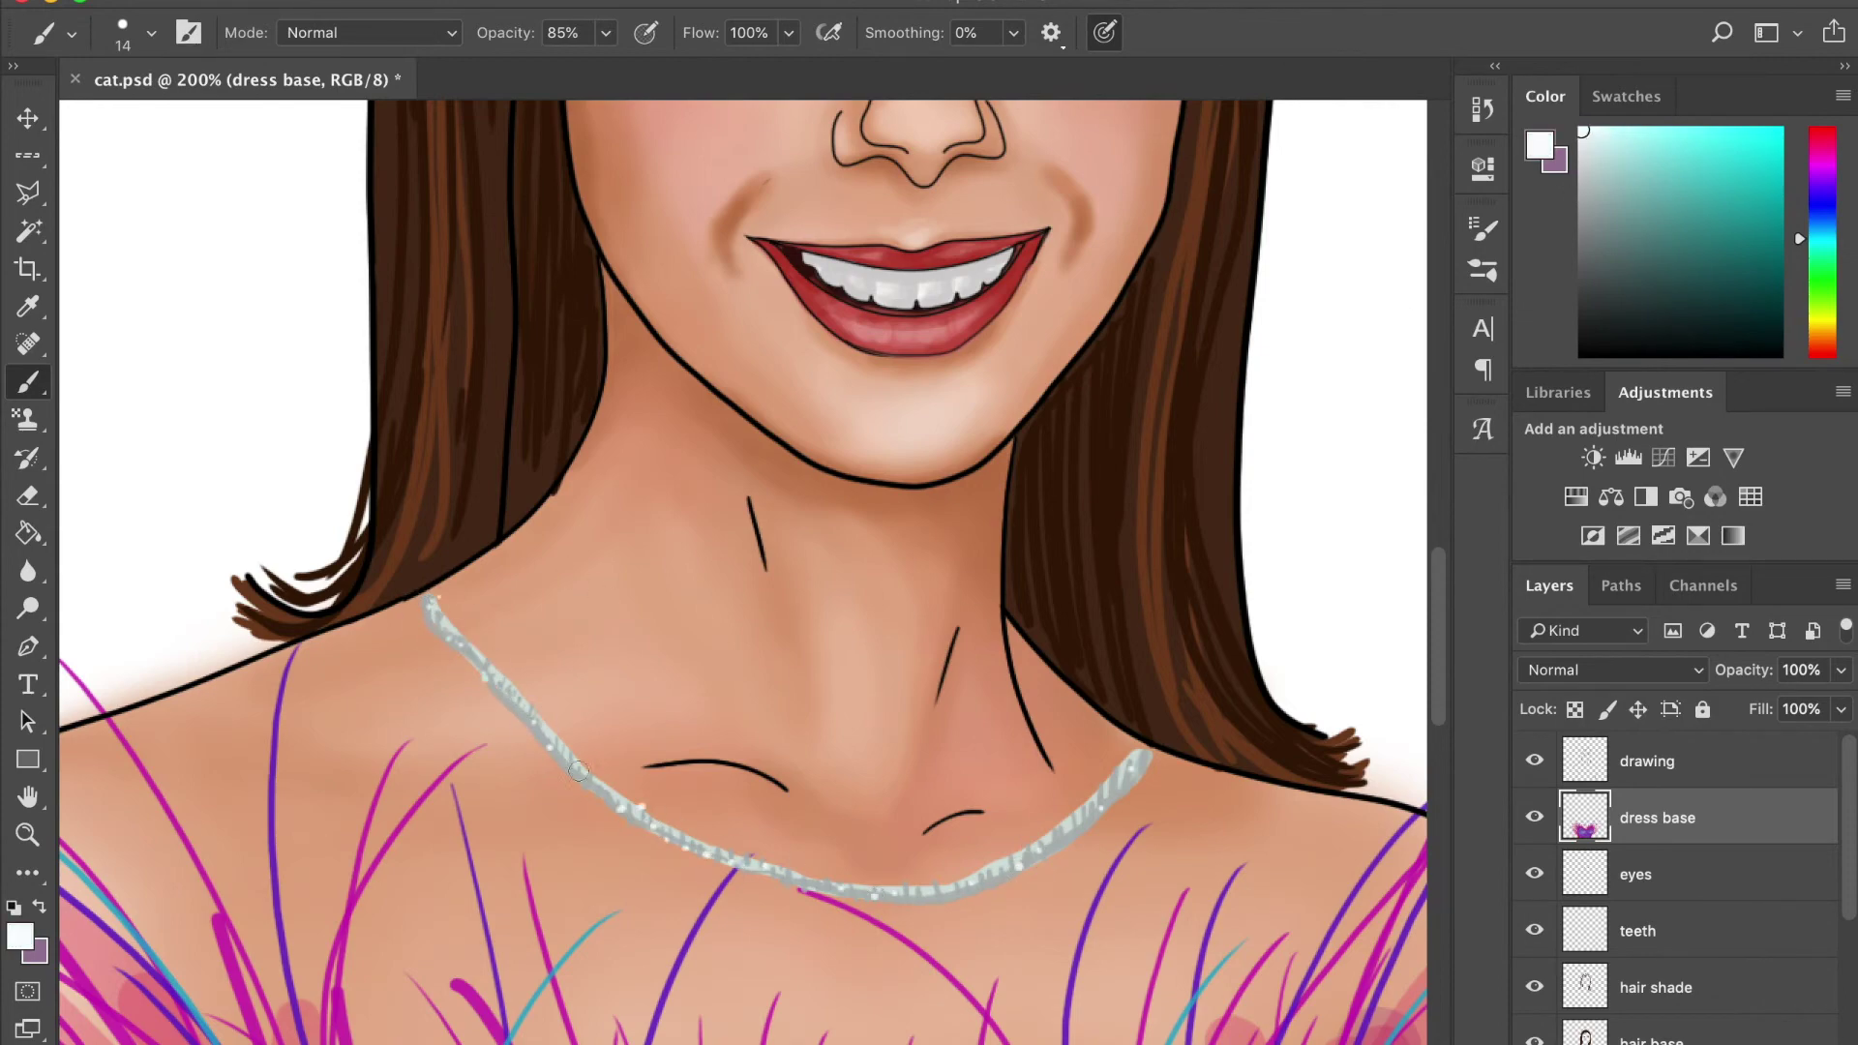
key("ctrl+minus")
key("ctrl+minus")
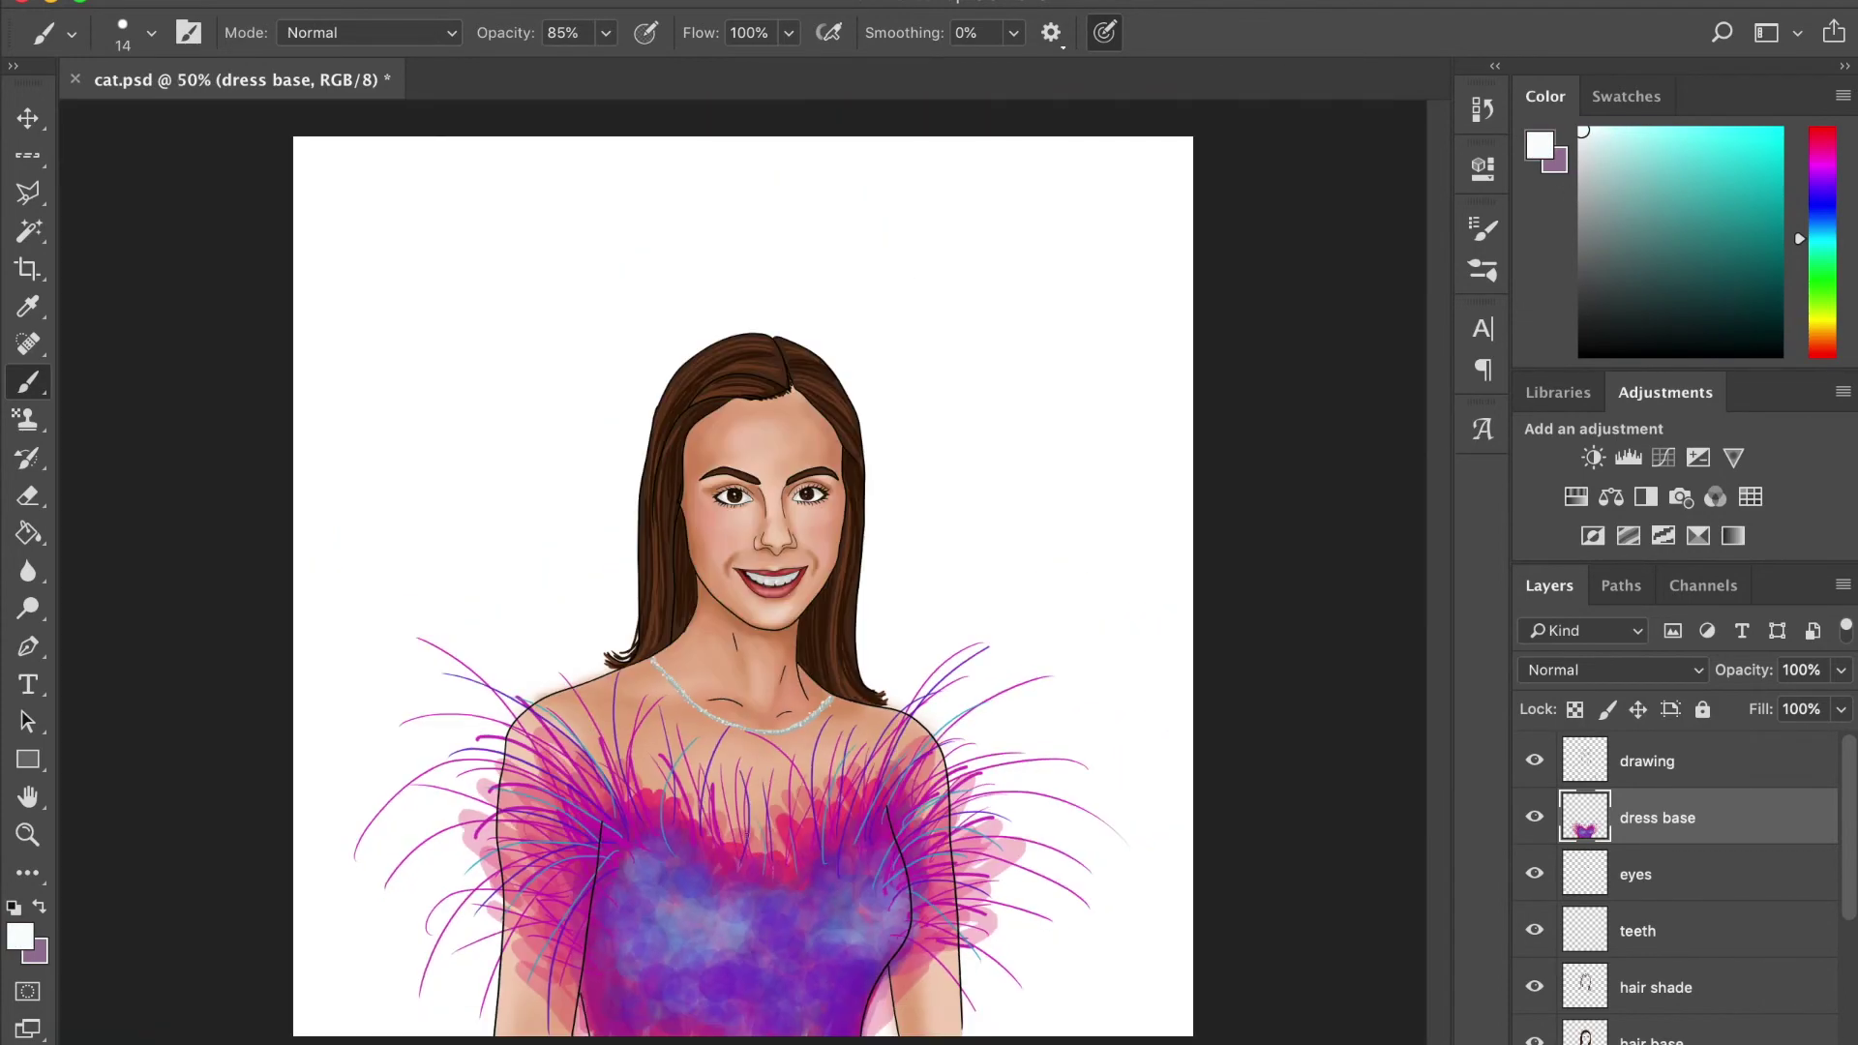
scroll(1693, 871, "down", 5)
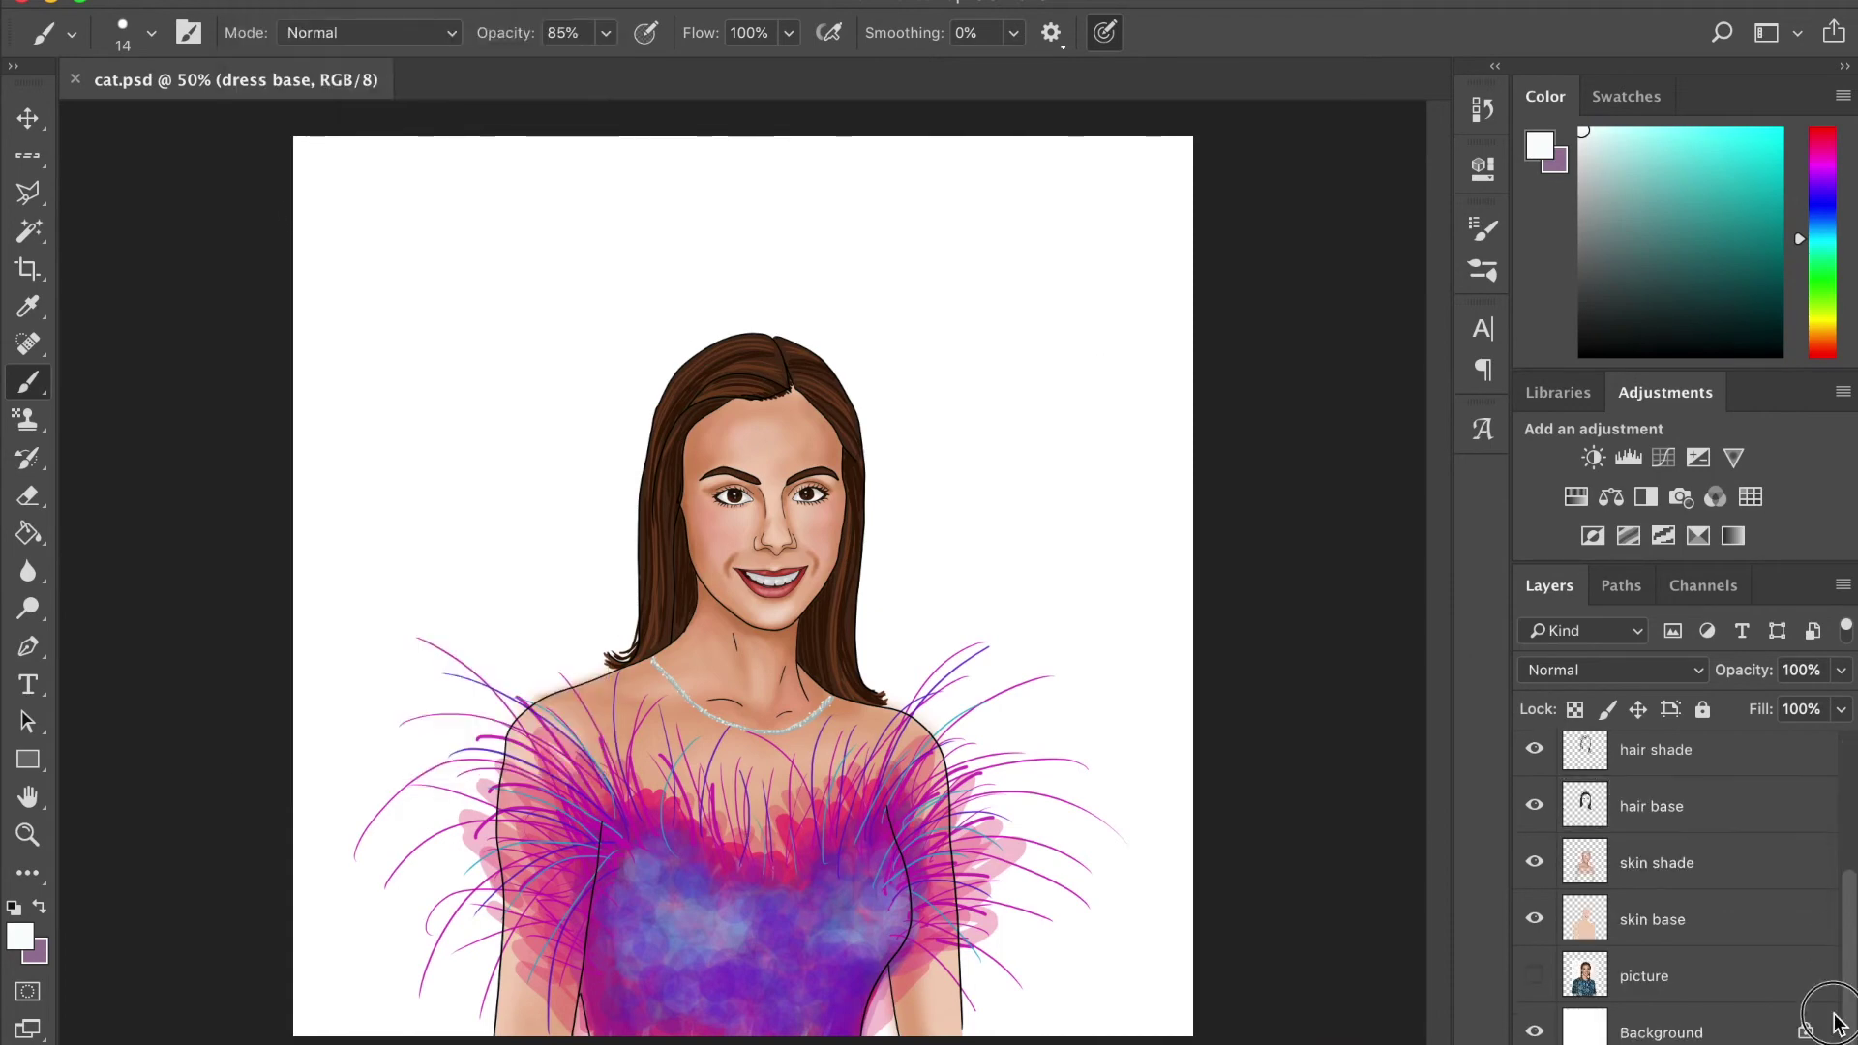
On a new layer above Layer 1, paint large soft peach swirls across the background
left_click(1684, 1031)
left_click_drag(1822, 239, 1822, 342)
key("ctrl+shift+alt+n")
left_click(1616, 134)
left_click_drag(412, 331, 412, 873)
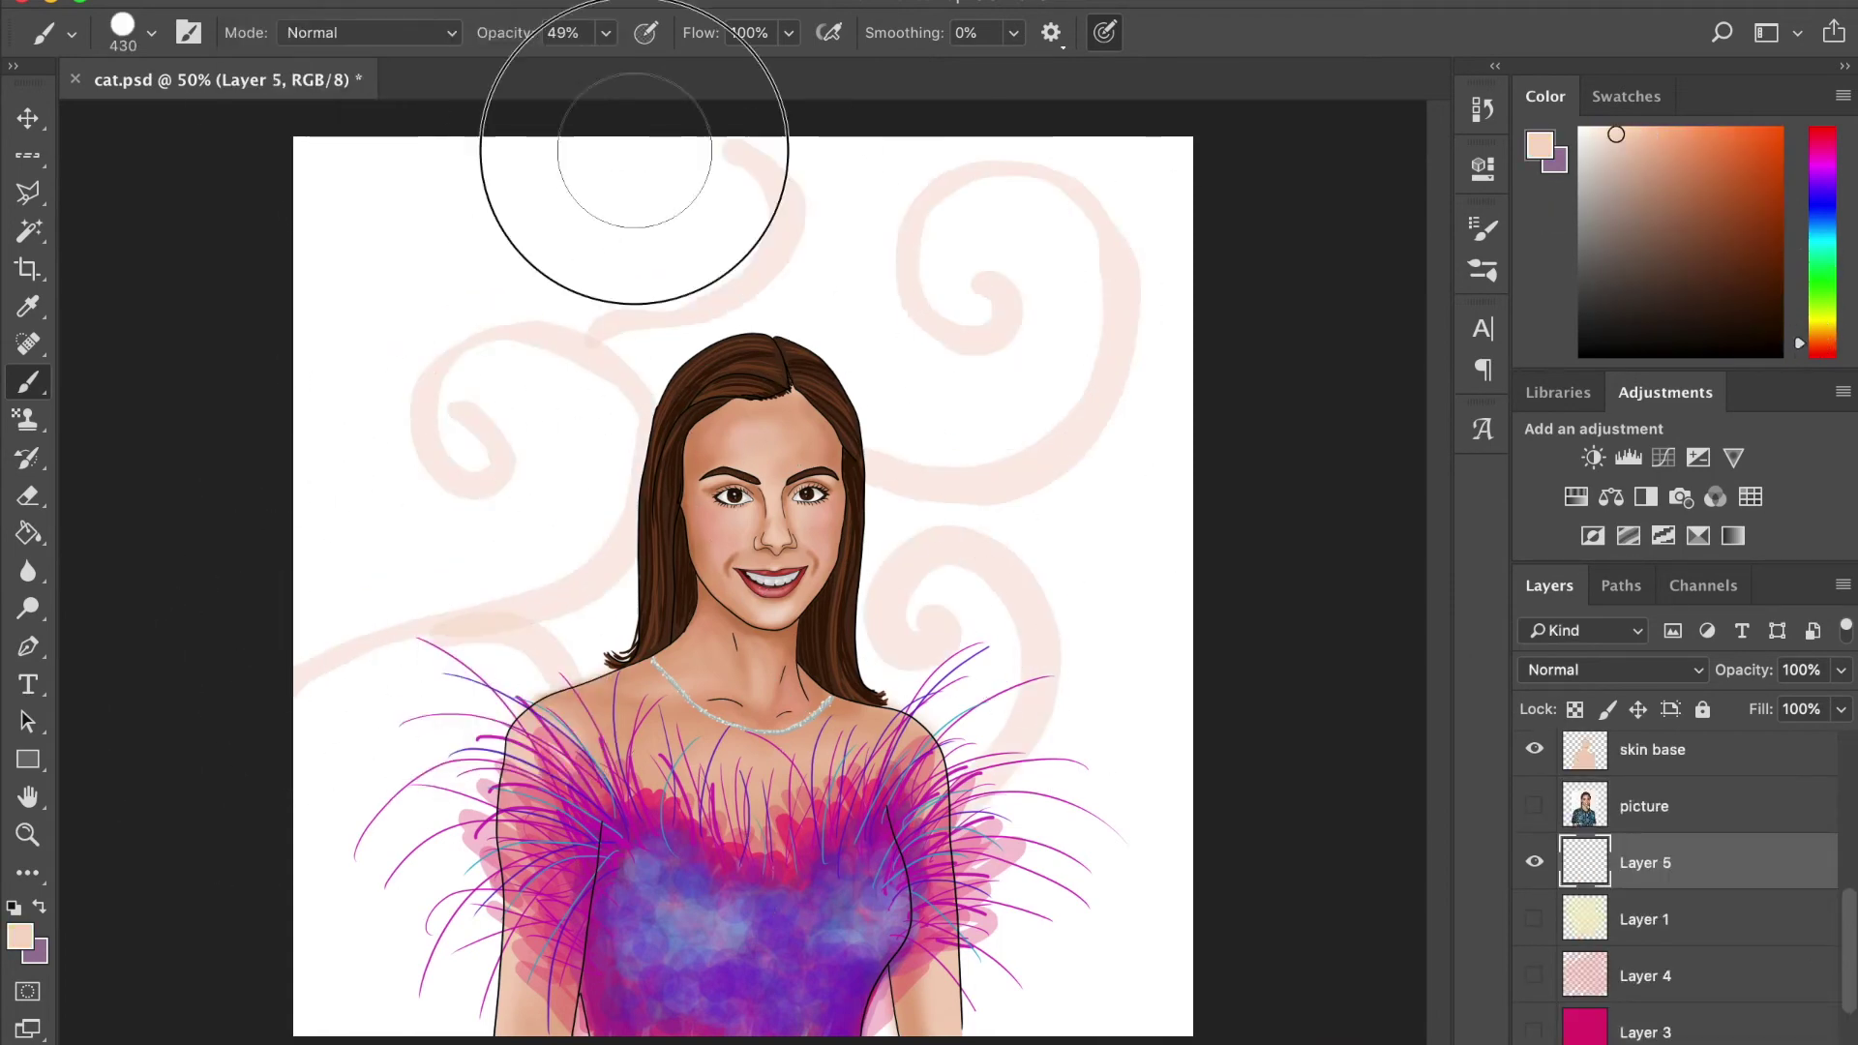
left_click_drag(1084, 929, 1170, 614)
mouse_move(503, 251)
left_mouse_down()
mouse_move(339, 228)
mouse_move(455, 551)
left_mouse_up()
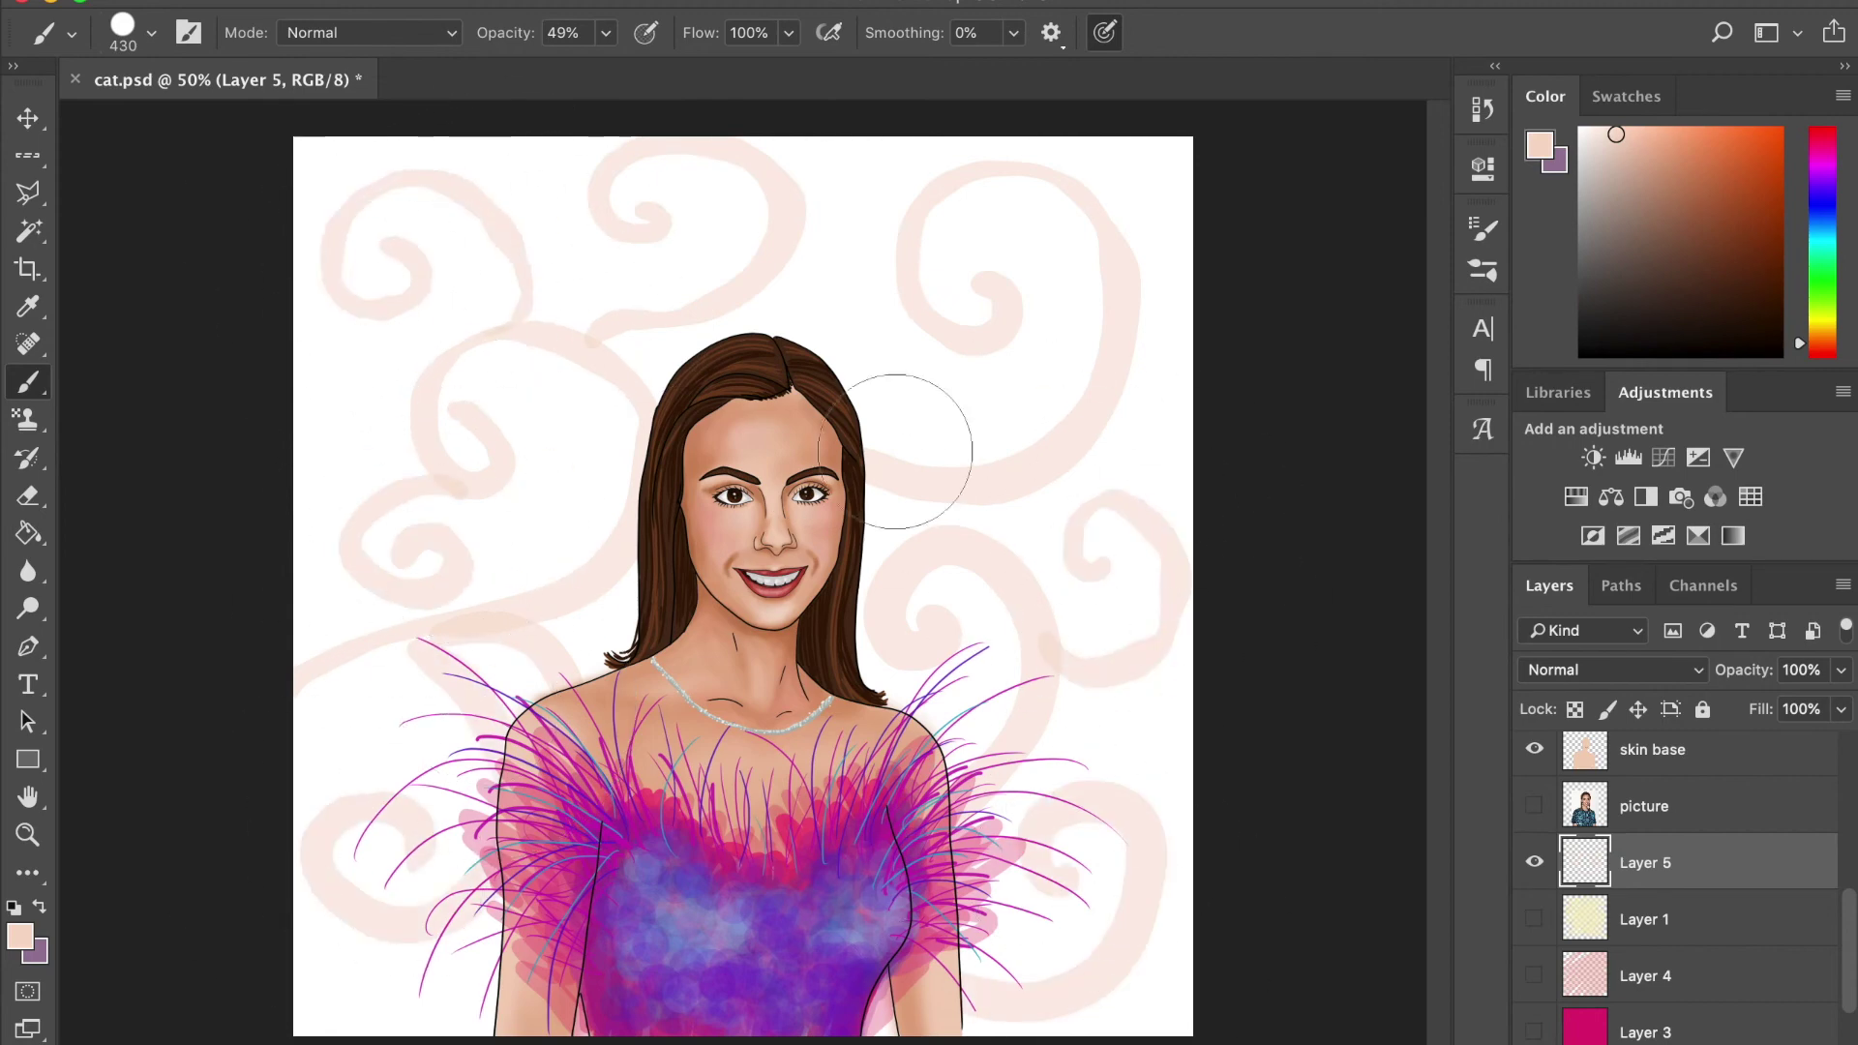
left_click(1195, 1011)
left_click(1185, 155)
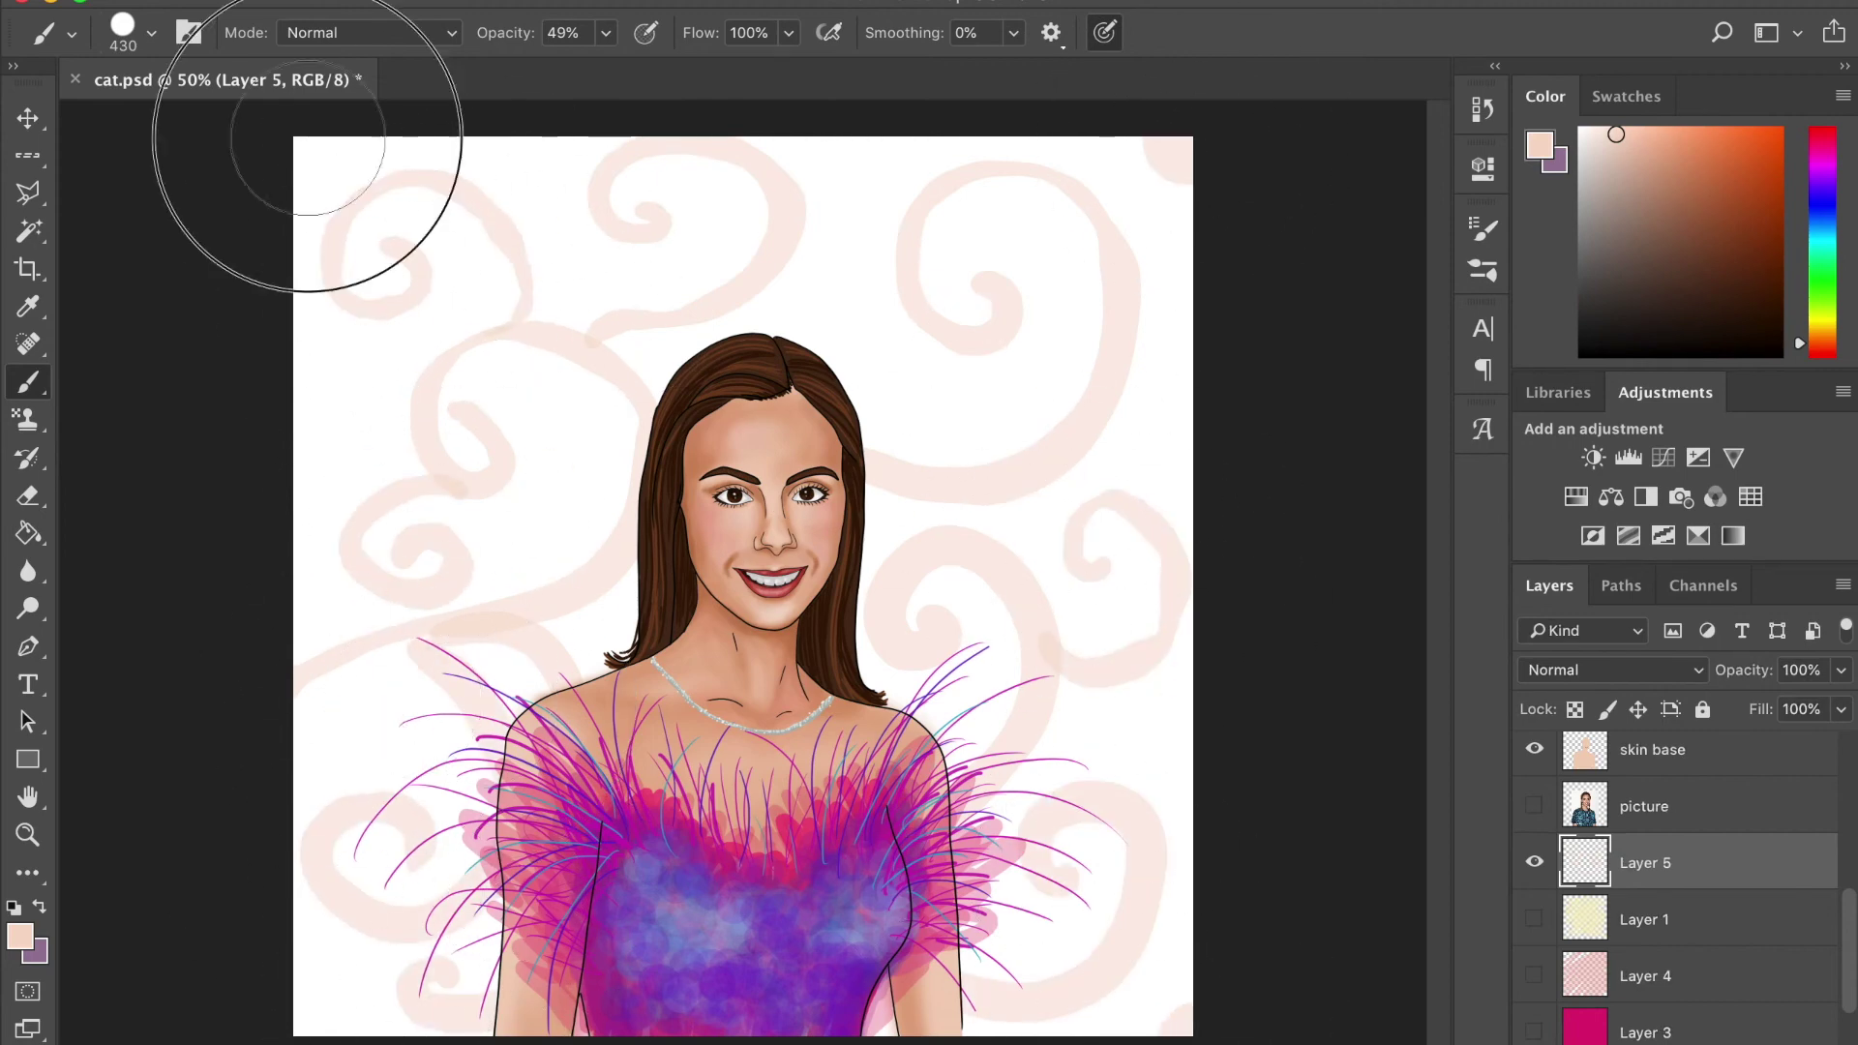
left_click(310, 1016)
Try Multiply and Darker Color blending on the swirl layer
left_click(1611, 670)
left_click(1560, 740)
left_click(1567, 670)
left_click(1576, 734)
left_click(1565, 679)
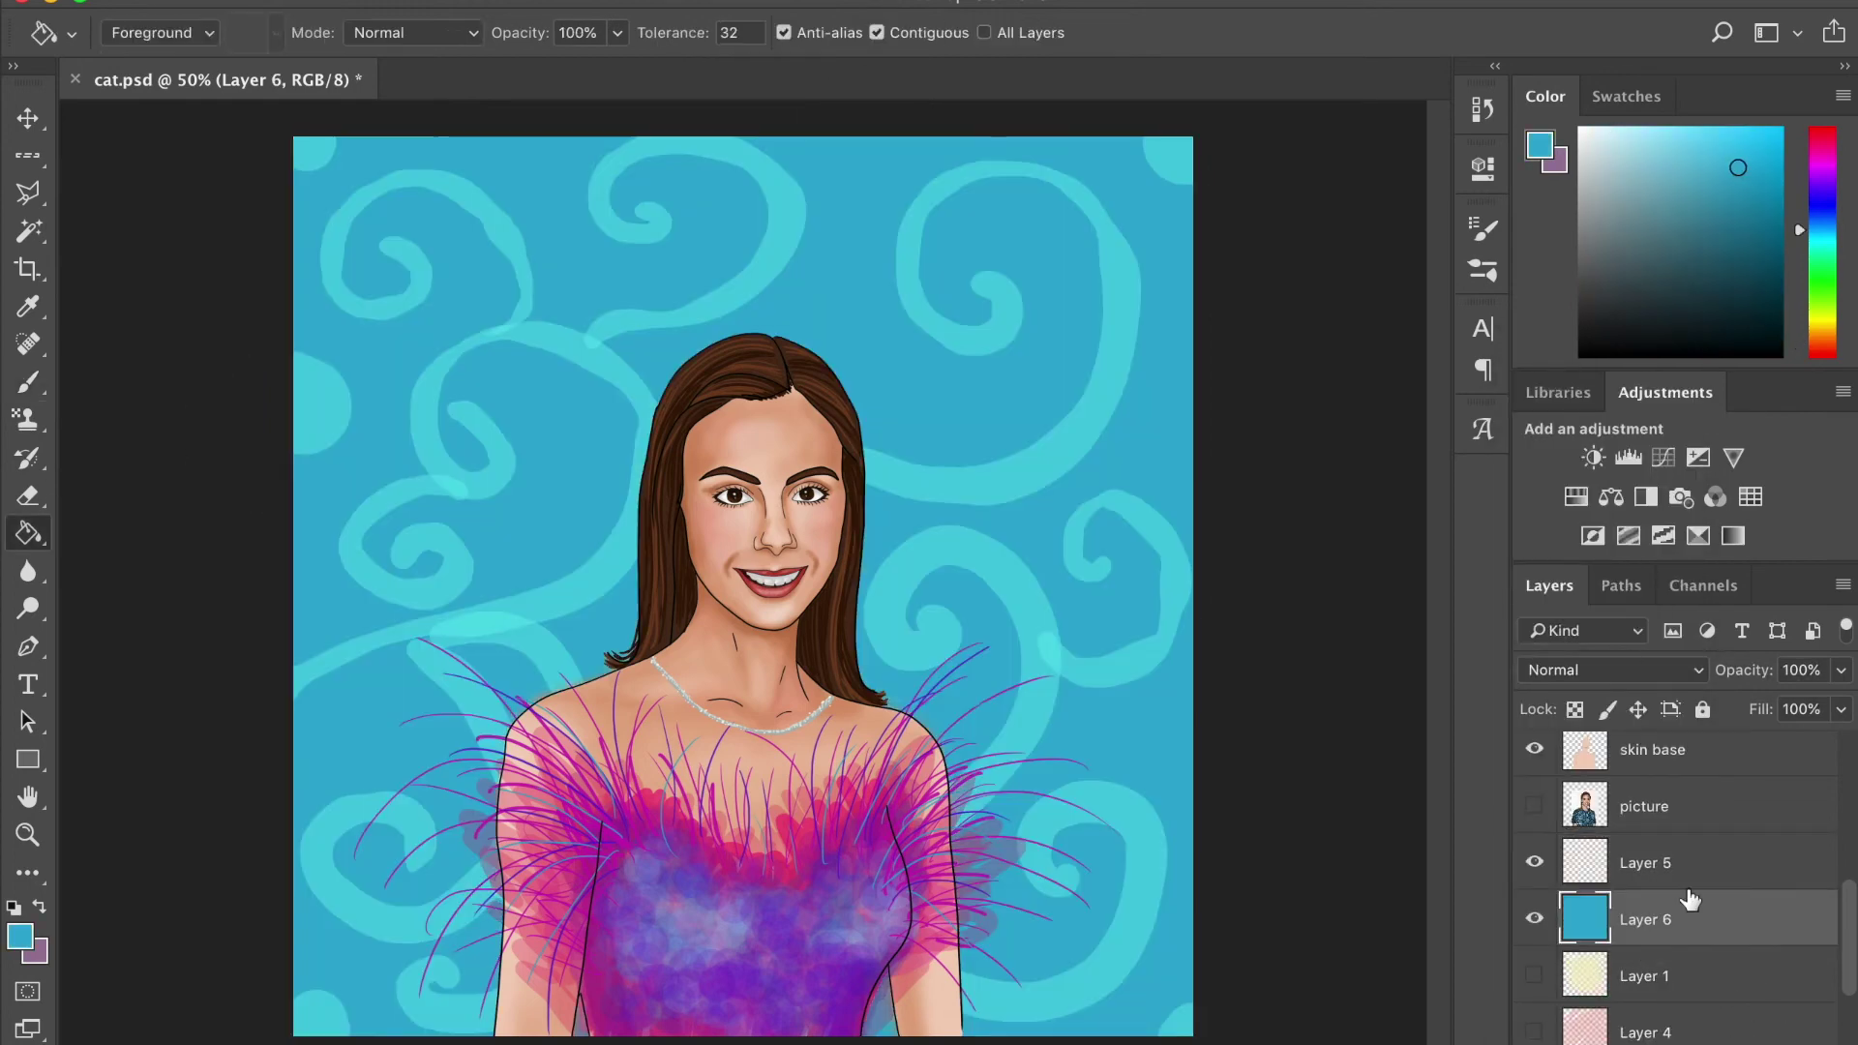
left_click(1611, 669)
Fill Layer 6 with blue and set it to Difference blending at 29% opacity
left_click(1596, 712)
left_click(1611, 670)
left_click(1597, 706)
left_click(1611, 670)
left_click(1568, 581)
left_click_drag(1742, 669, 1703, 670)
left_click(1611, 669)
left_click(1580, 707)
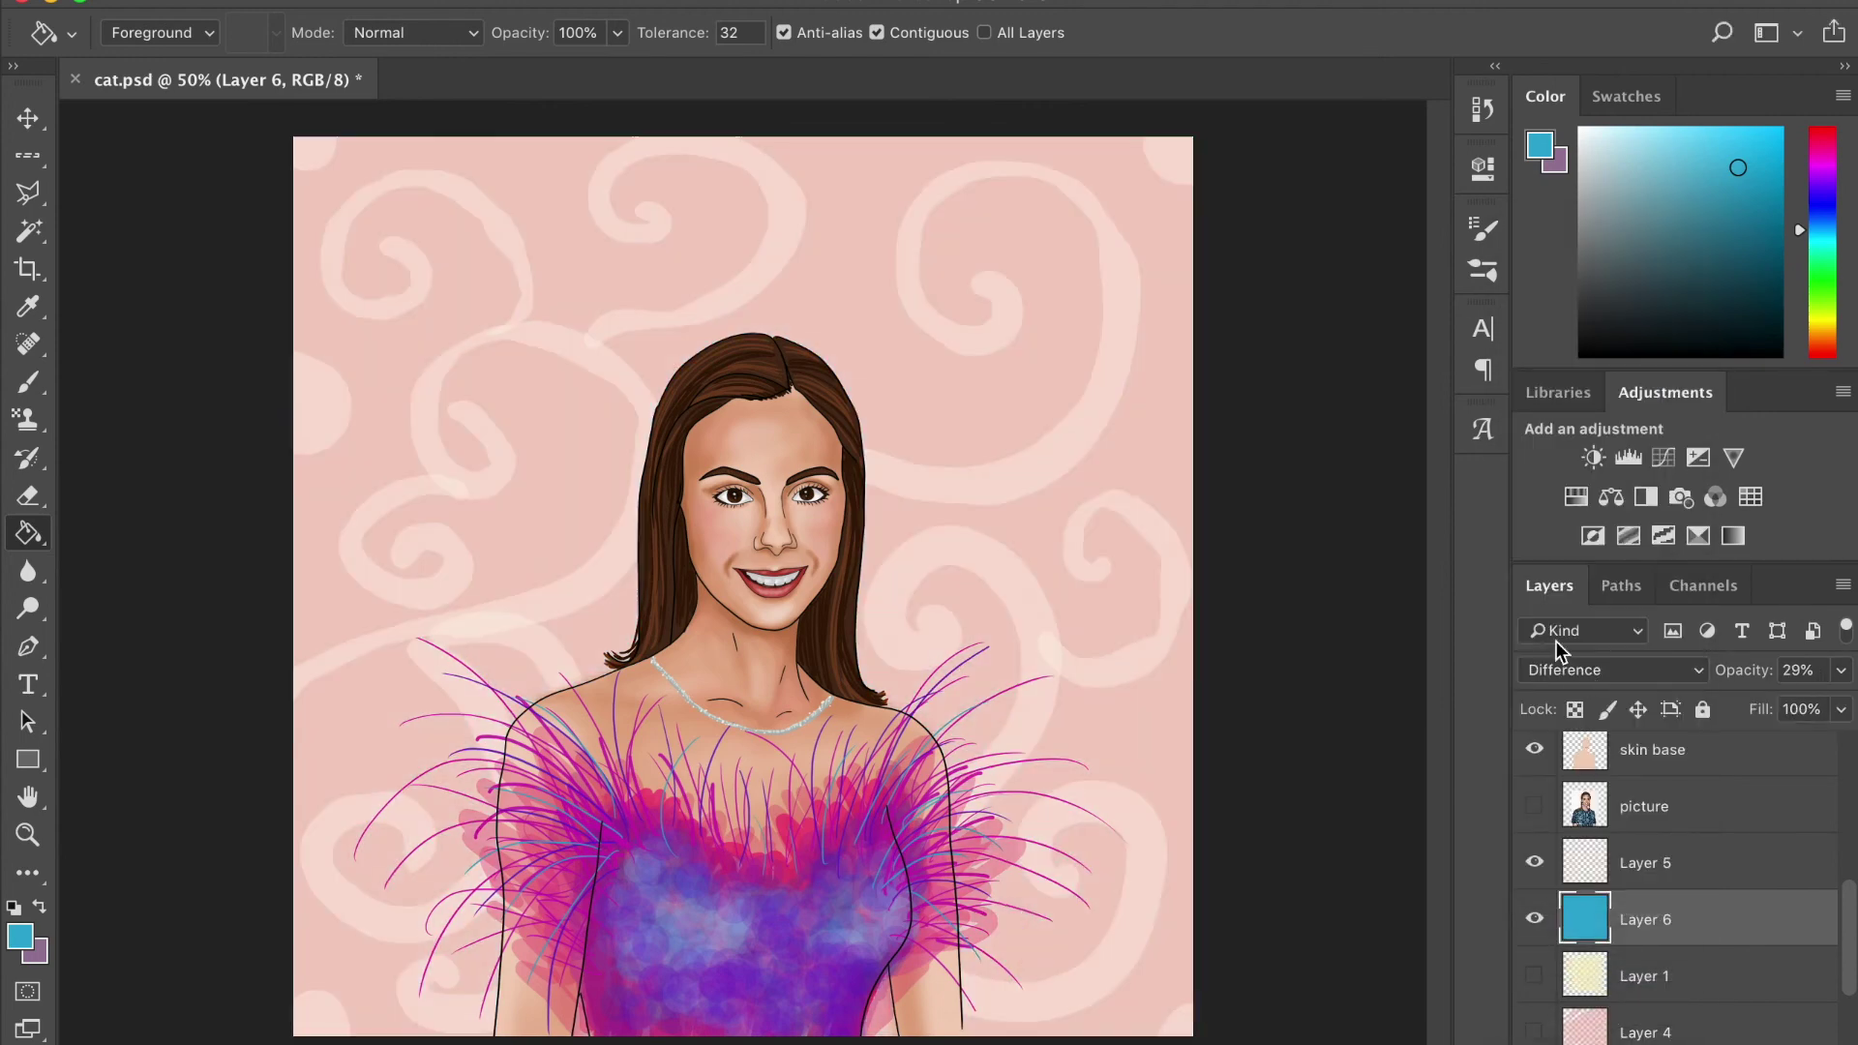
left_click(1587, 669)
key("Escape")
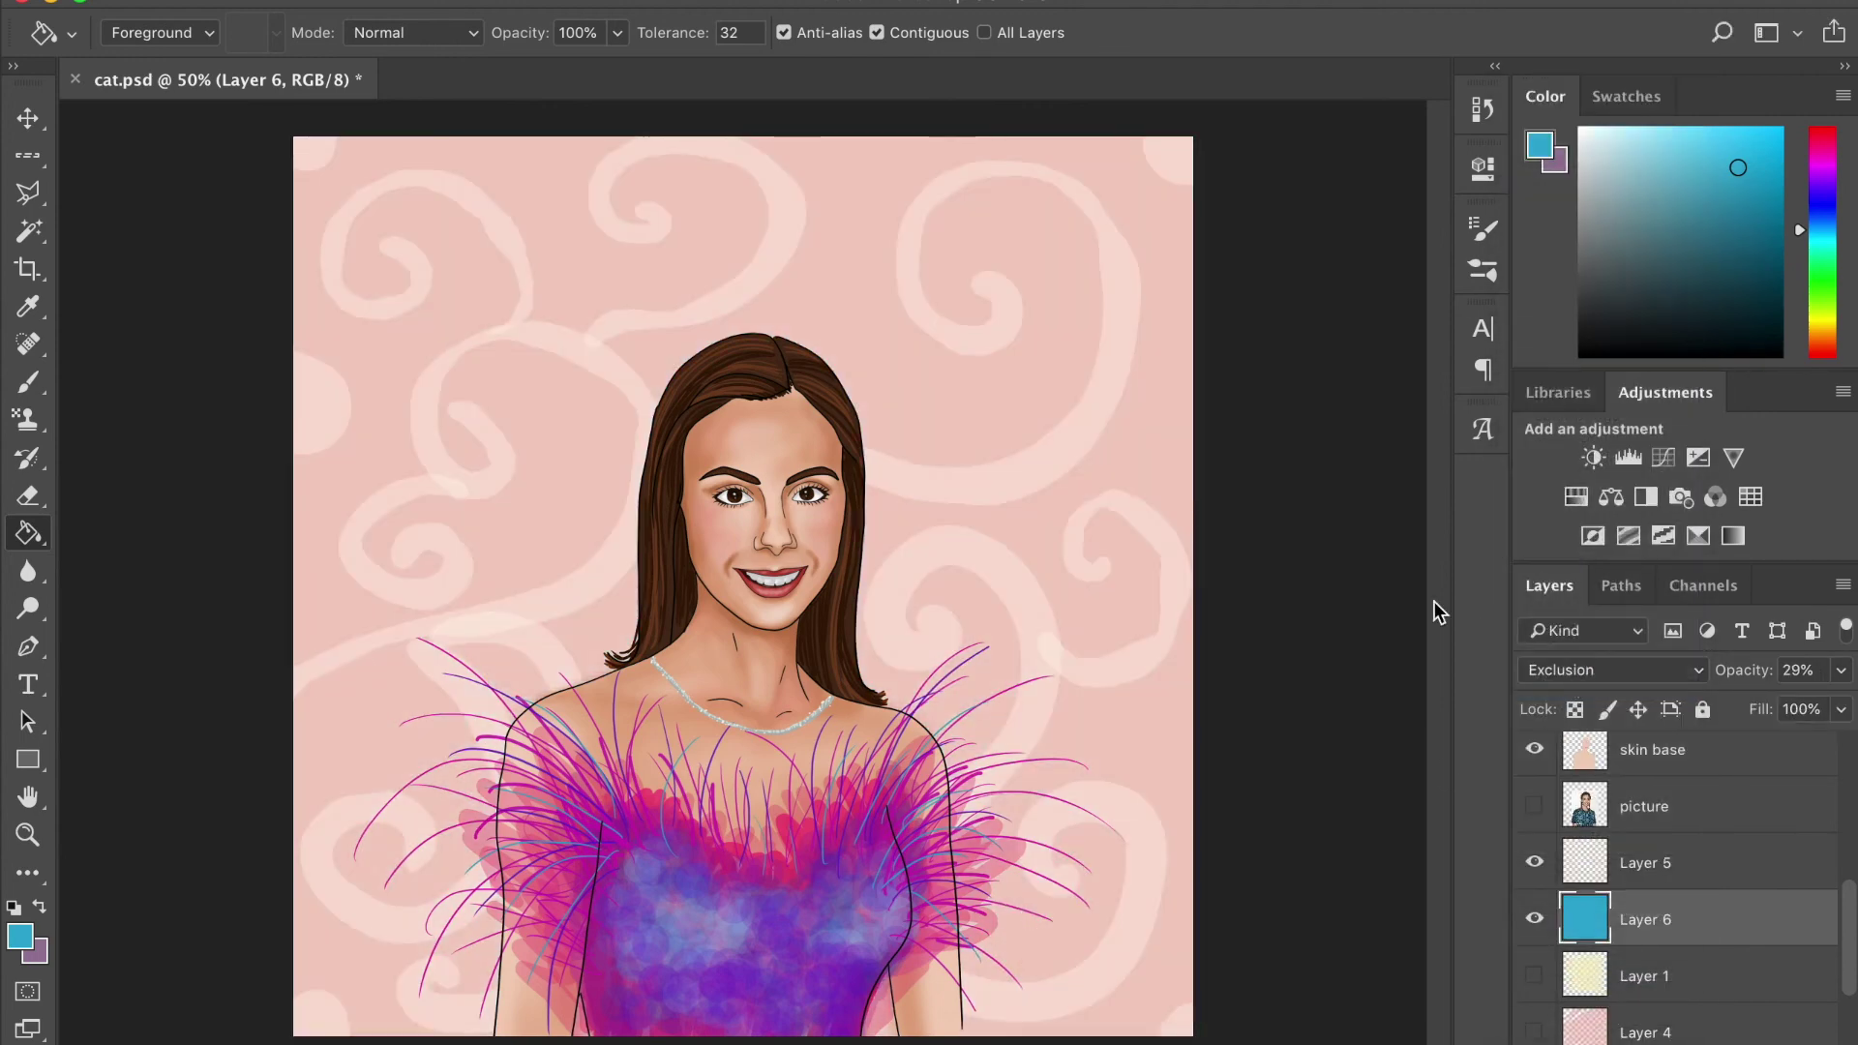